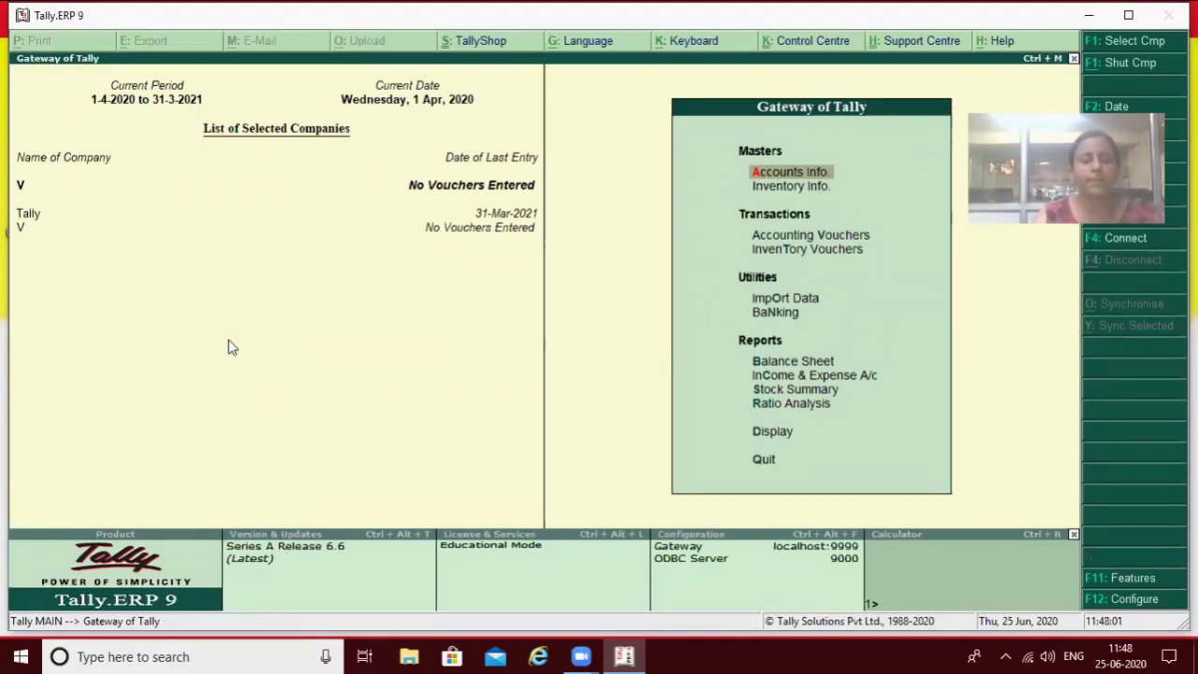
Accept the inventory features of company V with Maintain multiple Godowns set to Yes.
{"action": "key", "text": "F11"}
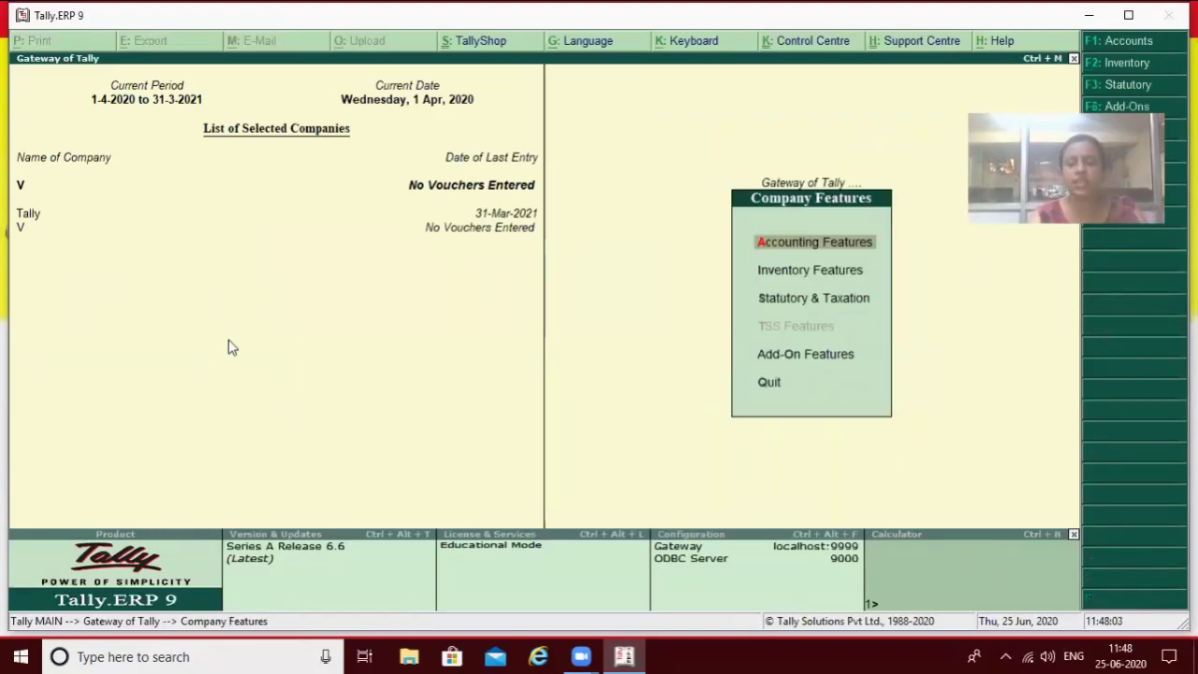
{"action": "key", "text": "Down"}
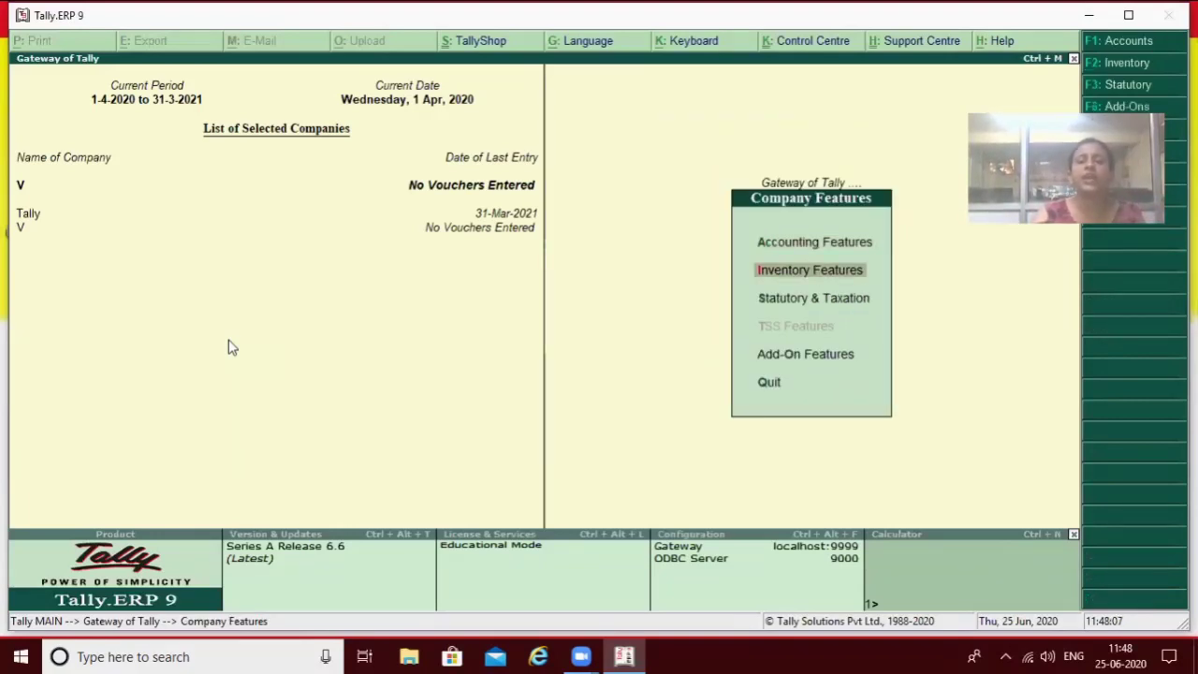
{"action": "key", "text": "Return"}
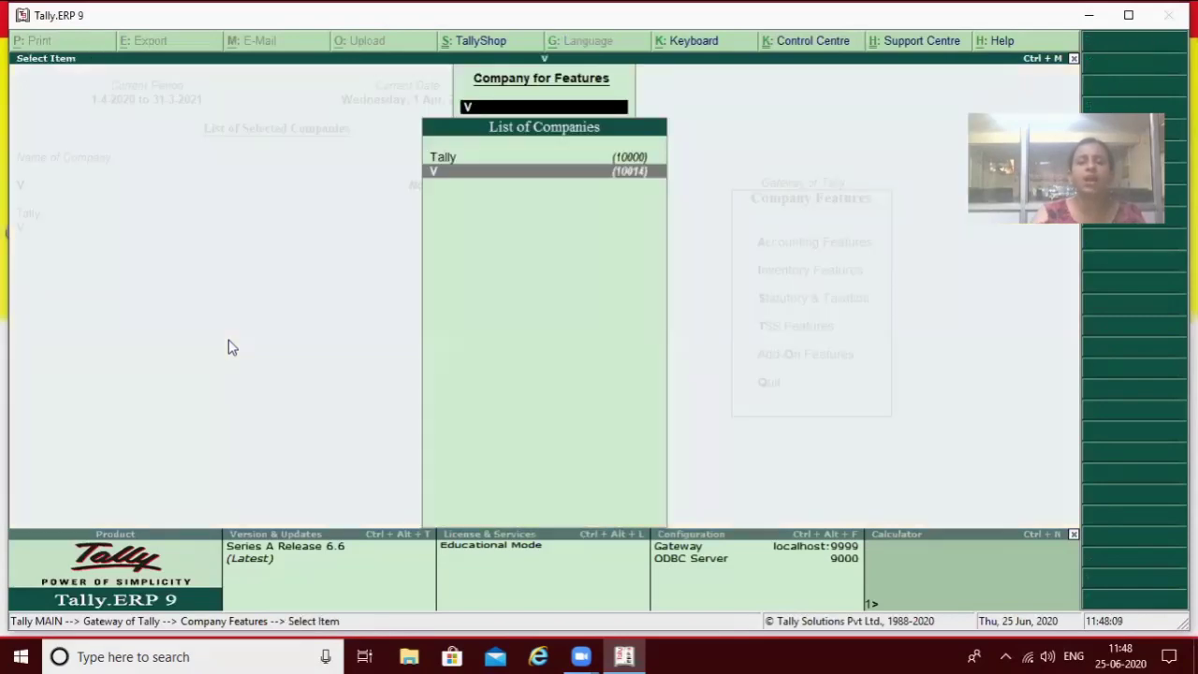
{"action": "key", "text": "Return"}
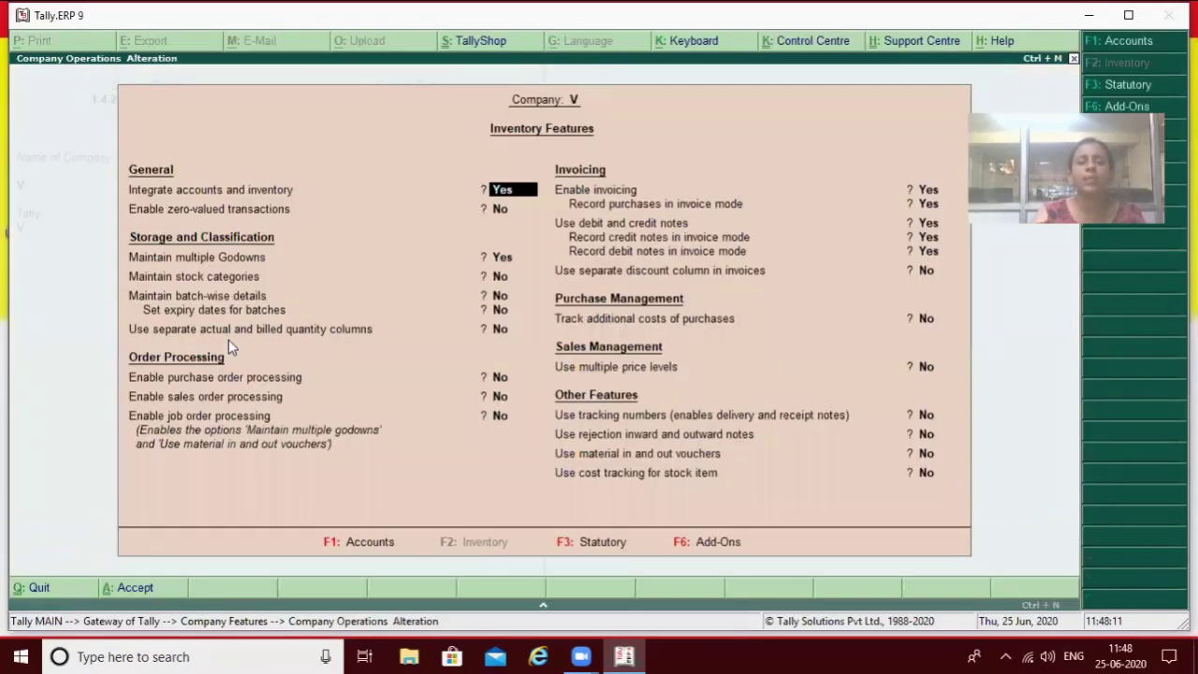
{"action": "key", "text": "Return"}
{"action": "key", "text": "Return"}
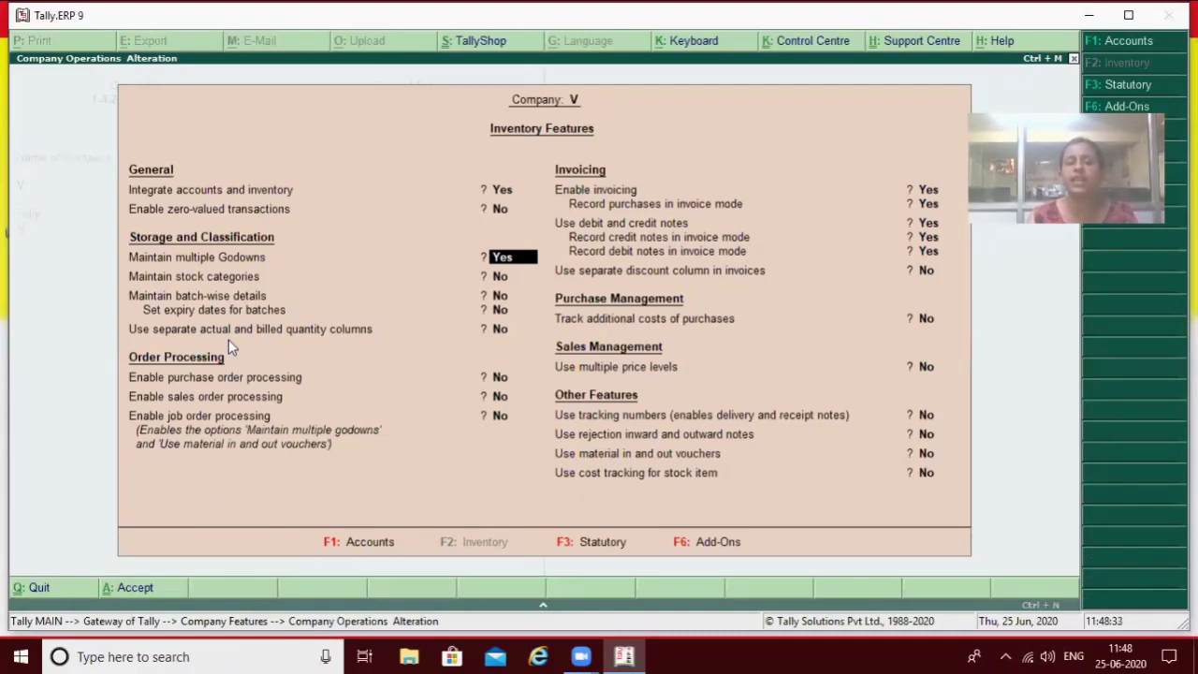
{"action": "key", "text": "Return"}
{"action": "key", "text": "Return"}
{"action": "key", "text": "Return"}
{"action": "key", "text": "Return"}
{"action": "key", "text": "Return"}
{"action": "key", "text": "Return"}
{"action": "key", "text": "Return"}
{"action": "key", "text": "Return"}
{"action": "key", "text": "Return"}
{"action": "key", "text": "Return"}
{"action": "key", "text": "Return"}
{"action": "key", "text": "Return"}
{"action": "key", "text": "Return"}
{"action": "key", "text": "Return"}
{"action": "key", "text": "Return"}
{"action": "key", "text": "Return"}
{"action": "key", "text": "Return"}
{"action": "key", "text": "Return"}
{"action": "key", "text": "Return"}
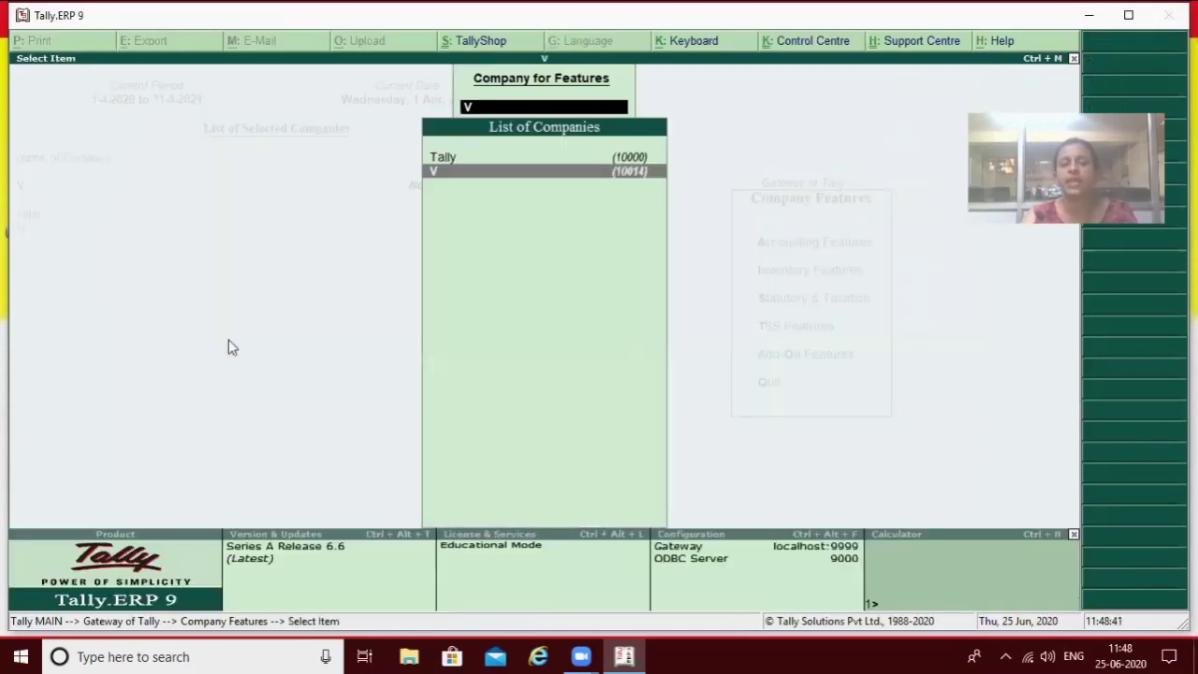
{"action": "key", "text": "Escape"}
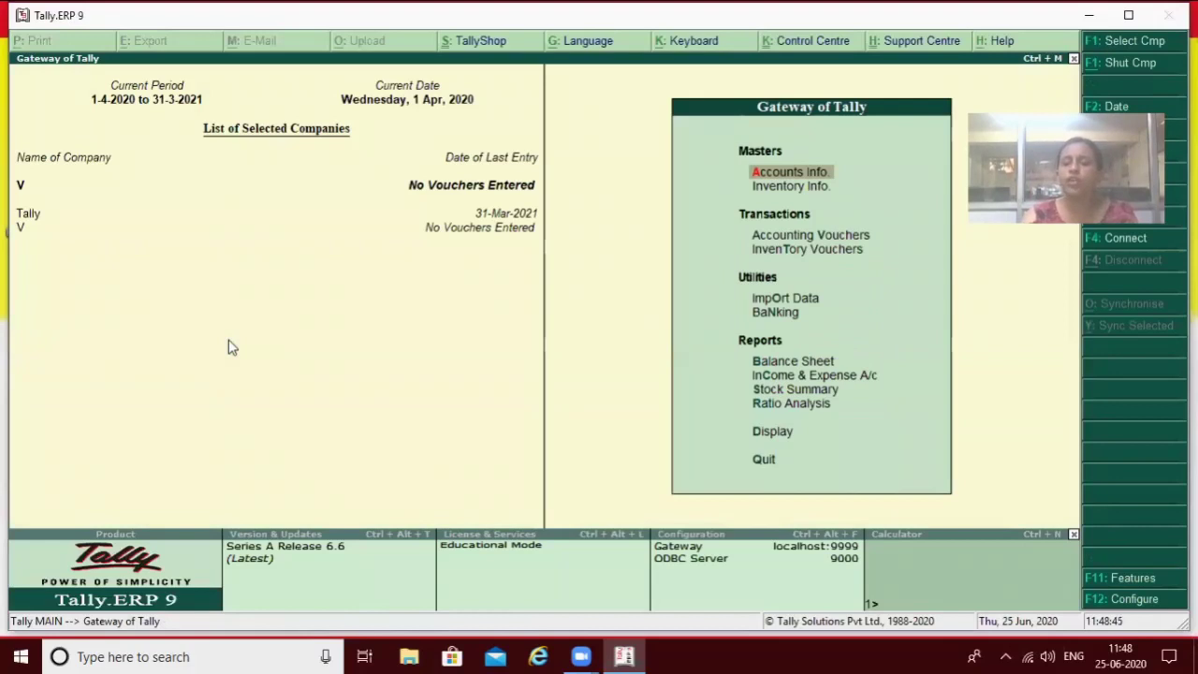
Create a single godown named Hisar under Primary, with both third-party stock options set to No.
{"action": "key", "text": "Return"}
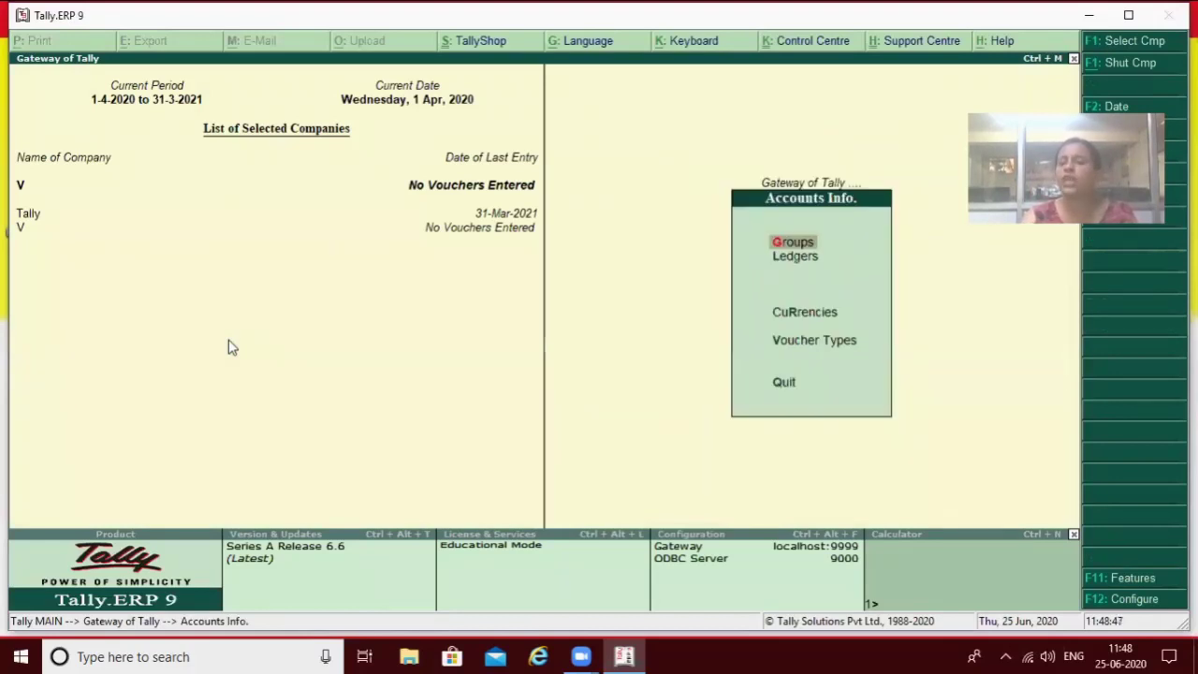
{"action": "key", "text": "Escape"}
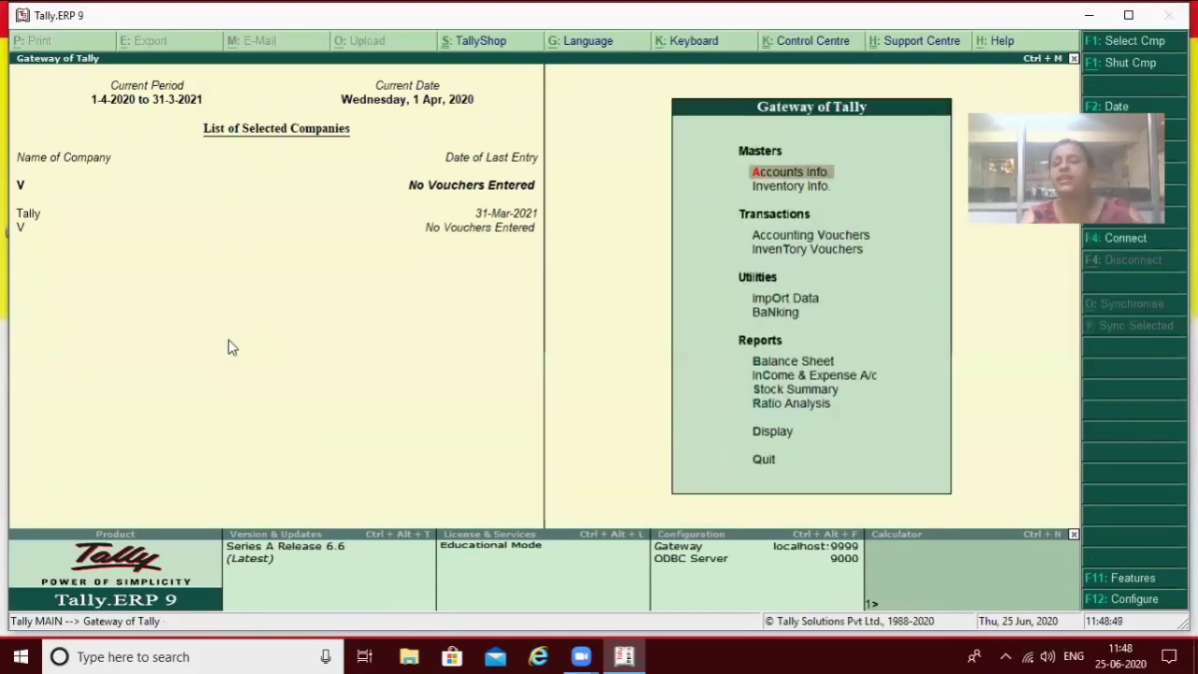
{"action": "key", "text": "Down"}
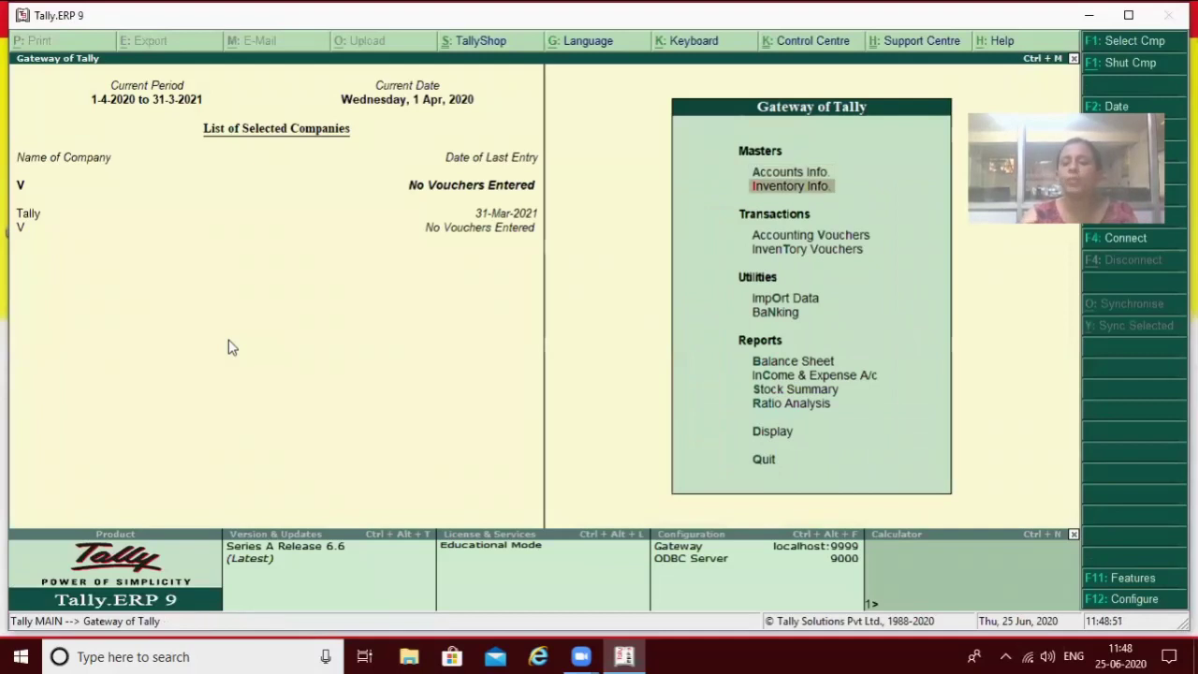
{"action": "key", "text": "Return"}
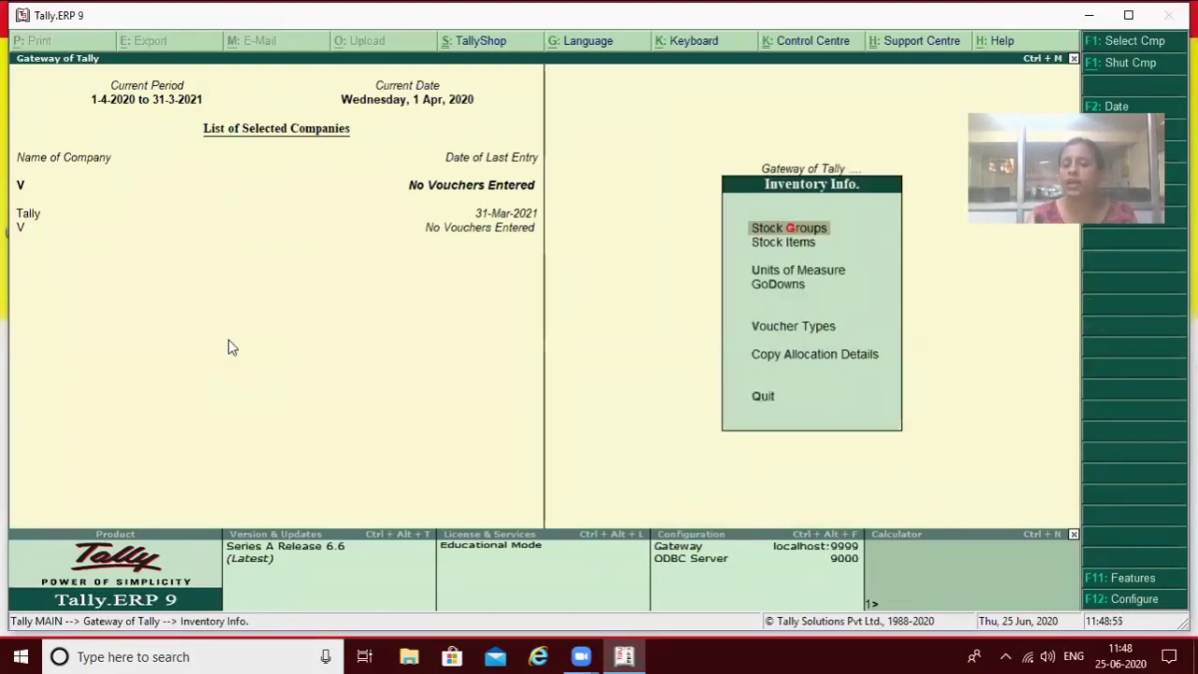
{"action": "key", "text": "Down"}
{"action": "key", "text": "Down"}
{"action": "key", "text": "Down"}
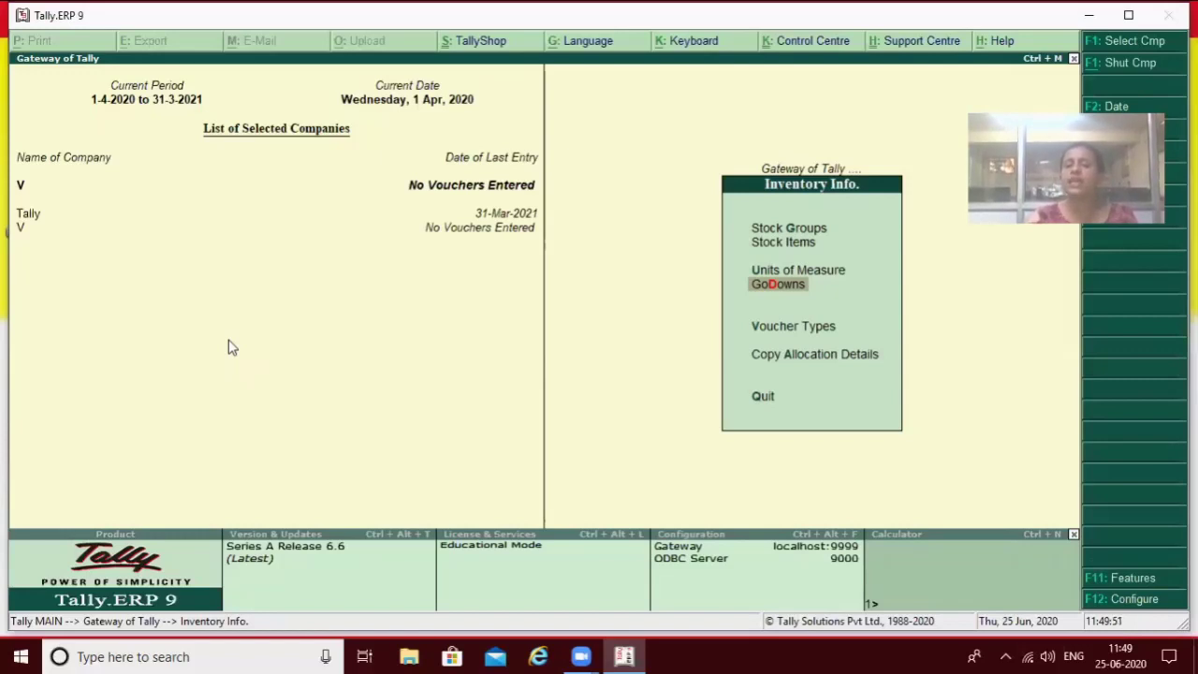
{"action": "key", "text": "Return"}
{"action": "key", "text": "Return"}
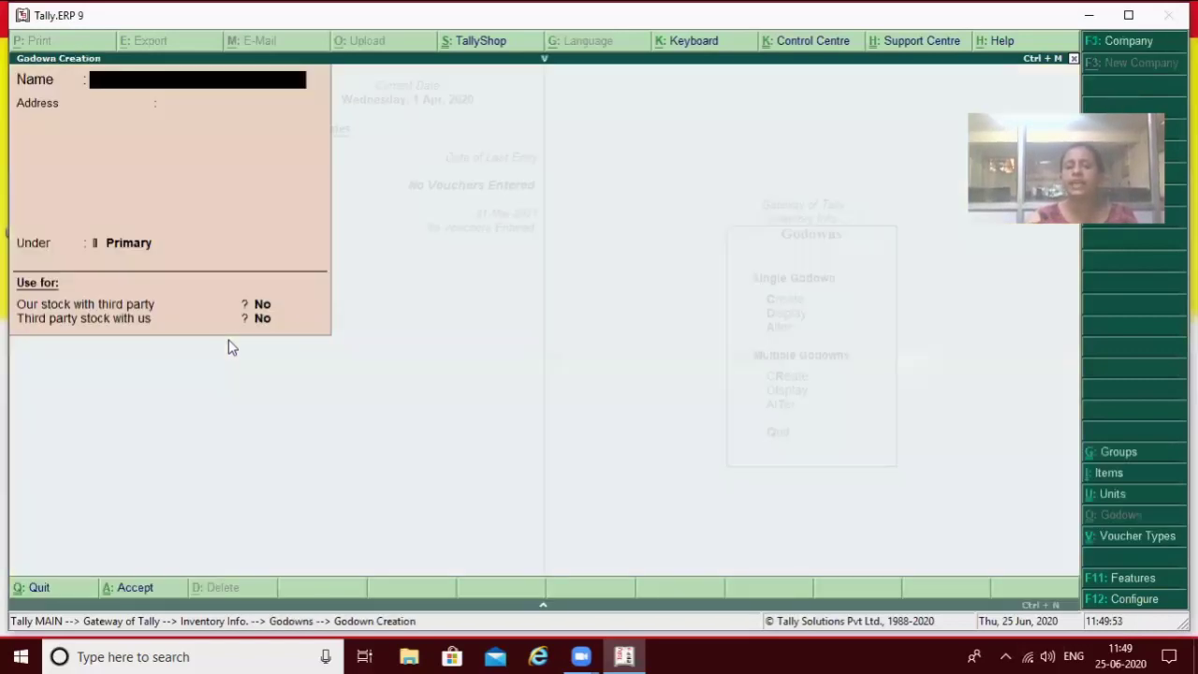
{"action": "type", "text": "Hisar"}
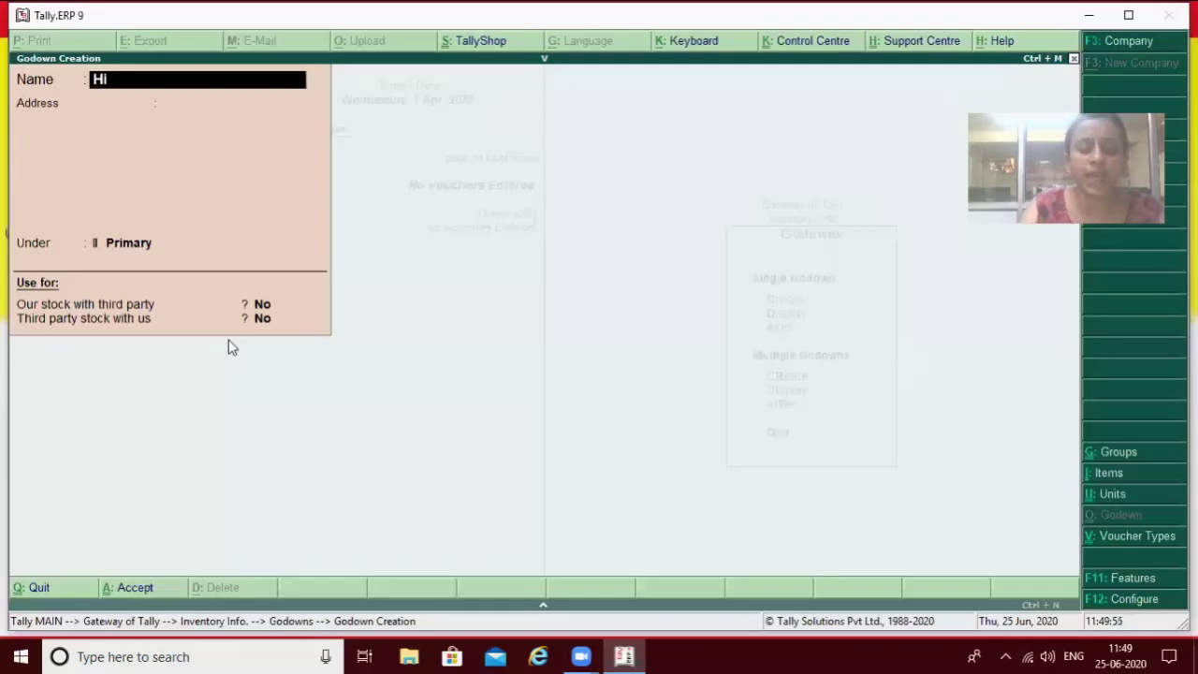
{"action": "key", "text": "Return"}
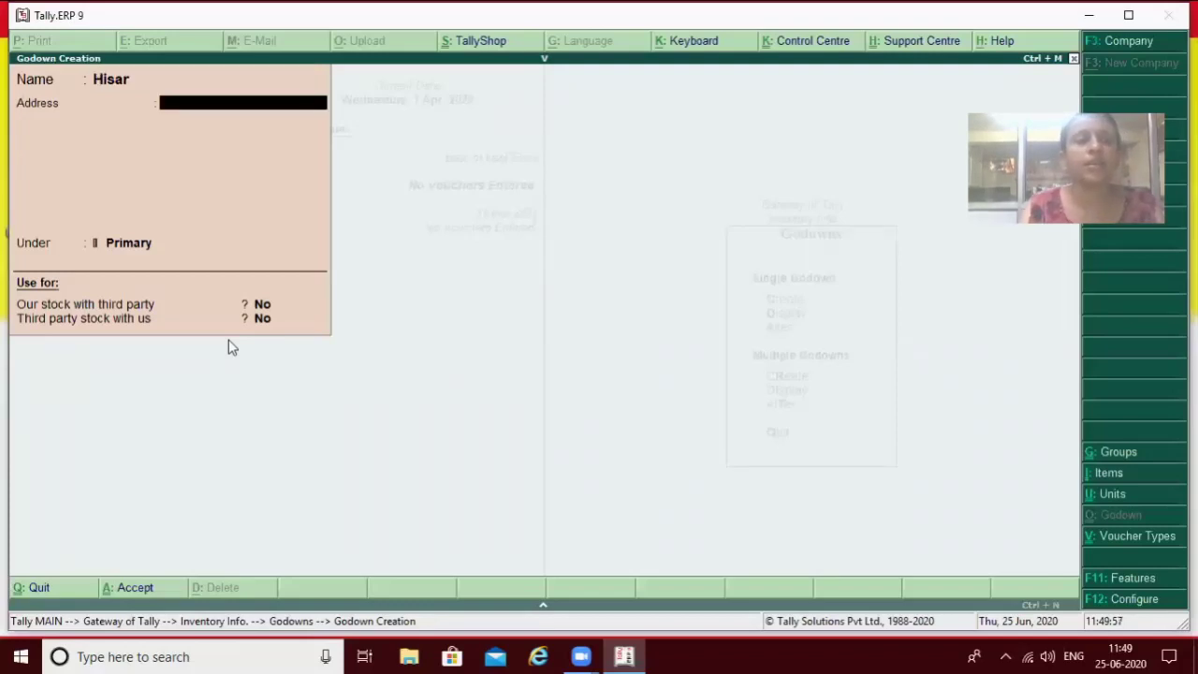
{"action": "key", "text": "Return"}
{"action": "key", "text": "Return"}
{"action": "key", "text": "Return"}
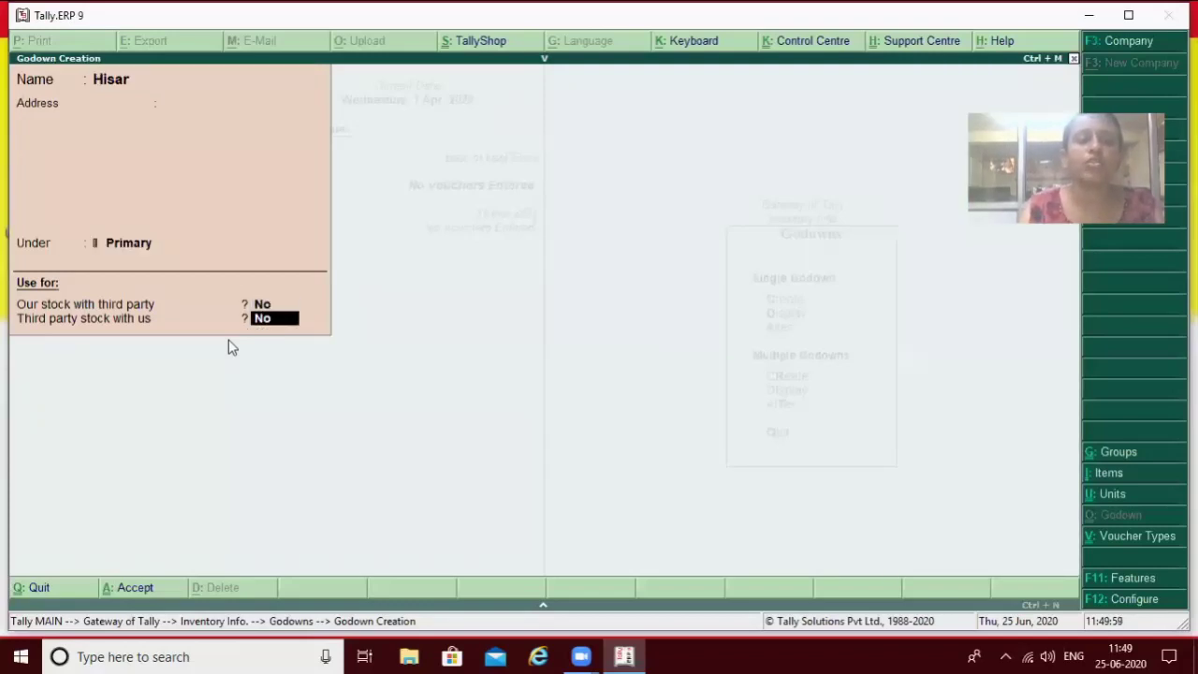
{"action": "key", "text": "Return"}
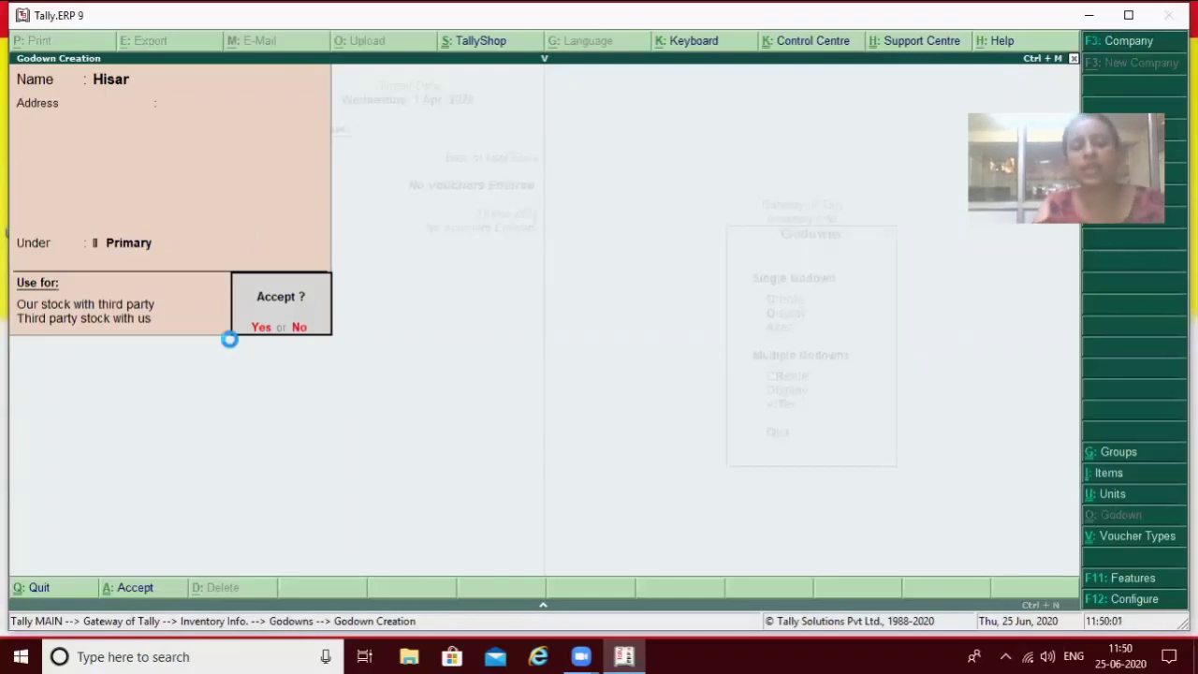
{"action": "key", "text": "Return"}
Create a godown named Rohtak under Primary, with both third-party stock options set to No.
{"action": "type", "text": "Rohtak"}
{"action": "key", "text": "Return"}
{"action": "key", "text": "Return"}
{"action": "key", "text": "Return"}
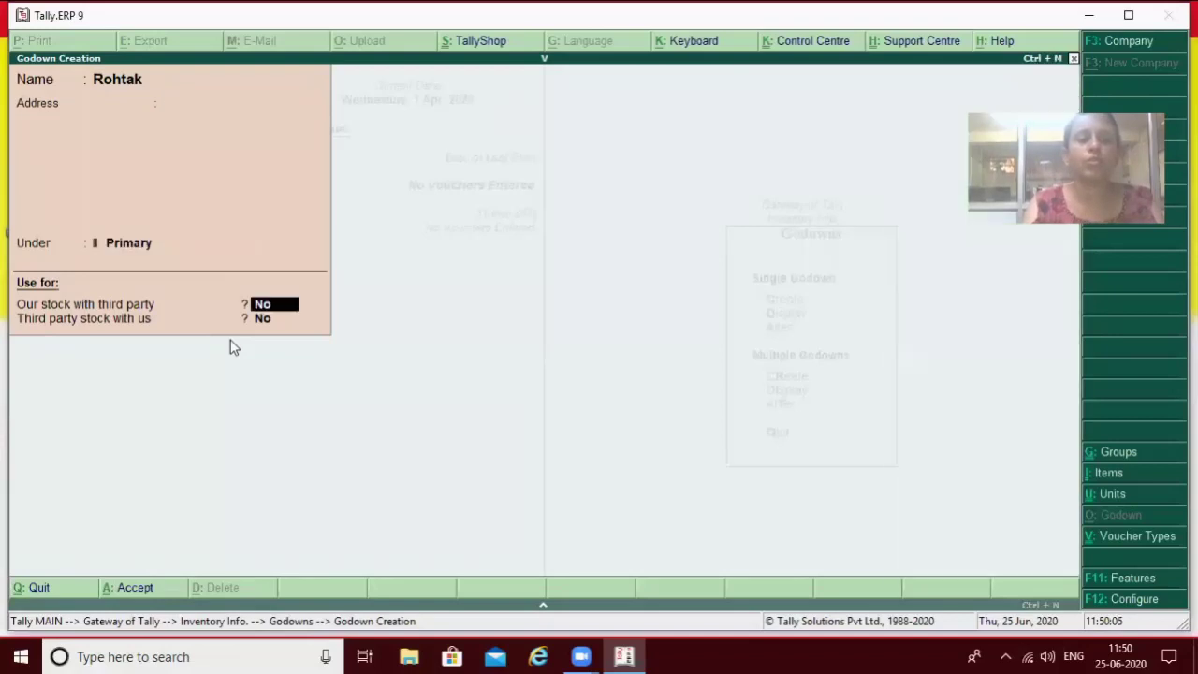
{"action": "key", "text": "Return"}
{"action": "key", "text": "Return"}
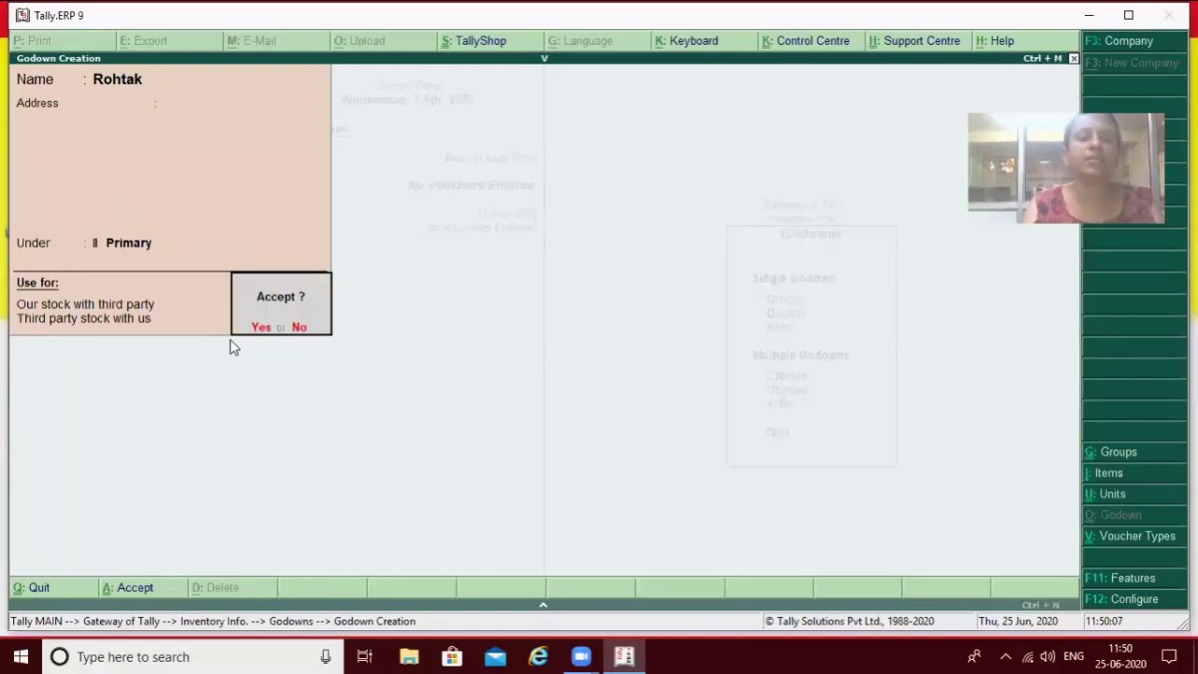
{"action": "key", "text": "Return"}
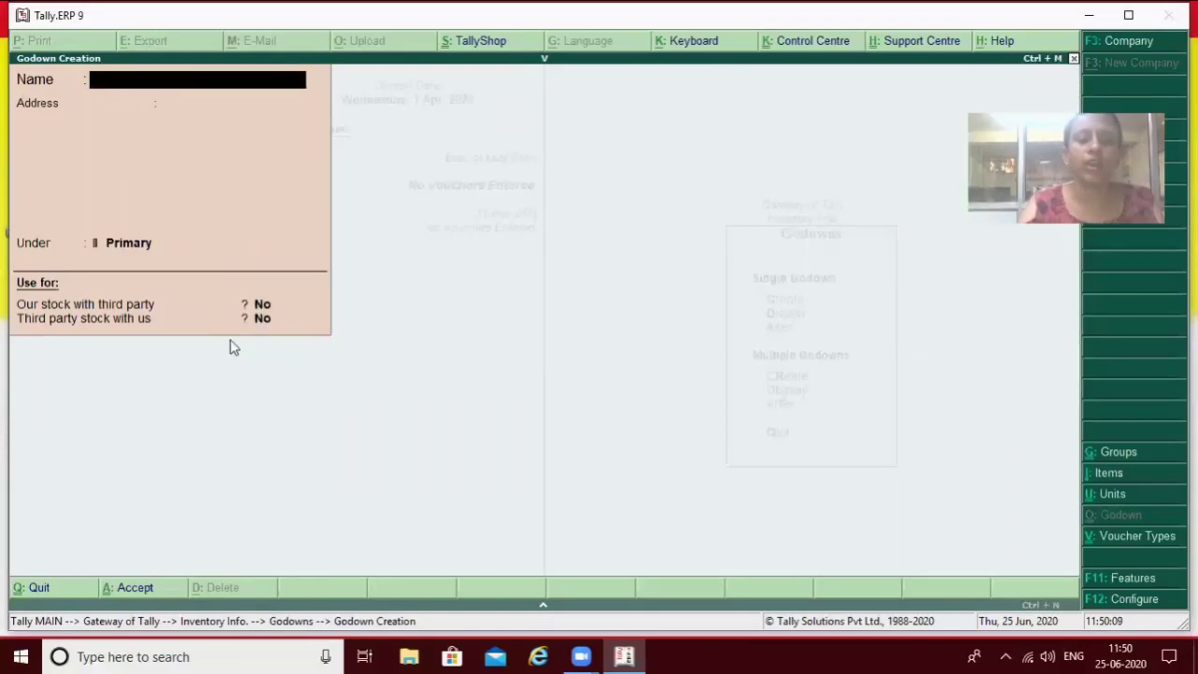
Create a godown named Hansi under Primary with both third-party stock options set to No, and leave godown creation.
{"action": "type", "text": "Hansi"}
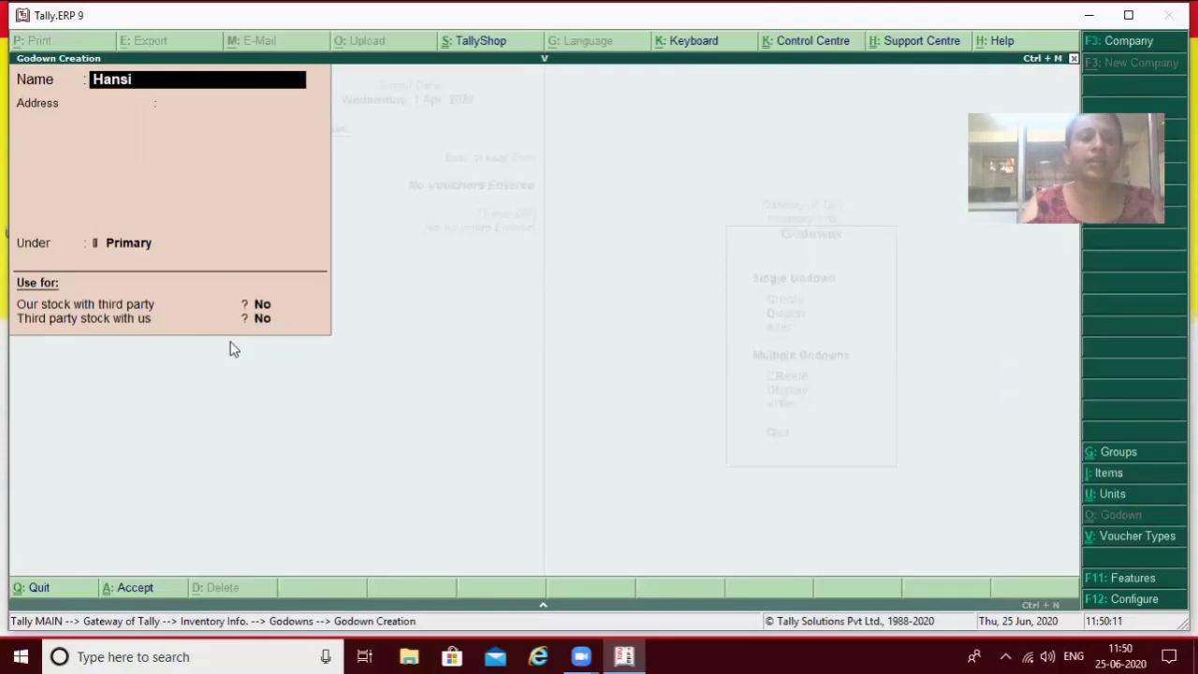
{"action": "key", "text": "Return"}
{"action": "key", "text": "Return"}
{"action": "key", "text": "Return"}
{"action": "key", "text": "Return"}
{"action": "key", "text": "Return"}
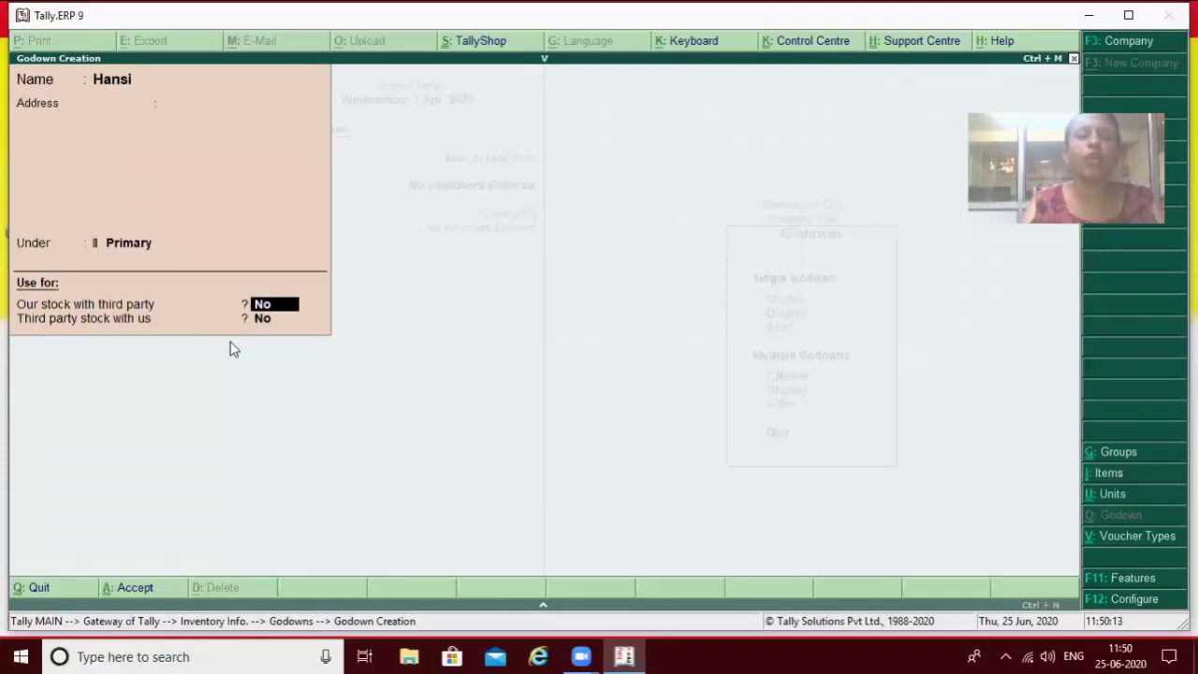
{"action": "key", "text": "Return"}
{"action": "key", "text": "Return"}
{"action": "key", "text": "Escape"}
{"action": "key", "text": "Return"}
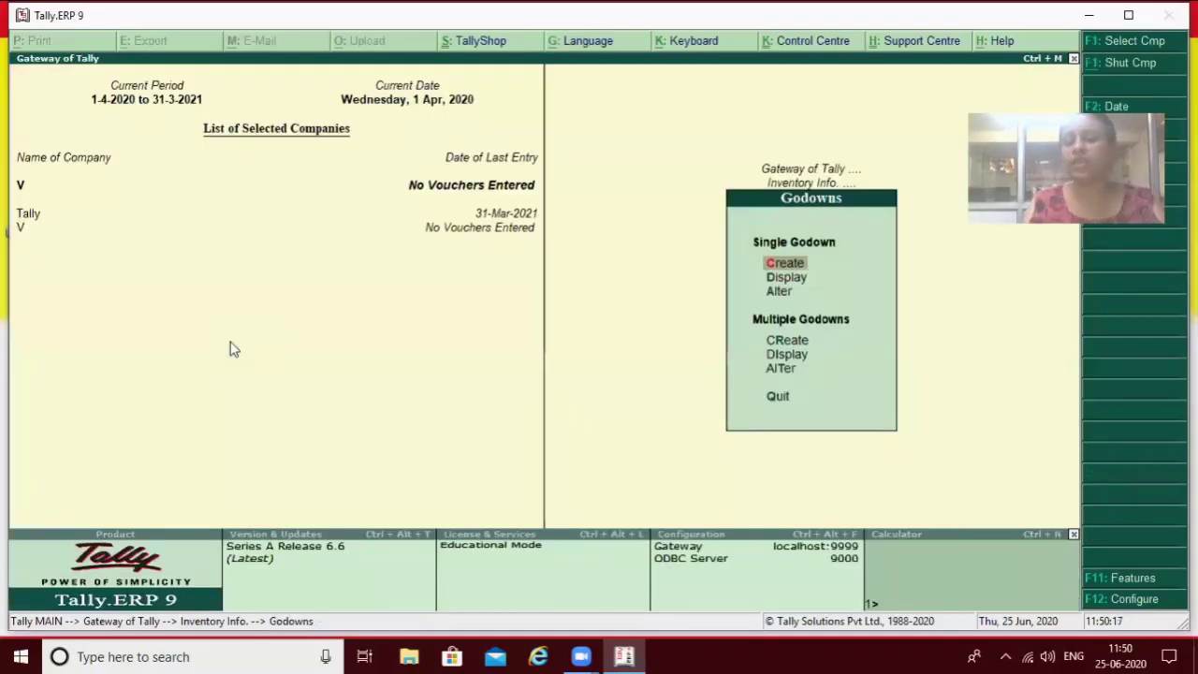
Check the list of existing godowns available for alteration and return to the Gateway of Tally.
{"action": "key", "text": "Down"}
{"action": "key", "text": "Down"}
{"action": "key", "text": "Return"}
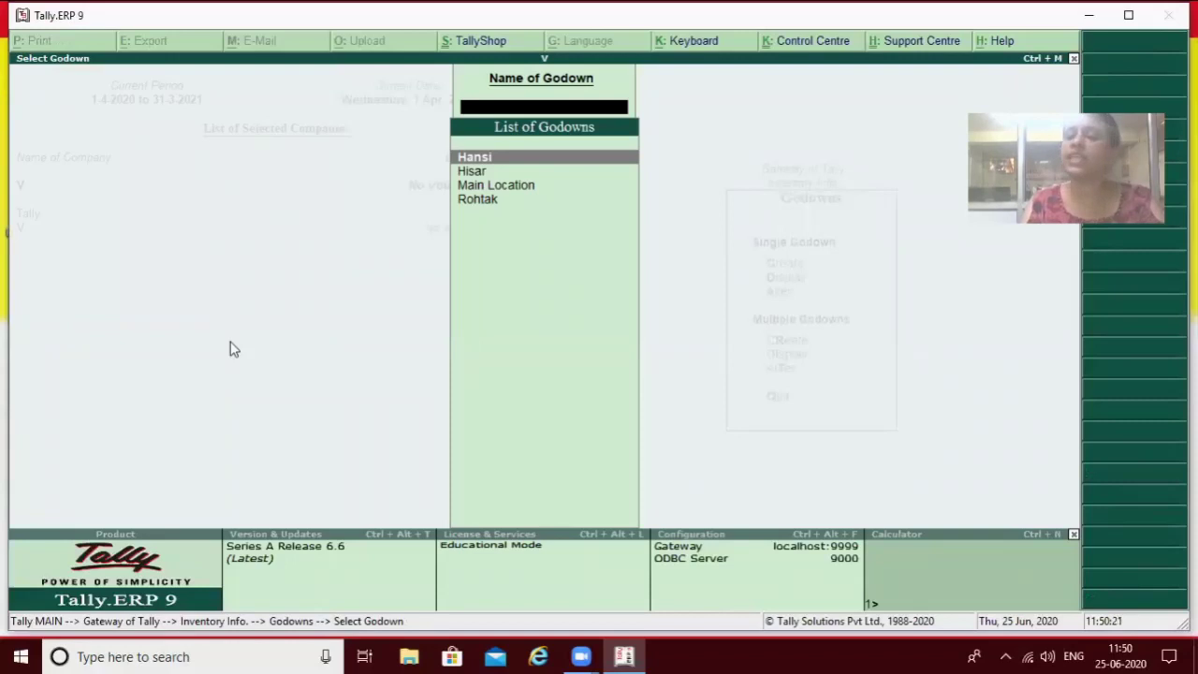
{"action": "key", "text": "Escape"}
{"action": "key", "text": "Escape"}
{"action": "key", "text": "Escape"}
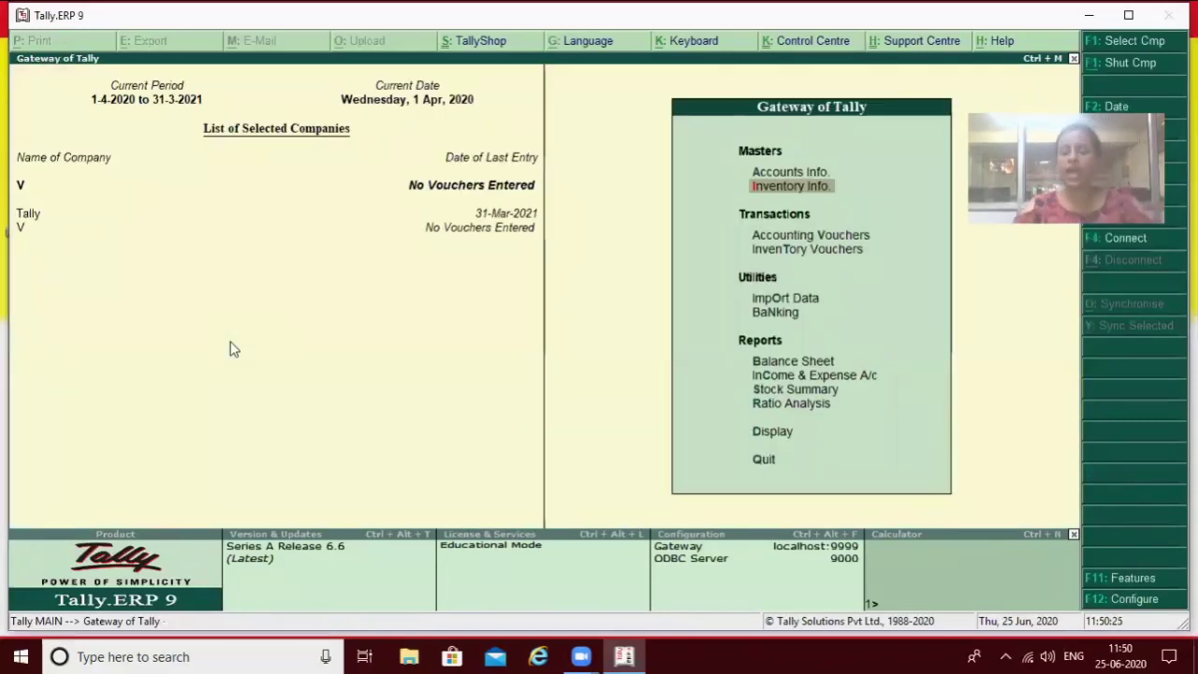
Start a new single stock item named Led under the Primary group.
{"action": "key", "text": "Up"}
{"action": "key", "text": "Down"}
{"action": "key", "text": "Return"}
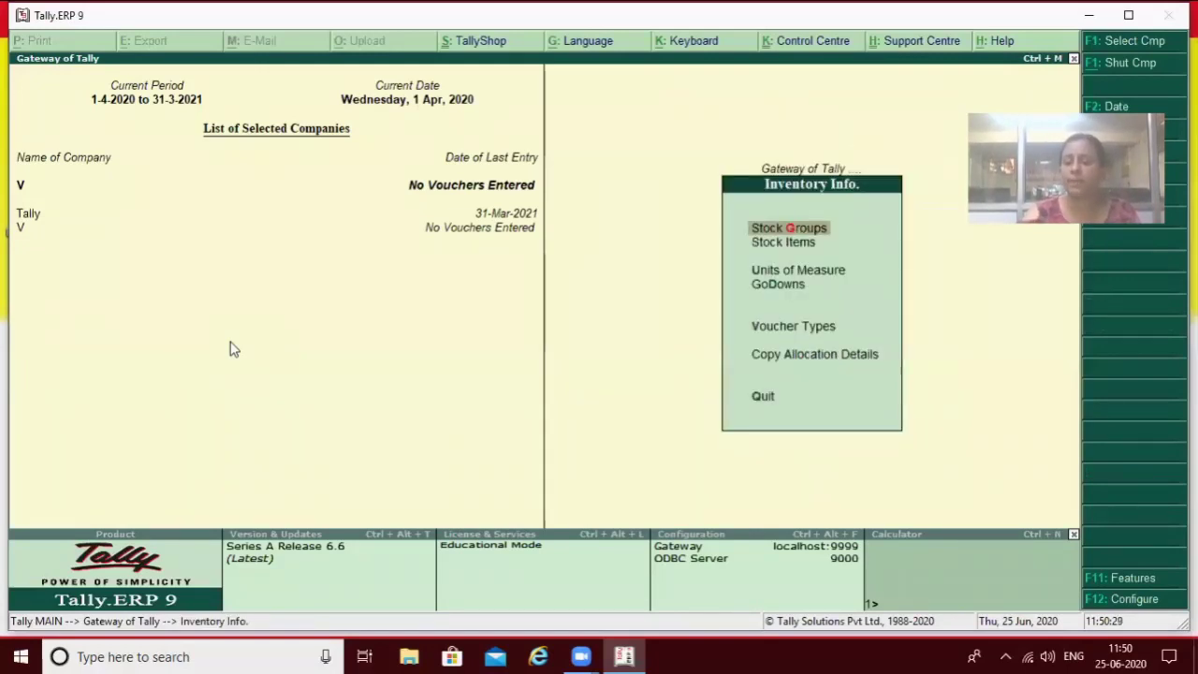
{"action": "key", "text": "Down"}
{"action": "key", "text": "Return"}
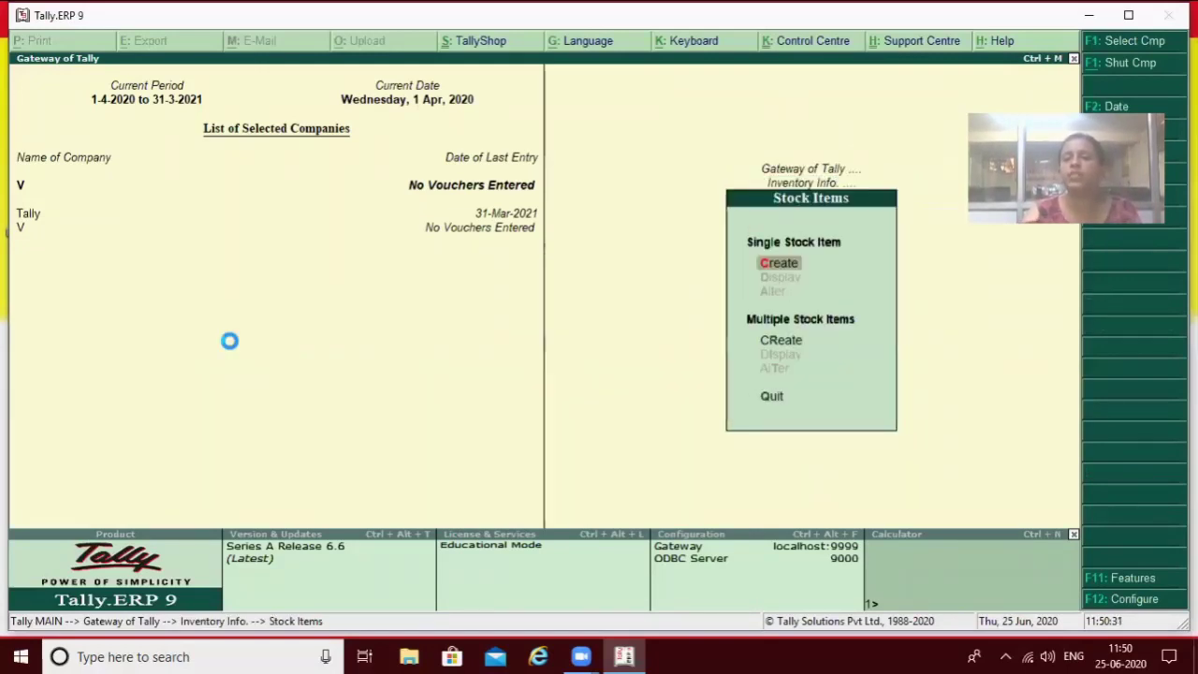
{"action": "key", "text": "Return"}
{"action": "type", "text": "Led"}
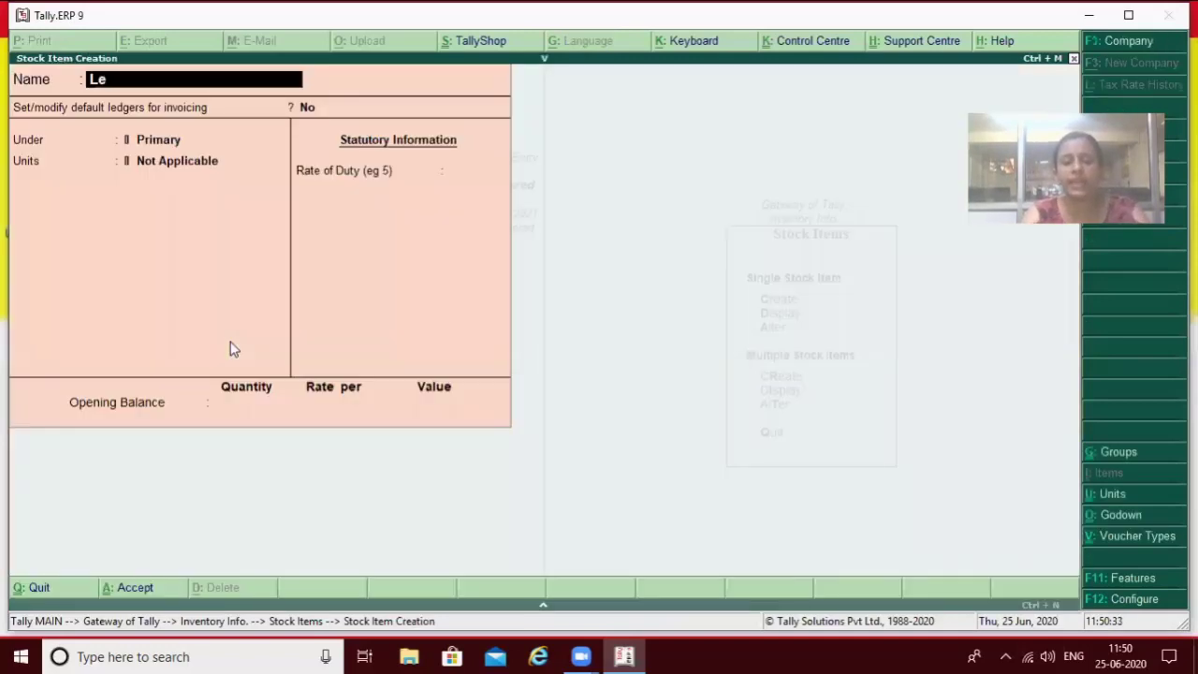
{"action": "key", "text": "Return"}
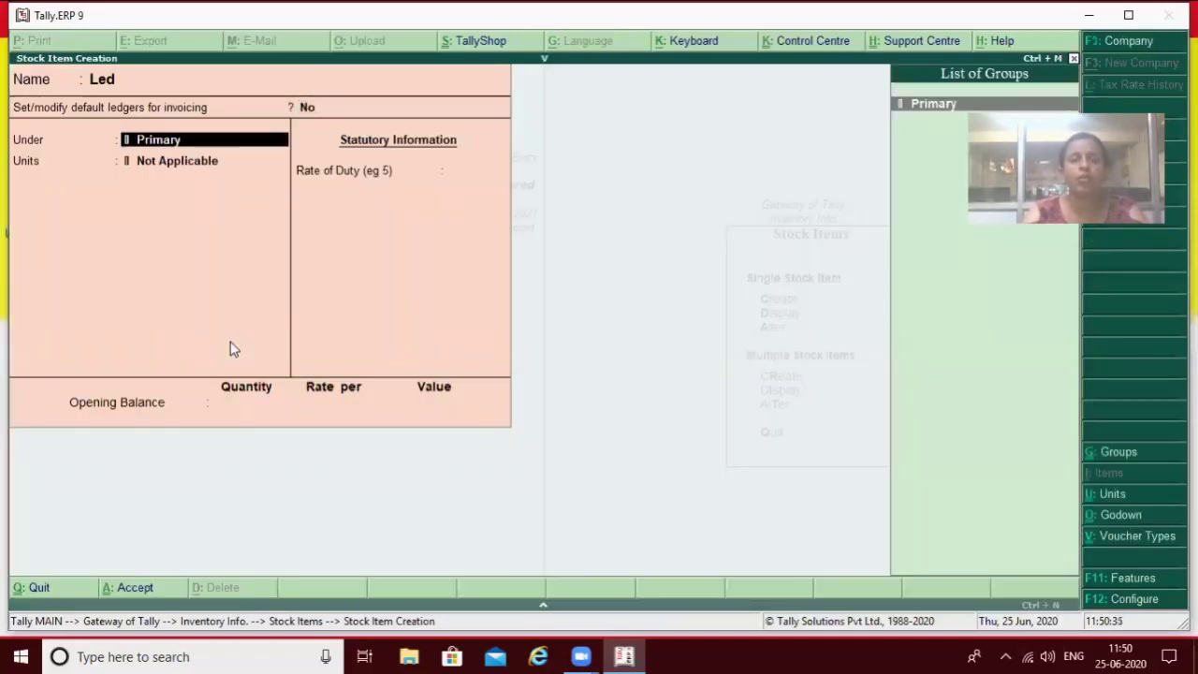
{"action": "key", "text": "Return"}
Create a simple unit with the symbol pcs and 0 decimal places as the Led item's unit.
{"action": "key", "text": "alt+c"}
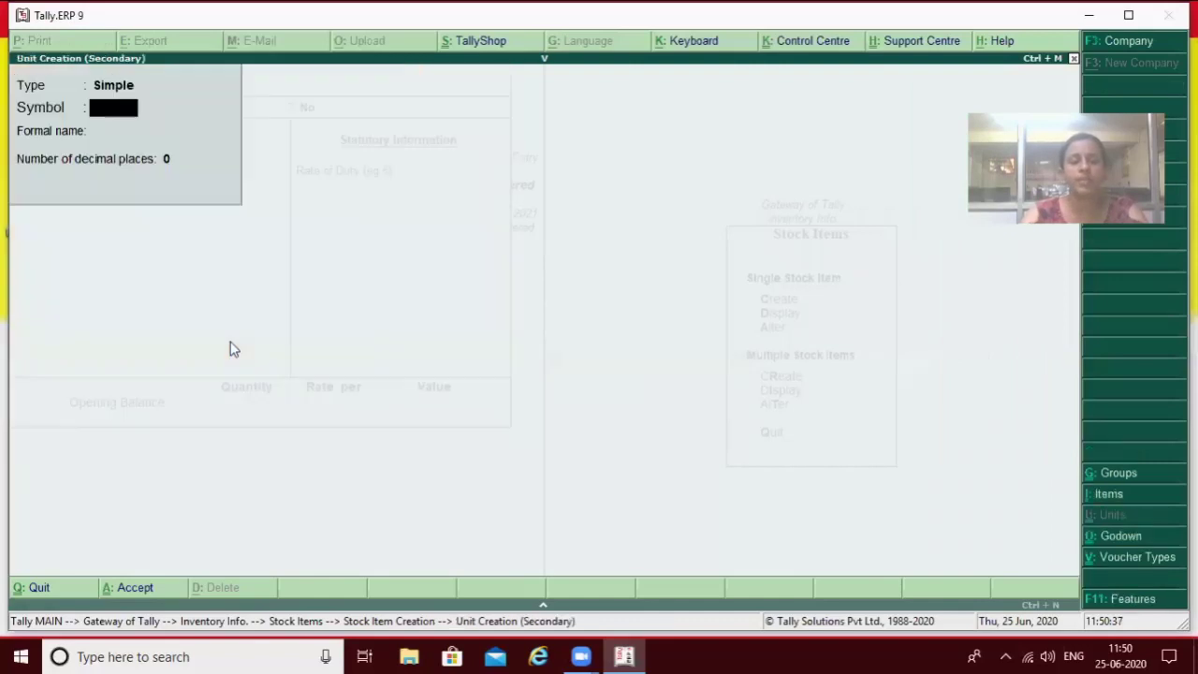
{"action": "type", "text": "pcs"}
{"action": "key", "text": "Return"}
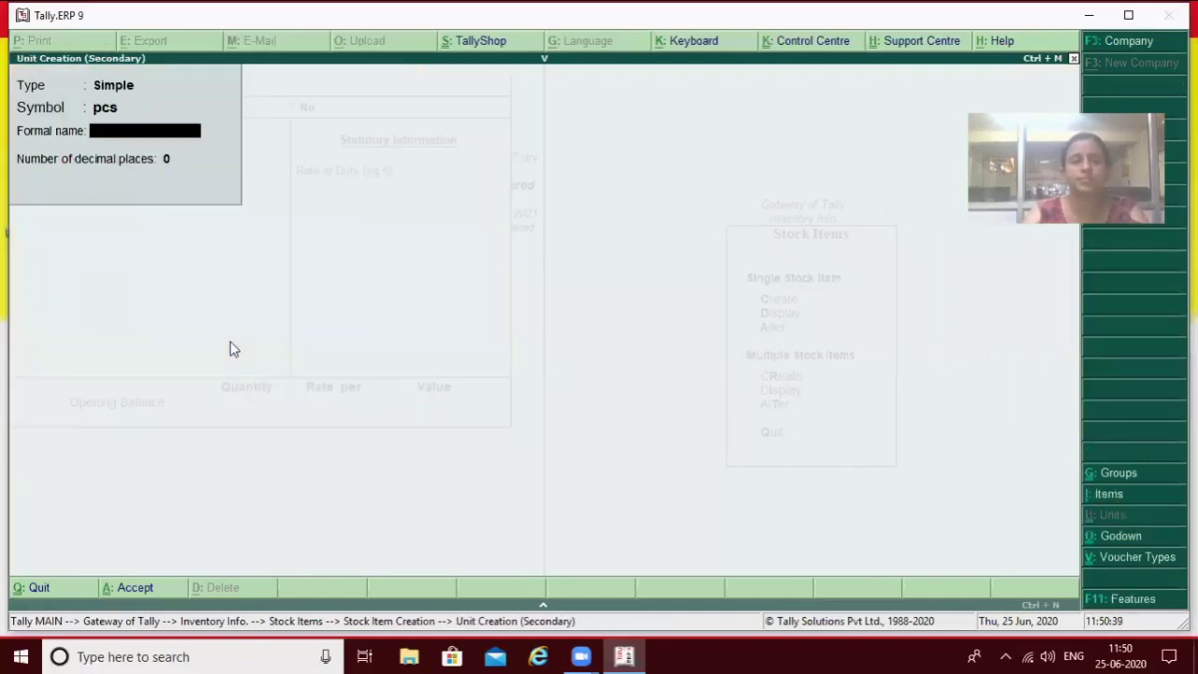
{"action": "key", "text": "Return"}
{"action": "key", "text": "Return"}
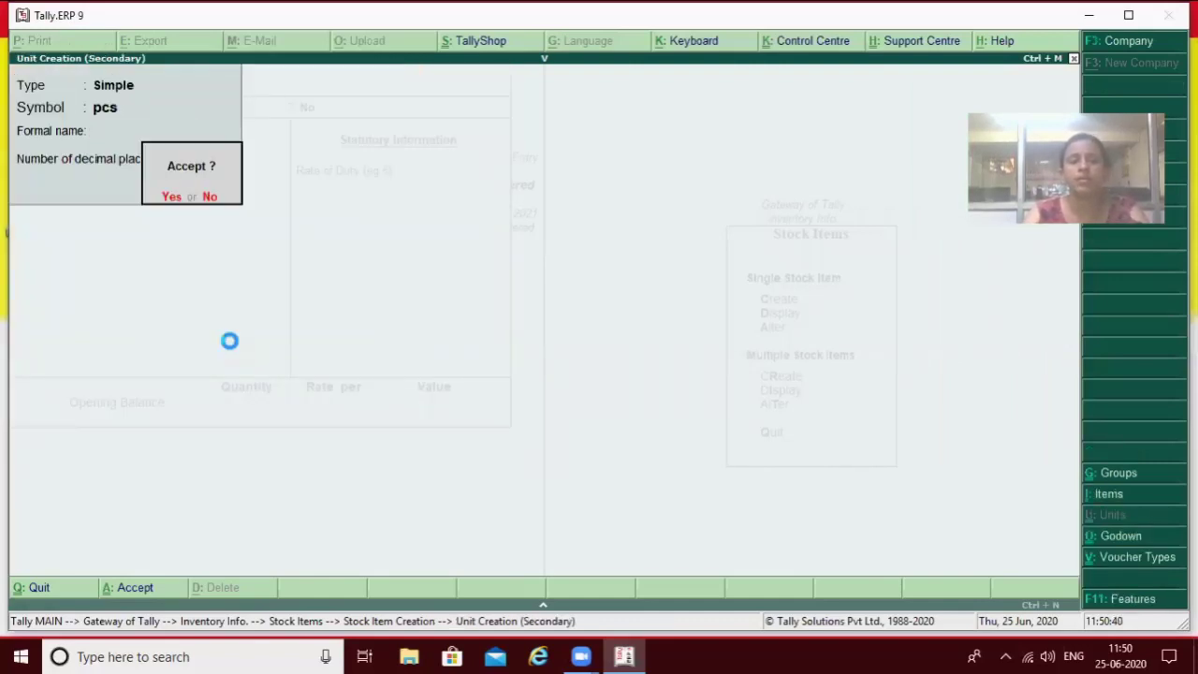
{"action": "key", "text": "Return"}
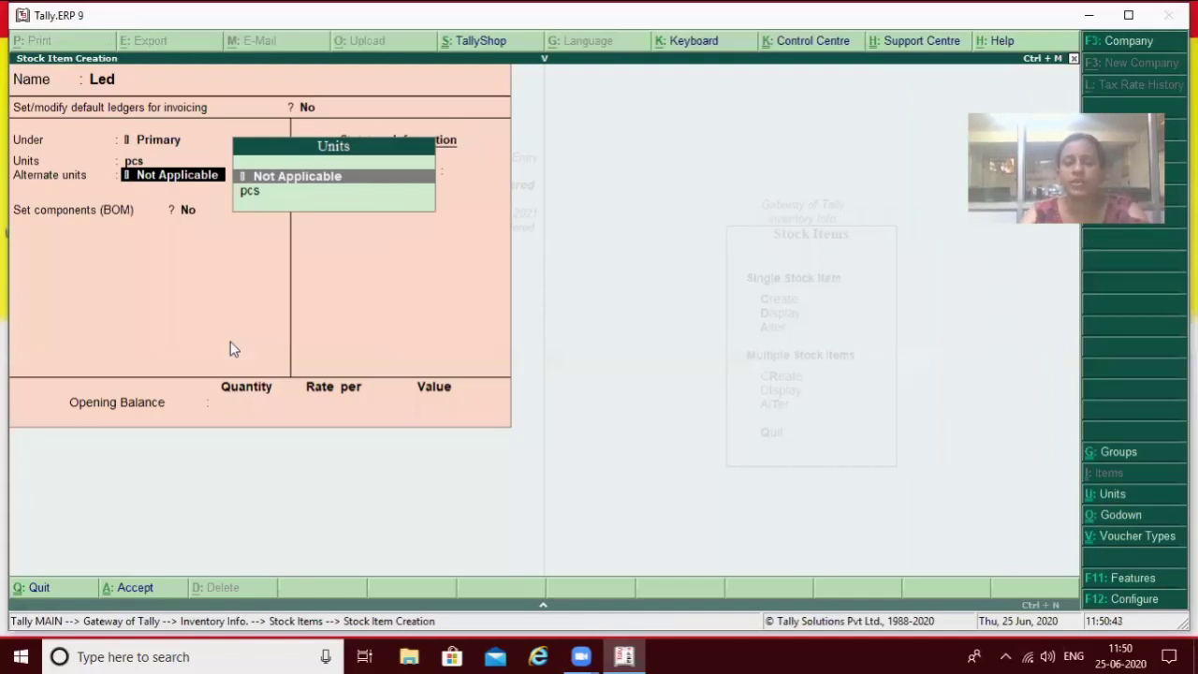
Set the Led item's alternate units to Not Applicable, components (BOM) to No and rate of duty to 0.
{"action": "key", "text": "Return"}
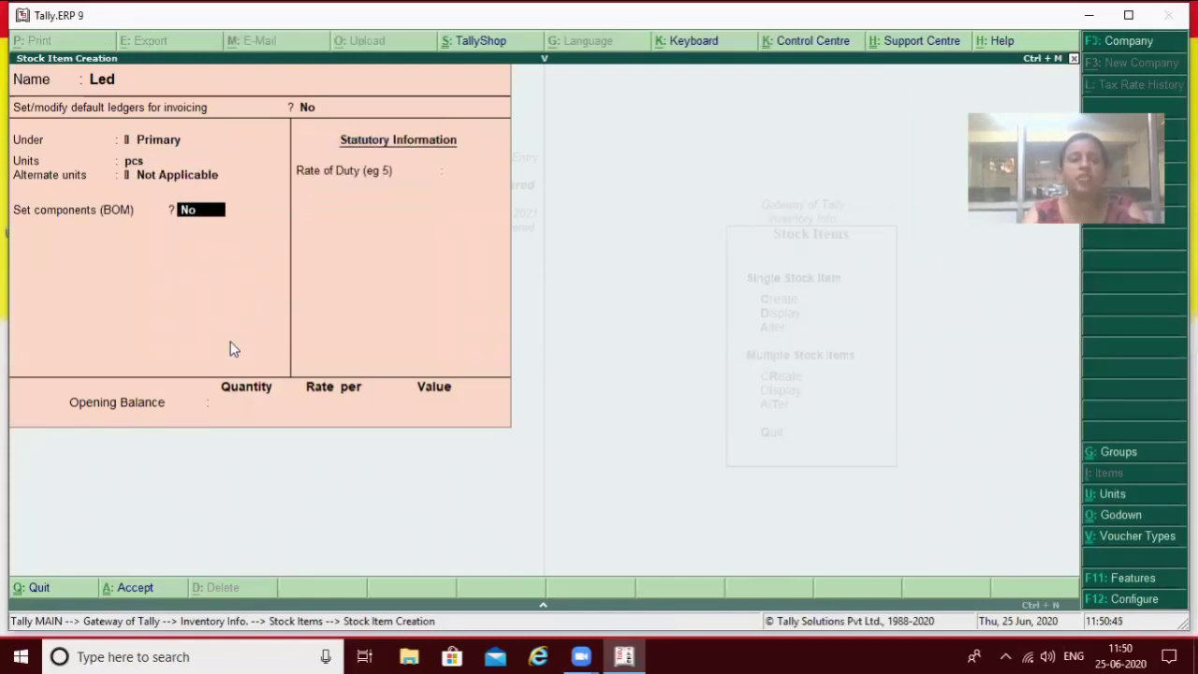
{"action": "key", "text": "Return"}
{"action": "key", "text": "Return"}
{"action": "key", "text": "Return"}
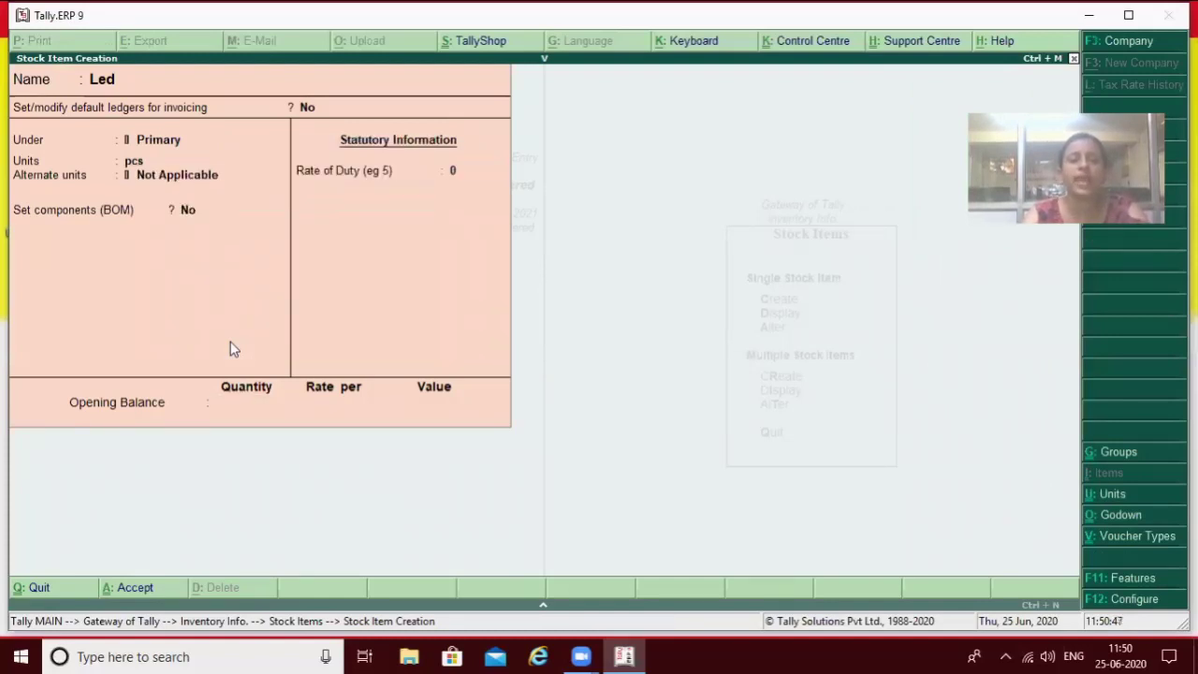
Save the Led stock item and return to the Gateway of Tally.
{"action": "key", "text": "Return"}
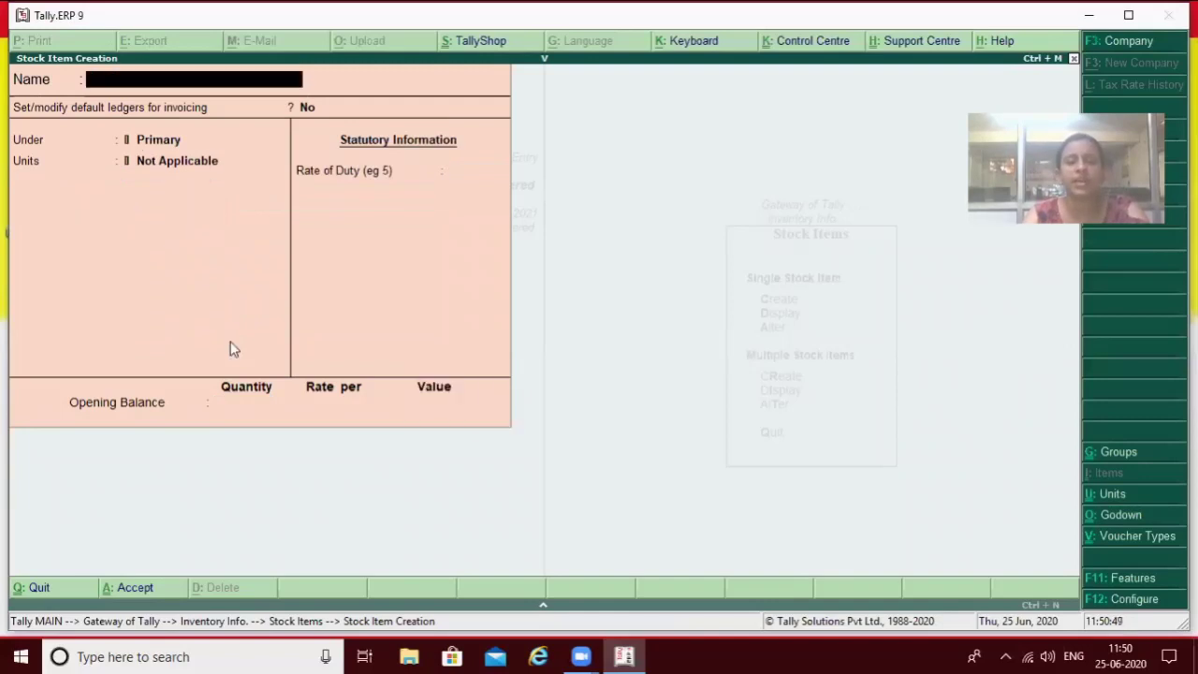
{"action": "key", "text": "Escape"}
{"action": "key", "text": "Escape"}
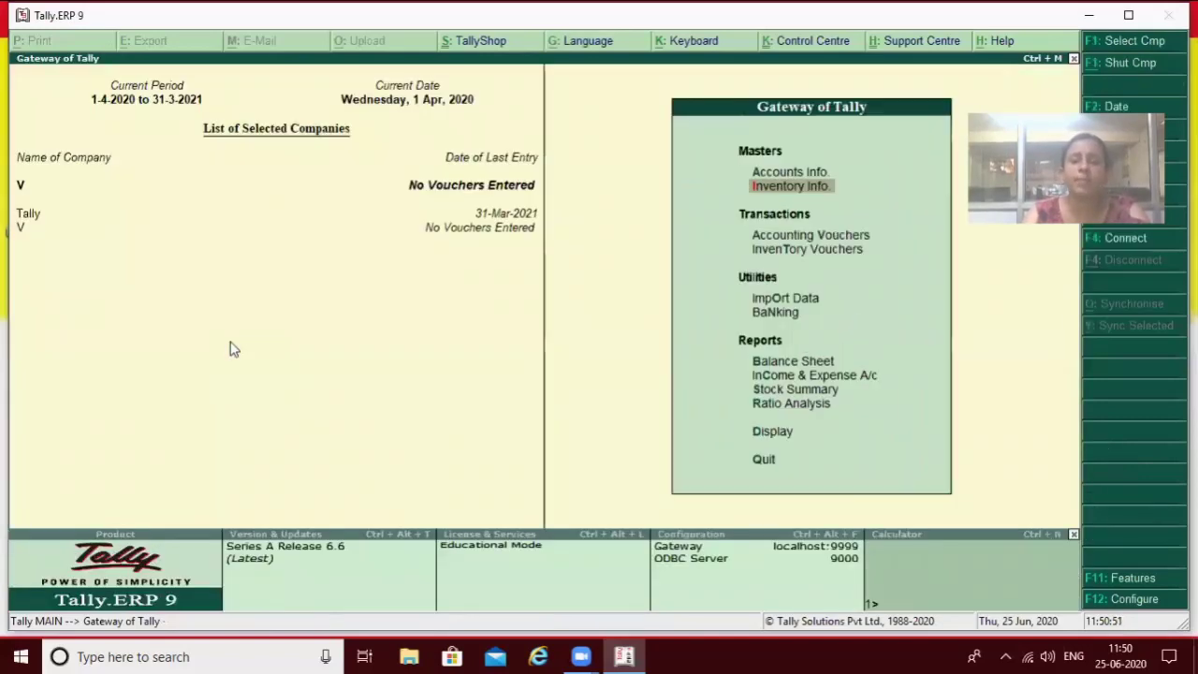
Open a new Payment voucher in Accounting Vouchers and keep its date as 1-Apr-2020.
{"action": "key", "text": "Down"}
{"action": "key", "text": "Down"}
{"action": "key", "text": "Up"}
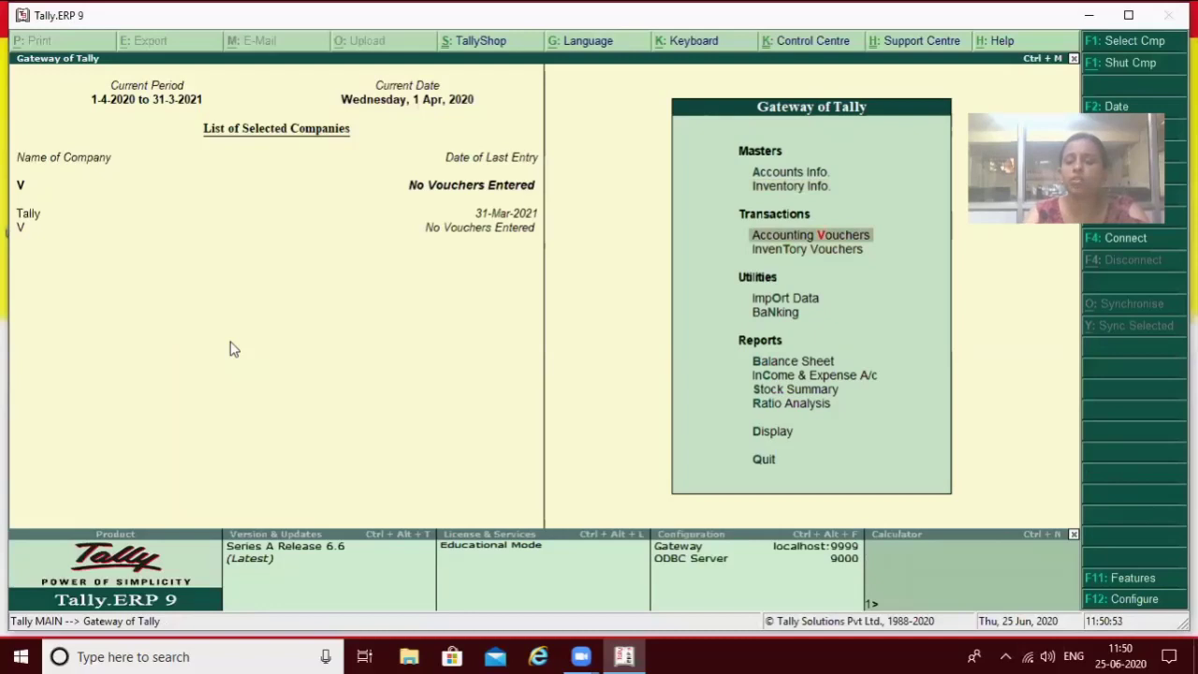
{"action": "key", "text": "Return"}
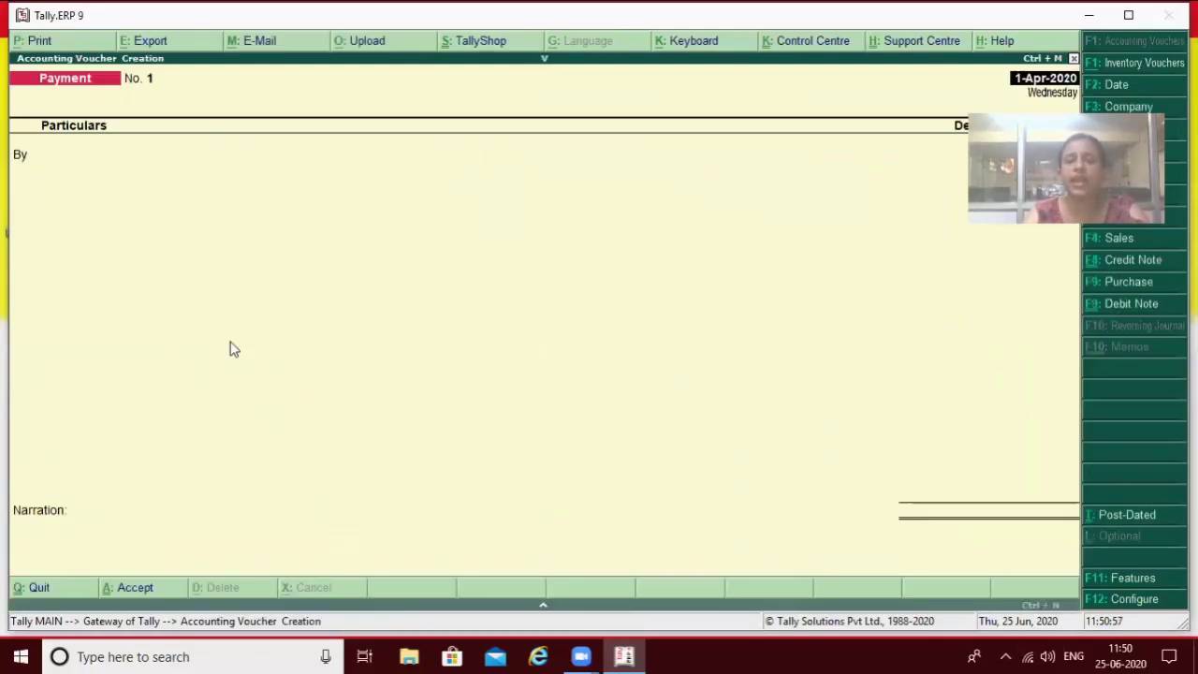
{"action": "key", "text": "Return"}
Create a ledger named Pur under Purchase Accounts from within the voucher and save it with the remaining default settings.
{"action": "key", "text": "alt+c"}
{"action": "type", "text": "Pur"}
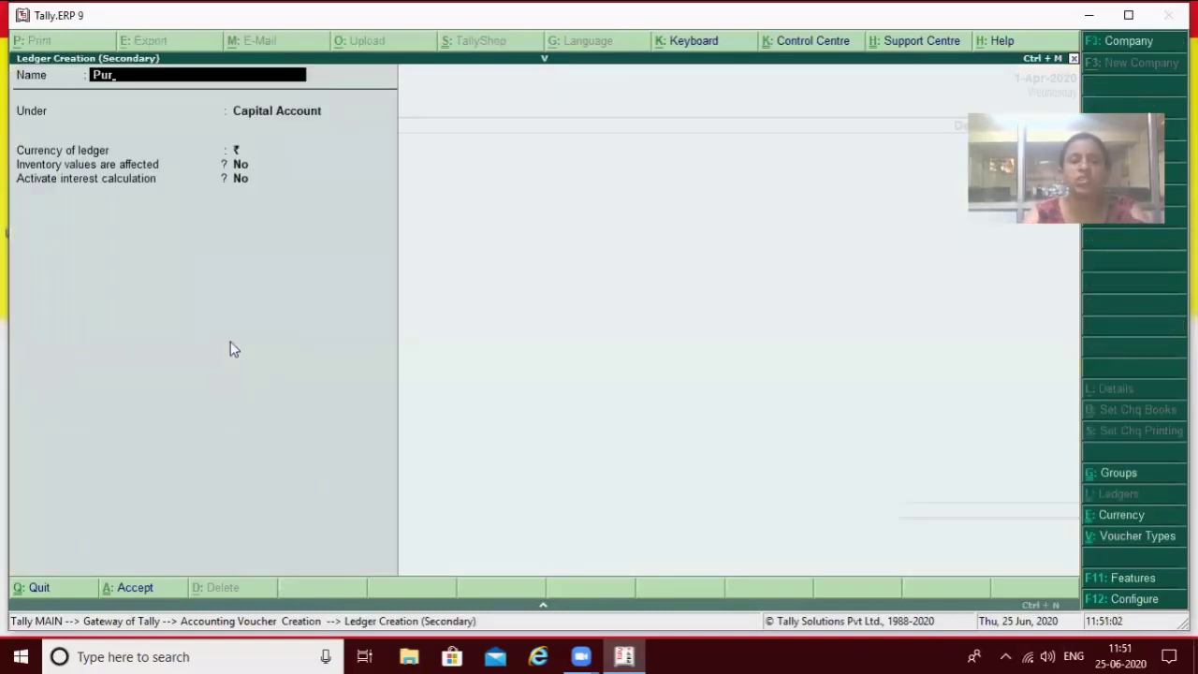
{"action": "key", "text": "Return"}
{"action": "type", "text": "P"}
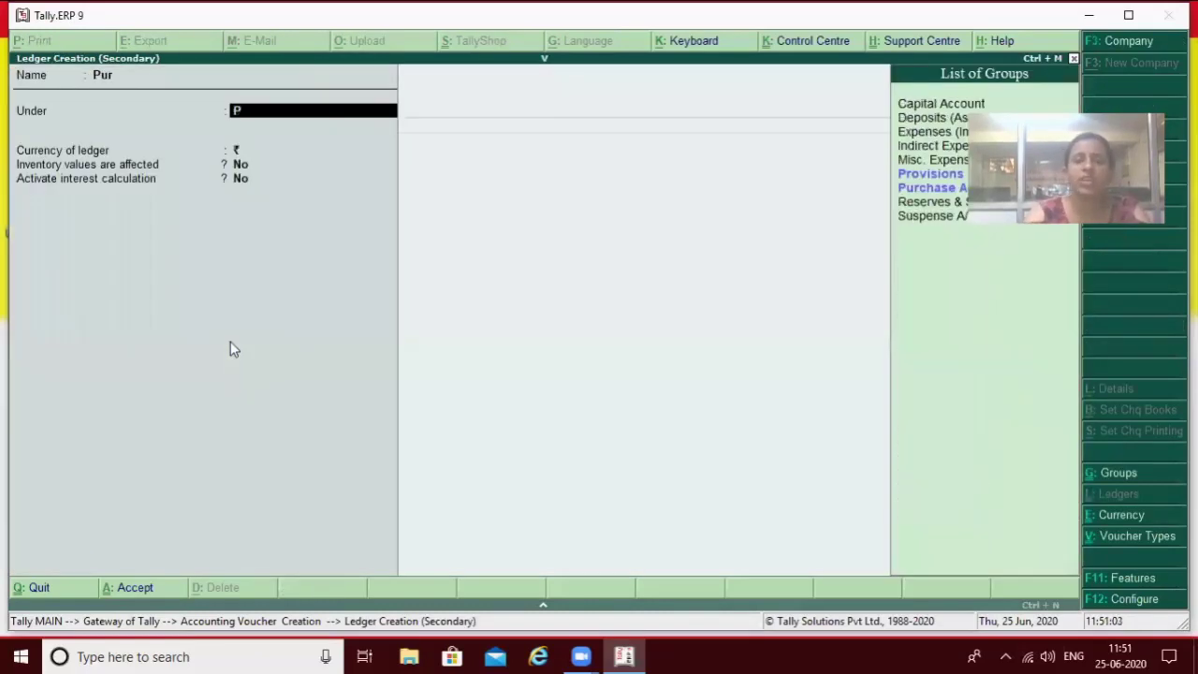
{"action": "key", "text": "Down"}
{"action": "key", "text": "Return"}
{"action": "key", "text": "Return"}
{"action": "key", "text": "Return"}
{"action": "key", "text": "Return"}
{"action": "key", "text": "Return"}
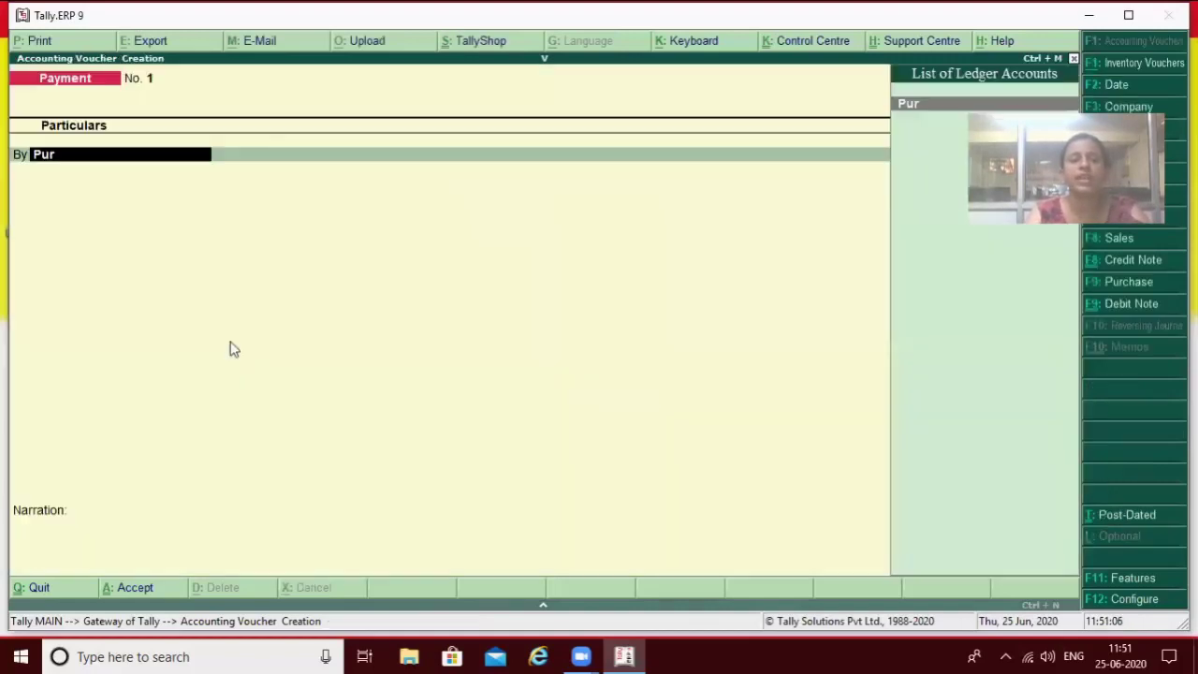
Debit the Pur ledger and choose the Led item for its inventory allocation.
{"action": "key", "text": "Return"}
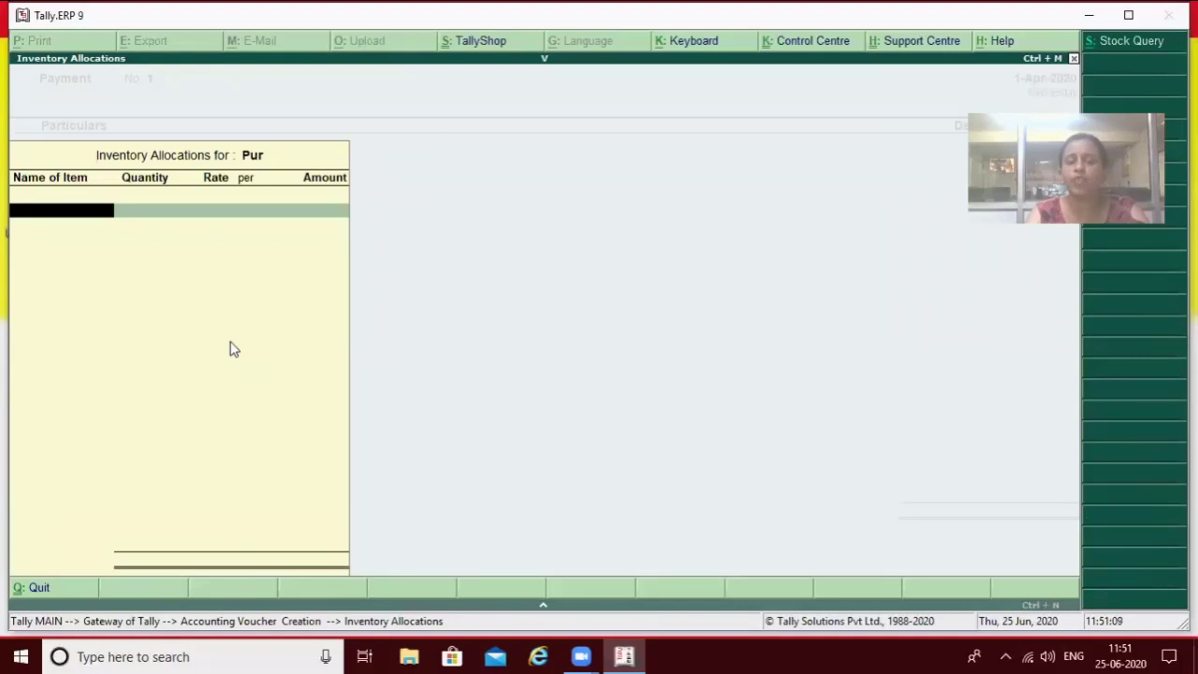
{"action": "type", "text": "L"}
{"action": "key", "text": "Return"}
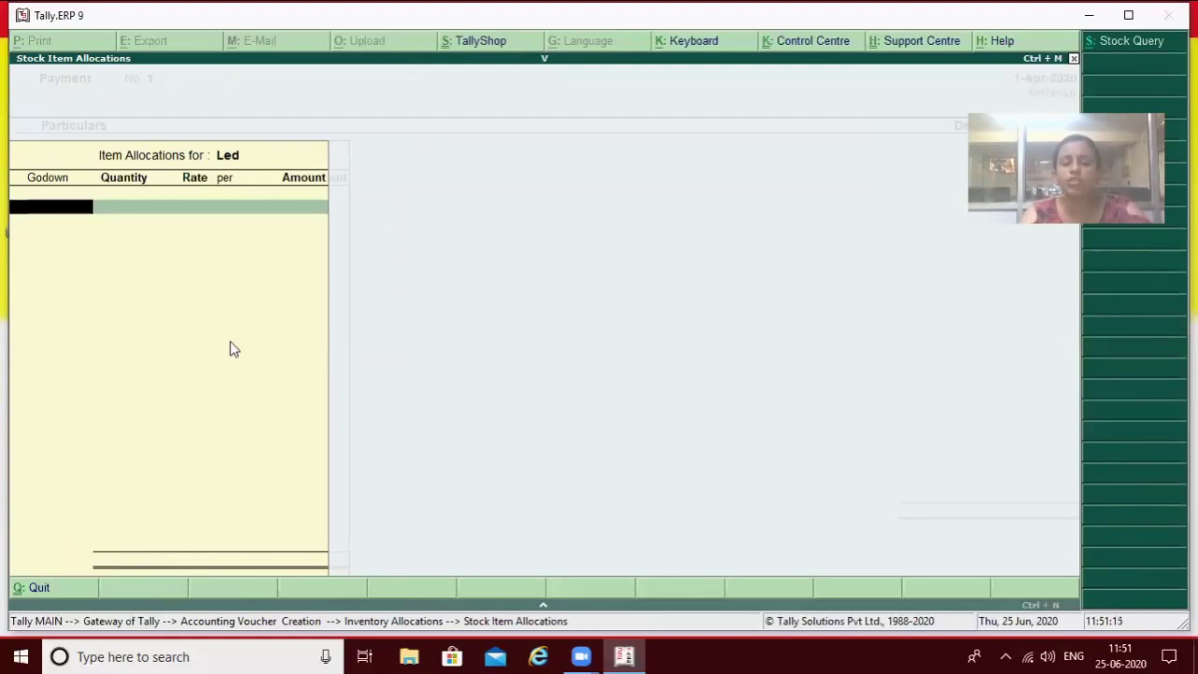
Allocate 10 pcs of Led to the Hisar godown at a rate of 20,000 per pcs.
{"action": "type", "text": "H"}
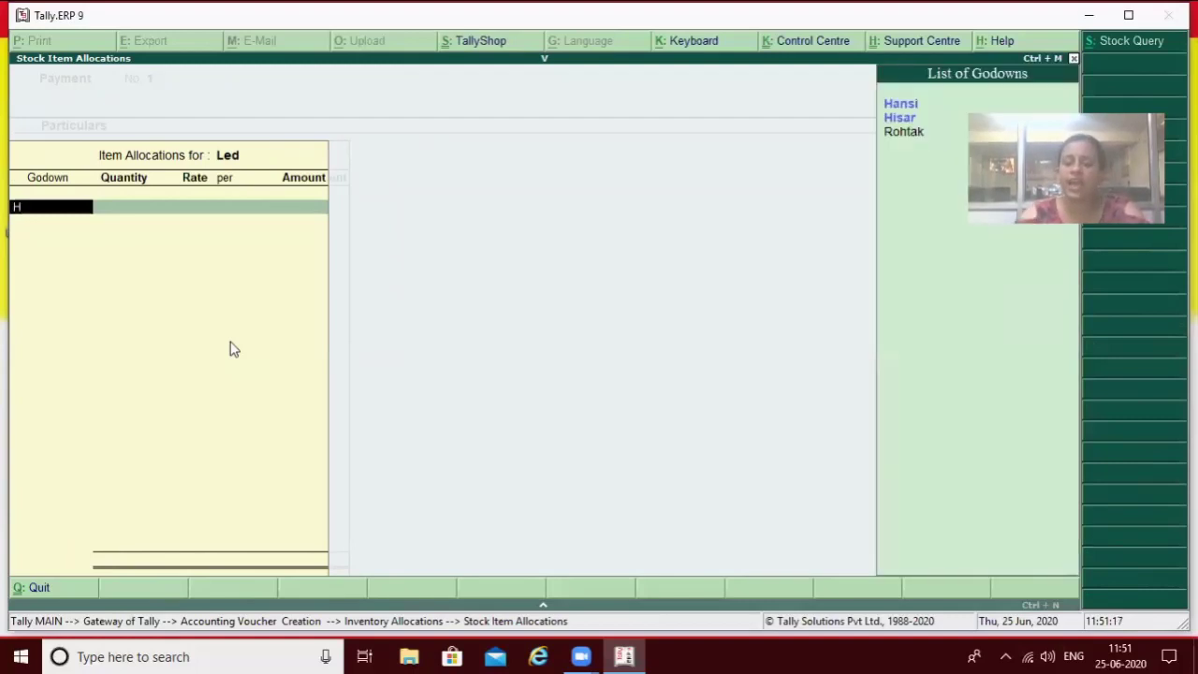
{"action": "key", "text": "Down"}
{"action": "key", "text": "Return"}
{"action": "type", "text": "10 pcs"}
{"action": "key", "text": "Return"}
{"action": "type", "text": "20,000"}
{"action": "key", "text": "Return"}
{"action": "key", "text": "Return"}
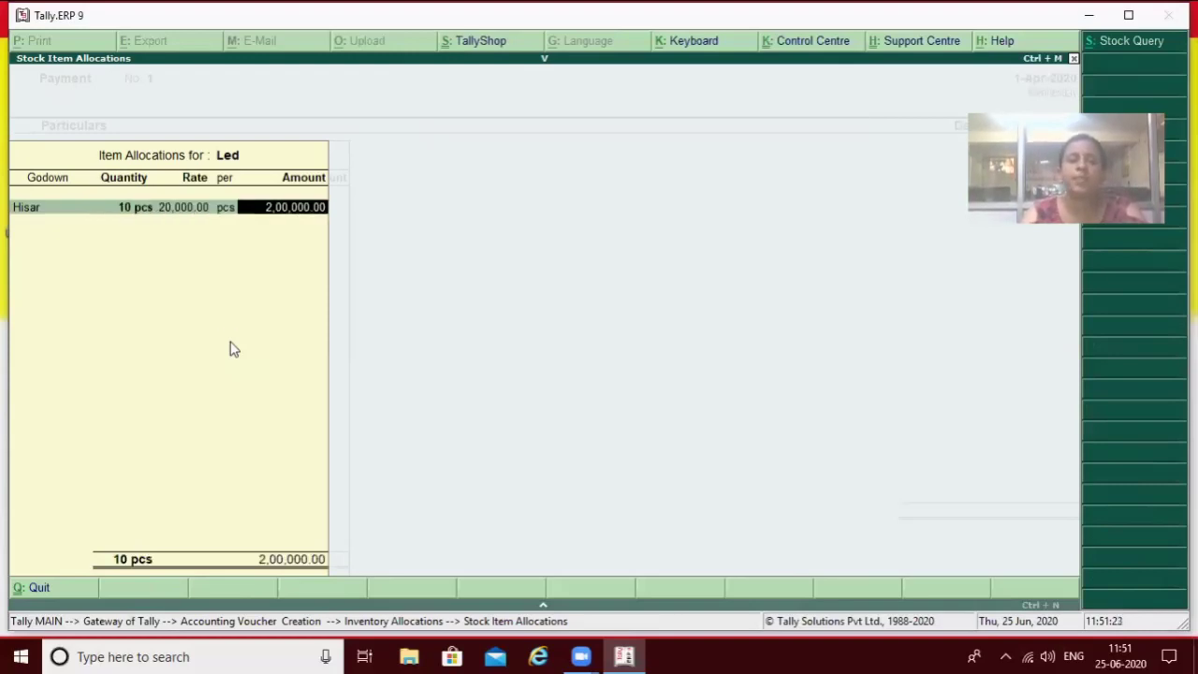
{"action": "key", "text": "Return"}
Allocate 3 pcs of Led to the Rohtak godown at a rate of 20,000 per pcs.
{"action": "type", "text": "R"}
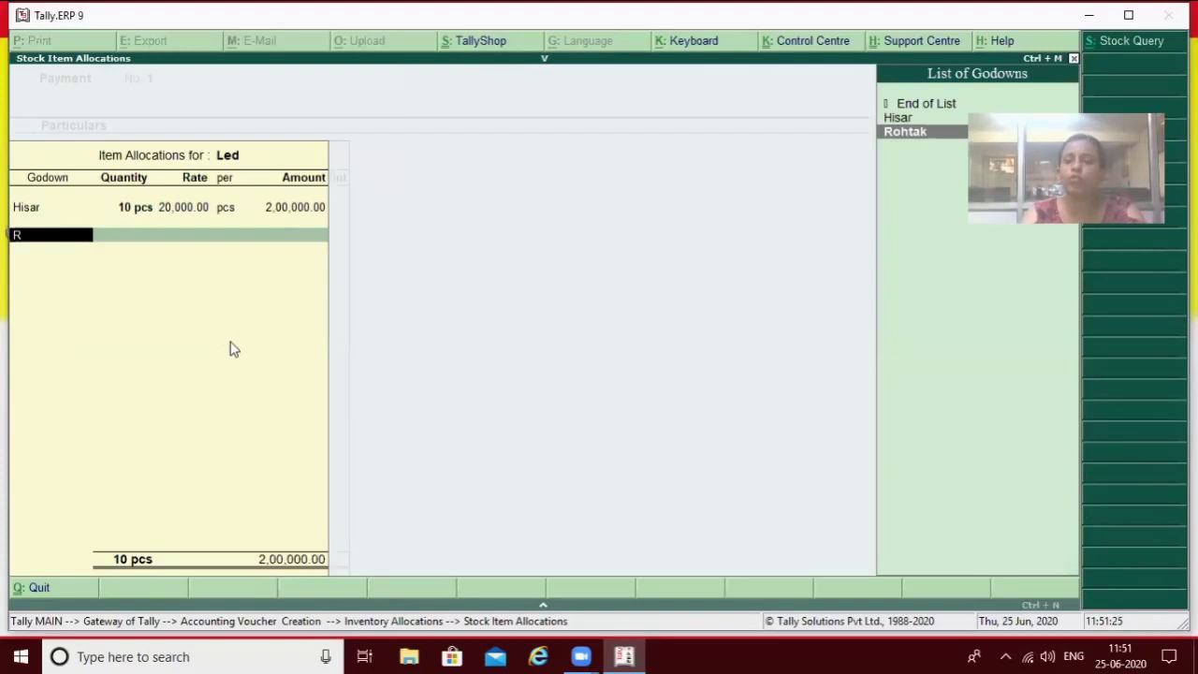
{"action": "key", "text": "Return"}
{"action": "type", "text": "3"}
{"action": "key", "text": "Return"}
{"action": "key", "text": "Return"}
{"action": "key", "text": "Return"}
{"action": "key", "text": "Return"}
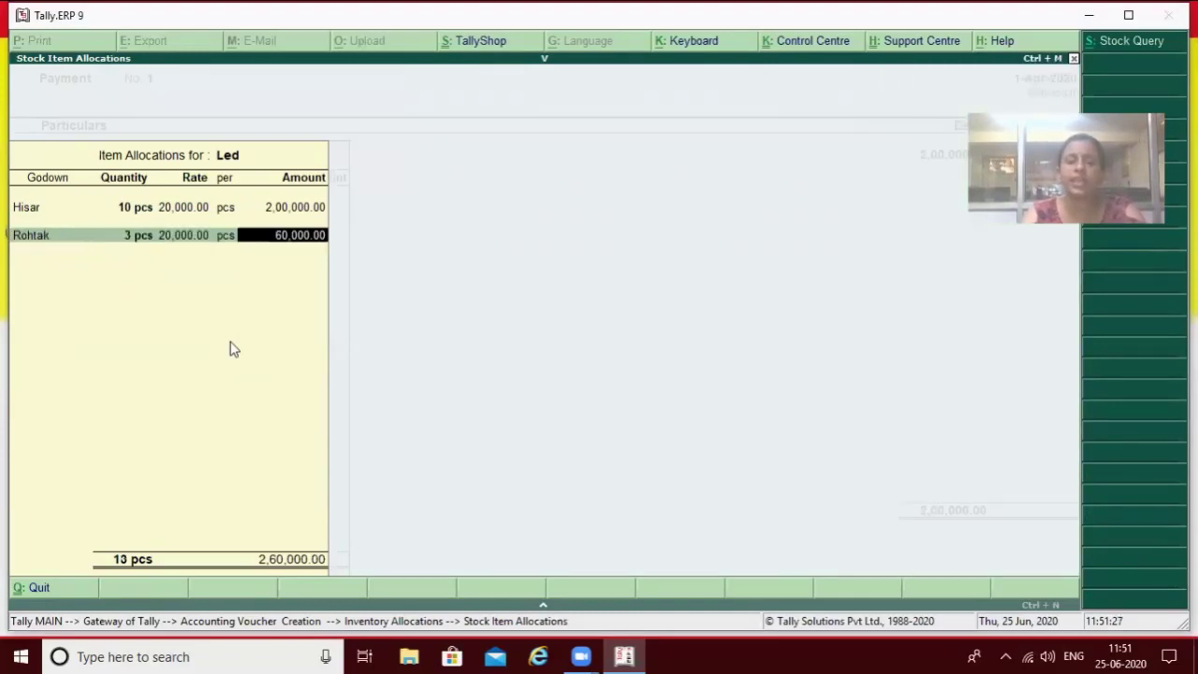
Allocate 4 pcs of Led to the Hansi godown at 20,000 per pcs and finish the Pur ledger's inventory allocation.
{"action": "type", "text": "H"}
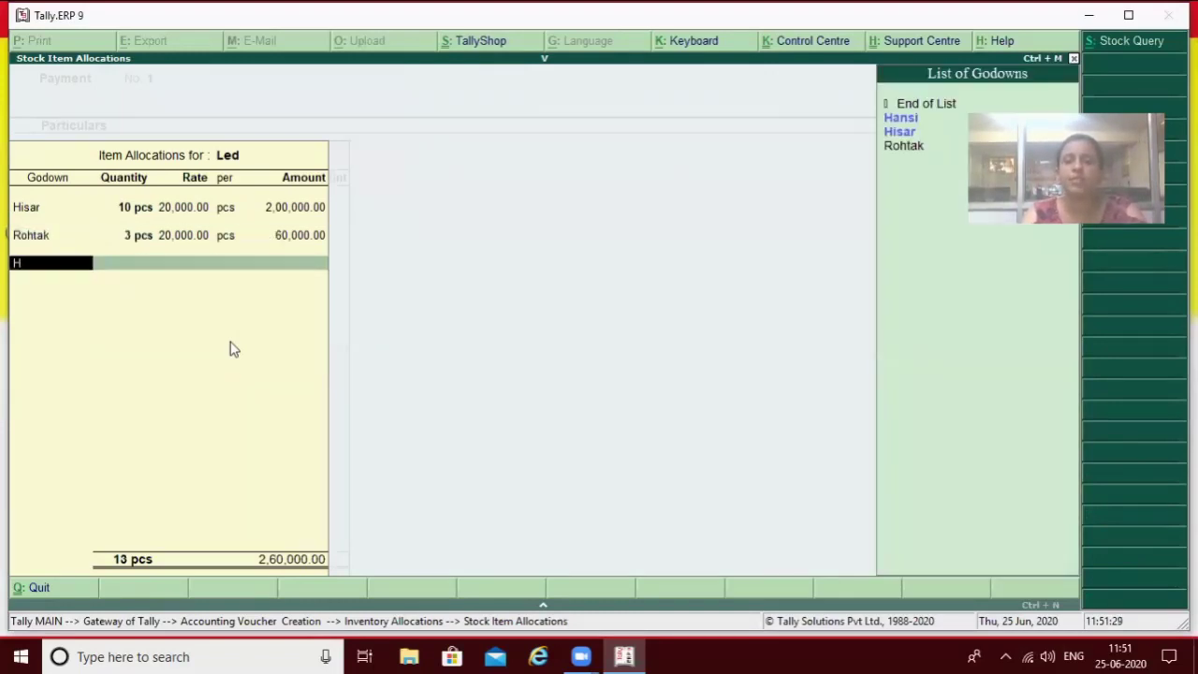
{"action": "type", "text": "a"}
{"action": "key", "text": "Return"}
{"action": "type", "text": "4"}
{"action": "key", "text": "Return"}
{"action": "key", "text": "Return"}
{"action": "key", "text": "Return"}
{"action": "key", "text": "Return"}
{"action": "key", "text": "Return"}
{"action": "key", "text": "Return"}
{"action": "key", "text": "Return"}
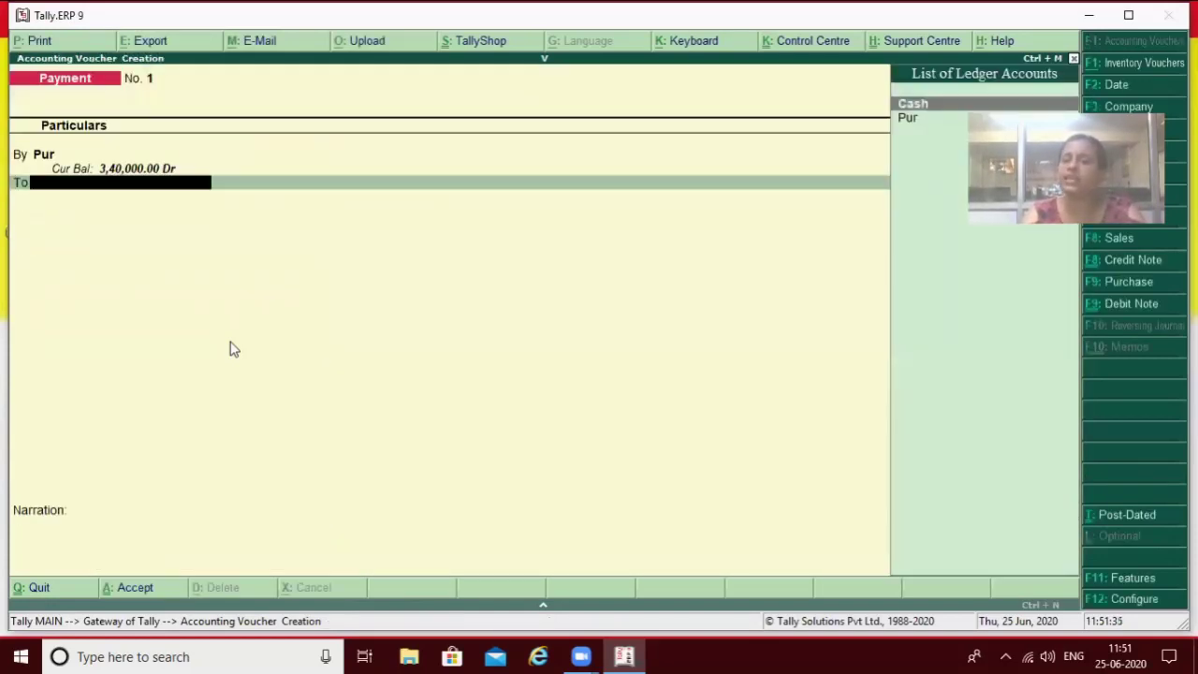
Credit Cash for the full amount, save the payment voucher and leave voucher entry.
{"action": "key", "text": "Return"}
{"action": "key", "text": "Return"}
{"action": "key", "text": "Return"}
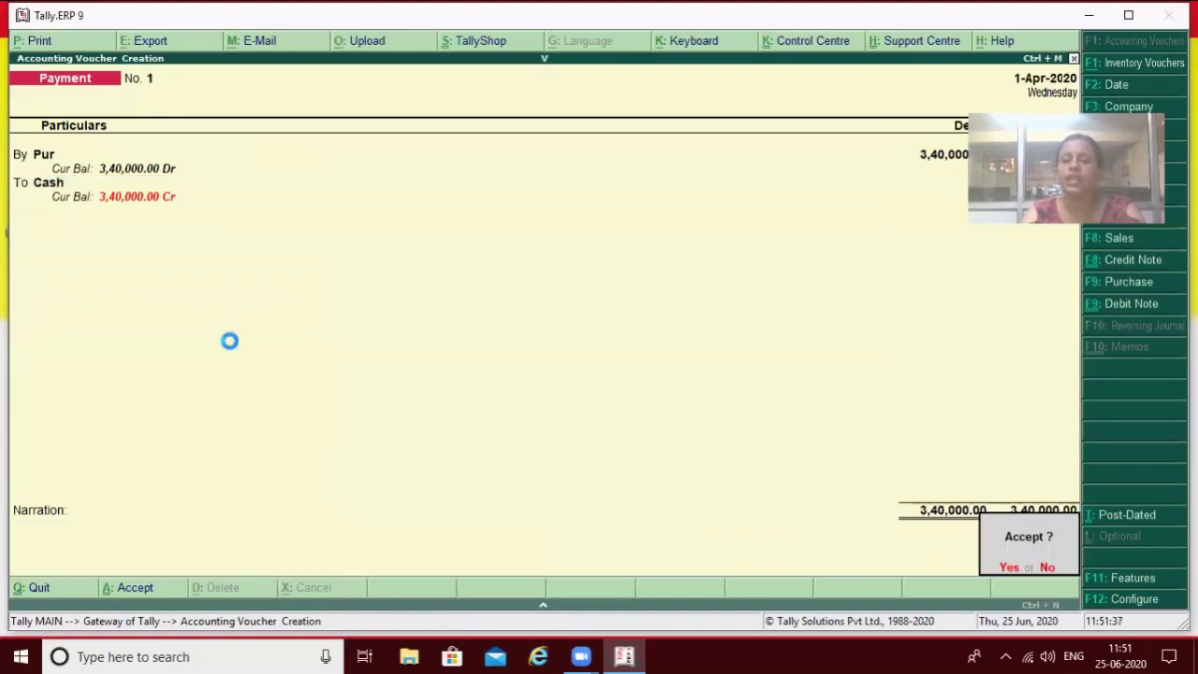
{"action": "key", "text": "Return"}
{"action": "key", "text": "Escape"}
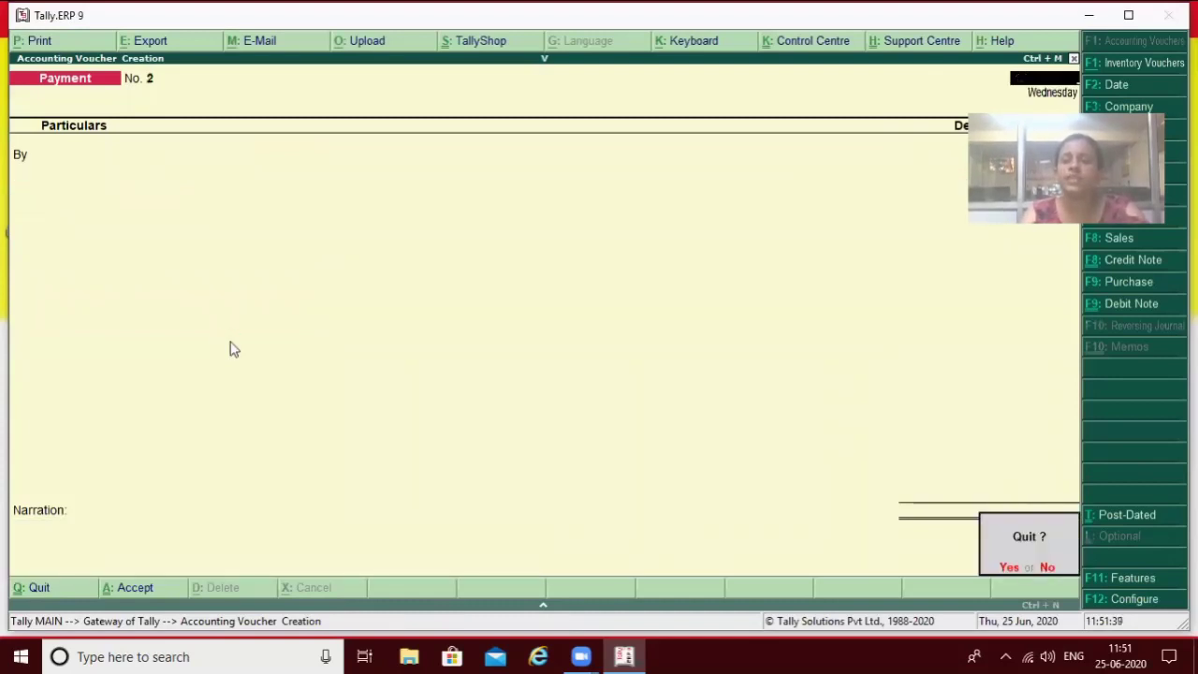
{"action": "key", "text": "Return"}
Review the Led item in the Stock Summary down to its payment voucher, and return to the Gateway of Tally.
{"action": "key", "text": "Down"}
{"action": "key", "text": "Down"}
{"action": "key", "text": "Down"}
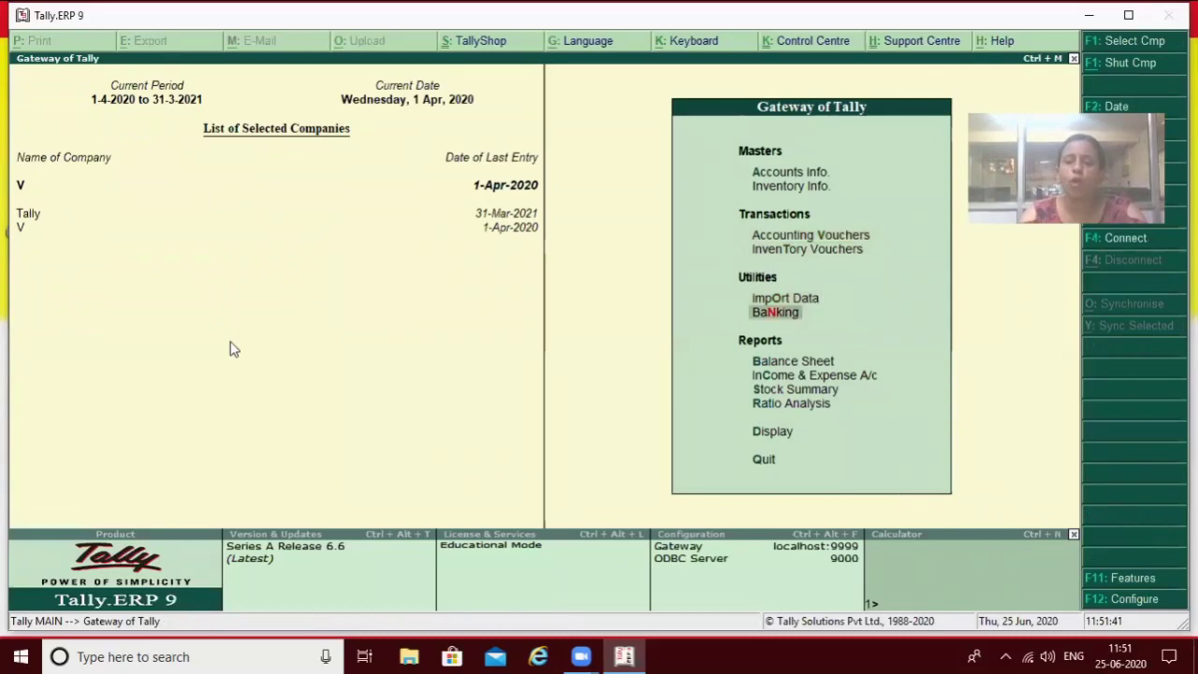
{"action": "key", "text": "Down"}
{"action": "key", "text": "Down"}
{"action": "key", "text": "Down"}
{"action": "key", "text": "Return"}
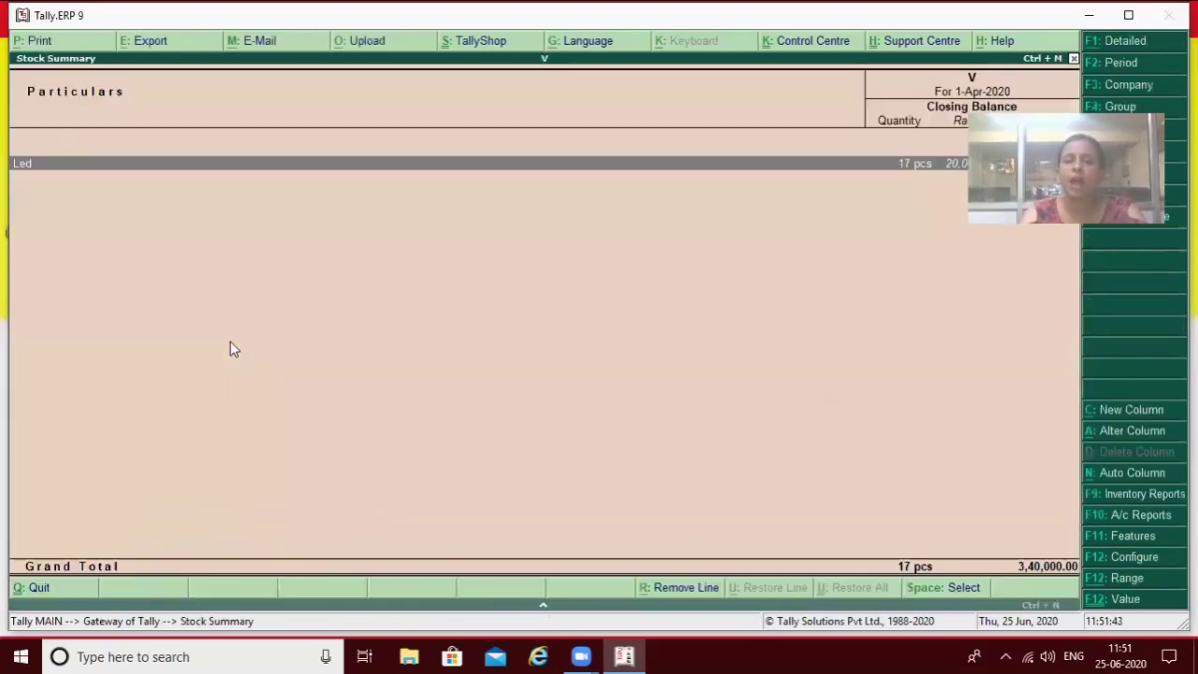
{"action": "key", "text": "Return"}
{"action": "key", "text": "Return"}
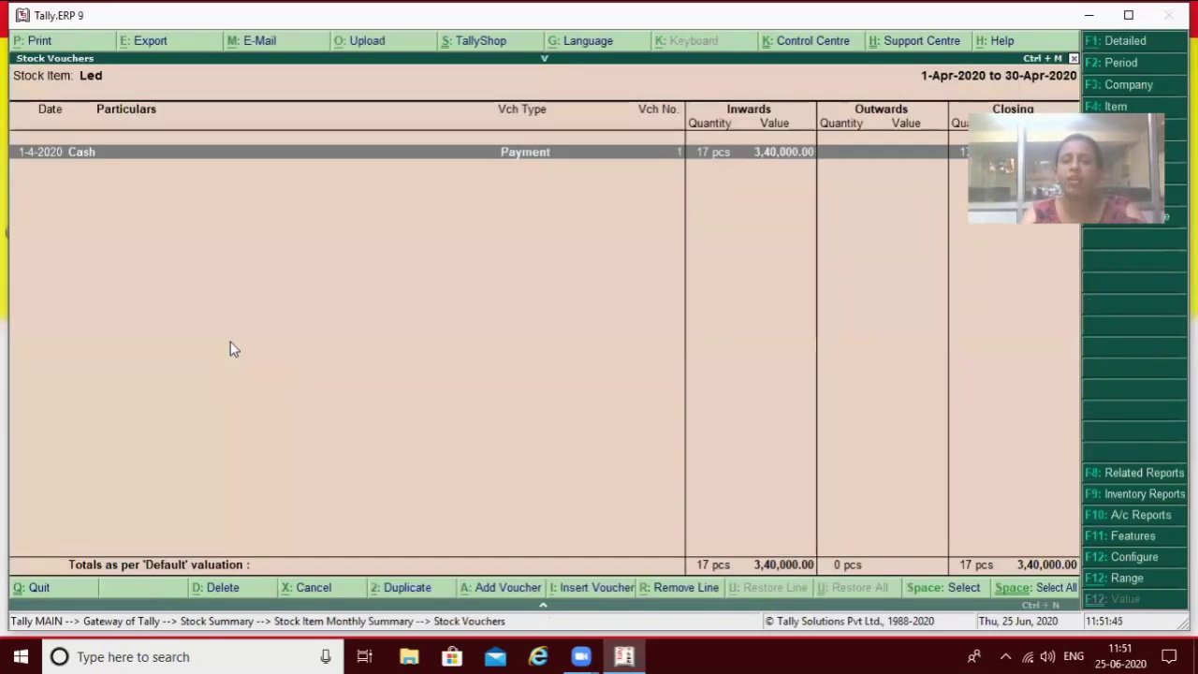
{"action": "key", "text": "Return"}
{"action": "key", "text": "Escape"}
{"action": "key", "text": "Escape"}
{"action": "key", "text": "Escape"}
{"action": "key", "text": "Escape"}
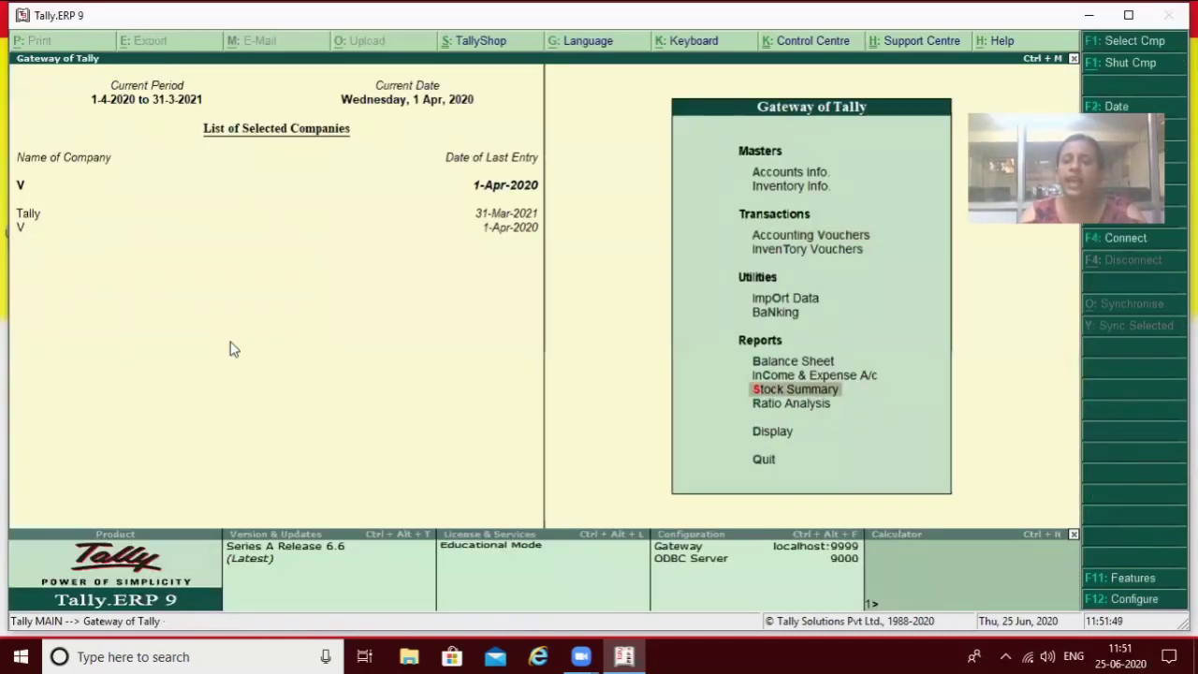
Look through the Inventory Books and Statements of Inventory report lists in the Display Menu.
{"action": "key", "text": "Down"}
{"action": "key", "text": "Down"}
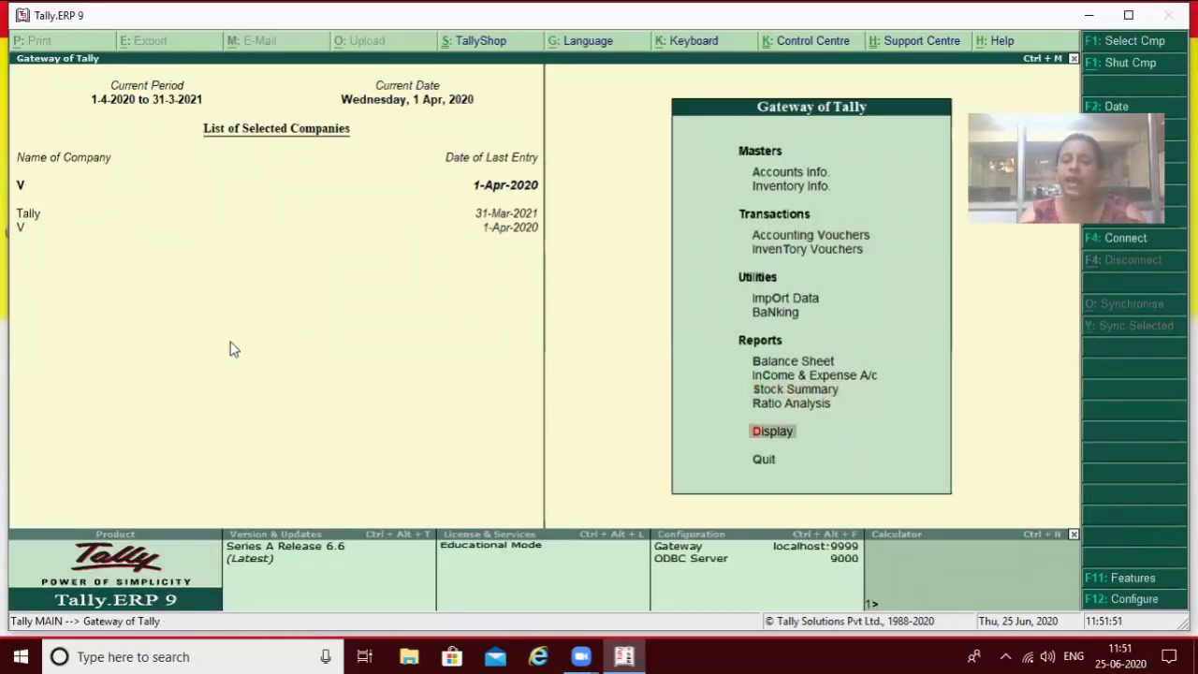
{"action": "key", "text": "Return"}
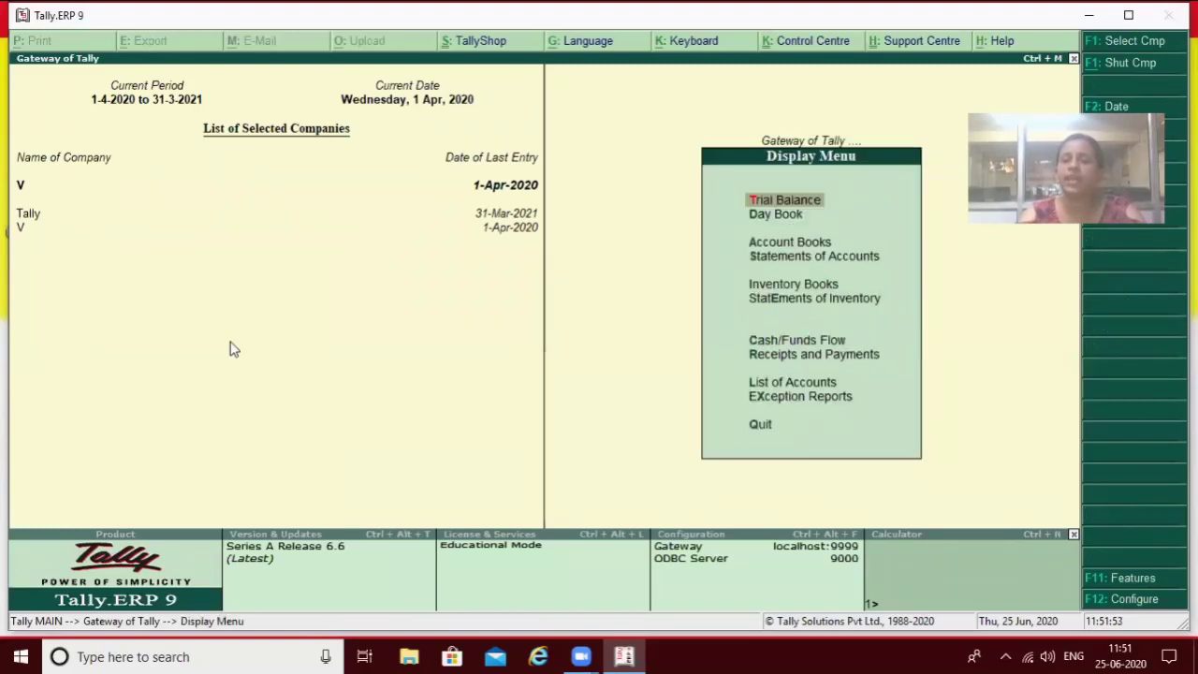
{"action": "key", "text": "Down"}
{"action": "key", "text": "Down"}
{"action": "key", "text": "Down"}
{"action": "key", "text": "Down"}
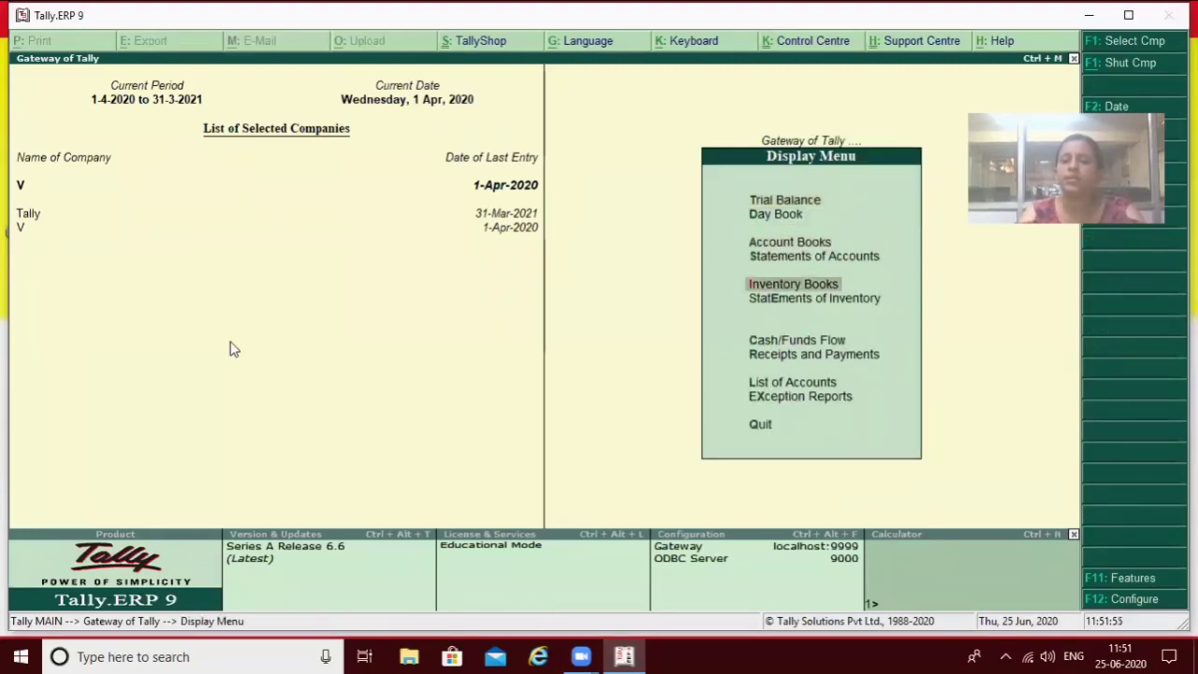
{"action": "key", "text": "Return"}
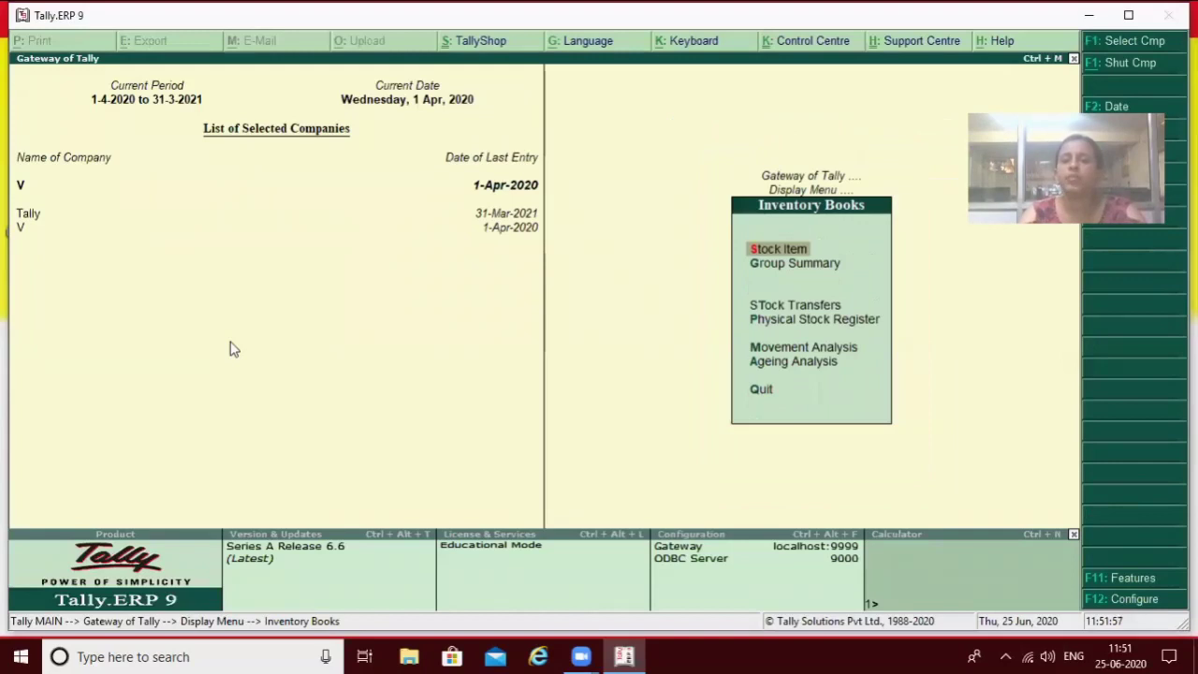
{"action": "key", "text": "Return"}
{"action": "key", "text": "Escape"}
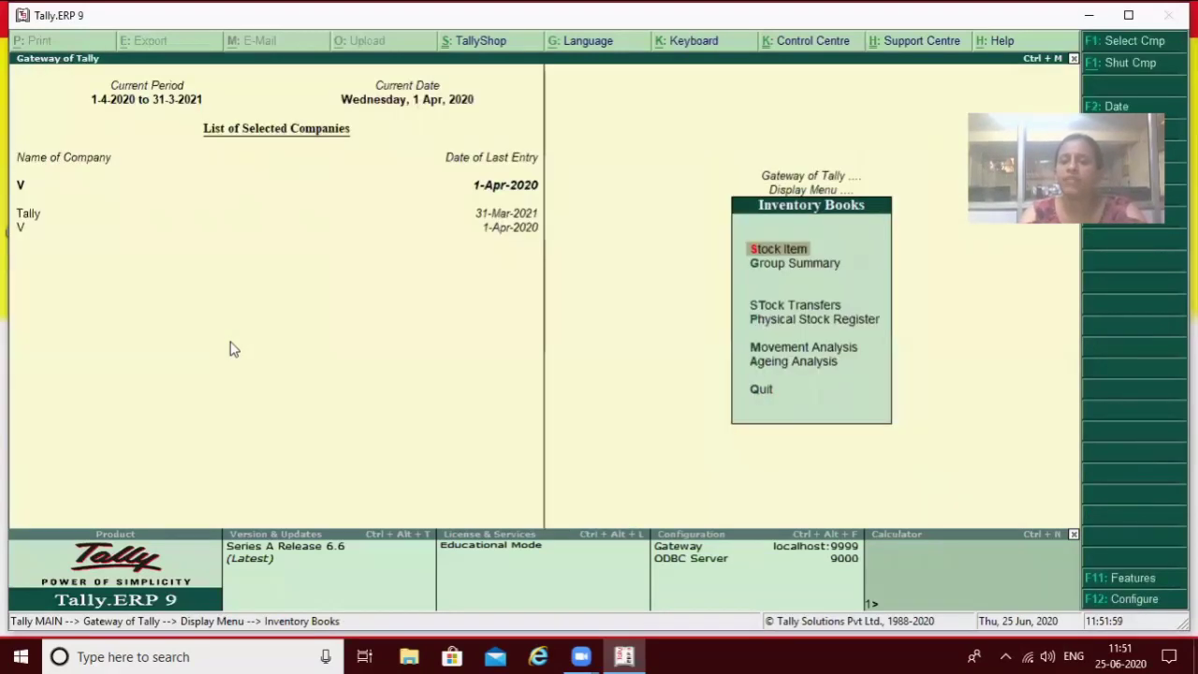
{"action": "key", "text": "Escape"}
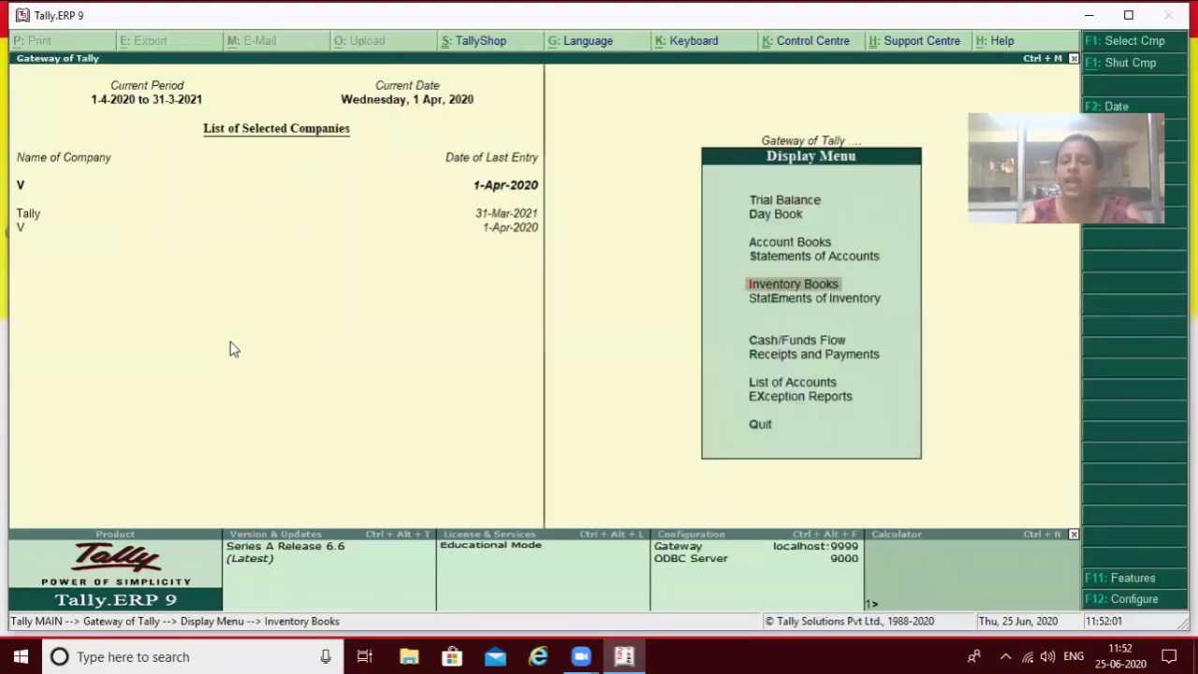
{"action": "key", "text": "Down"}
{"action": "key", "text": "Return"}
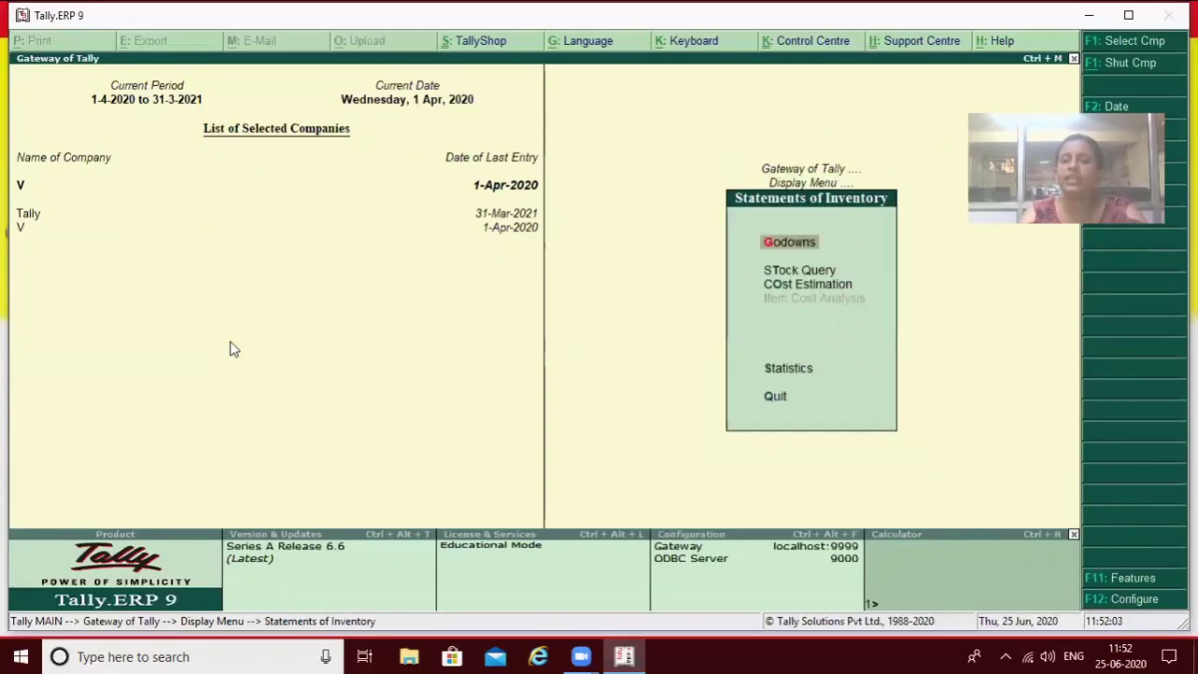
{"action": "key", "text": "Escape"}
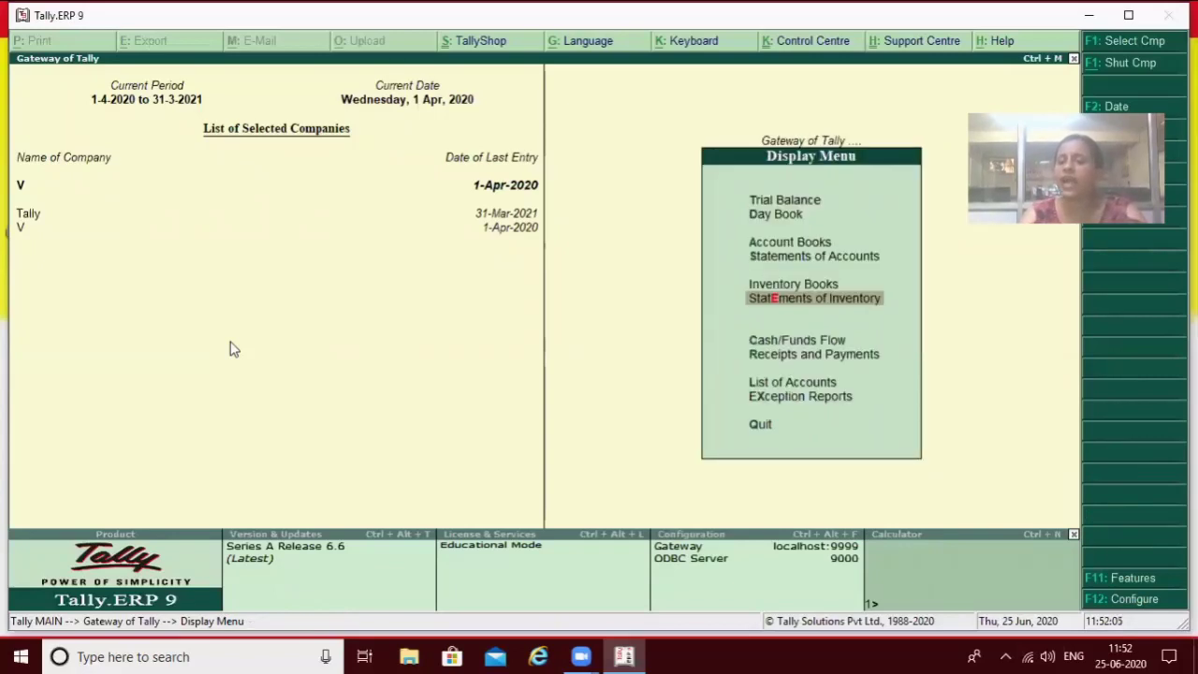
{"action": "key", "text": "Up"}
{"action": "key", "text": "Return"}
{"action": "key", "text": "Escape"}
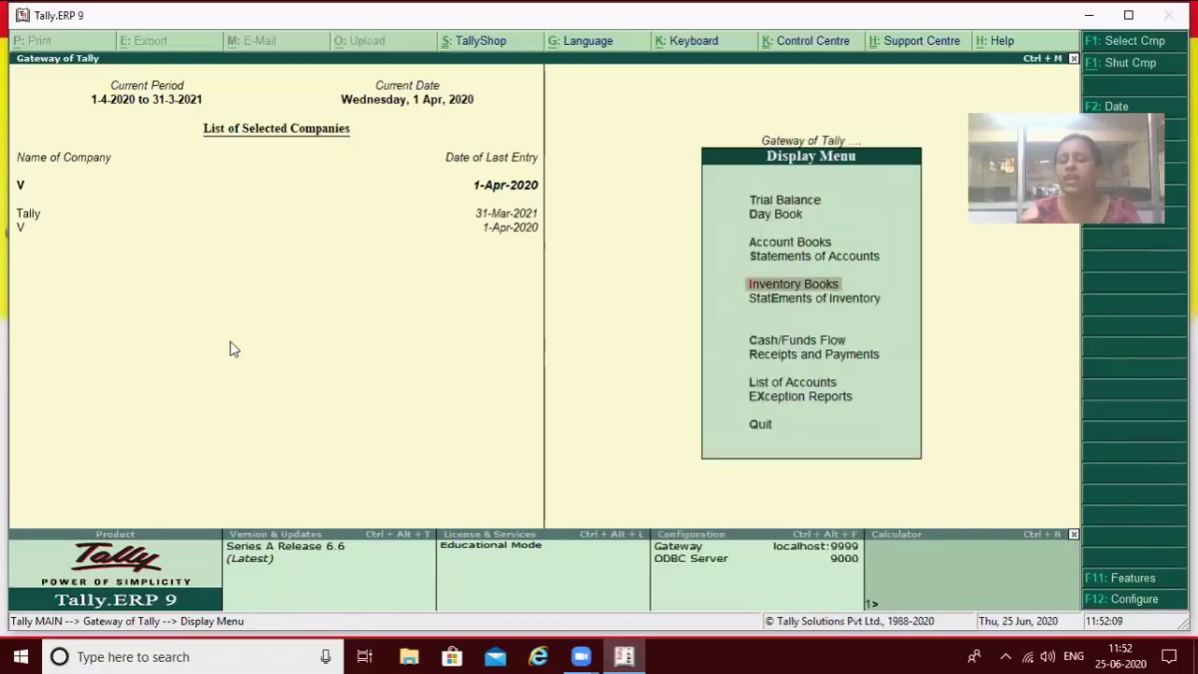
View the Godown Summary for the Hansi godown from the Statements of Inventory.
{"action": "key", "text": "Down"}
{"action": "key", "text": "Return"}
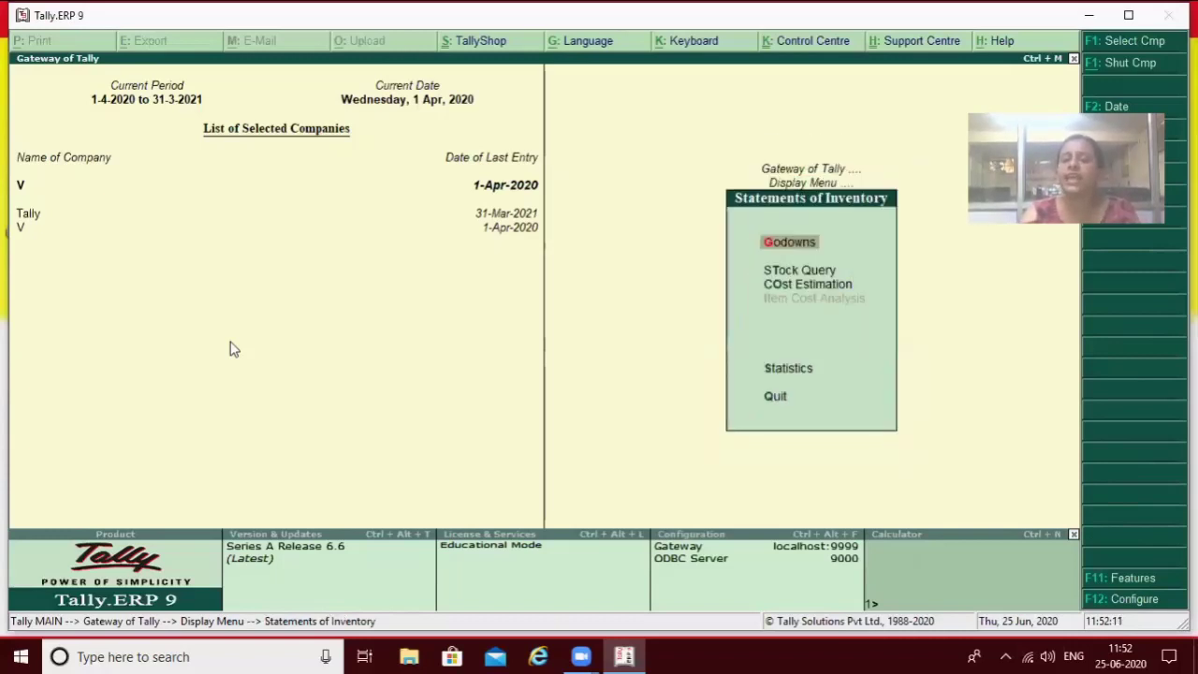
{"action": "key", "text": "Return"}
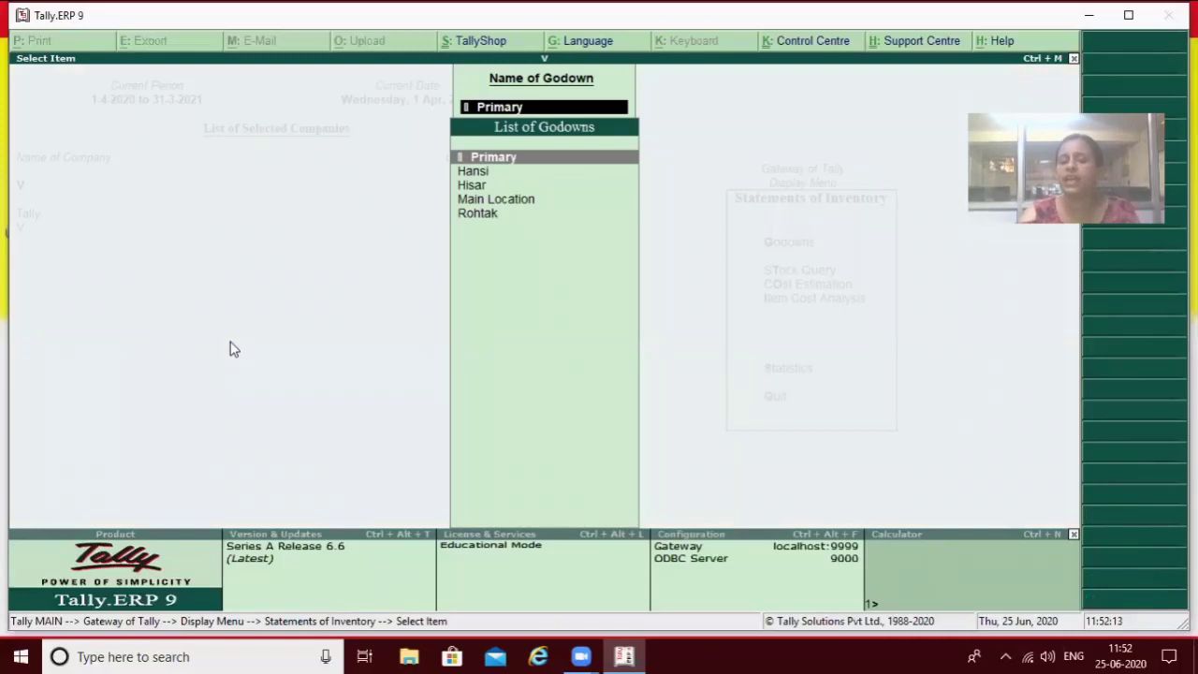
{"action": "key", "text": "Down"}
{"action": "key", "text": "Return"}
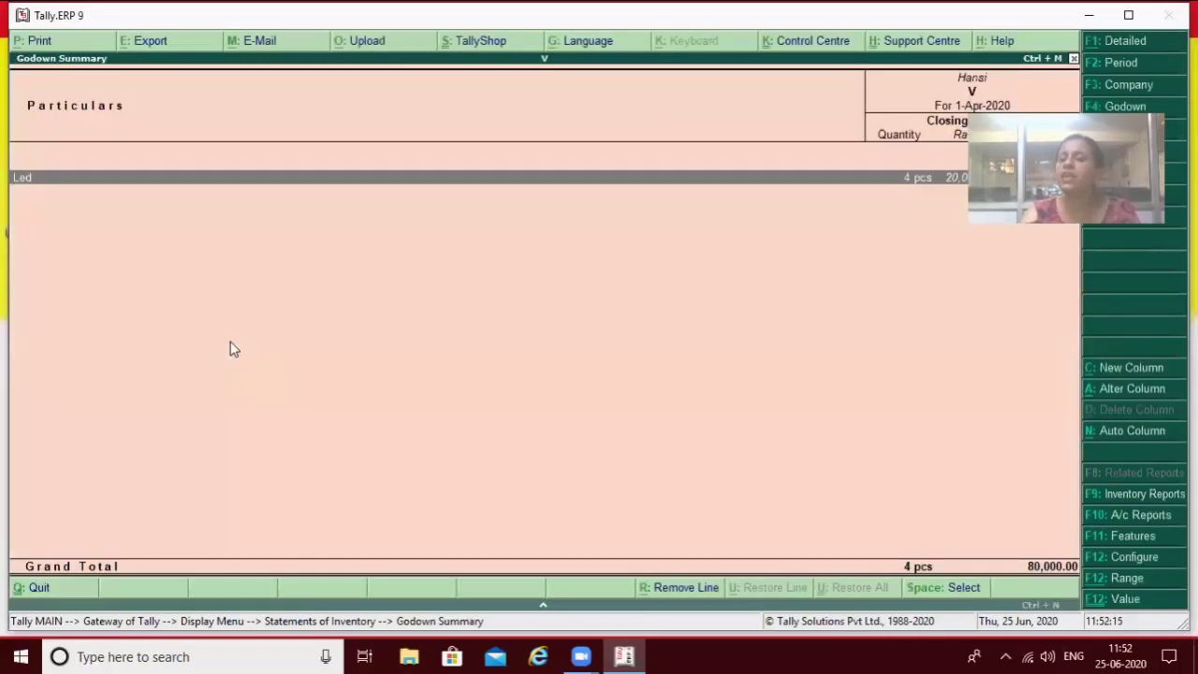
View the Godown Summary for the Rohtak godown and return to the Display Menu.
{"action": "key", "text": "Escape"}
{"action": "key", "text": "Down"}
{"action": "key", "text": "Down"}
{"action": "key", "text": "Down"}
{"action": "key", "text": "Return"}
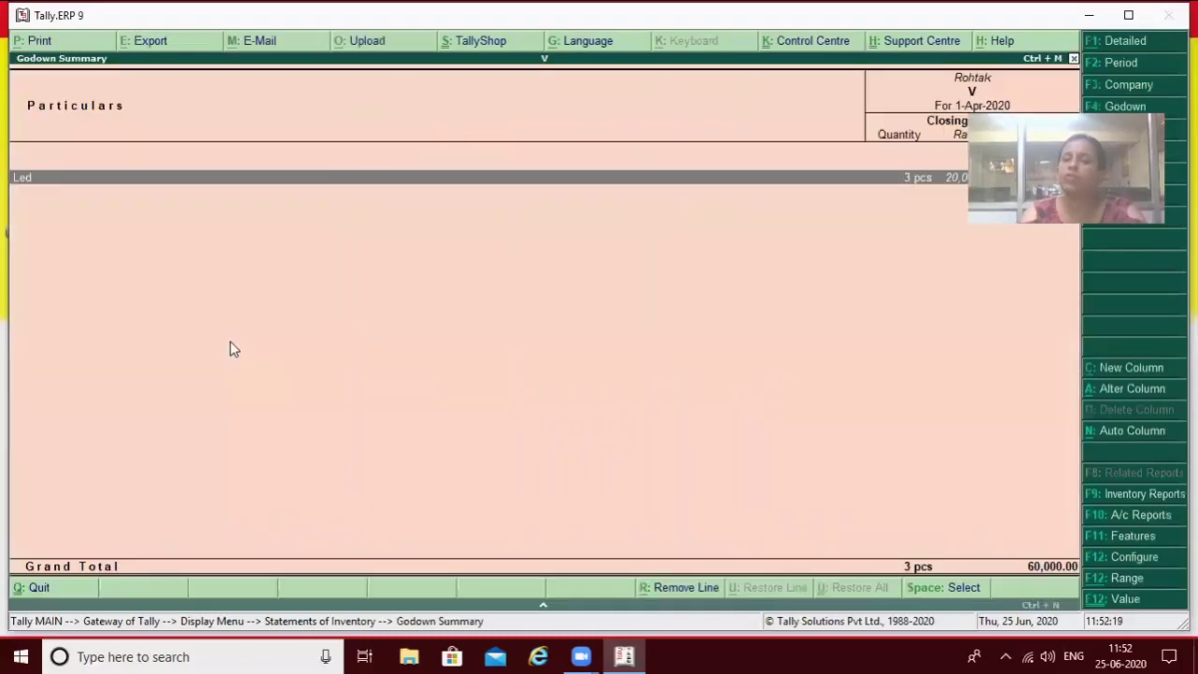
{"action": "key", "text": "Escape"}
{"action": "key", "text": "Escape"}
{"action": "key", "text": "Escape"}
{"action": "key", "text": "Escape"}
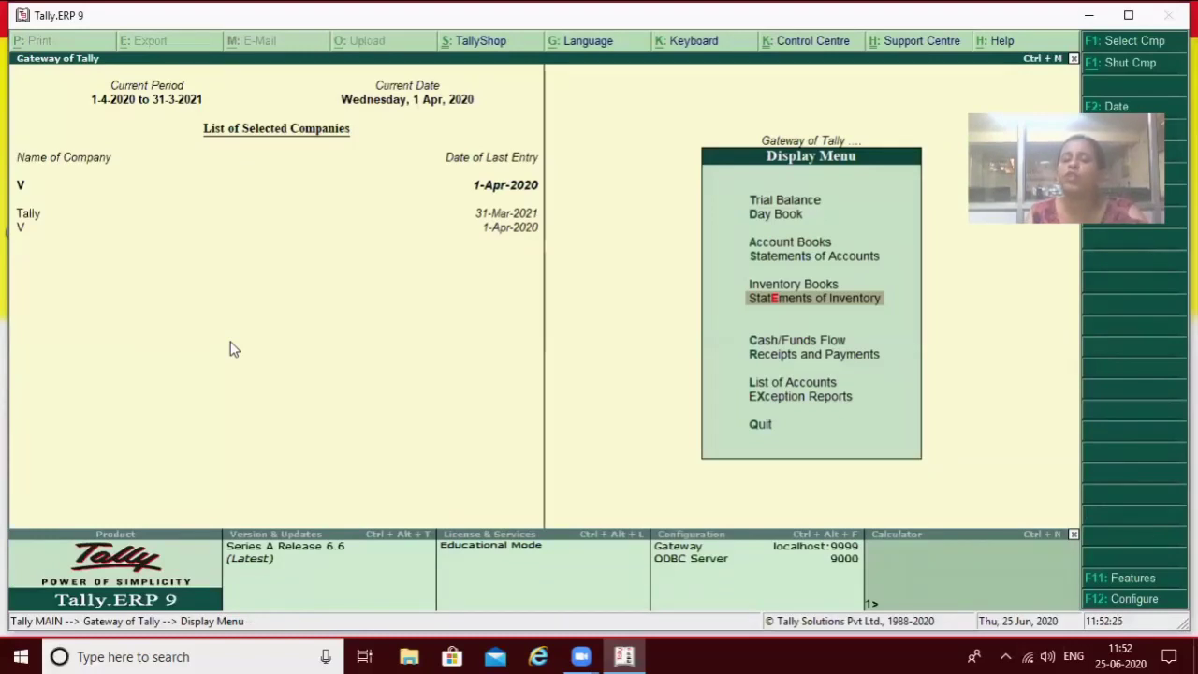
Look at the Statements of Inventory report list and return to the Gateway of Tally.
{"action": "key", "text": "Return"}
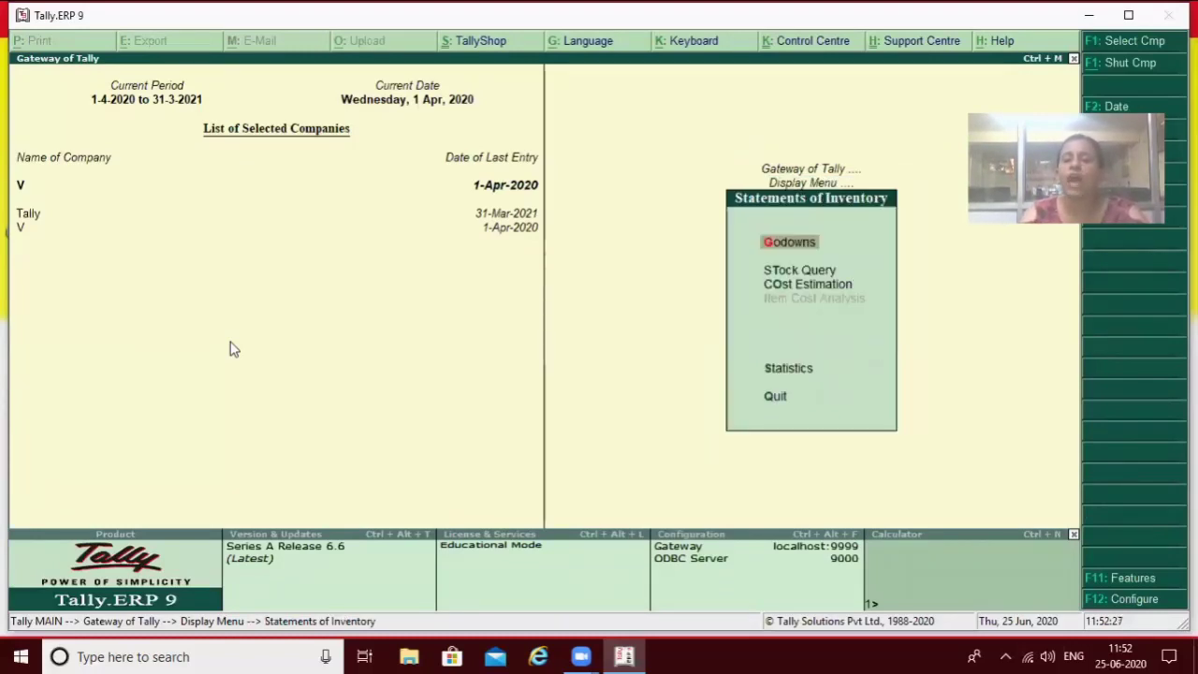
{"action": "key", "text": "Escape"}
{"action": "key", "text": "Escape"}
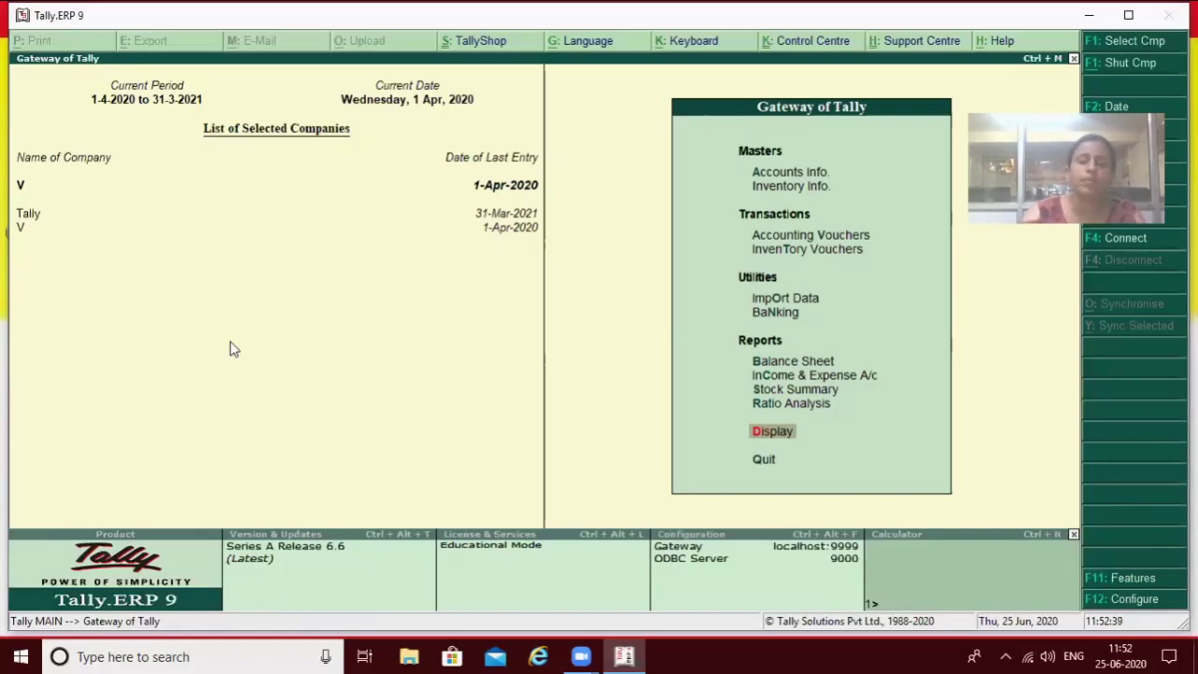
Set Maintain stock categories to Yes in the Inventory Features of company V.
{"action": "key", "text": "F11"}
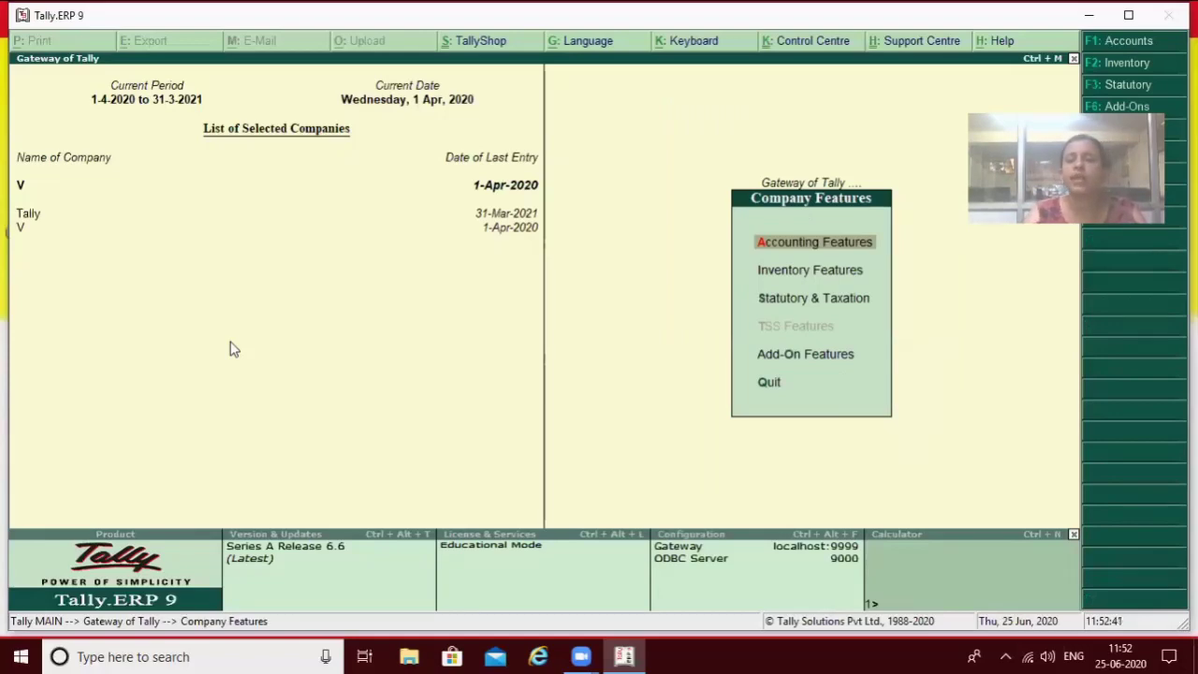
{"action": "key", "text": "Down"}
{"action": "key", "text": "Return"}
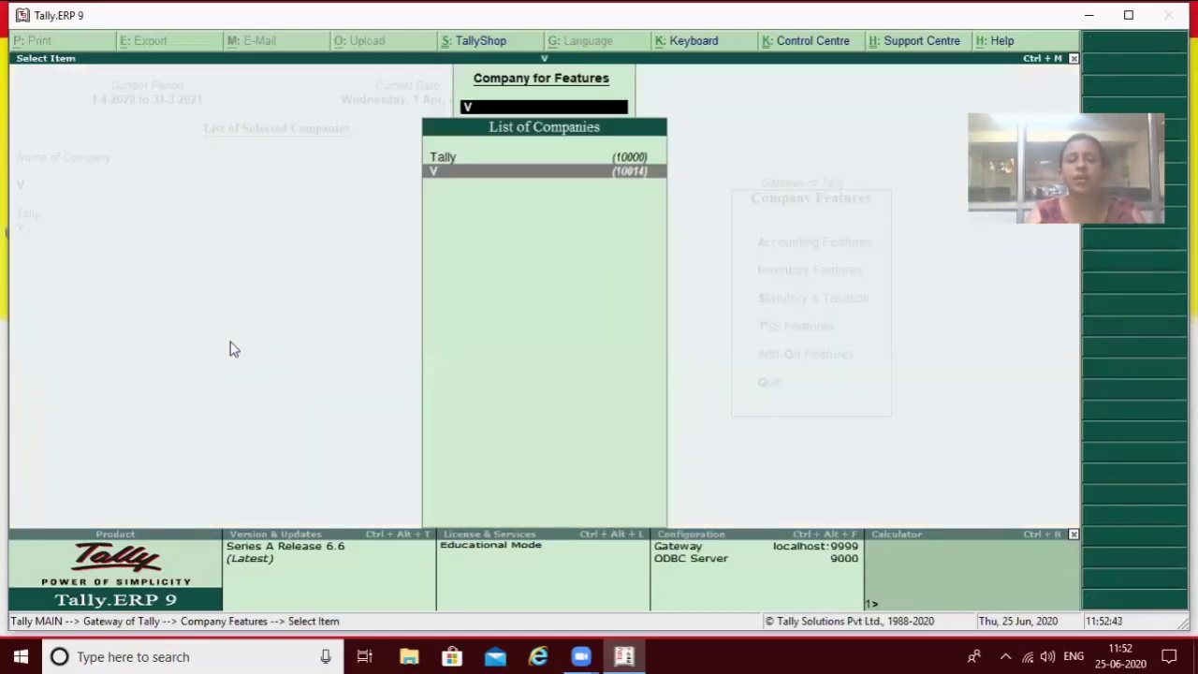
{"action": "key", "text": "Return"}
{"action": "key", "text": "Down"}
{"action": "key", "text": "Down"}
{"action": "key", "text": "Down"}
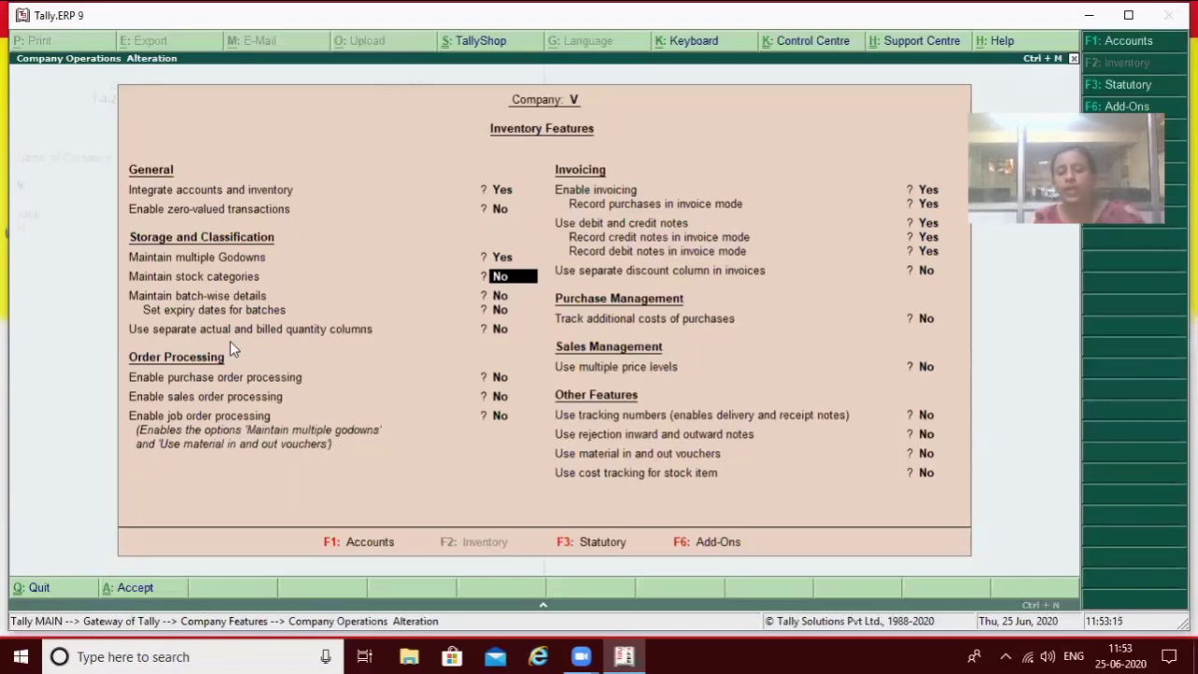
{"action": "type", "text": "y"}
{"action": "key", "text": "Return"}
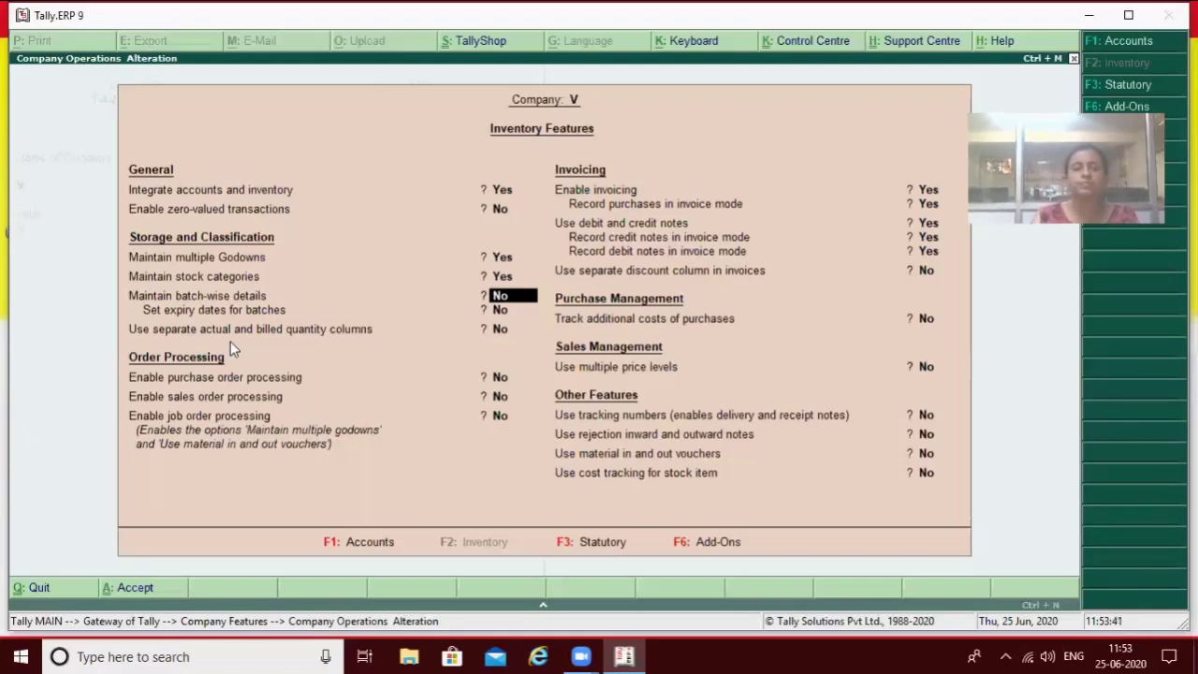
Keep the remaining inventory feature settings of company V, accept the alteration and return to the Gateway of Tally.
{"action": "key", "text": "Return"}
{"action": "key", "text": "Return"}
{"action": "key", "text": "Return"}
{"action": "key", "text": "Return"}
{"action": "key", "text": "Return"}
{"action": "key", "text": "Return"}
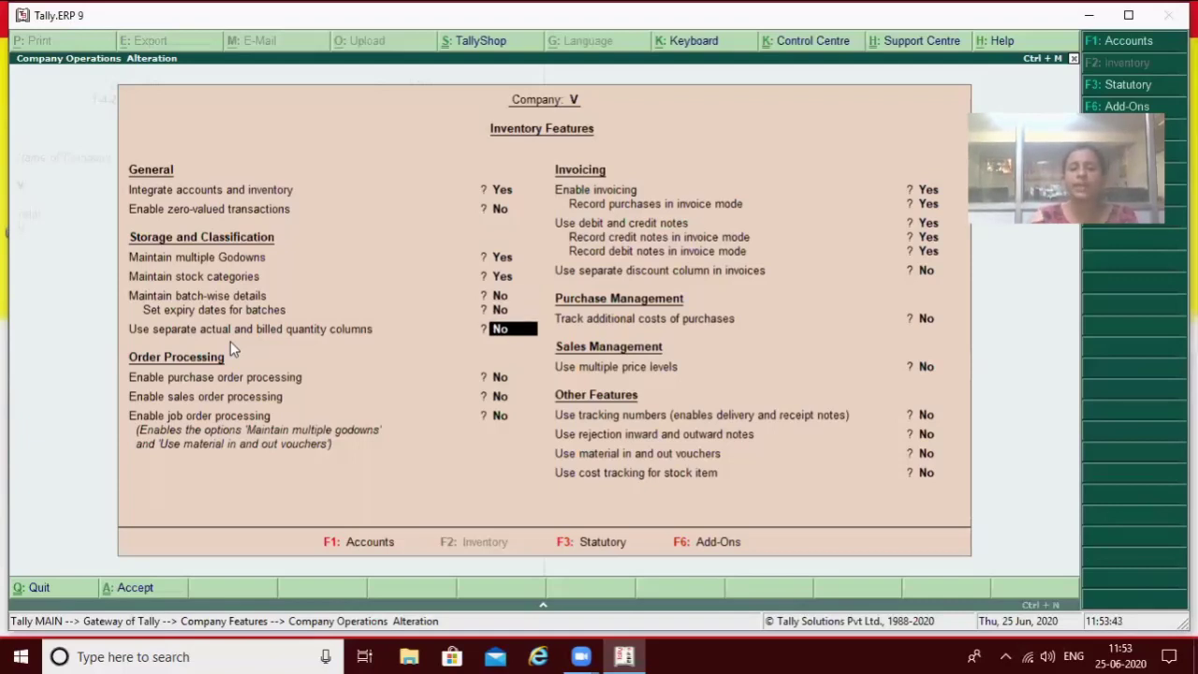
{"action": "key", "text": "Return"}
{"action": "key", "text": "Return"}
{"action": "key", "text": "Return"}
{"action": "key", "text": "Return"}
{"action": "key", "text": "Return"}
{"action": "key", "text": "Return"}
{"action": "key", "text": "Return"}
{"action": "key", "text": "Return"}
{"action": "key", "text": "Return"}
{"action": "key", "text": "Return"}
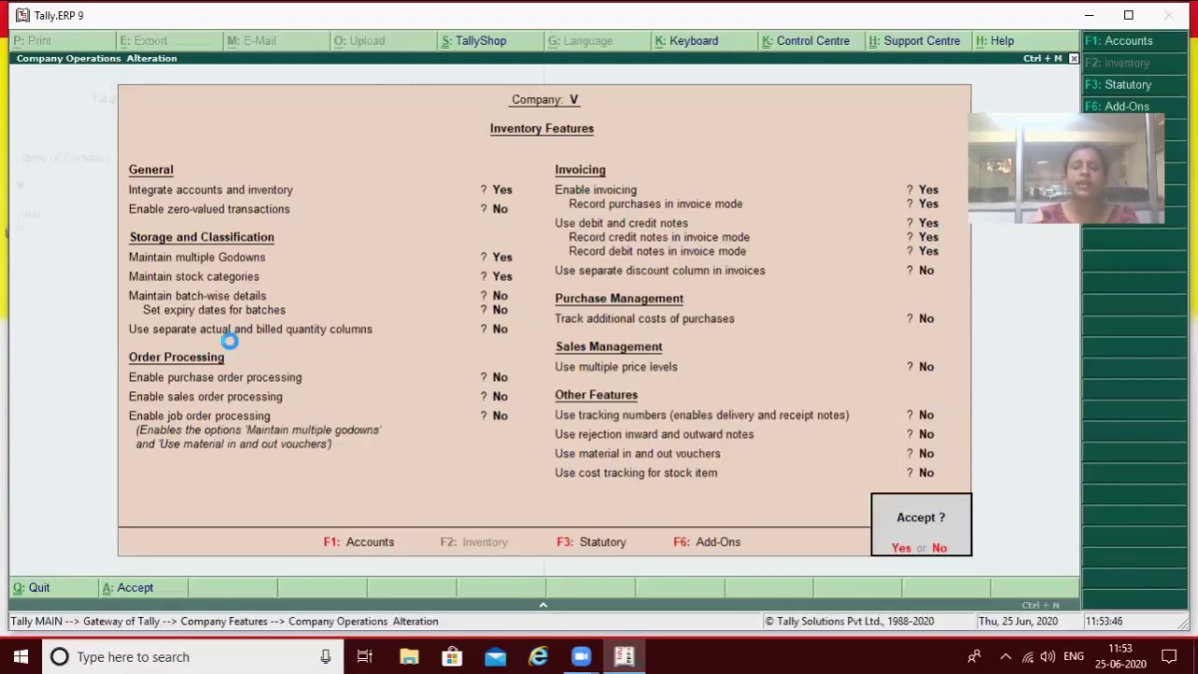
{"action": "key", "text": "Return"}
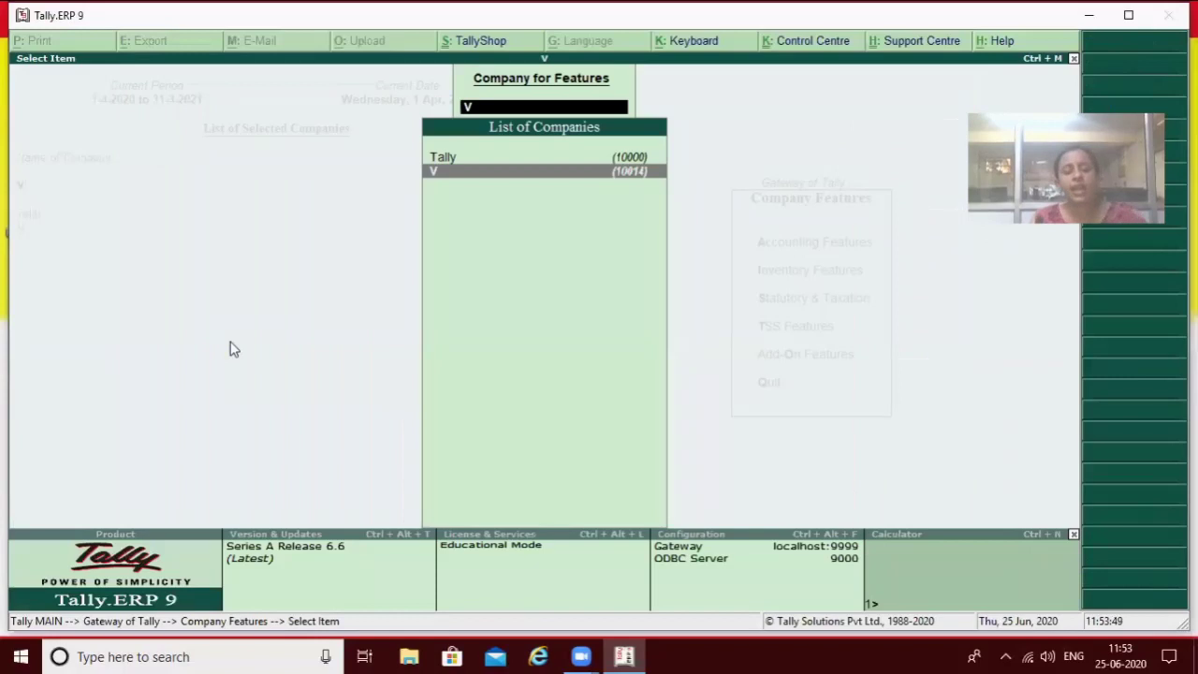
{"action": "key", "text": "Escape"}
{"action": "key", "text": "Escape"}
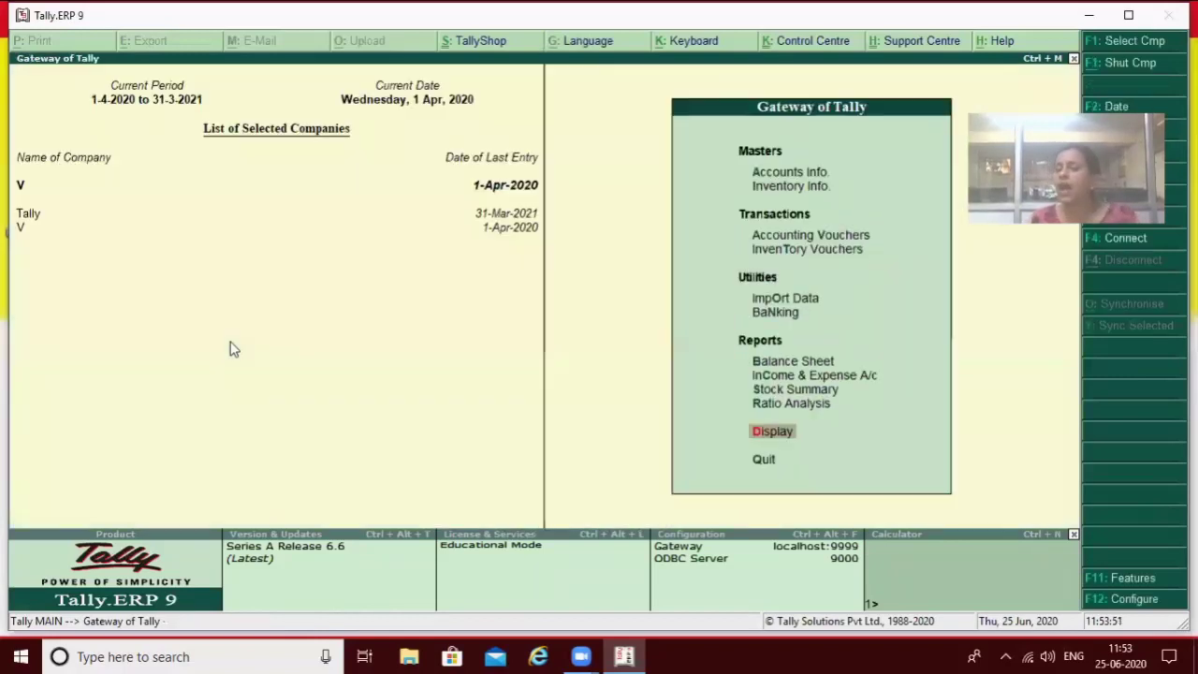
Open the Stock Categories options within Inventory Info from the Gateway of Tally.
{"action": "key", "text": "Up"}
{"action": "key", "text": "Up"}
{"action": "key", "text": "Up"}
{"action": "key", "text": "Up"}
{"action": "key", "text": "Up"}
{"action": "key", "text": "Up"}
{"action": "key", "text": "Up"}
{"action": "key", "text": "Up"}
{"action": "key", "text": "Up"}
{"action": "key", "text": "Up"}
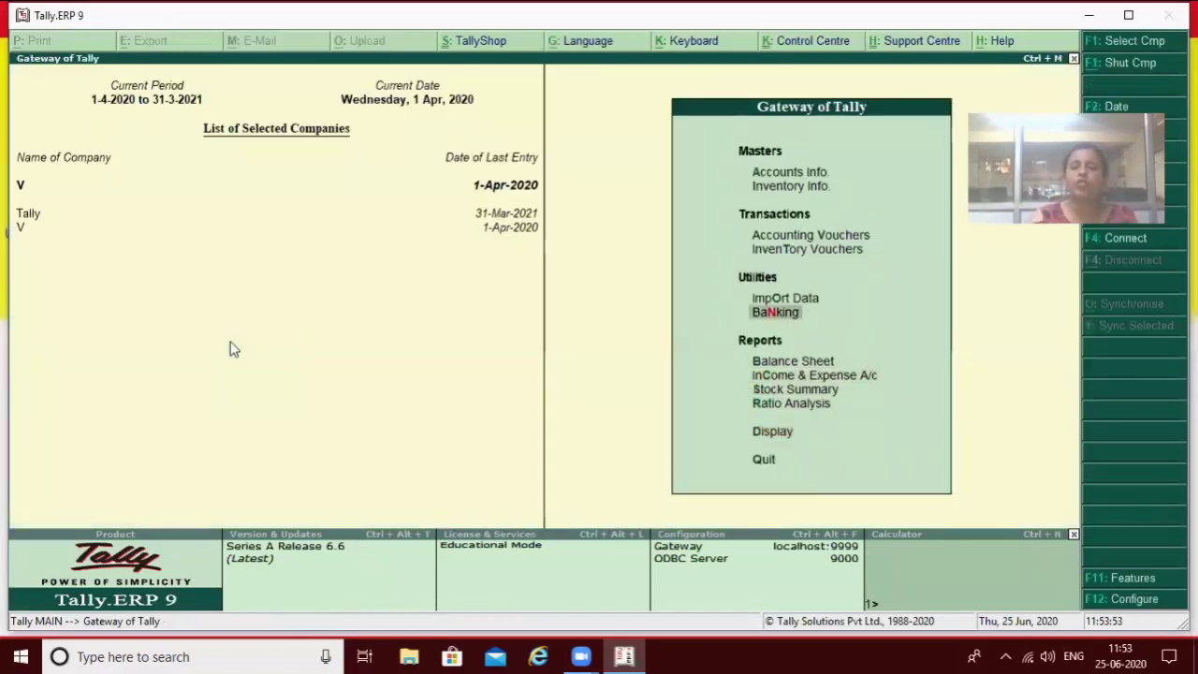
{"action": "key", "text": "Return"}
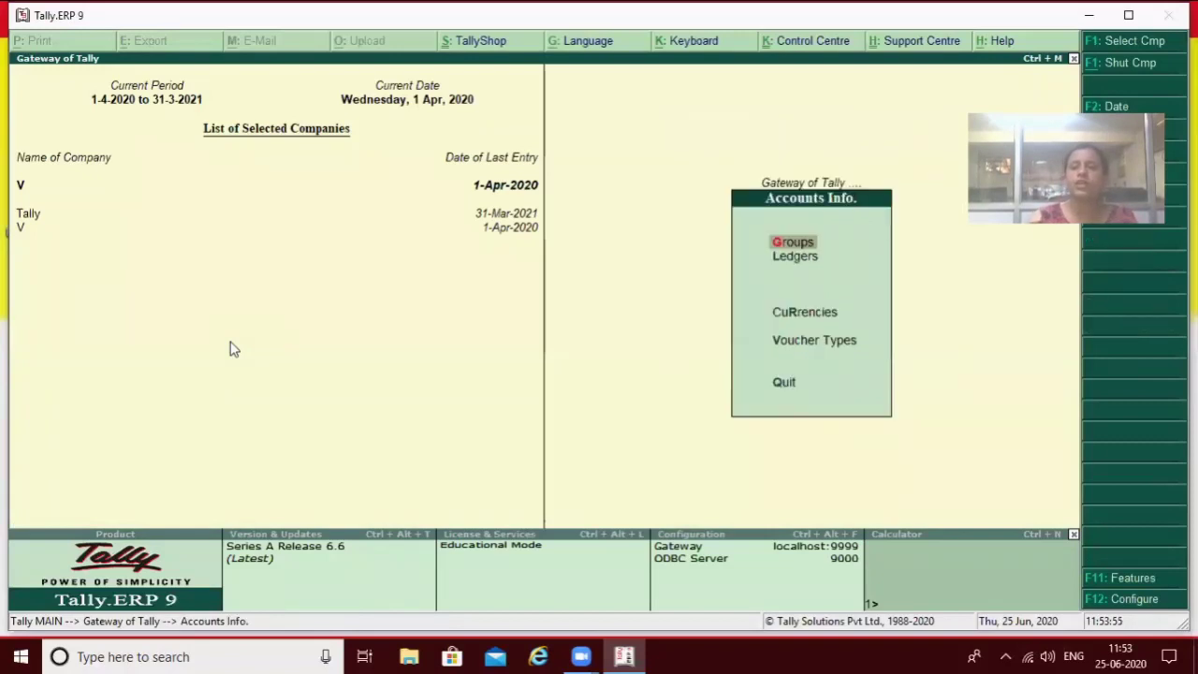
{"action": "key", "text": "Escape"}
{"action": "key", "text": "Down"}
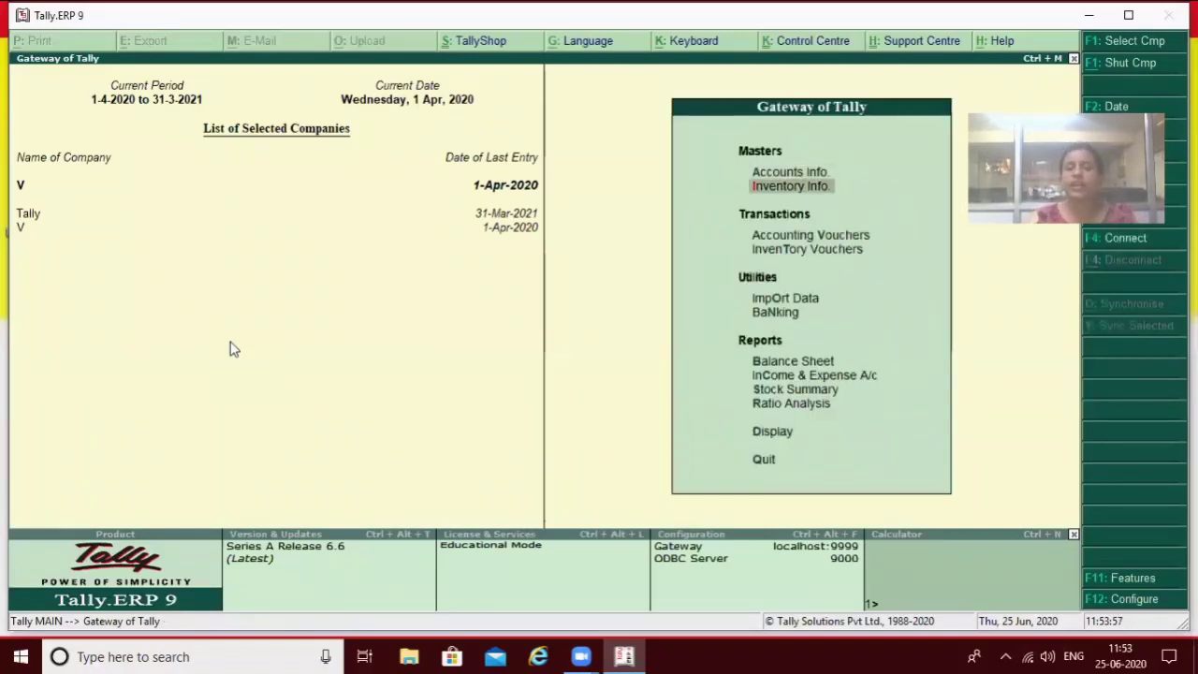
{"action": "key", "text": "Return"}
{"action": "key", "text": "Down"}
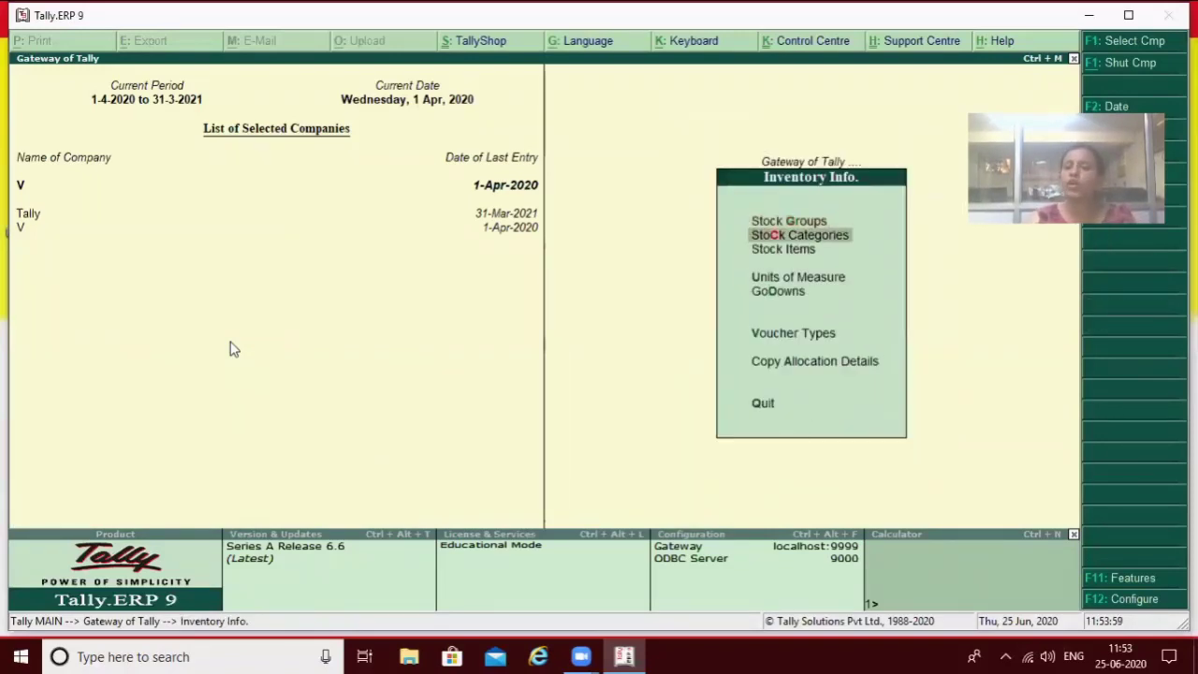
{"action": "key", "text": "Return"}
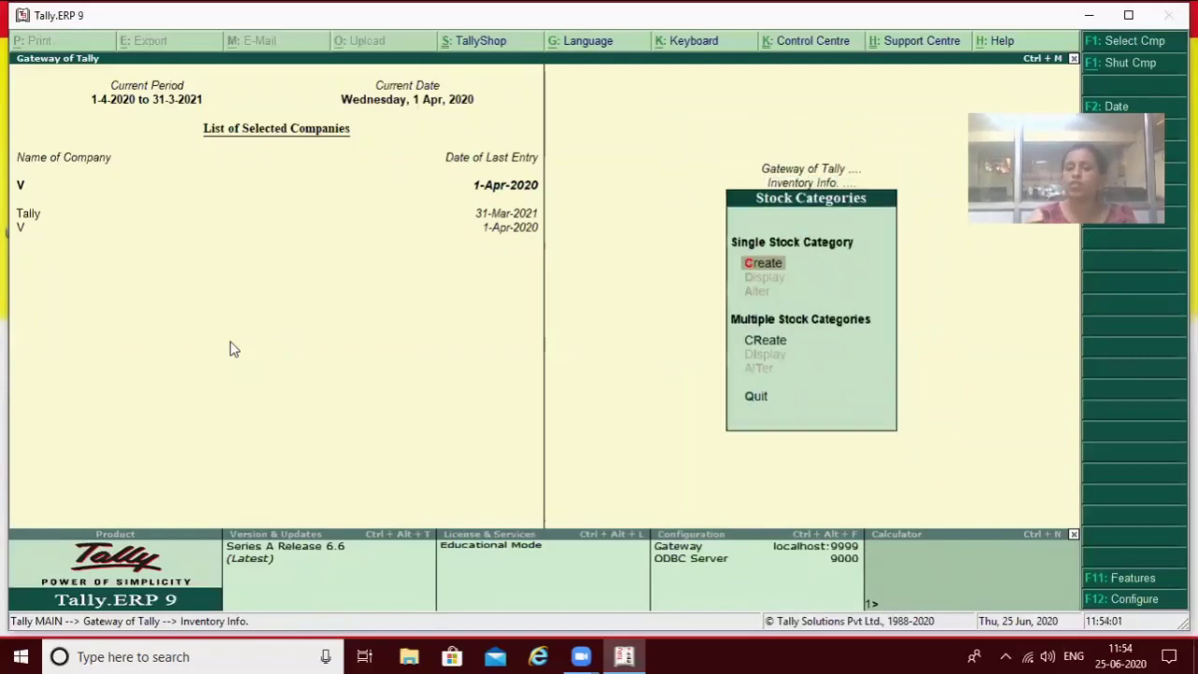
Create a single stock category named Raw Material under Primary.
{"action": "key", "text": "Return"}
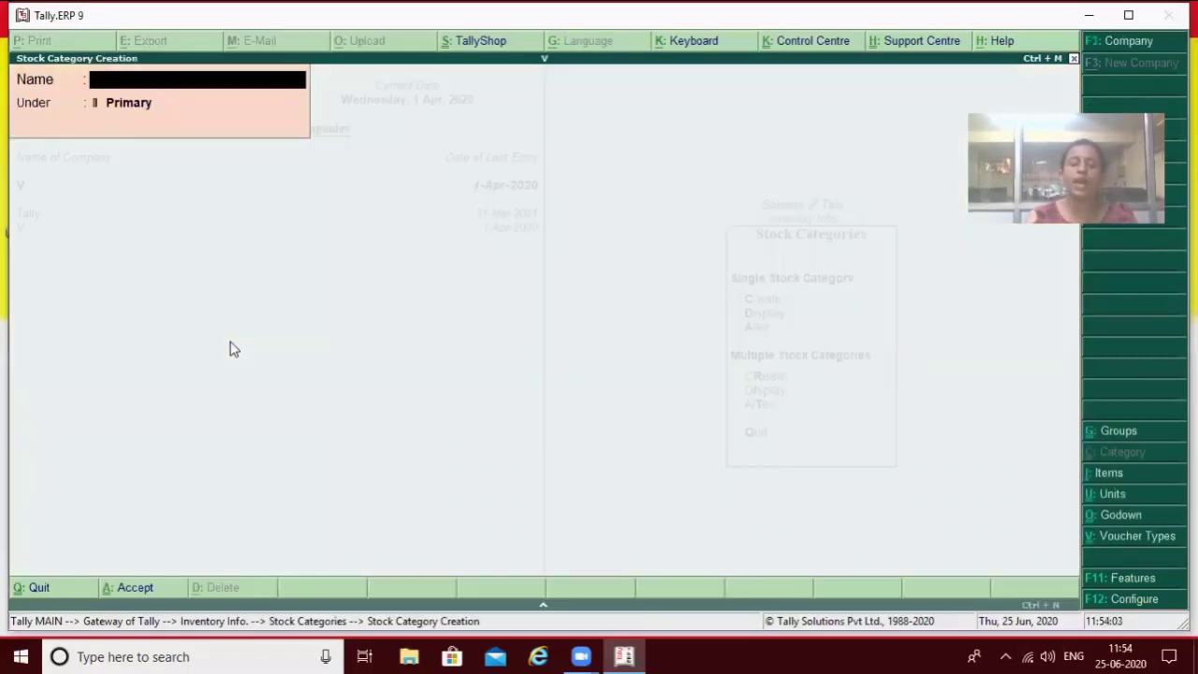
{"action": "type", "text": "Ra"}
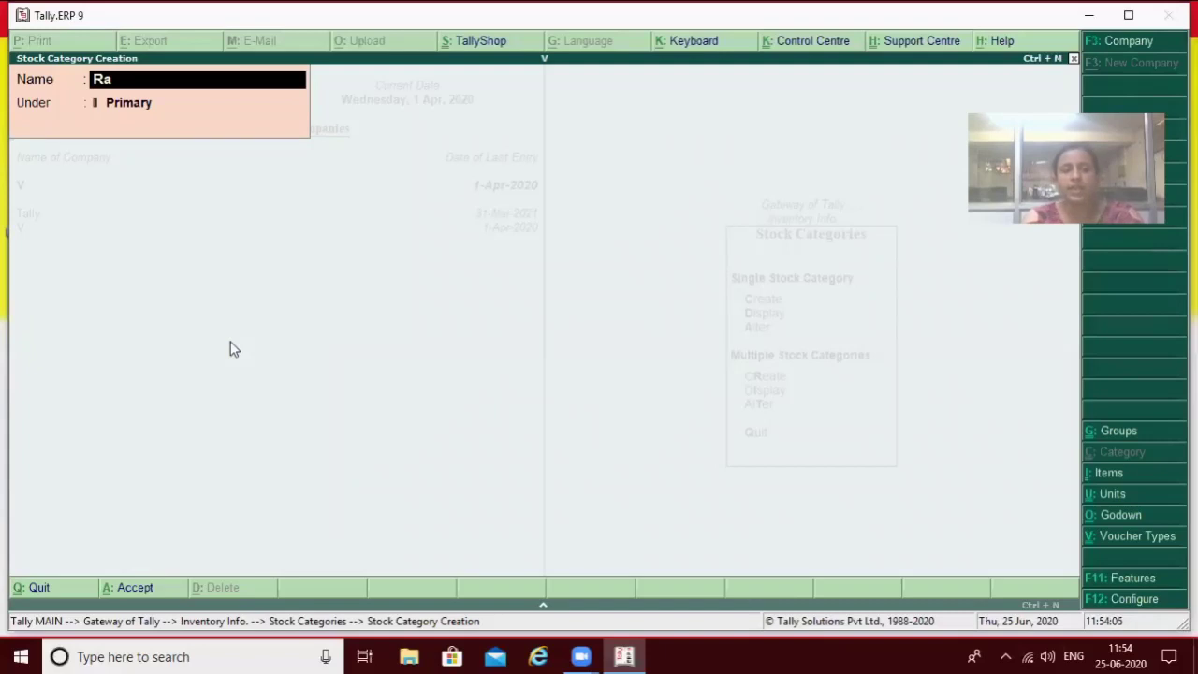
{"action": "type", "text": "w Ma"}
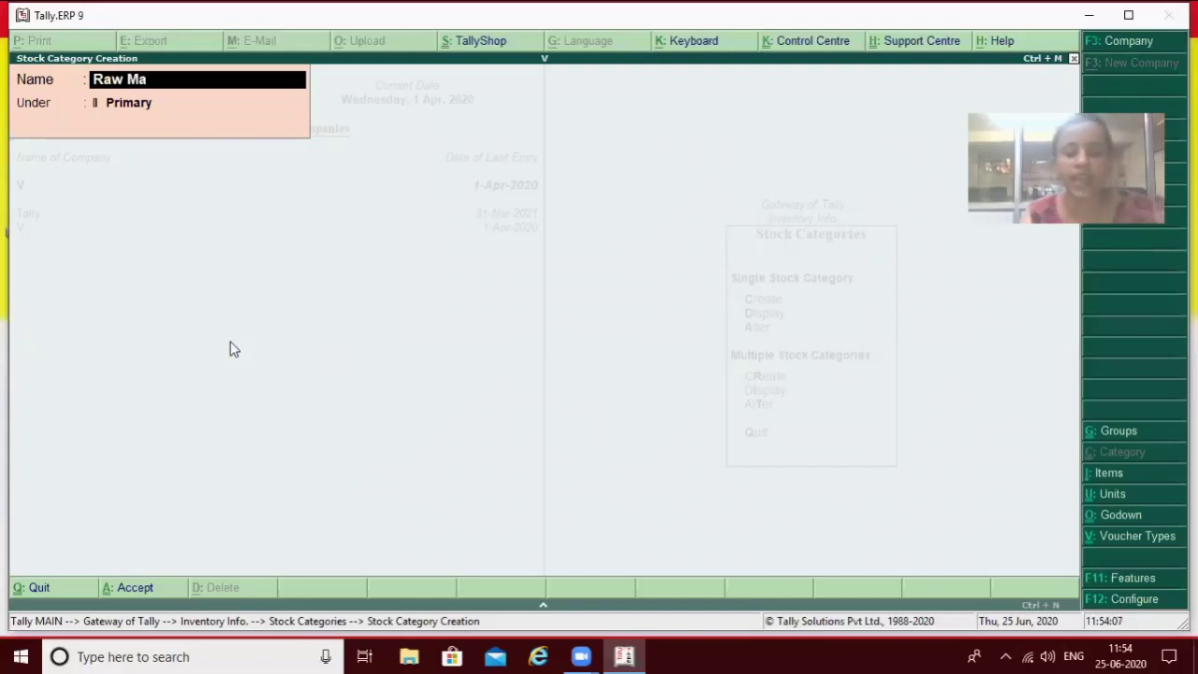
{"action": "type", "text": "terial"}
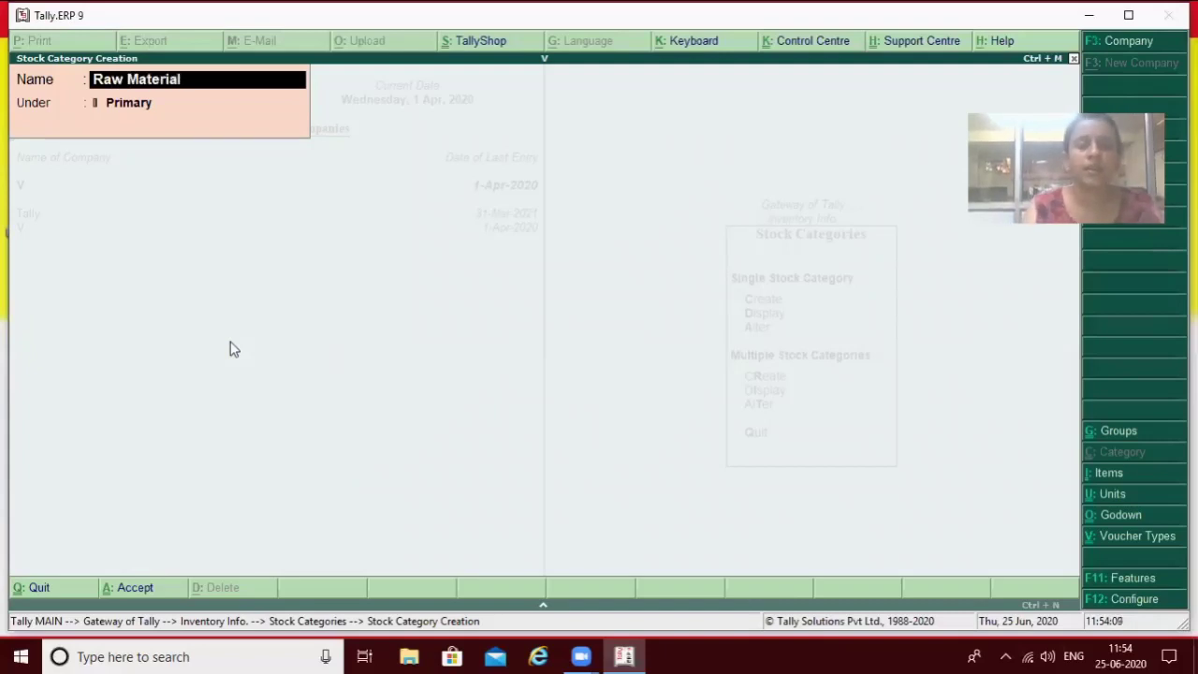
{"action": "key", "text": "Return"}
{"action": "key", "text": "Return"}
{"action": "key", "text": "Return"}
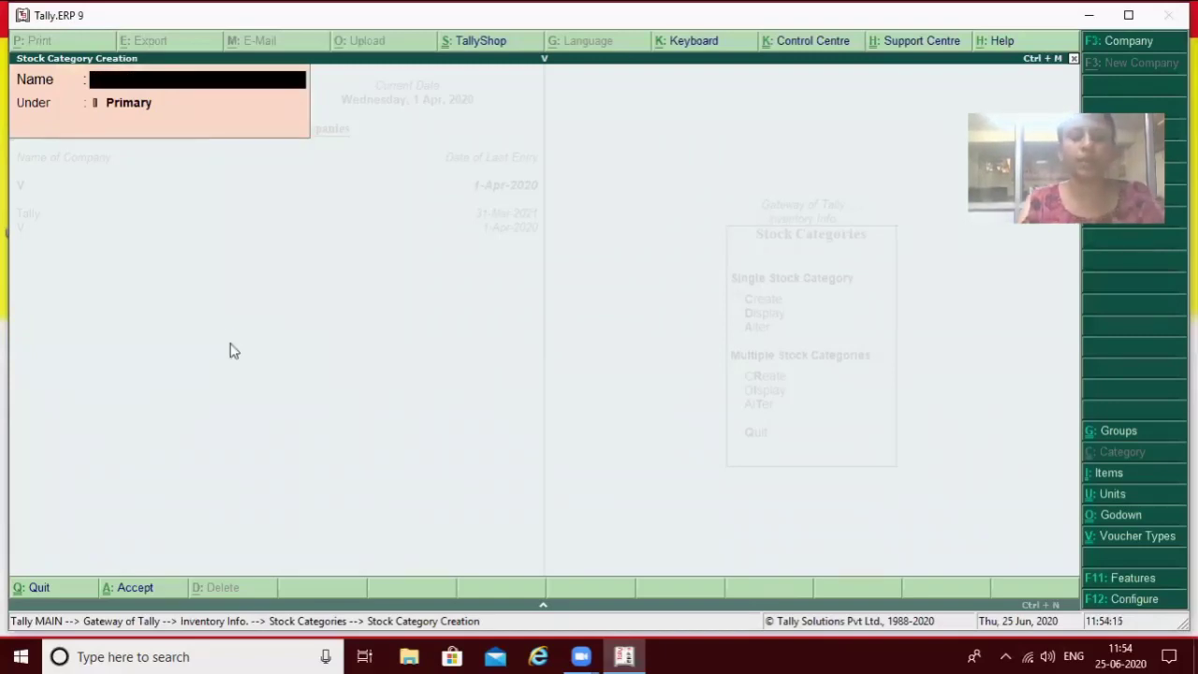
Create a stock category named Semi Goods under Primary.
{"action": "type", "text": "Semi"}
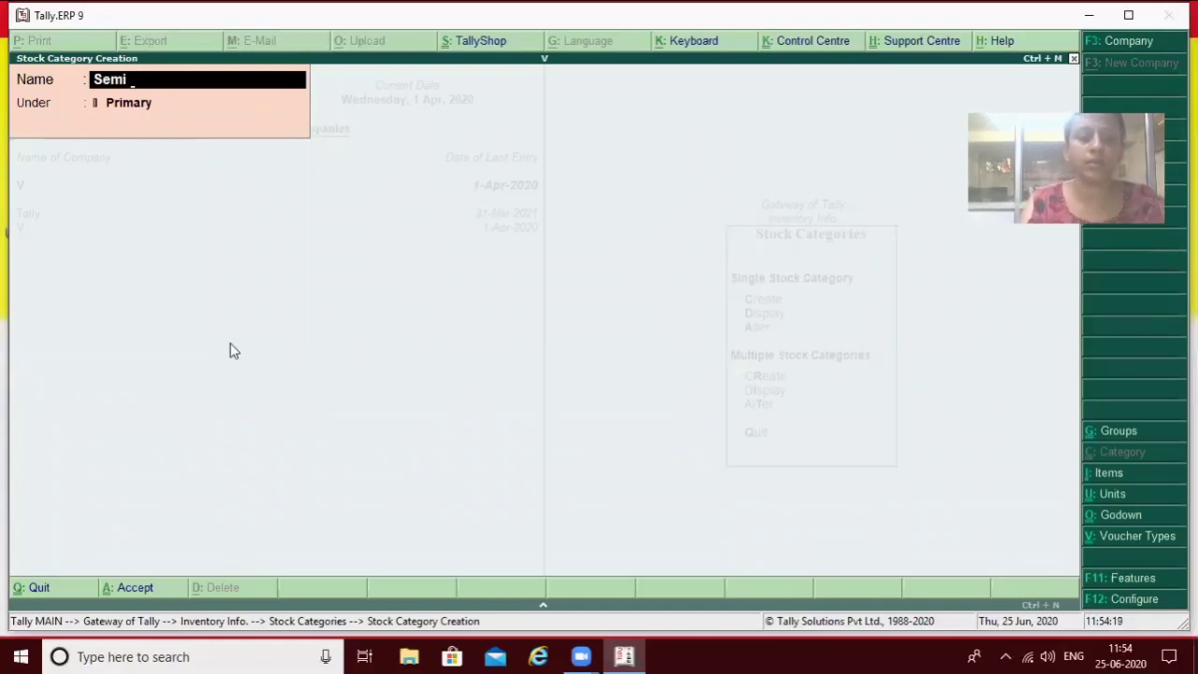
{"action": "type", "text": " Goods"}
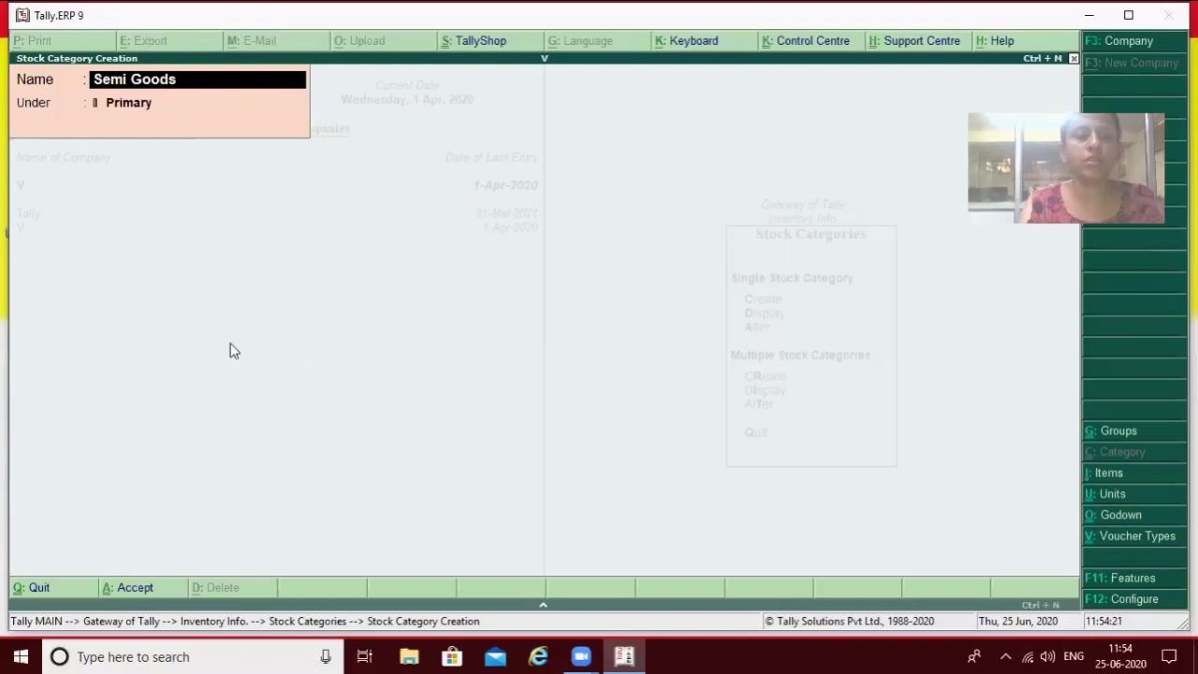
{"action": "key", "text": "Return"}
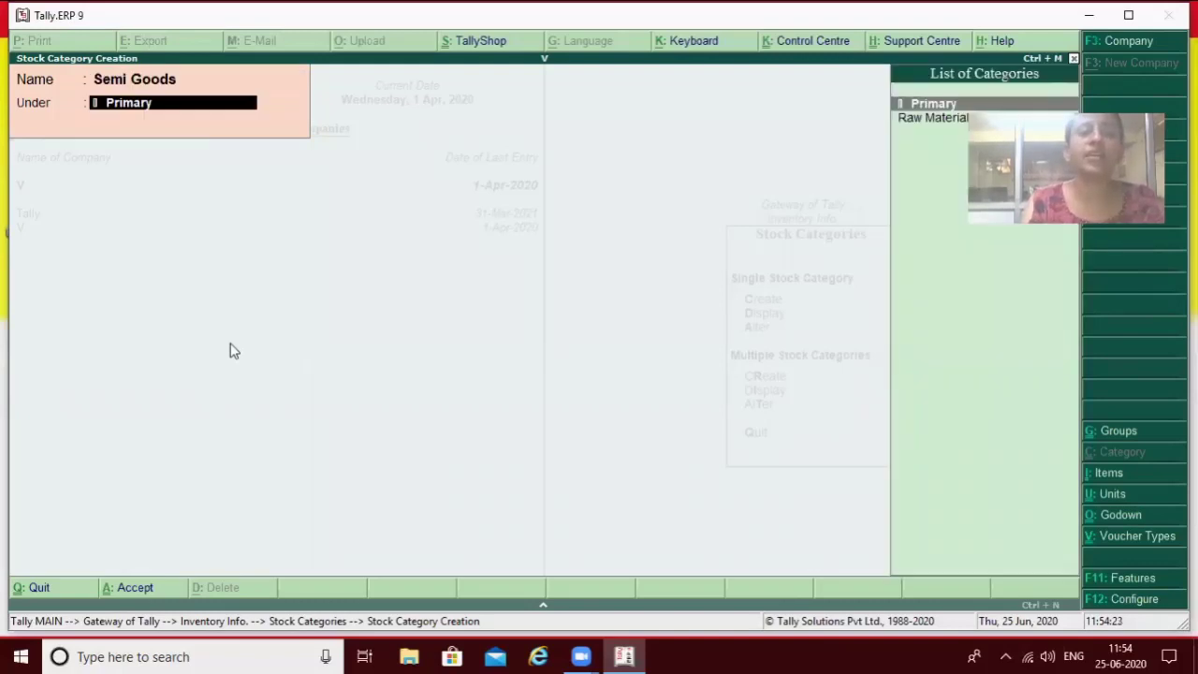
{"action": "key", "text": "Return"}
{"action": "key", "text": "Return"}
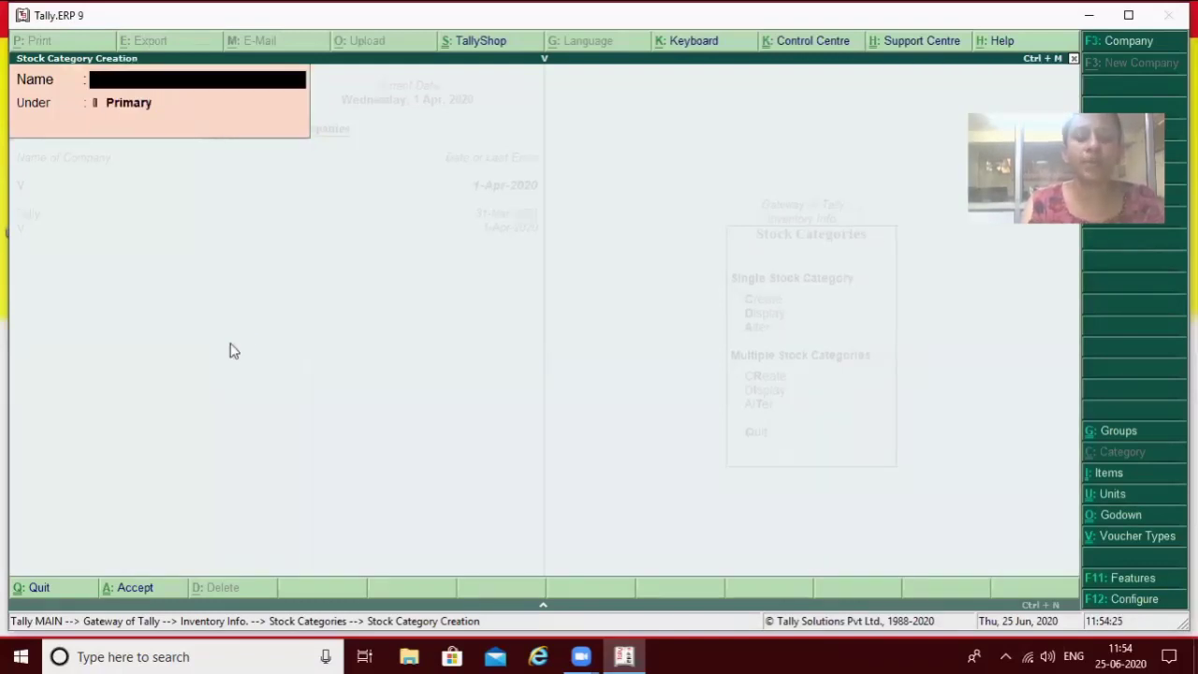
Create a stock category named Finished Goods under Primary.
{"action": "type", "text": "Fin"}
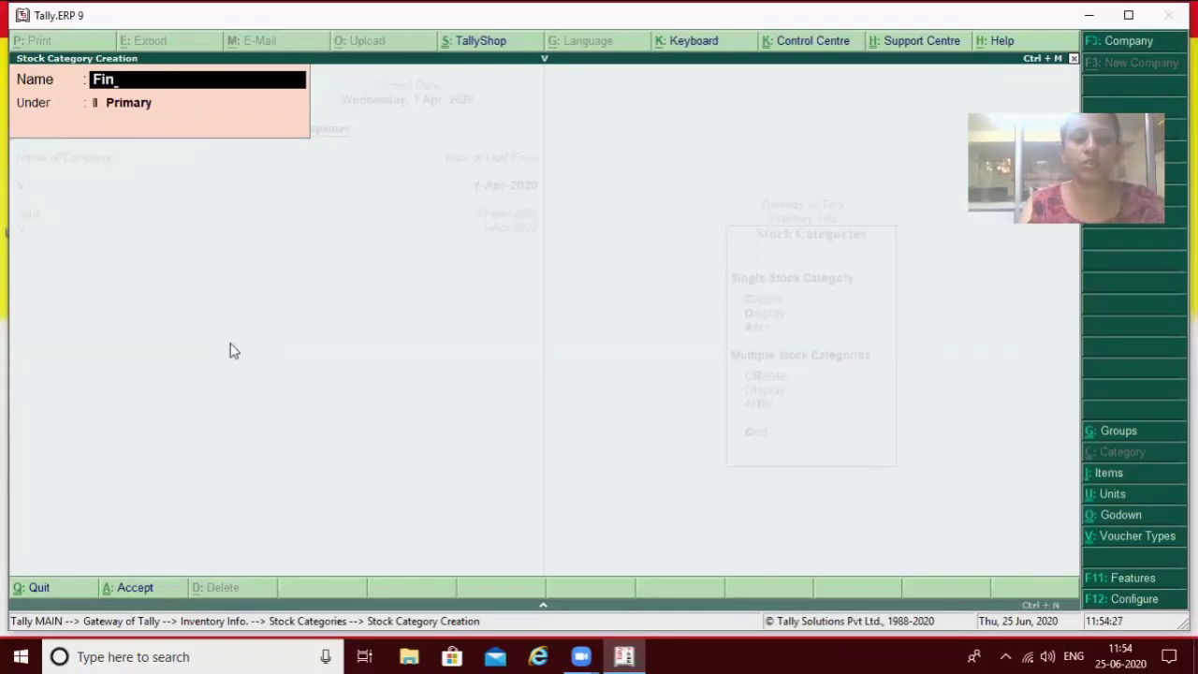
{"action": "type", "text": "ished Goods"}
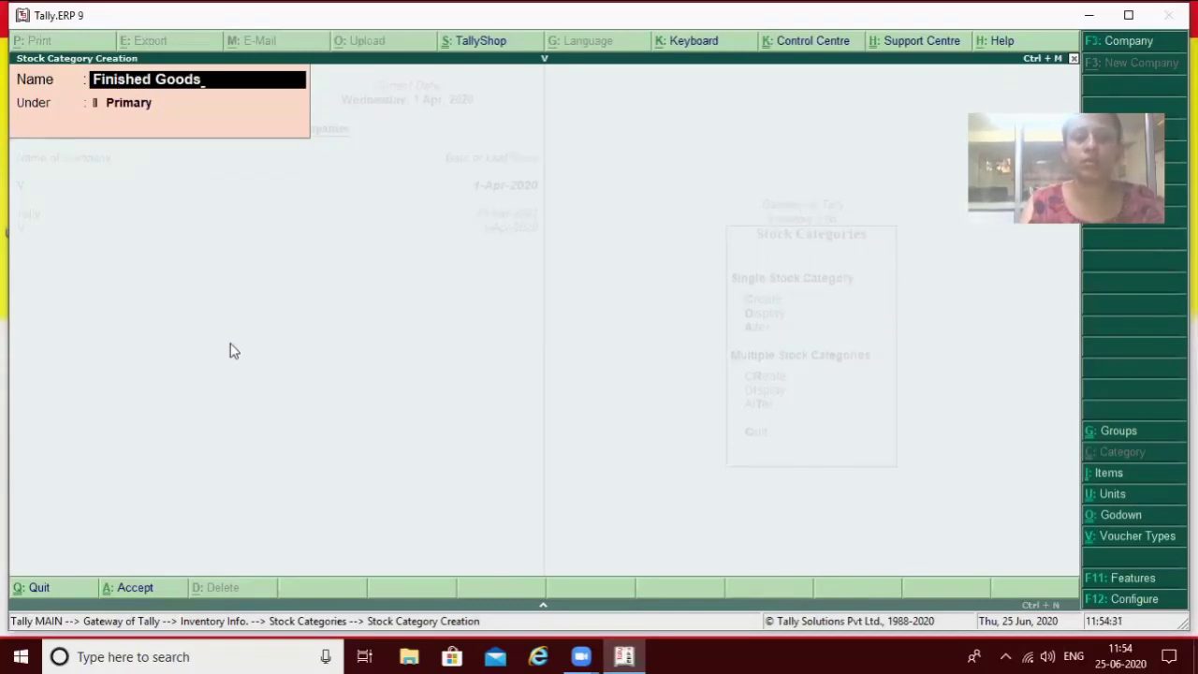
{"action": "key", "text": "Return"}
{"action": "key", "text": "Return"}
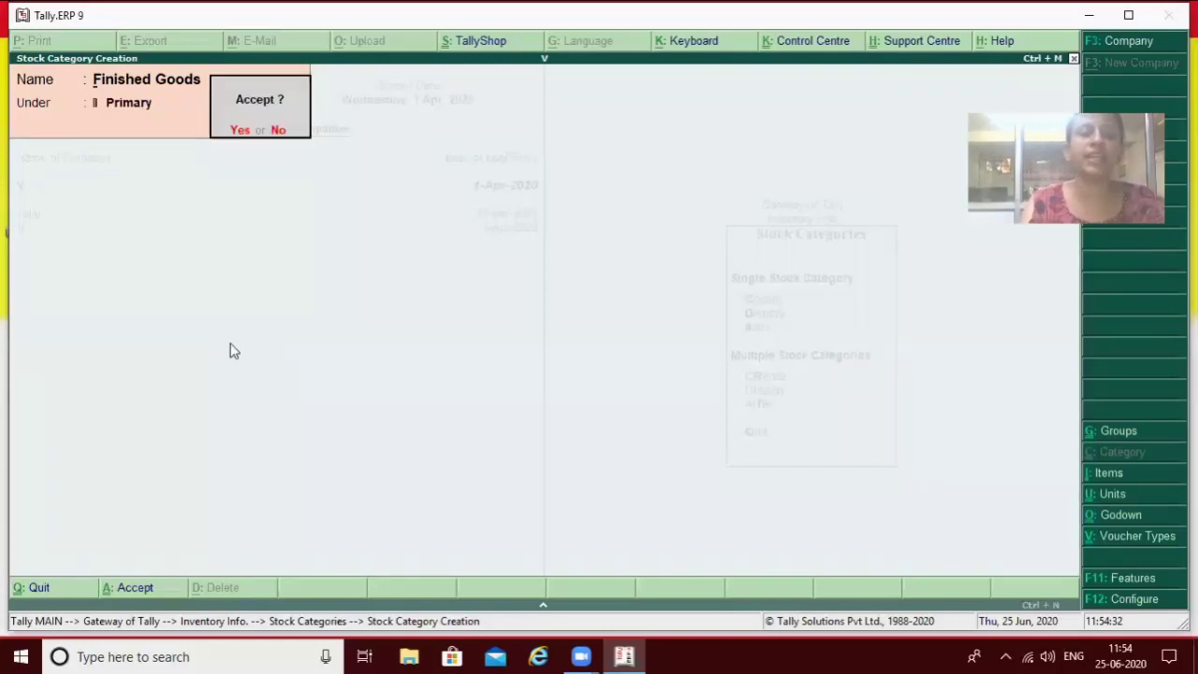
{"action": "key", "text": "Return"}
Leave category creation, view the List of Stock Categories and return to Inventory Info.
{"action": "key", "text": "Escape"}
{"action": "key", "text": "Return"}
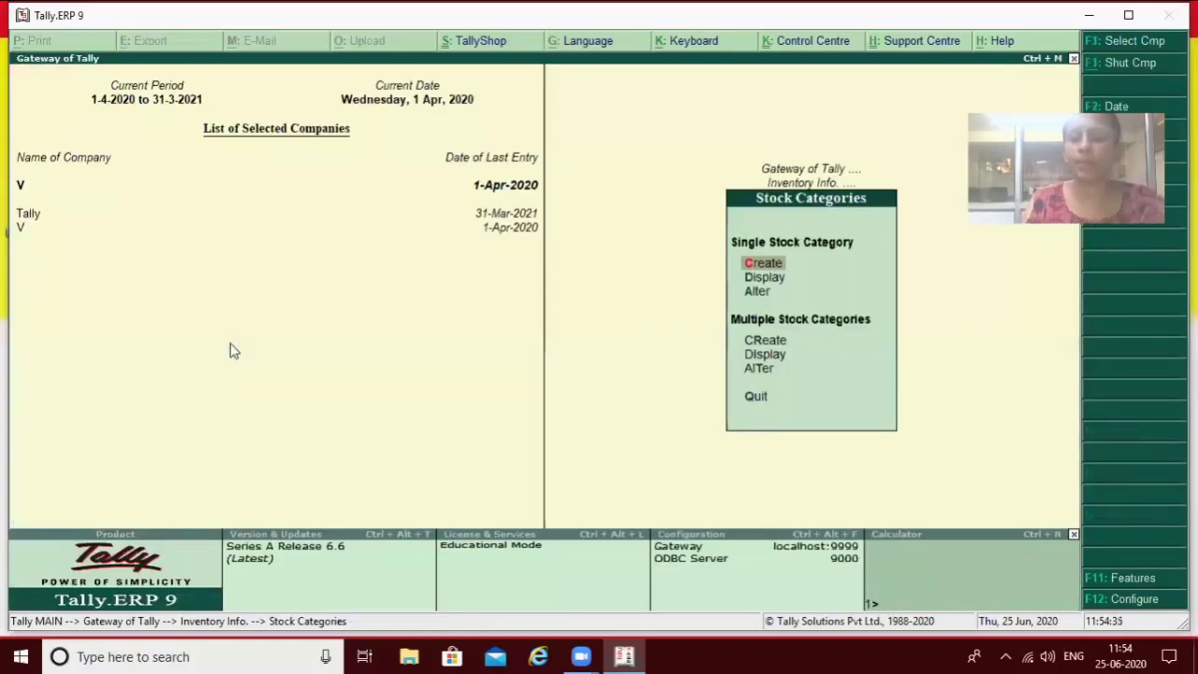
{"action": "key", "text": "Down"}
{"action": "key", "text": "Down"}
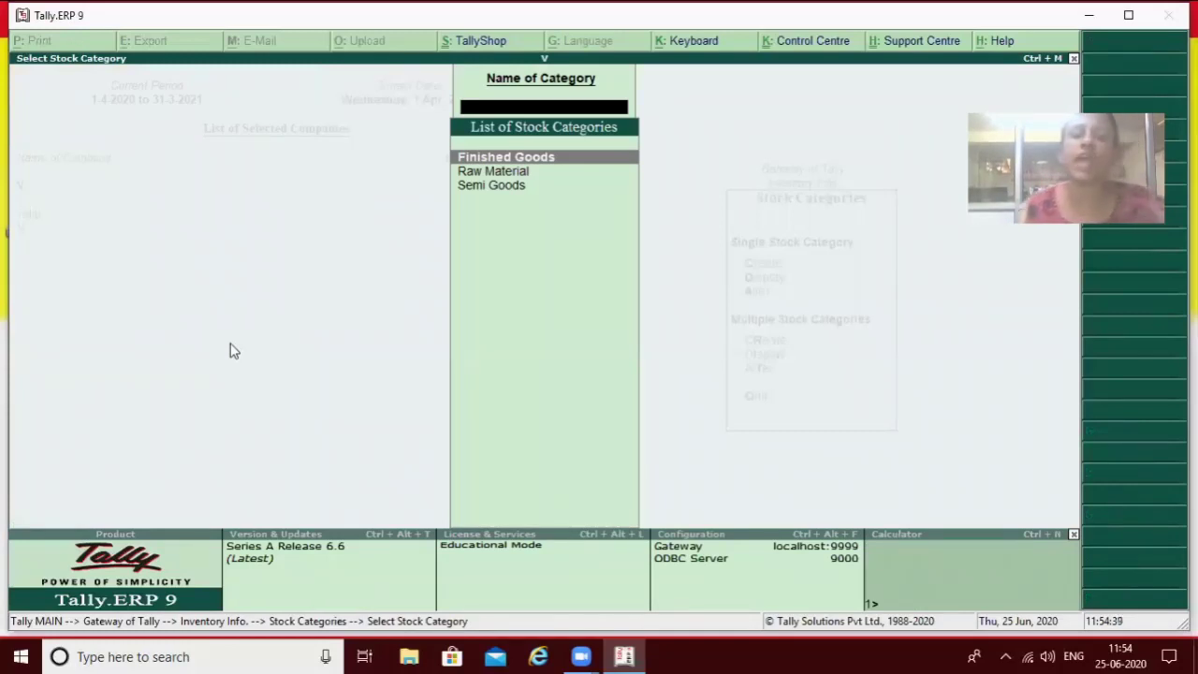
{"action": "key", "text": "Escape"}
{"action": "key", "text": "Escape"}
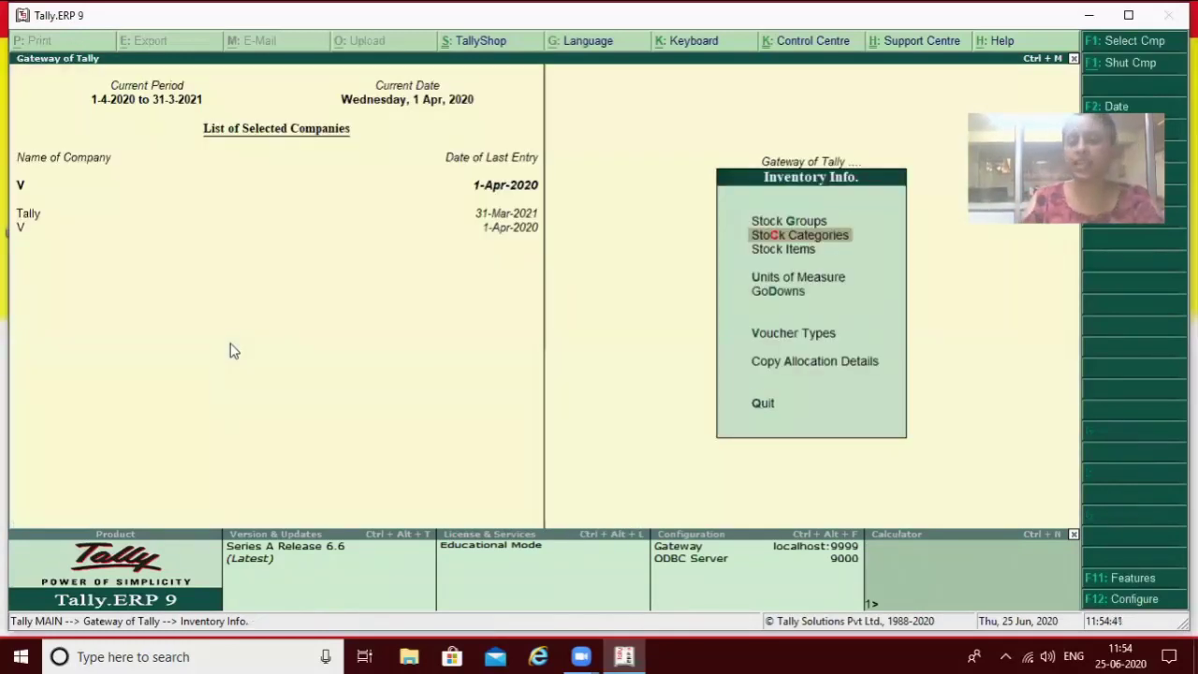
Create a stock group named Haire under Primary with item quantities added, and return to Inventory Info.
{"action": "key", "text": "Up"}
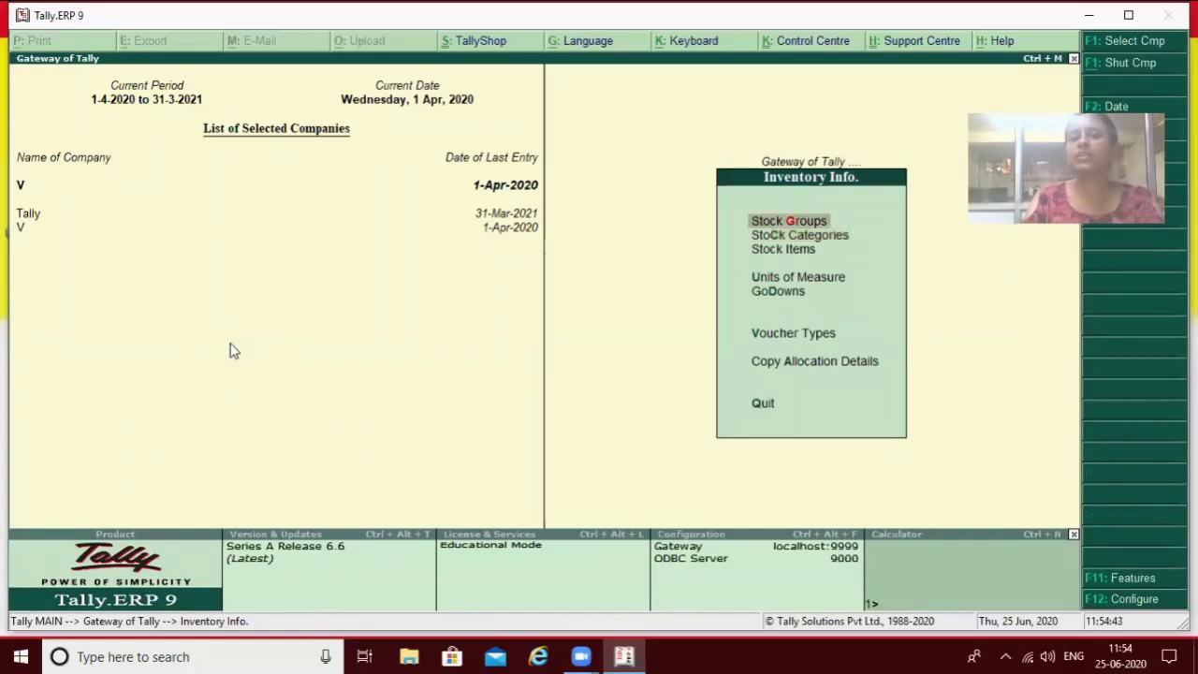
{"action": "key", "text": "Return"}
{"action": "key", "text": "Return"}
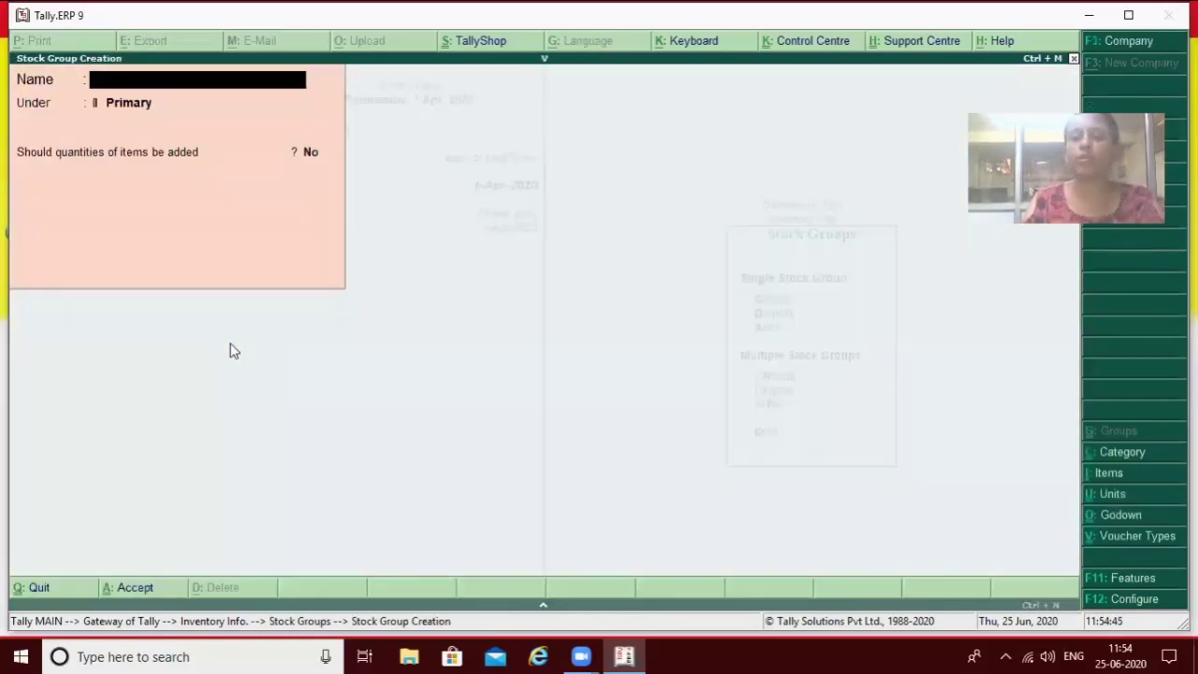
{"action": "type", "text": "H"}
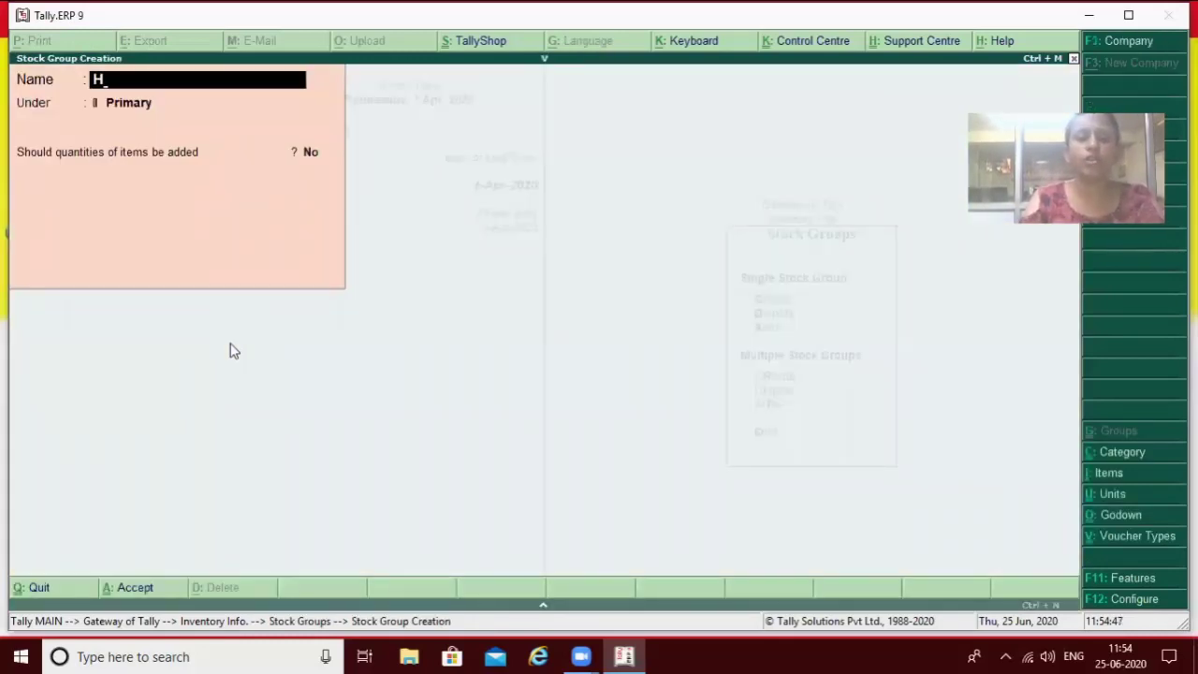
{"action": "type", "text": "aire"}
{"action": "key", "text": "Return"}
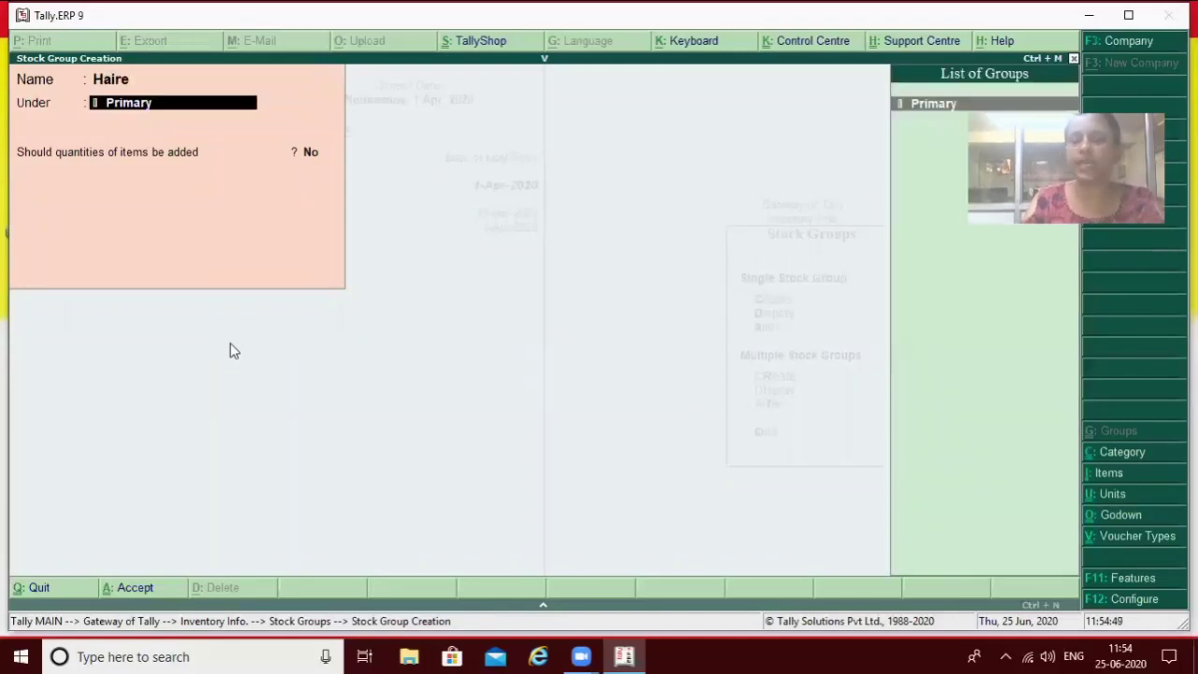
{"action": "key", "text": "Return"}
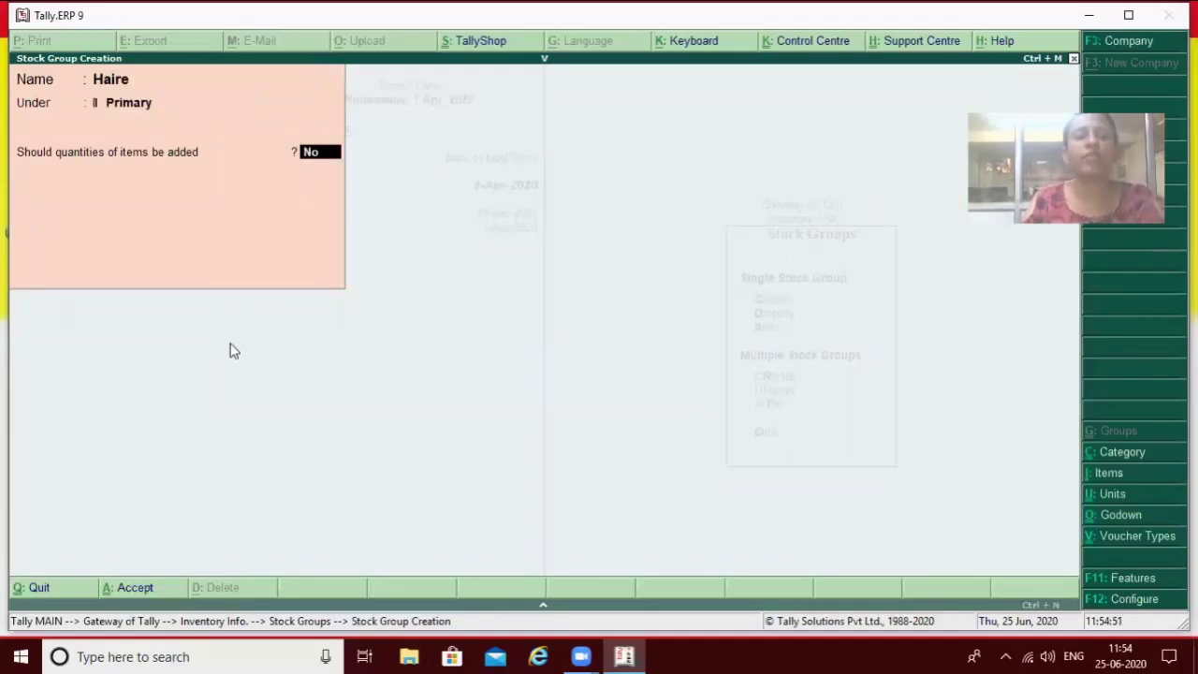
{"action": "type", "text": "y"}
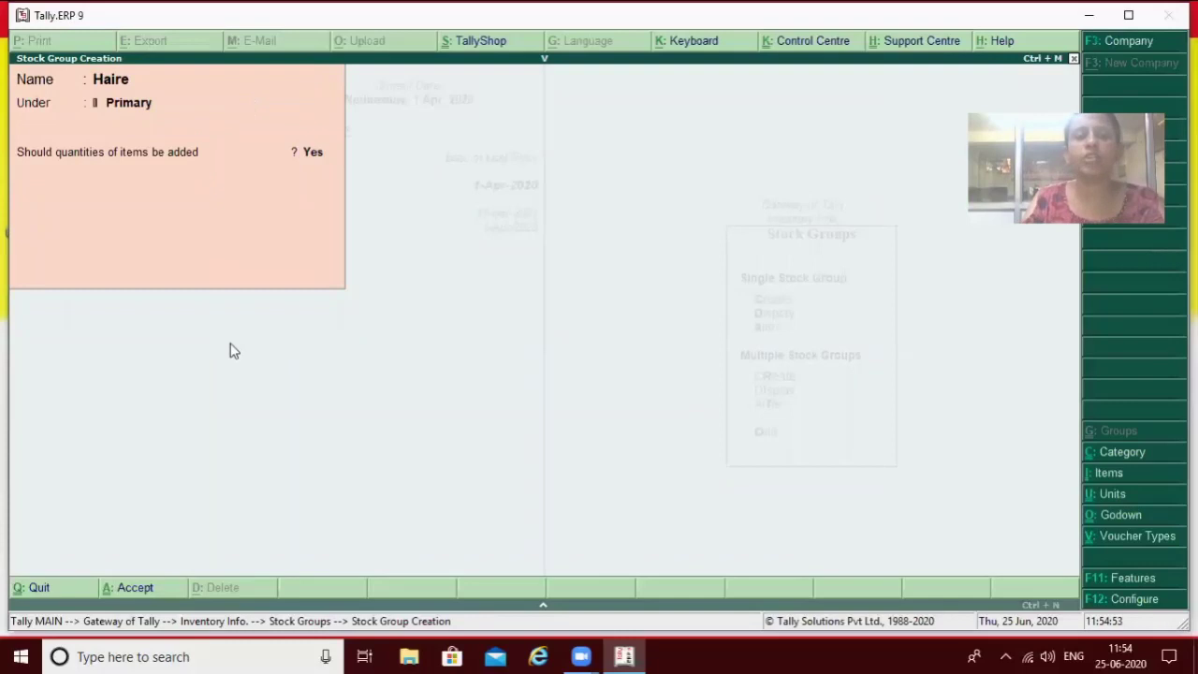
{"action": "key", "text": "Return"}
{"action": "key", "text": "Return"}
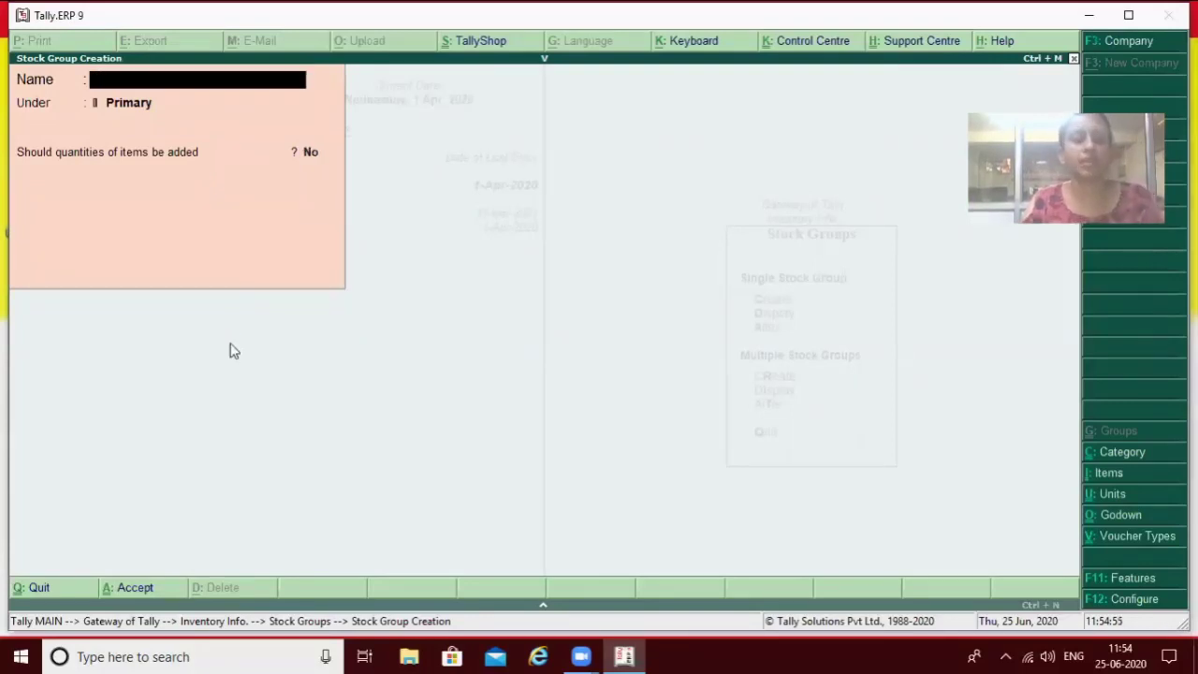
{"action": "key", "text": "Escape"}
{"action": "key", "text": "Return"}
{"action": "key", "text": "Escape"}
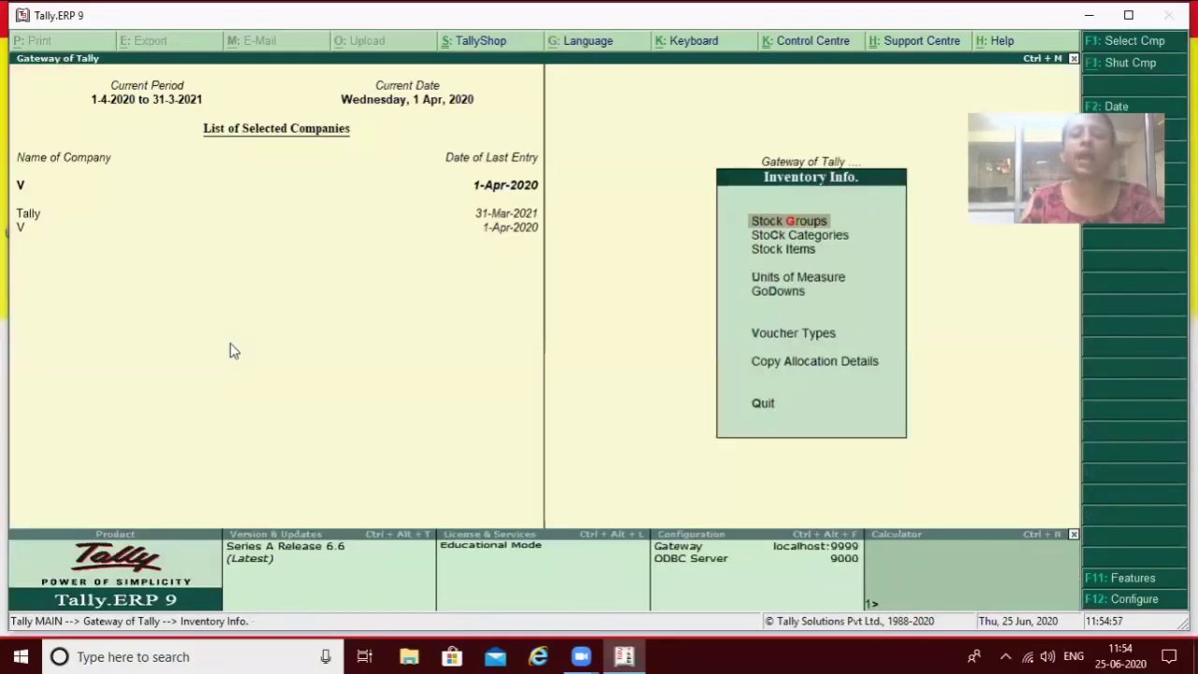
Try to create a simple unit of measure with the symbol pcs.
{"action": "key", "text": "Down"}
{"action": "key", "text": "Down"}
{"action": "key", "text": "Down"}
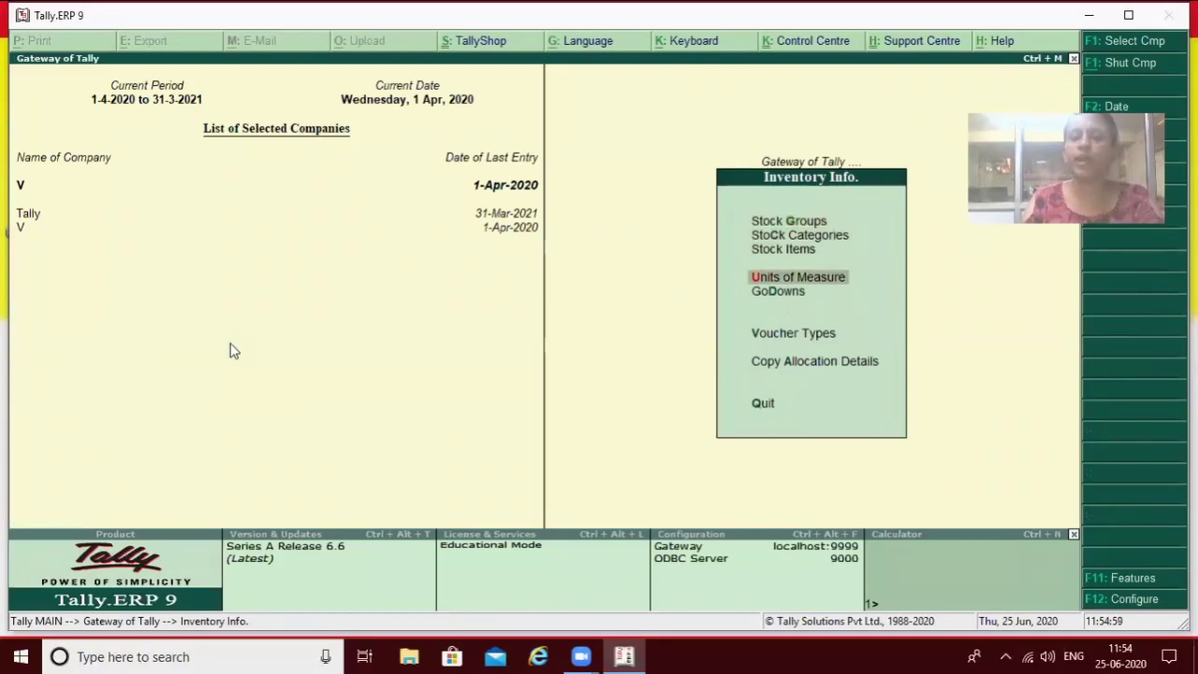
{"action": "key", "text": "Return"}
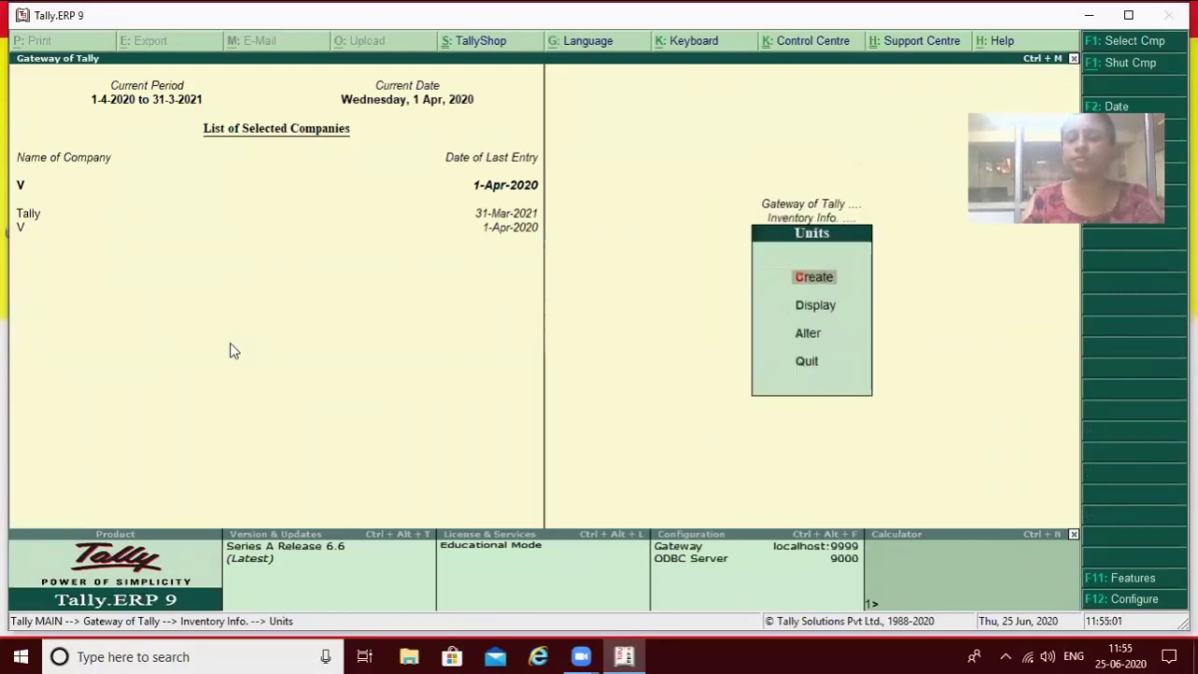
{"action": "key", "text": "Return"}
{"action": "type", "text": "pcs"}
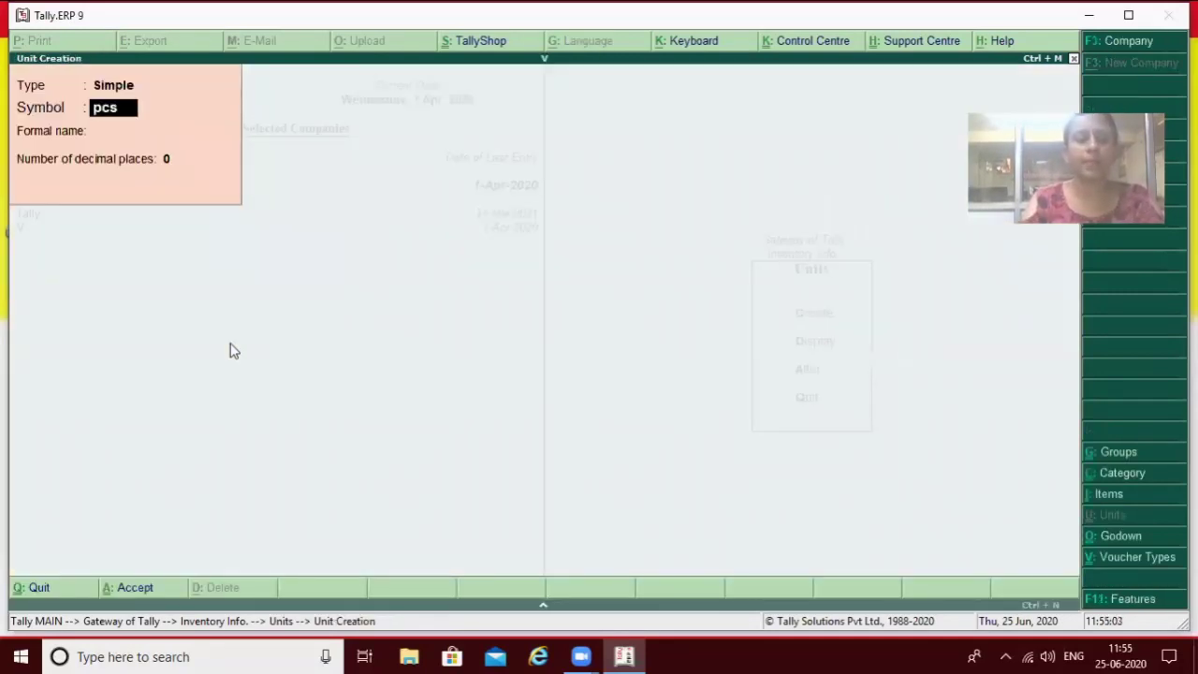
{"action": "key", "text": "Return"}
{"action": "key", "text": "Escape"}
{"action": "key", "text": "Escape"}
{"action": "key", "text": "y"}
{"action": "key", "text": "Escape"}
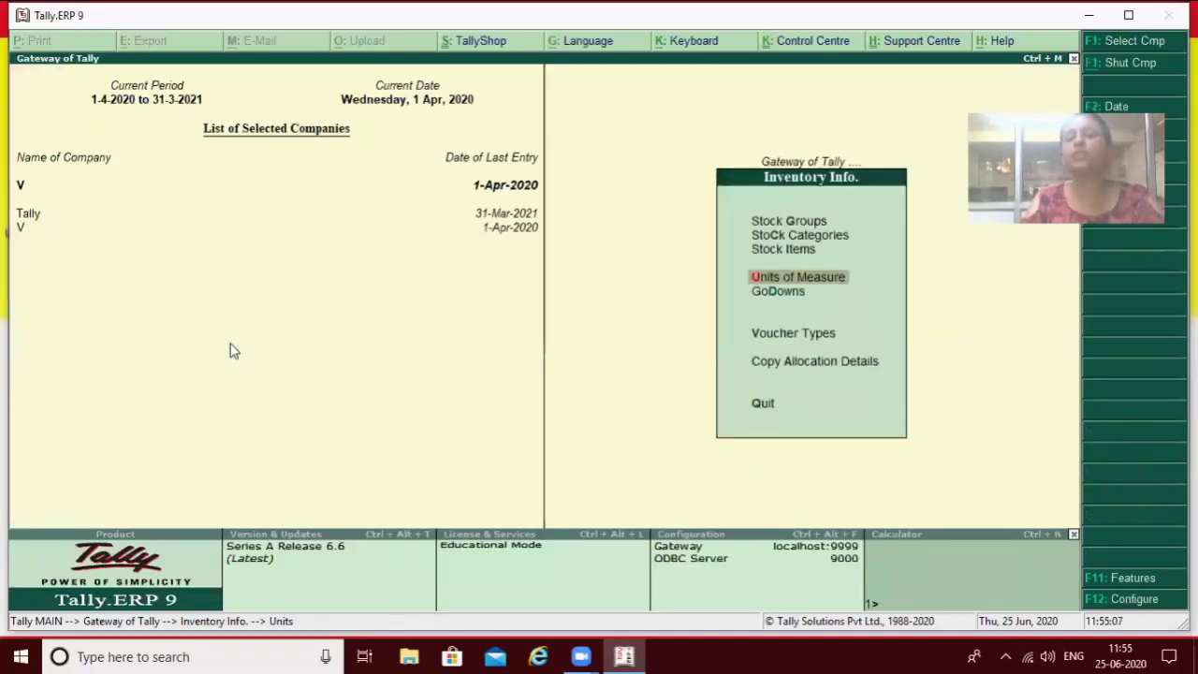
Start a single stock item named Mouse under the Haire group with the category Semi Goods.
{"action": "key", "text": "Up"}
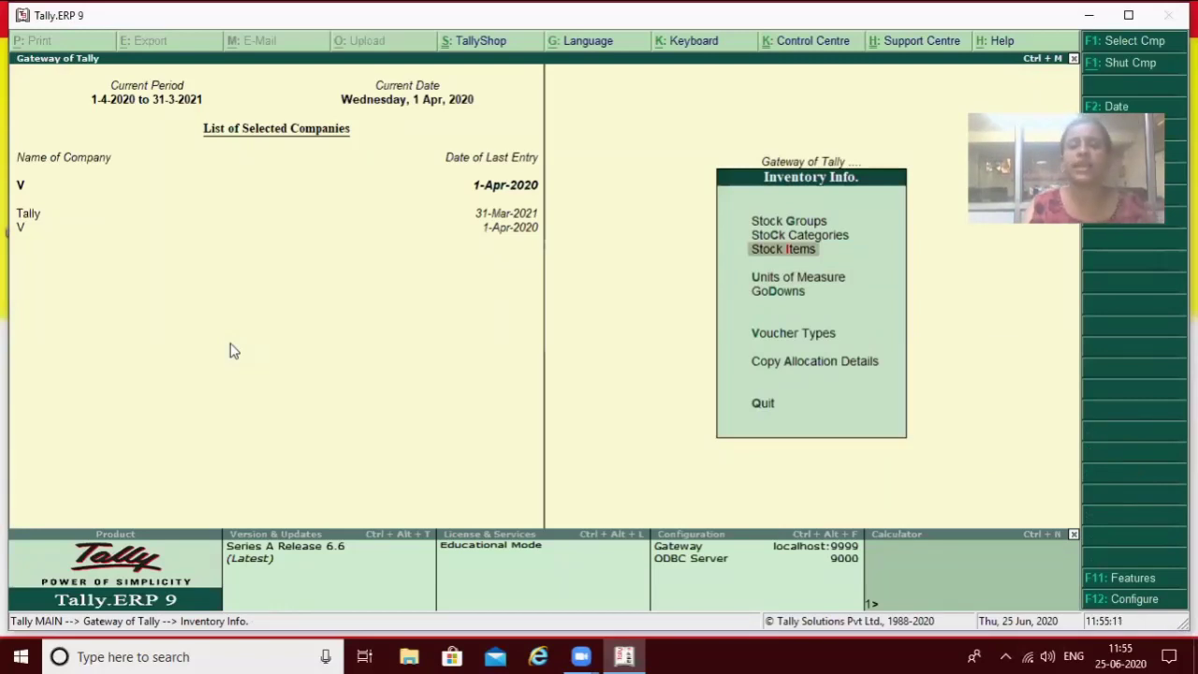
{"action": "key", "text": "Return"}
{"action": "left_click", "coordinate": [232, 347]}
{"action": "key", "text": "Return"}
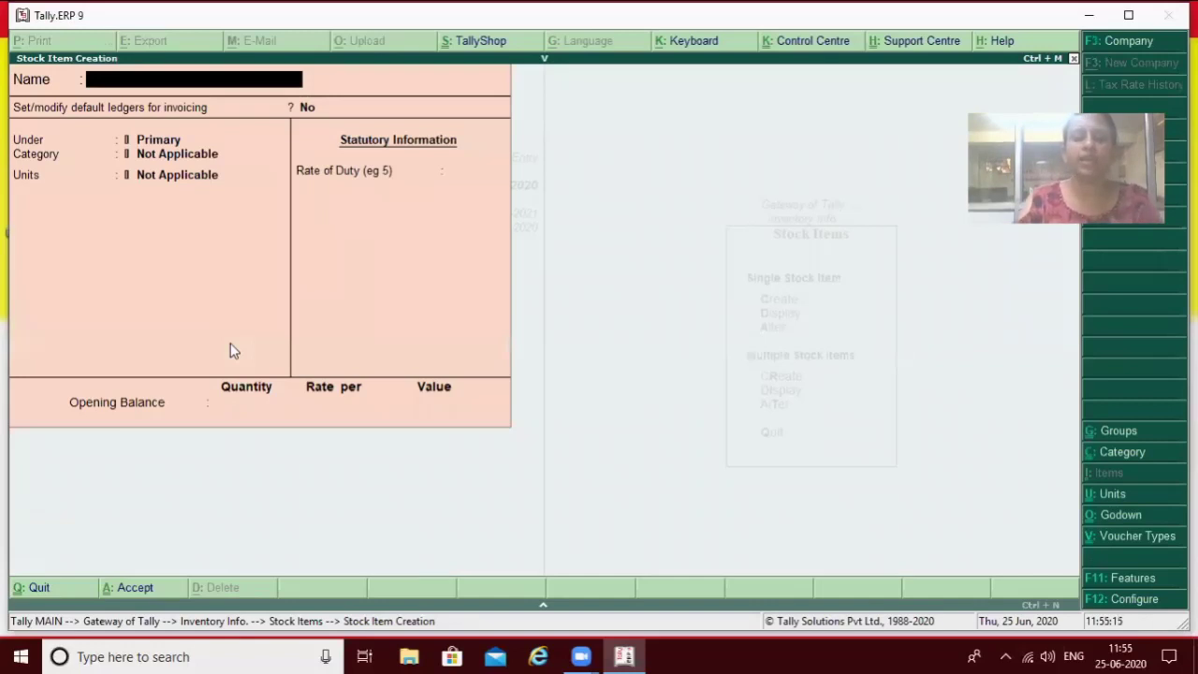
{"action": "type", "text": "Mouse"}
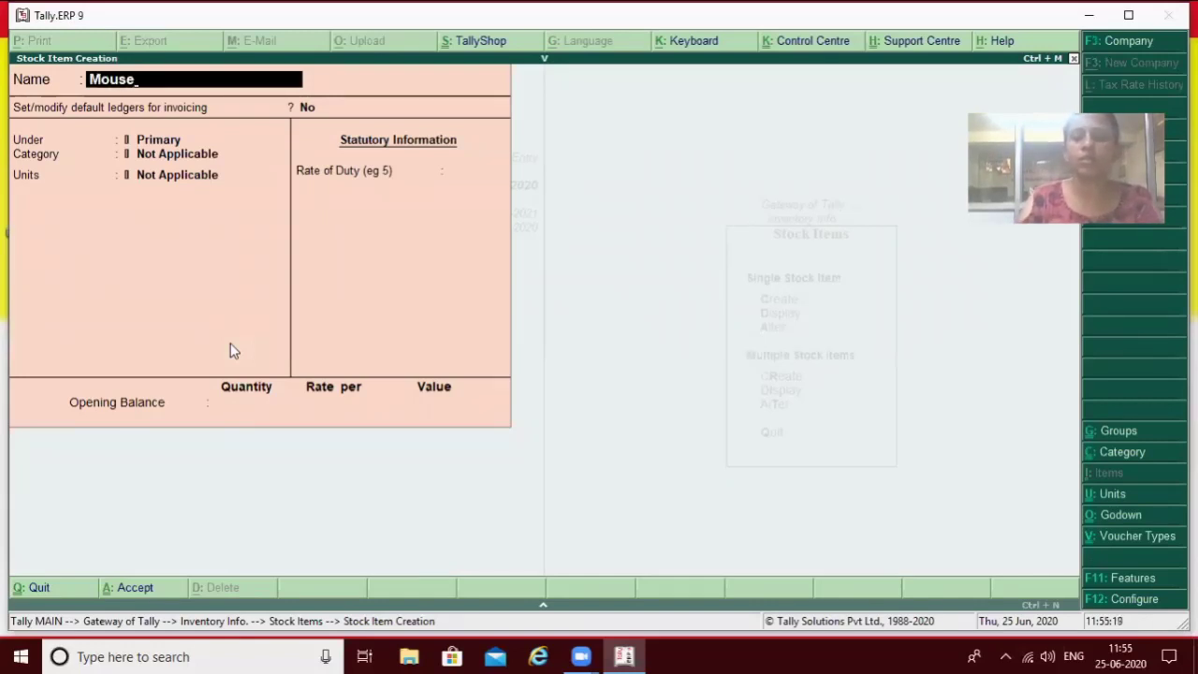
{"action": "key", "text": "Return"}
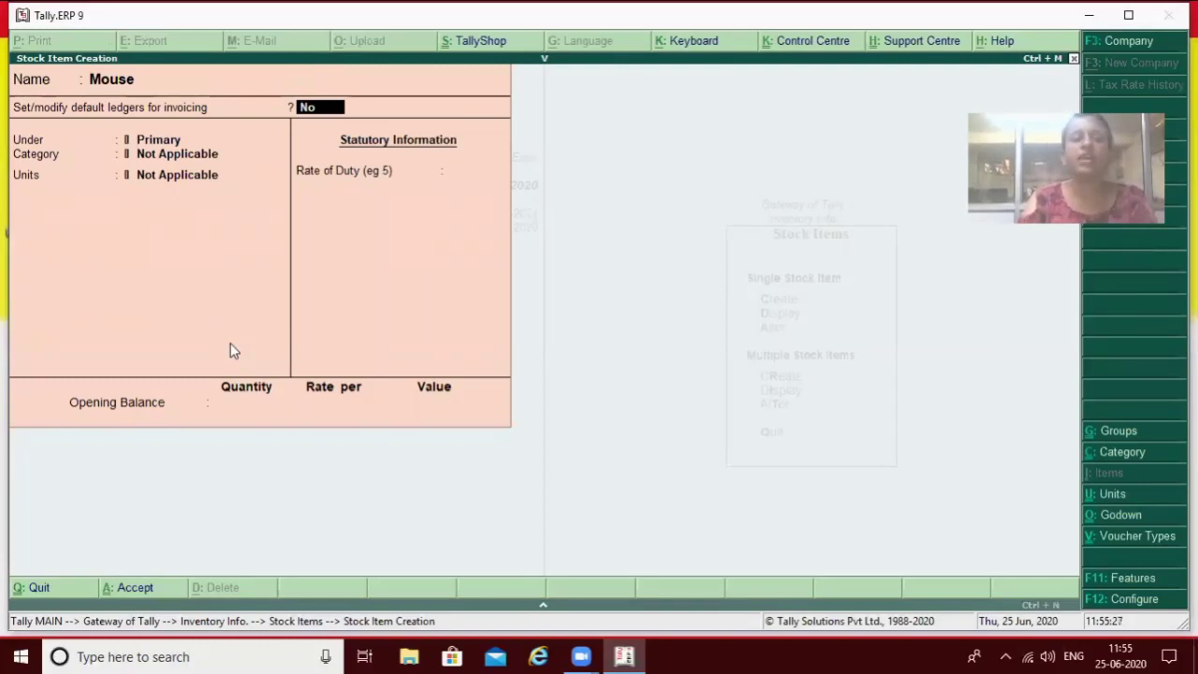
{"action": "key", "text": "Return"}
{"action": "key", "text": "Down"}
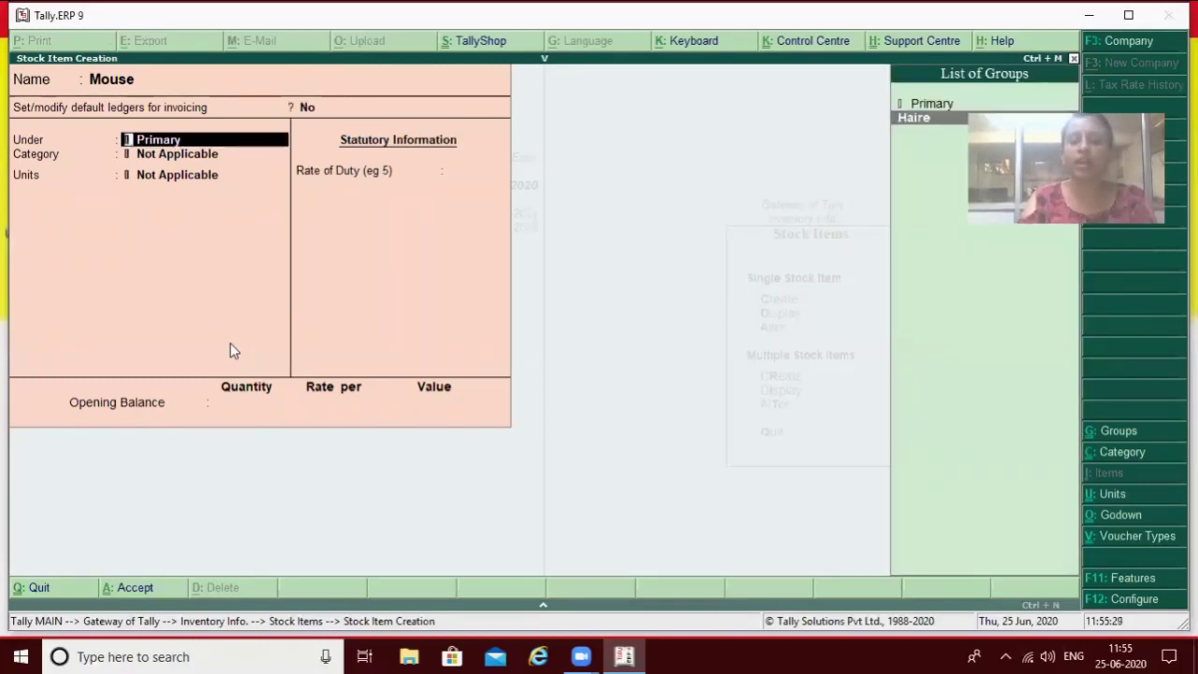
{"action": "key", "text": "Return"}
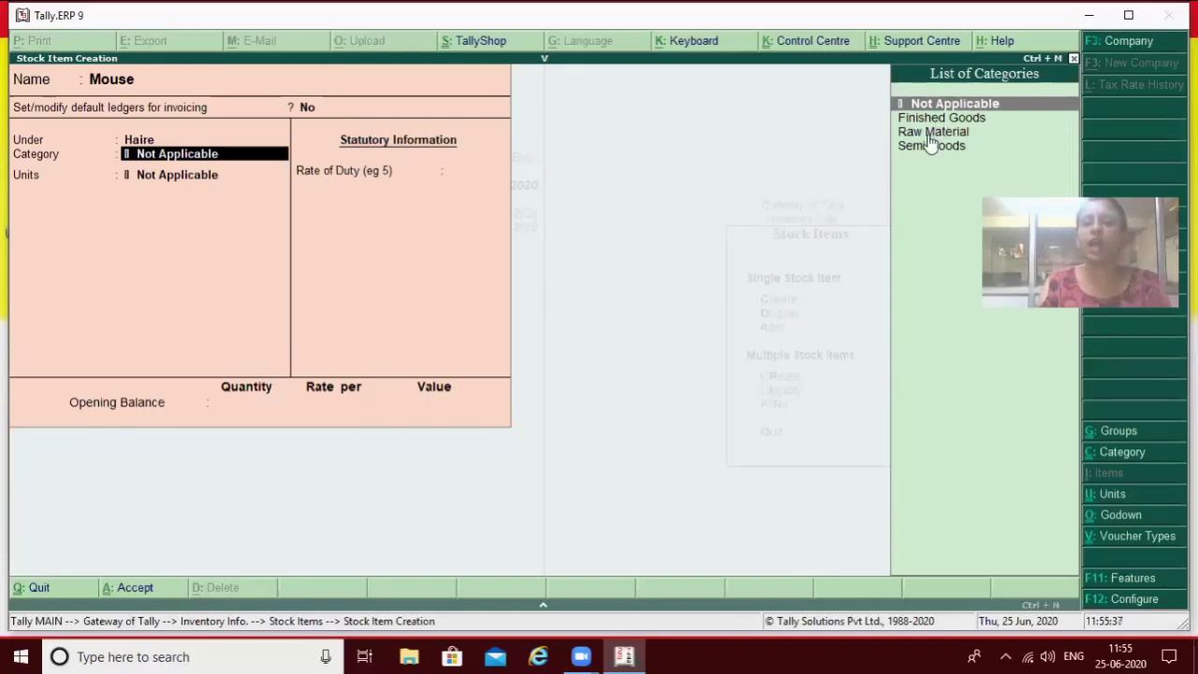
{"action": "left_click", "coordinate": [899, 147]}
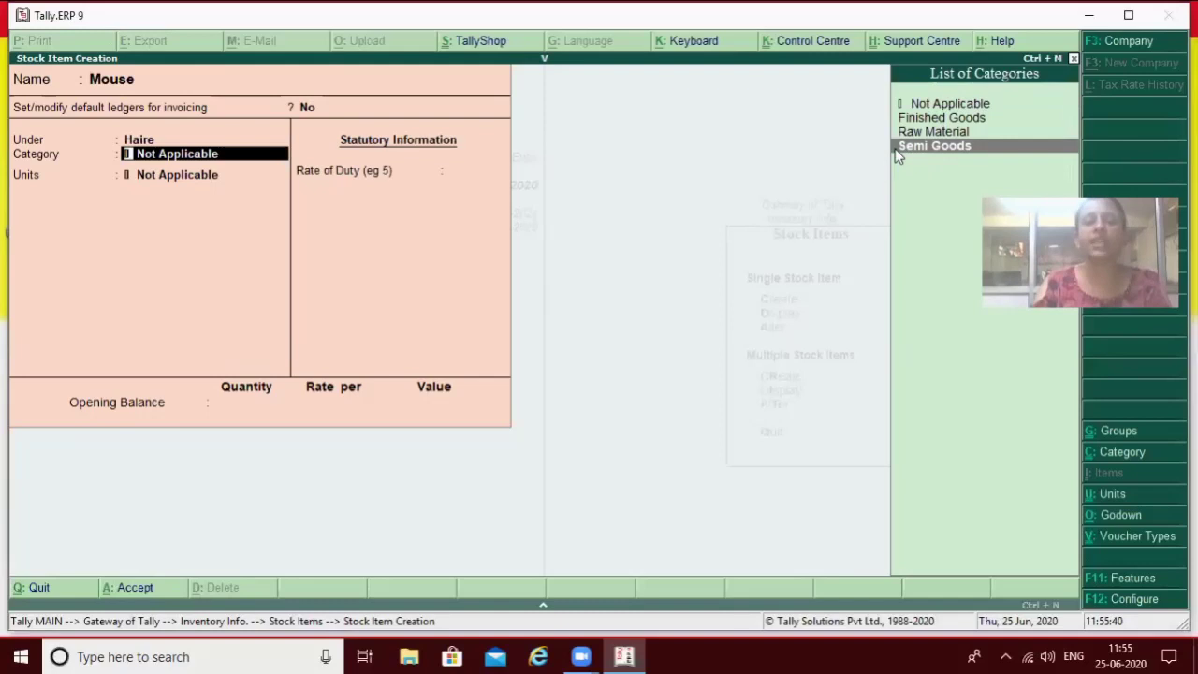
{"action": "key", "text": "Return"}
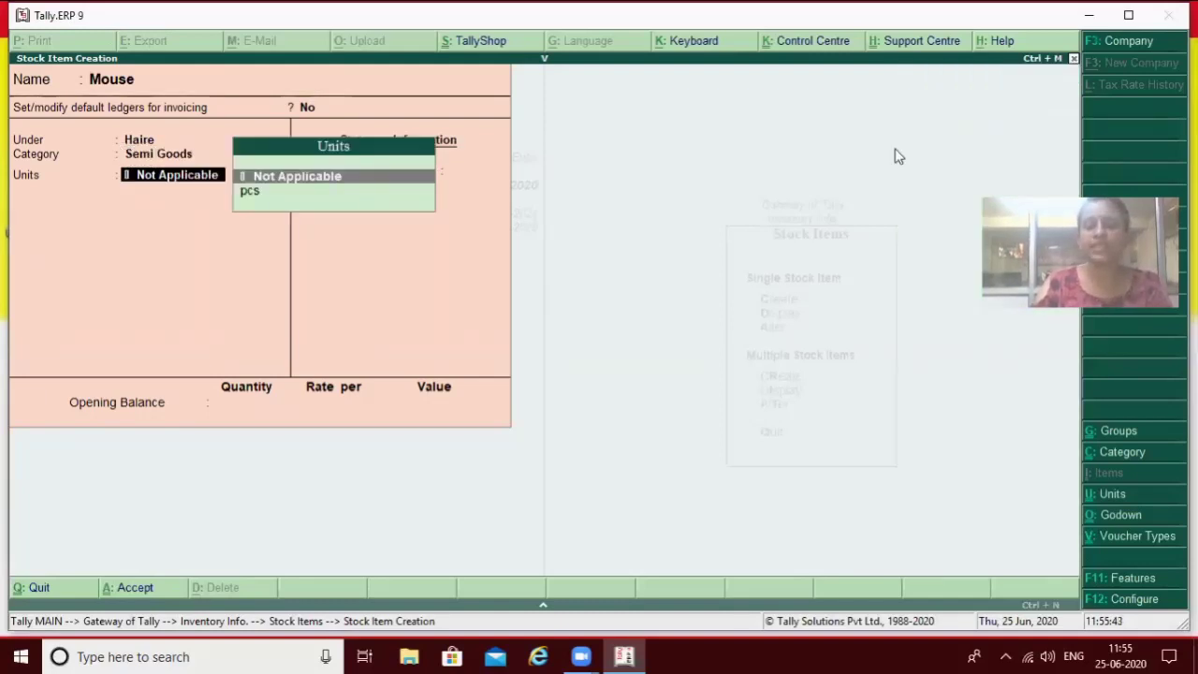
Set the Mouse item's unit to pcs, with no alternate unit, no components and a duty rate of 0.
{"action": "key", "text": "Return"}
{"action": "key", "text": "BackSpace"}
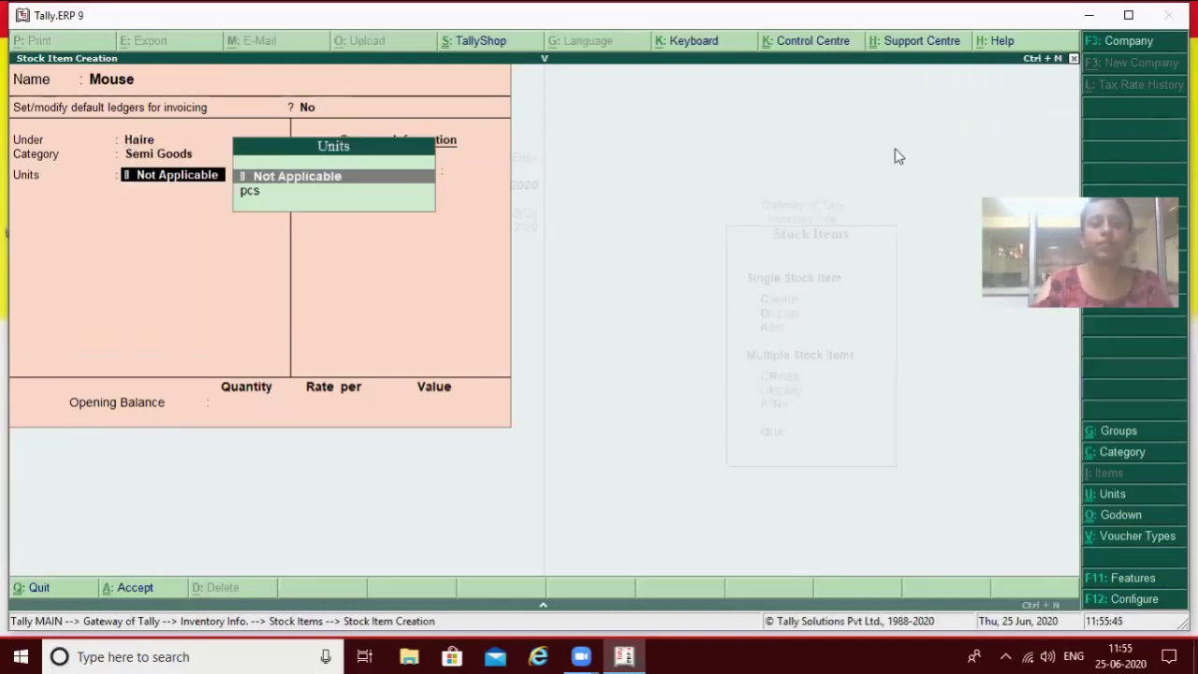
{"action": "key", "text": "Down"}
{"action": "key", "text": "Return"}
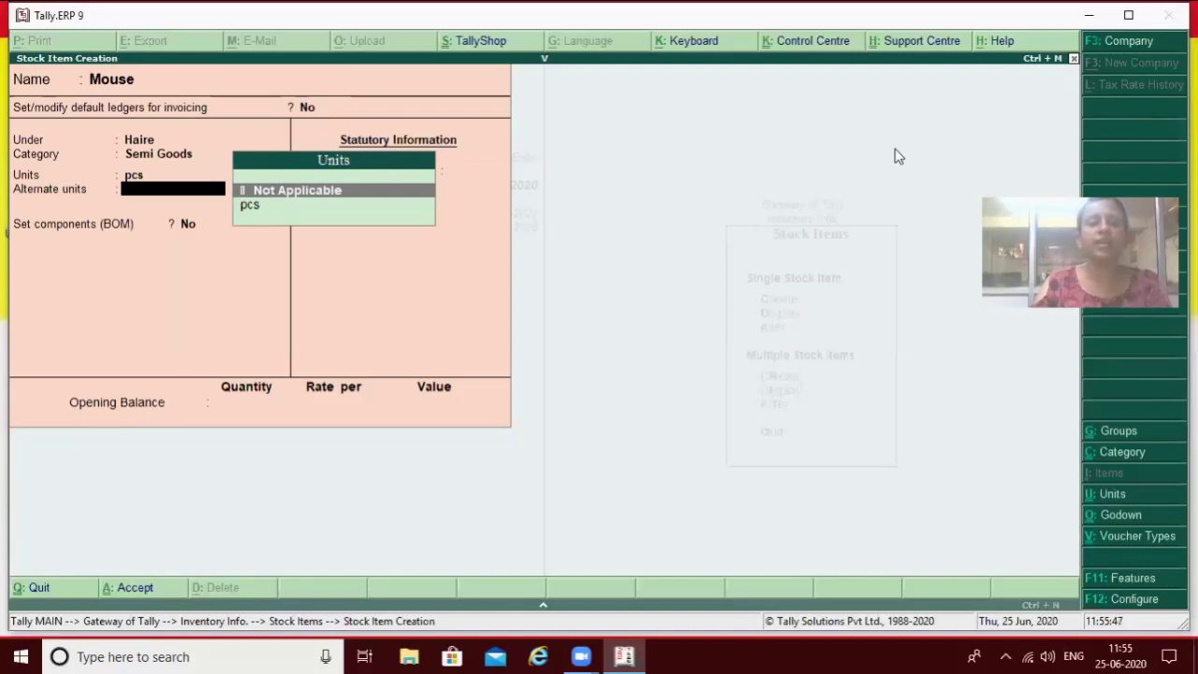
{"action": "key", "text": "Return"}
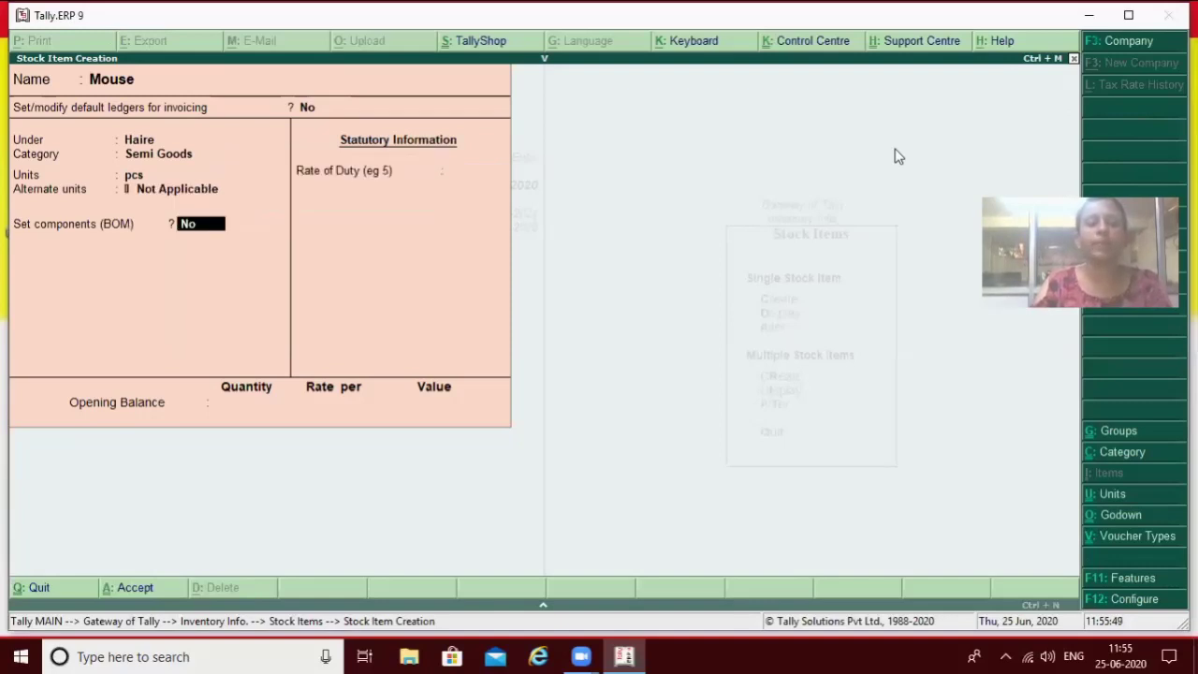
{"action": "key", "text": "Return"}
{"action": "key", "text": "Return"}
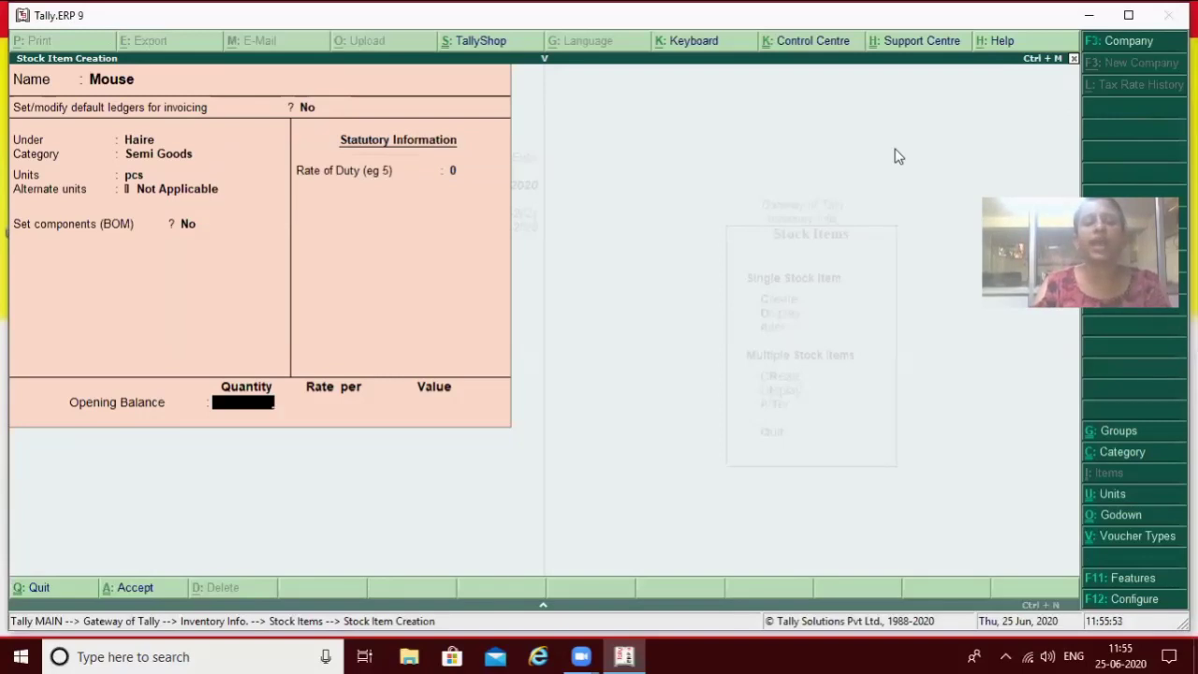
Enter Mouse's opening balance of 10 pcs at a rate of 500 in the Hansi godown and save the item.
{"action": "type", "text": "10"}
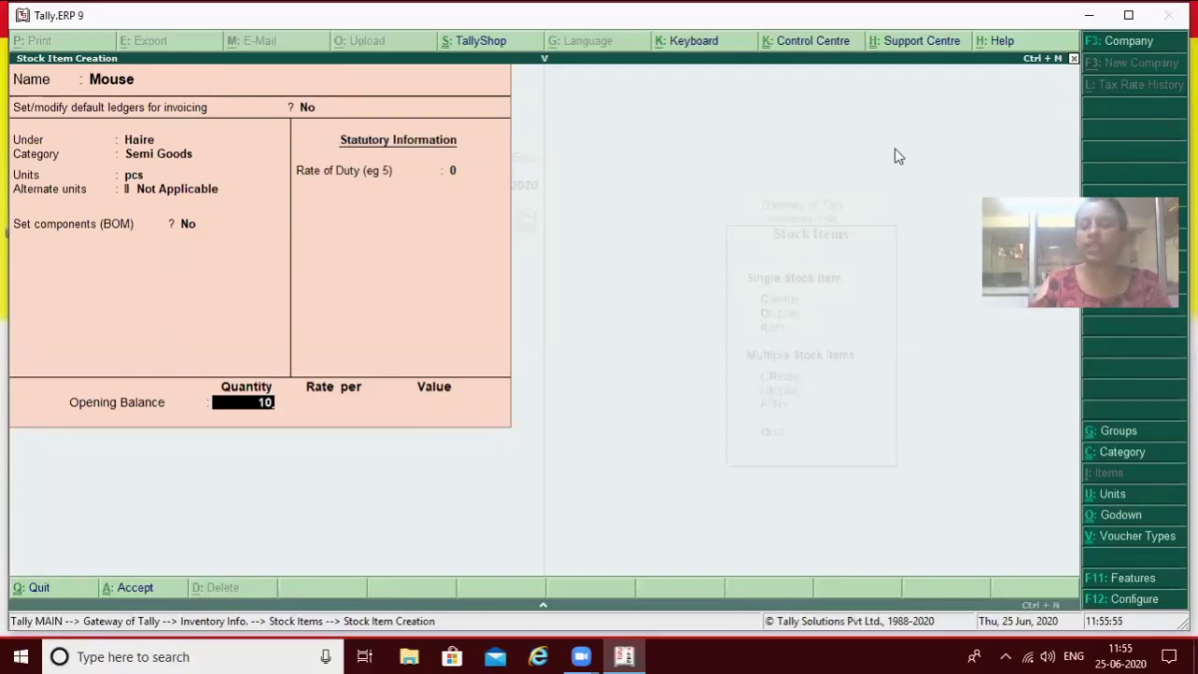
{"action": "key", "text": "Return"}
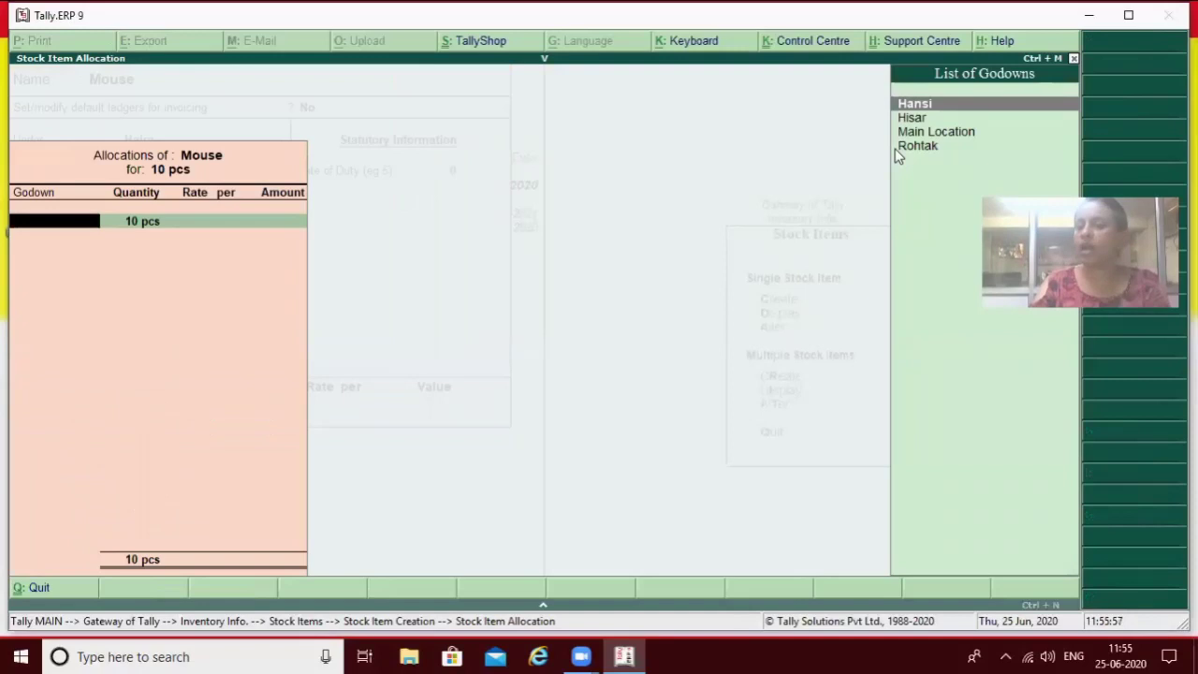
{"action": "key", "text": "Return"}
{"action": "key", "text": "Return"}
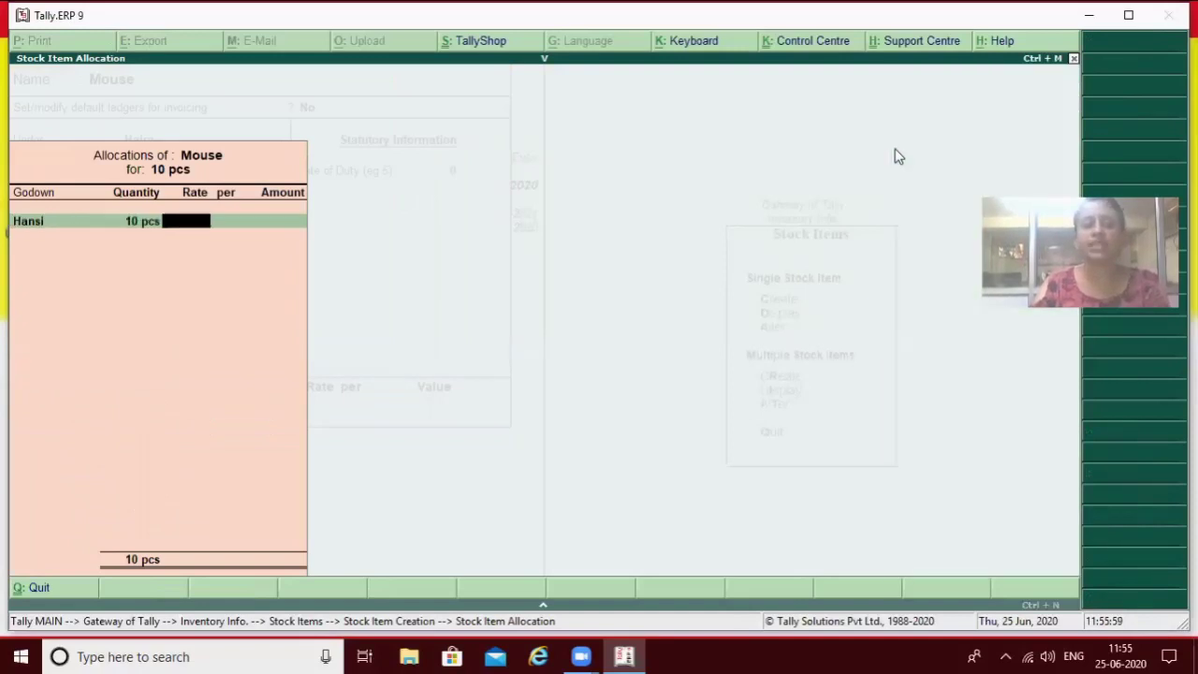
{"action": "type", "text": "500"}
{"action": "key", "text": "Return"}
{"action": "key", "text": "Return"}
{"action": "key", "text": "Return"}
{"action": "key", "text": "Return"}
{"action": "key", "text": "Return"}
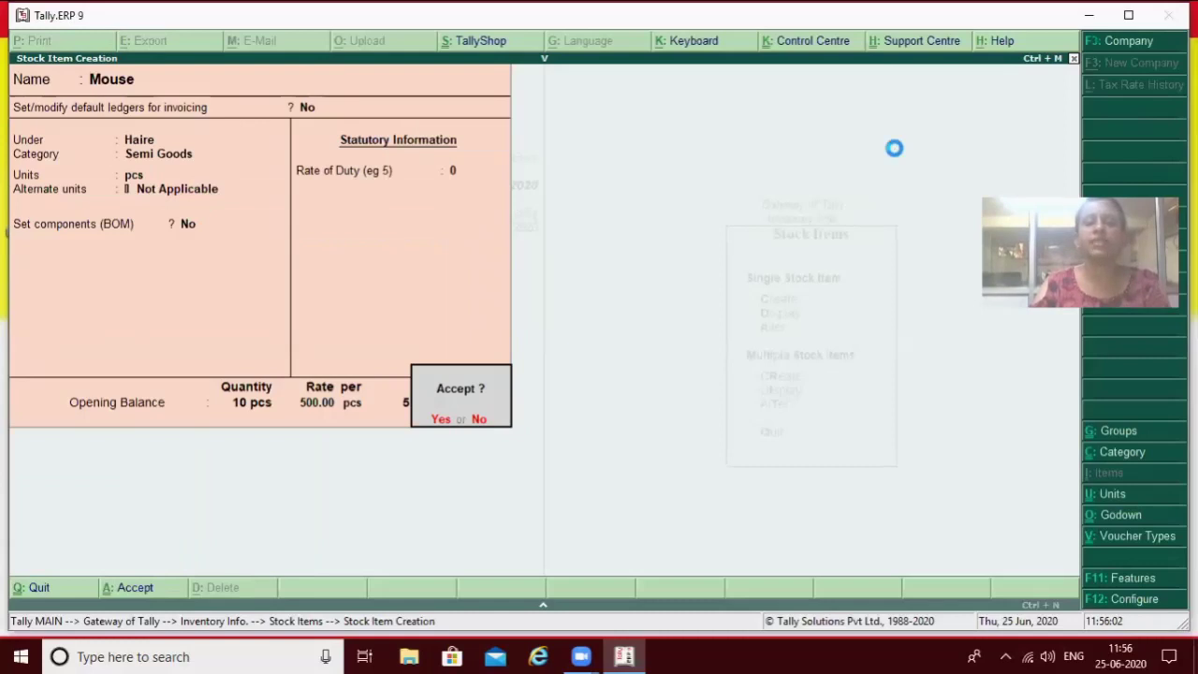
{"action": "key", "text": "Return"}
Start a stock item named Keyboard under the Haire group with the category Finished Goods.
{"action": "type", "text": "K"}
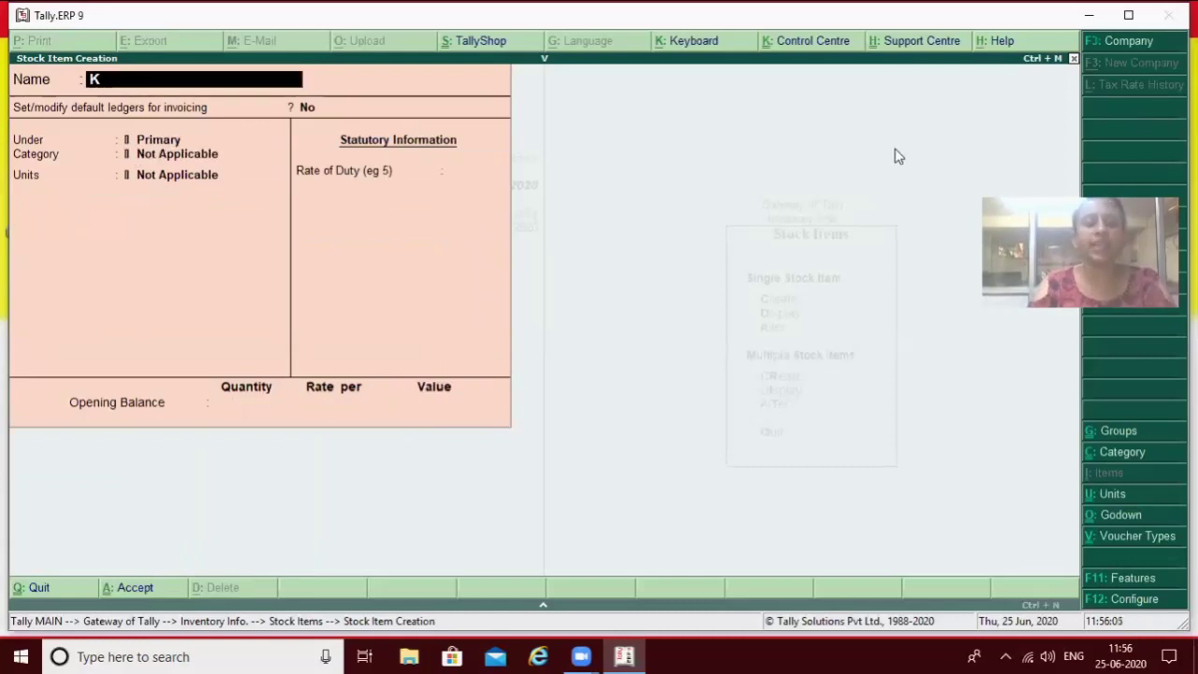
{"action": "type", "text": "eybo"}
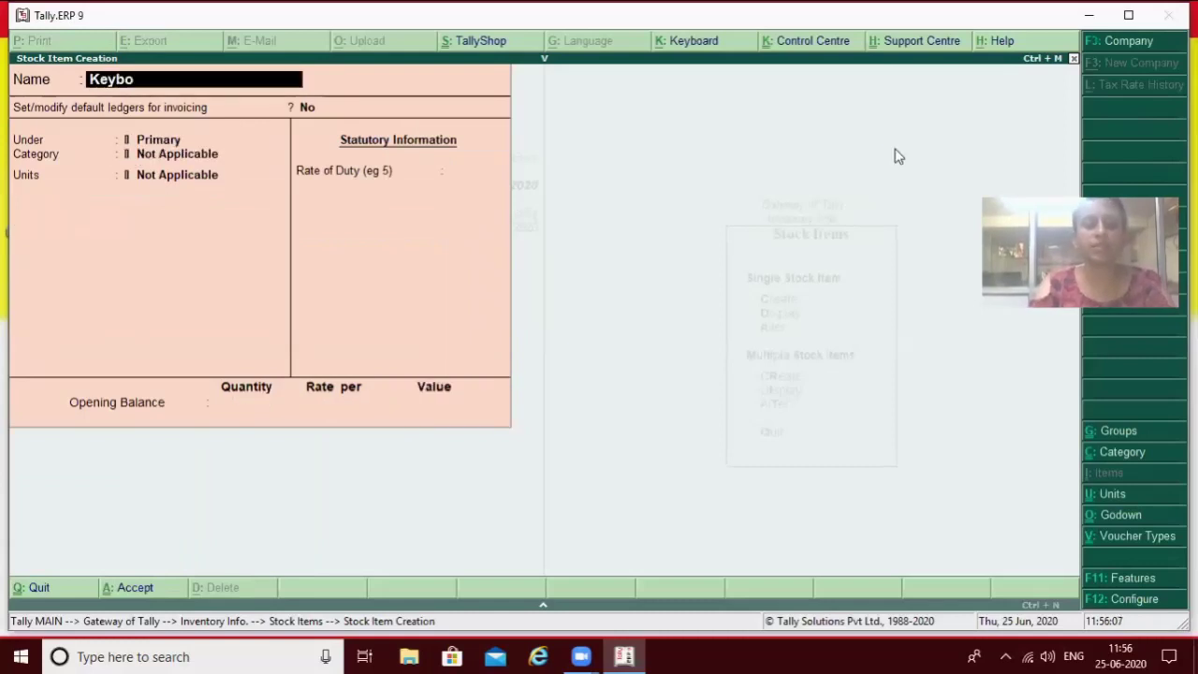
{"action": "type", "text": "ard"}
{"action": "key", "text": "Return"}
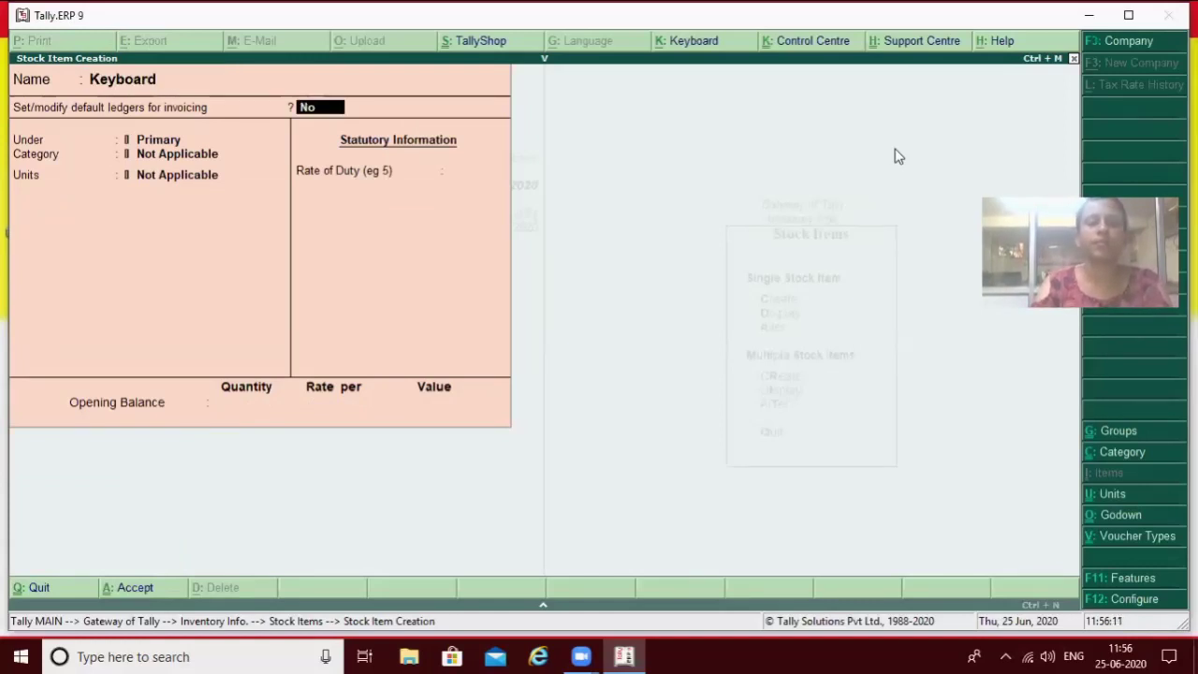
{"action": "key", "text": "Return"}
{"action": "key", "text": "Down"}
{"action": "key", "text": "Return"}
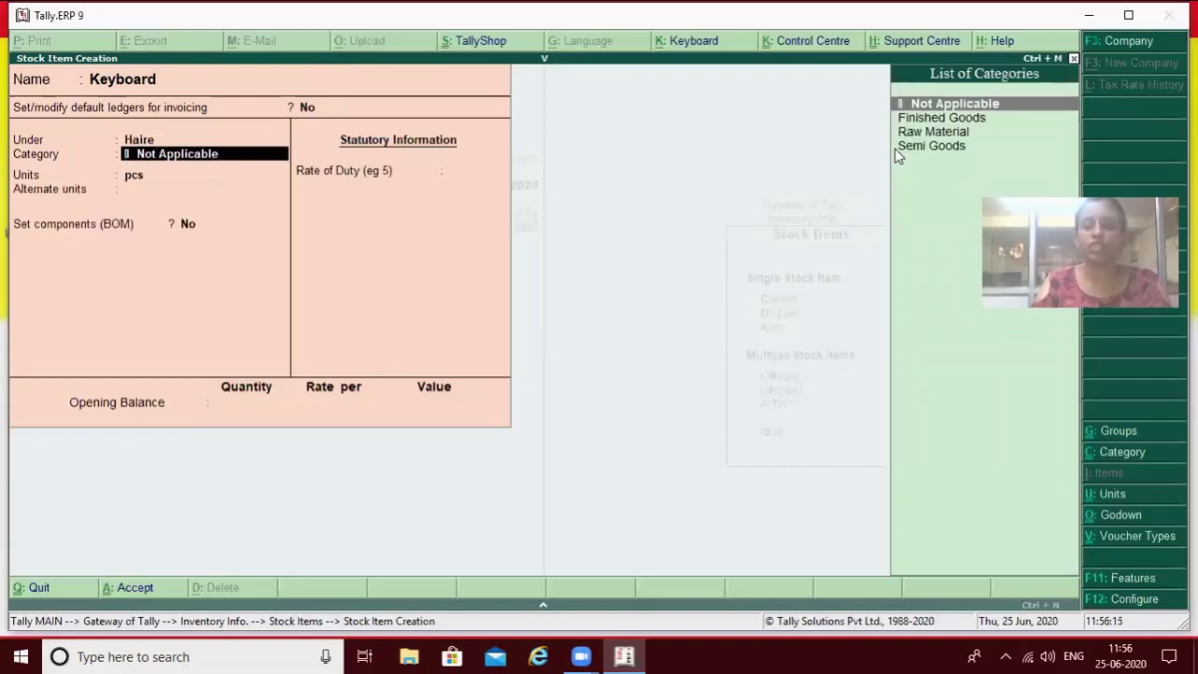
{"action": "key", "text": "Down"}
{"action": "key", "text": "Return"}
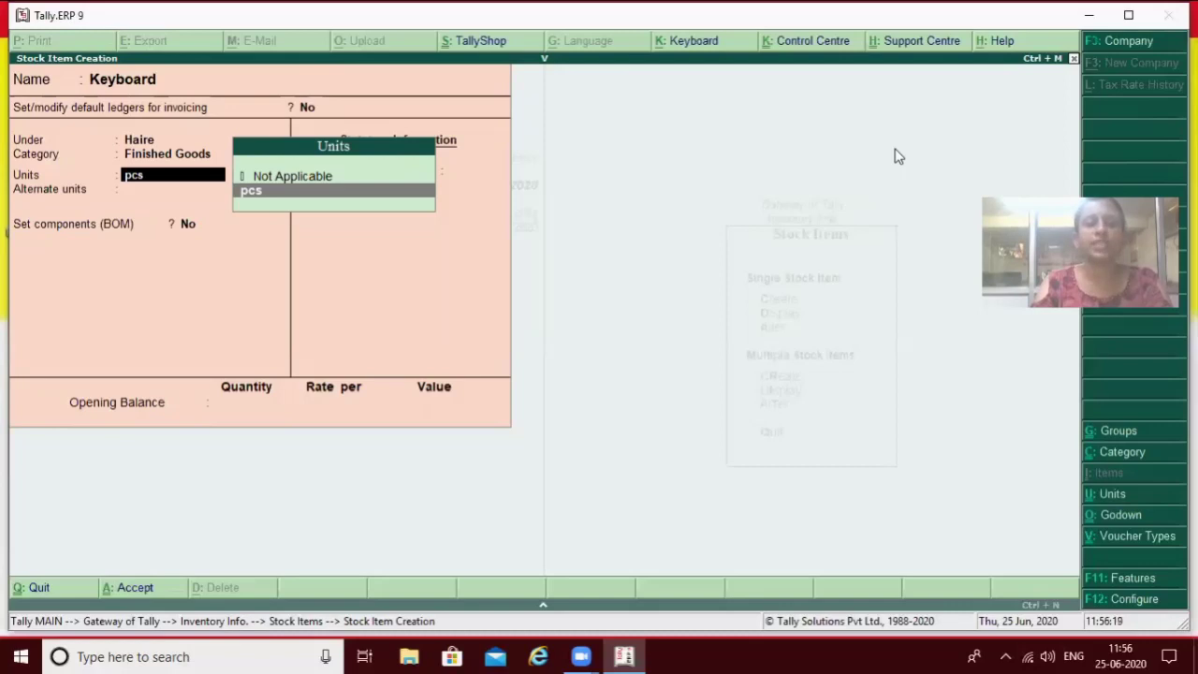
Set the Keyboard item's unit to pcs, with no alternate unit or components and a duty rate of 0, and enter an opening quantity of 6.
{"action": "key", "text": "Return"}
{"action": "key", "text": "Return"}
{"action": "key", "text": "Return"}
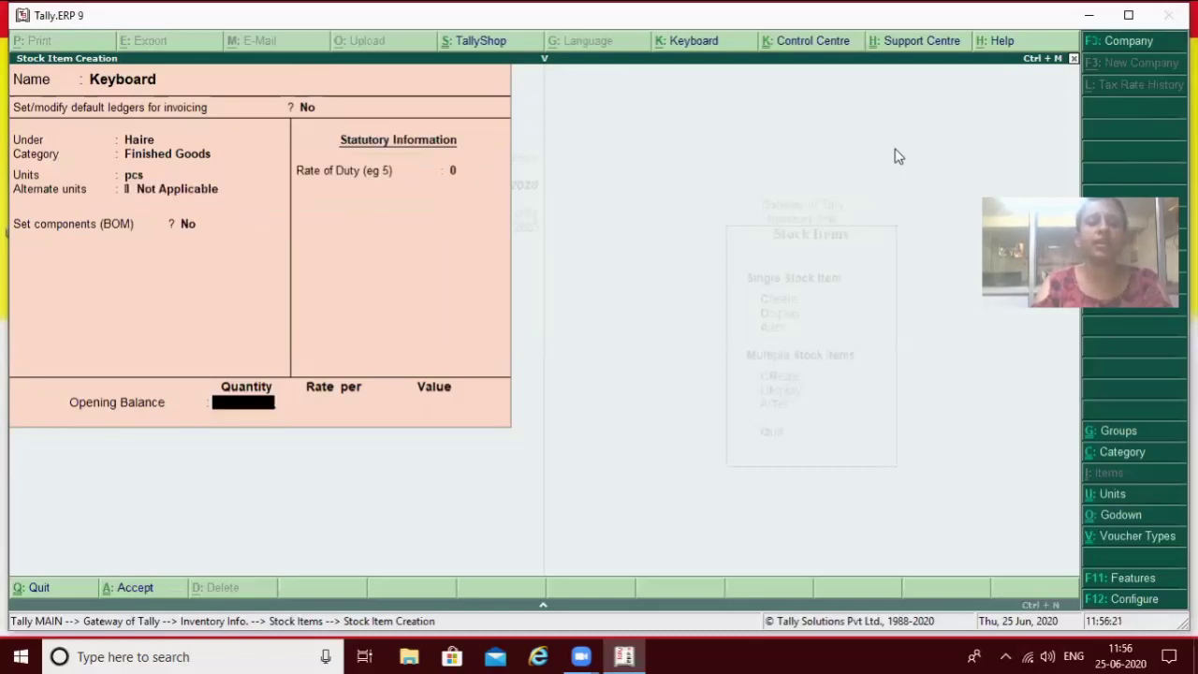
{"action": "type", "text": "6"}
{"action": "key", "text": "Return"}
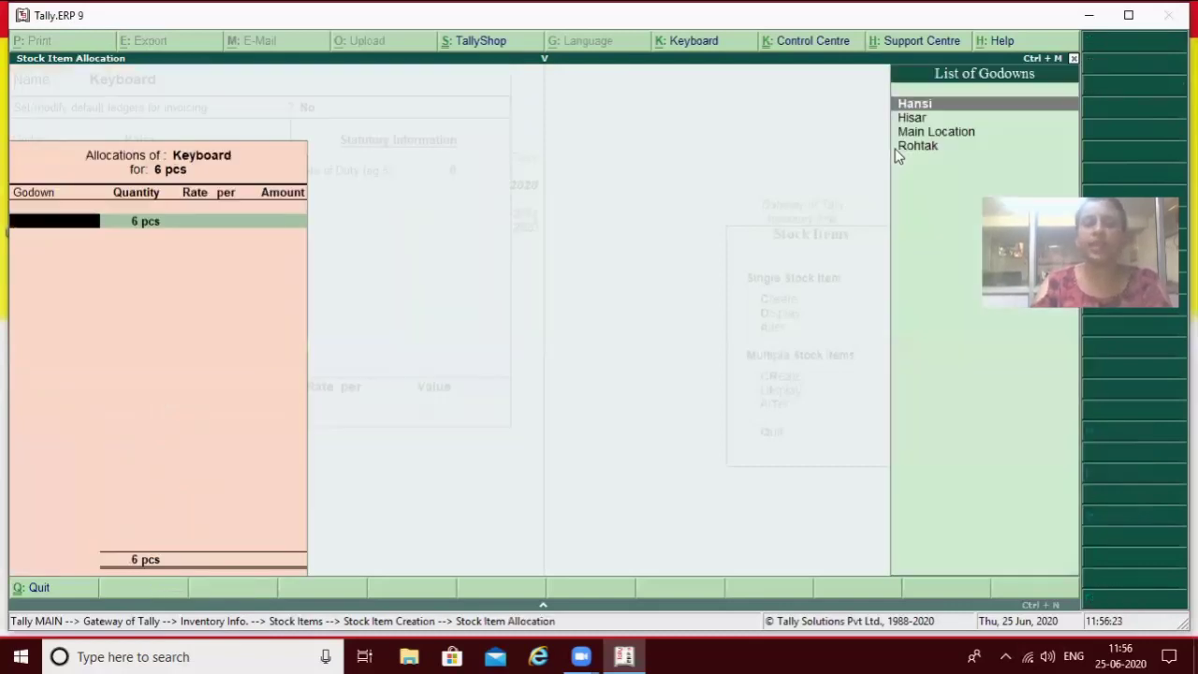
Allocate Keyboard's 6 pcs to the Hisar godown at a rate of 600 and save the item.
{"action": "type", "text": "H"}
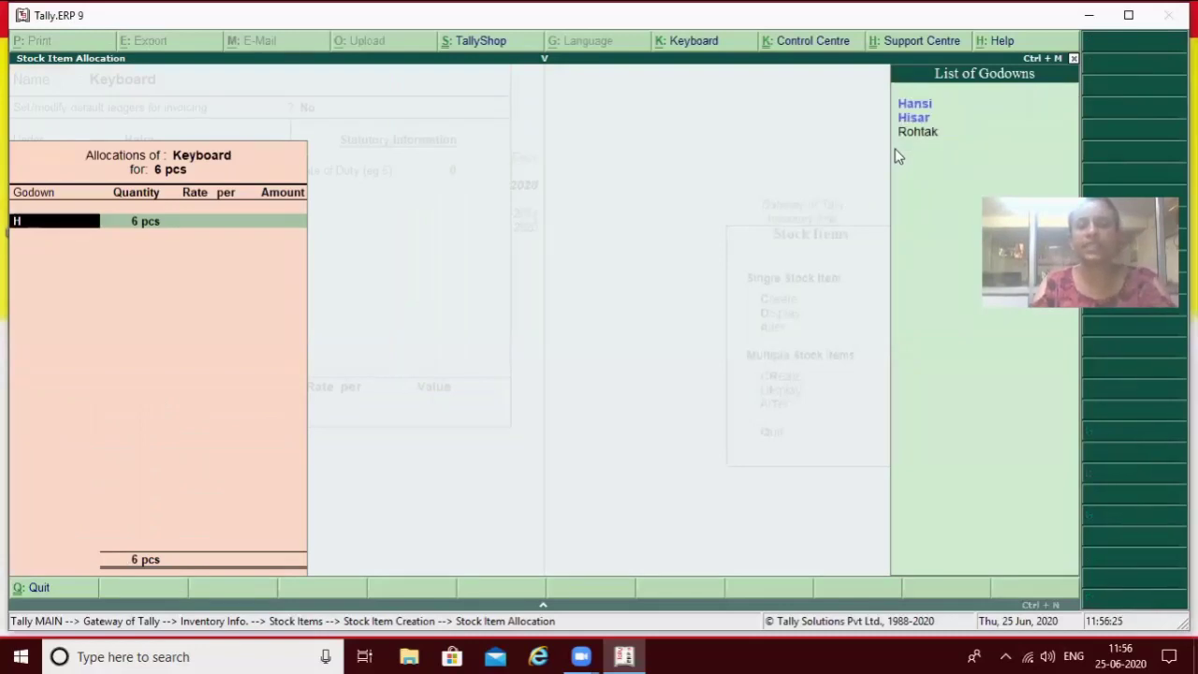
{"action": "key", "text": "Down"}
{"action": "key", "text": "Return"}
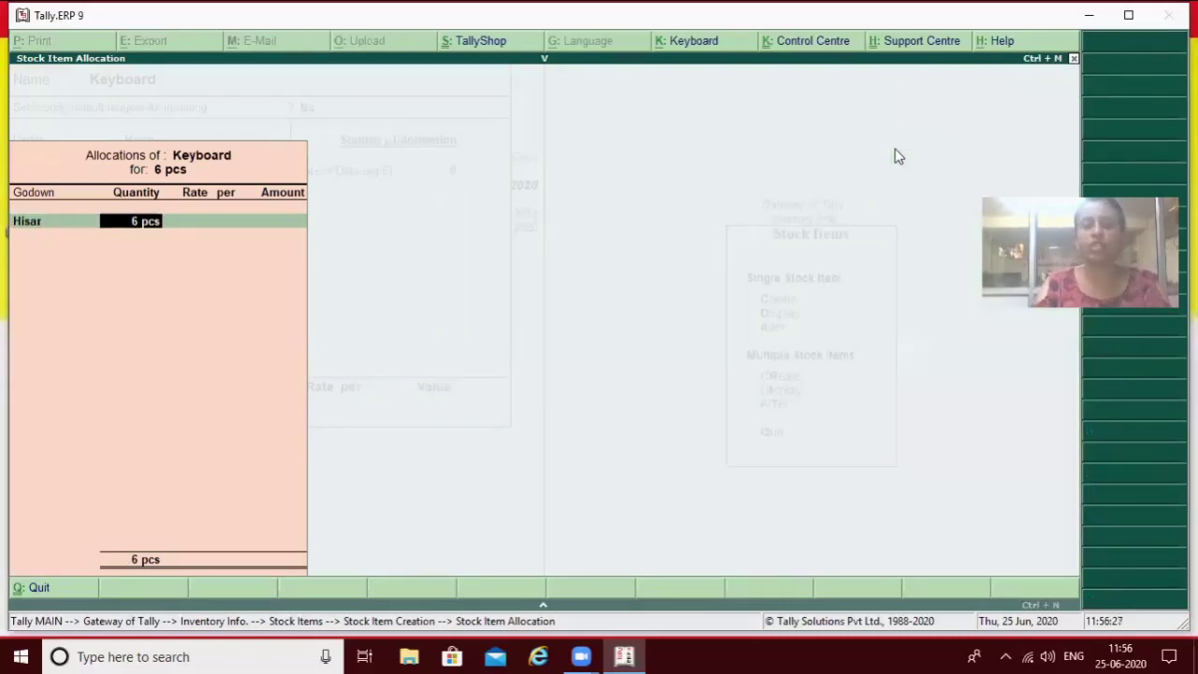
{"action": "key", "text": "Return"}
{"action": "type", "text": "600"}
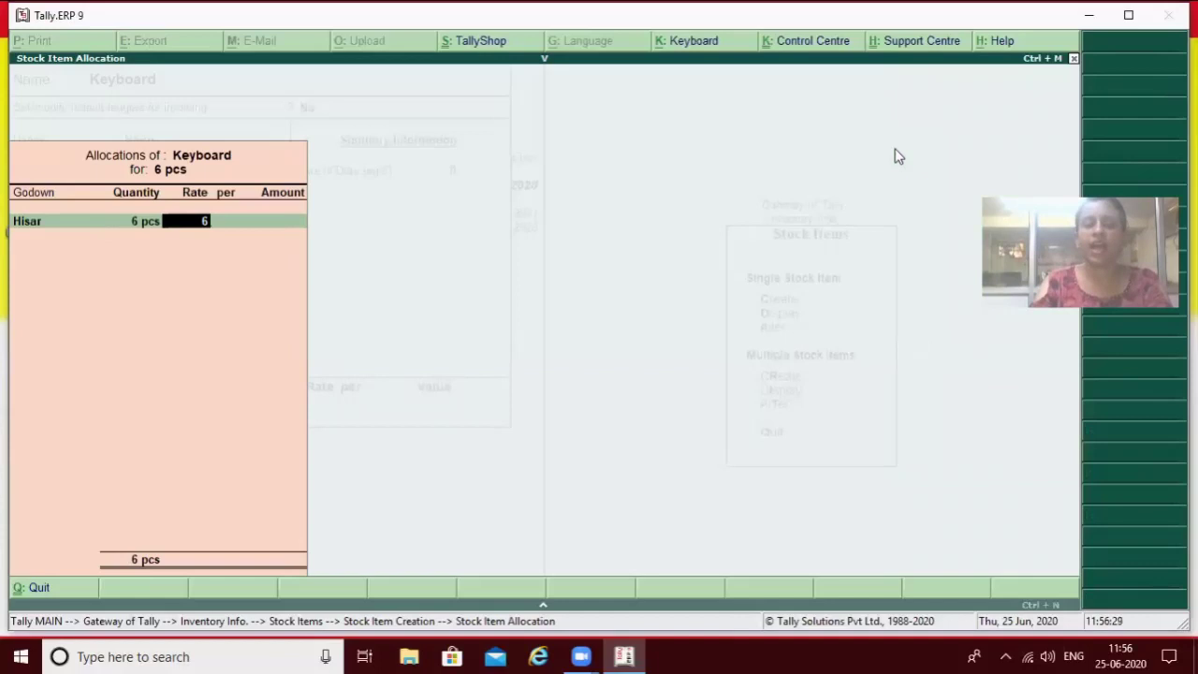
{"action": "key", "text": "Return"}
{"action": "key", "text": "Return"}
{"action": "key", "text": "Return"}
{"action": "key", "text": "Return"}
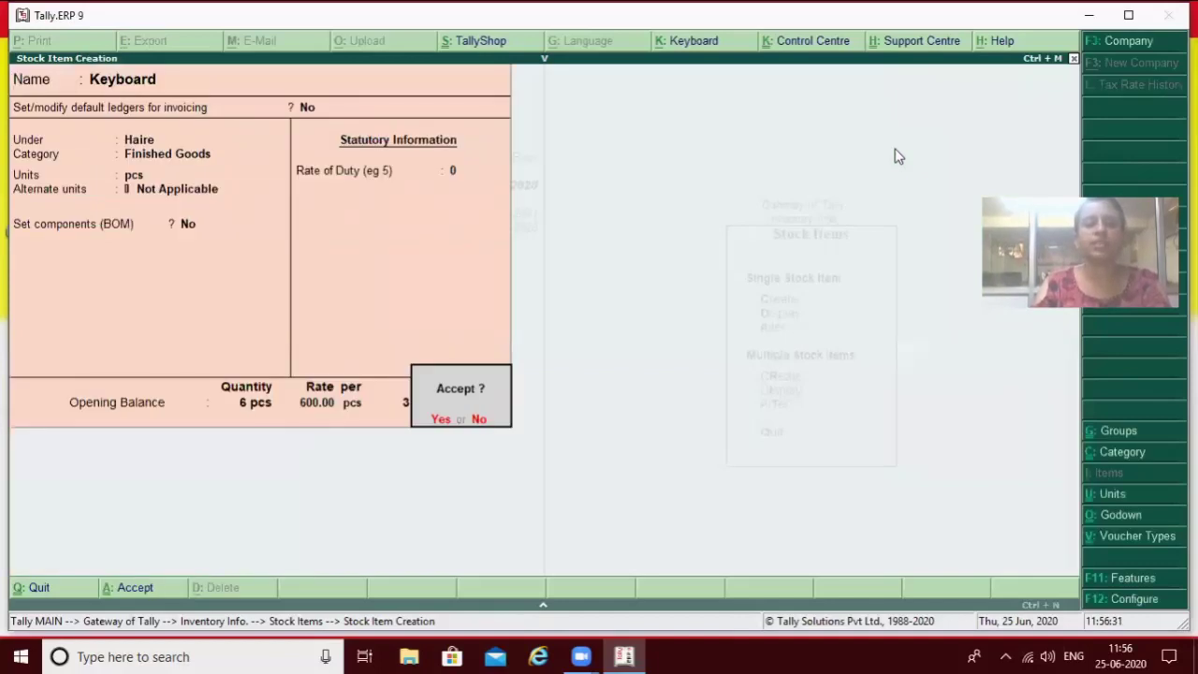
{"action": "key", "text": "Return"}
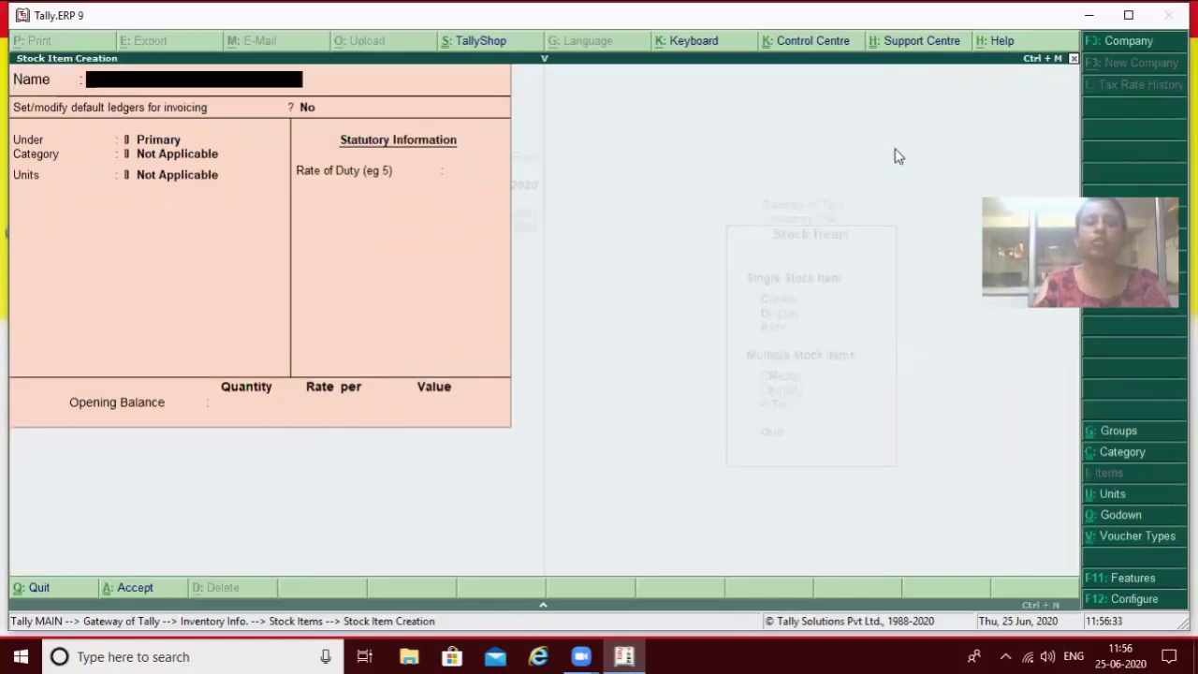
Start a stock item named Motherboard under the Haire group with the category Raw Material.
{"action": "type", "text": "Mother"}
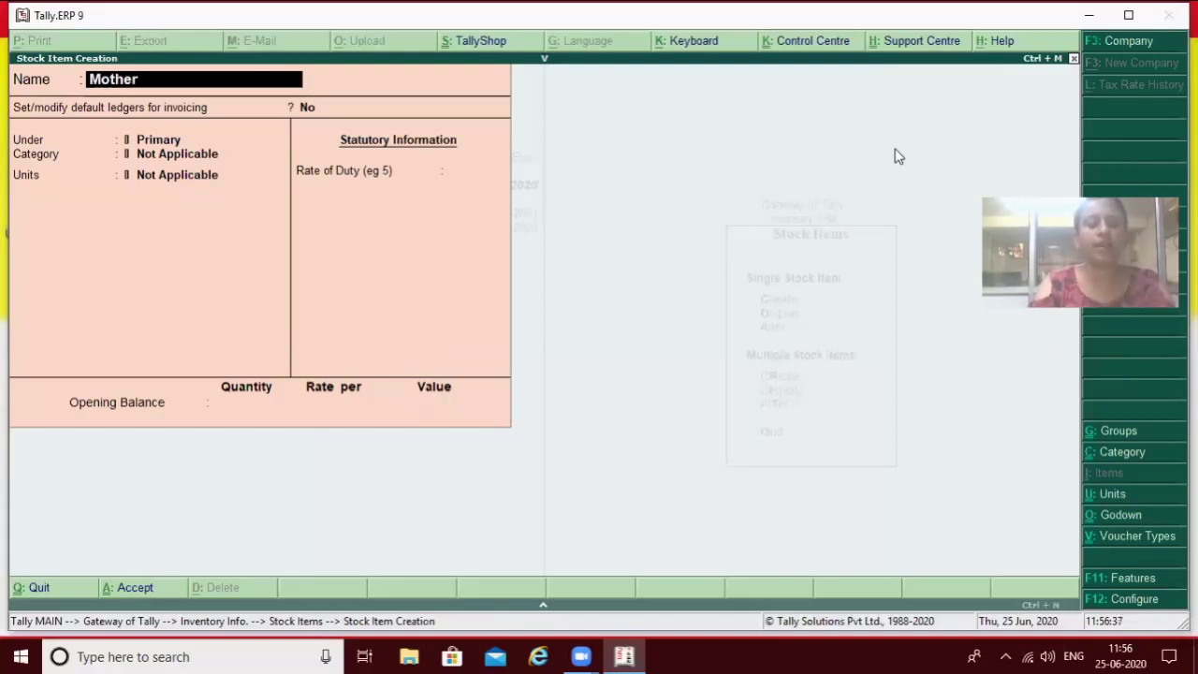
{"action": "type", "text": "board"}
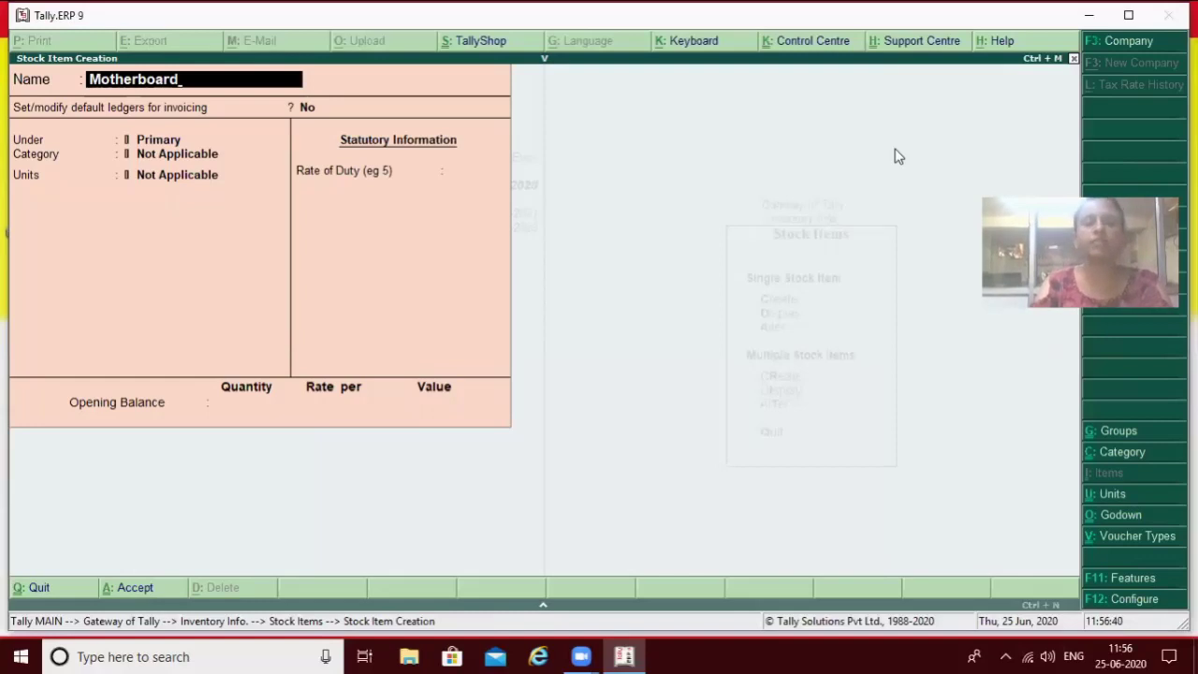
{"action": "key", "text": "Return"}
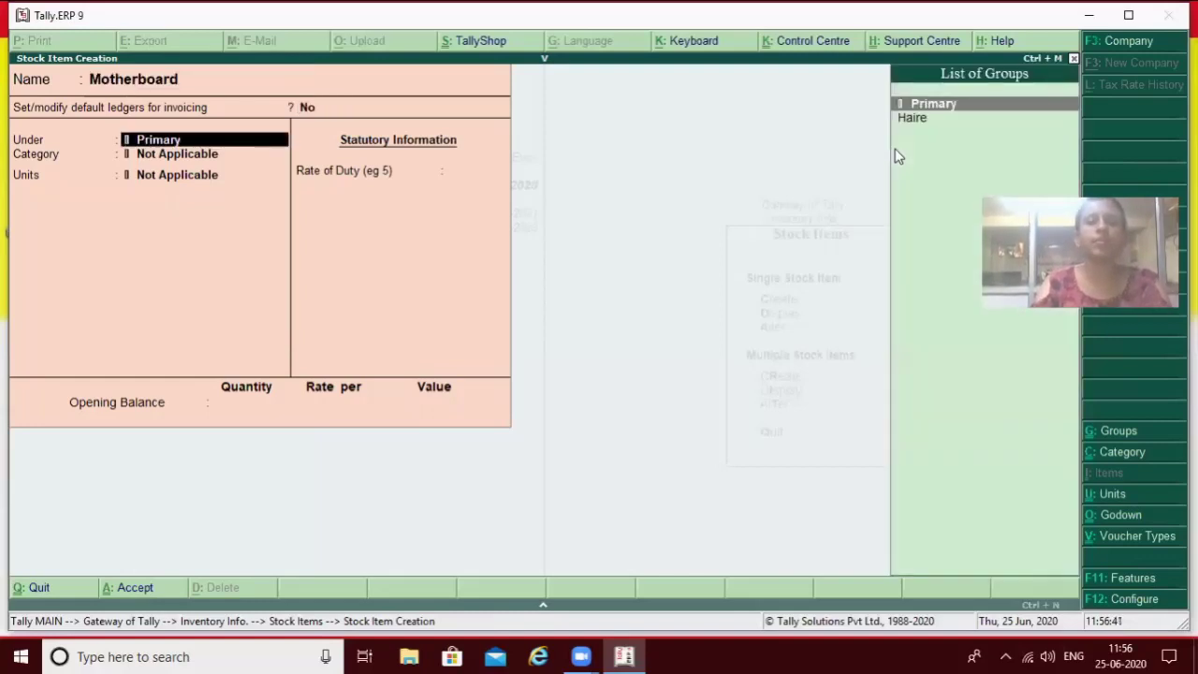
{"action": "key", "text": "Down"}
{"action": "key", "text": "Return"}
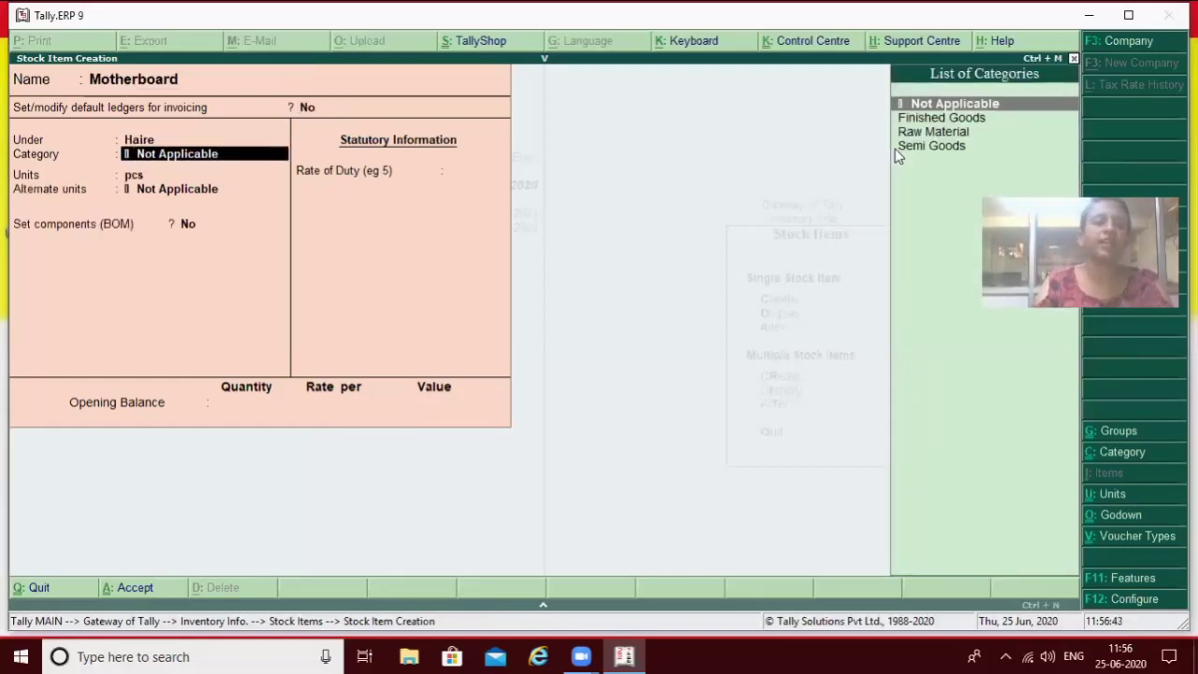
{"action": "key", "text": "Down"}
{"action": "key", "text": "Down"}
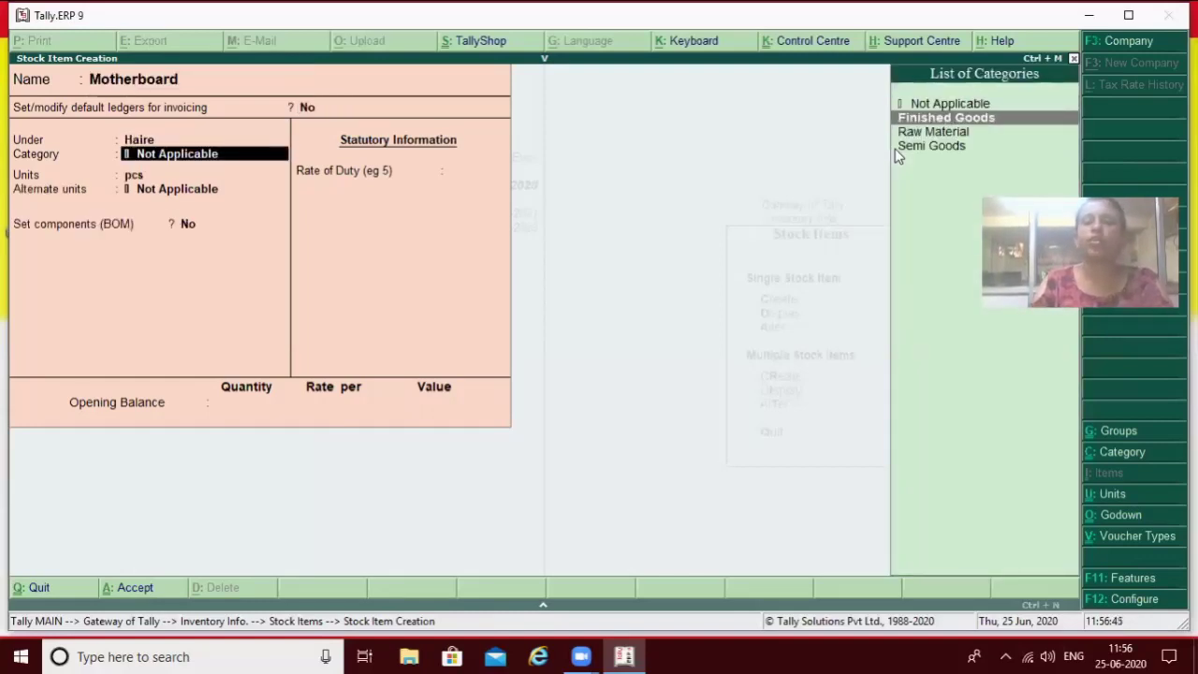
{"action": "key", "text": "Return"}
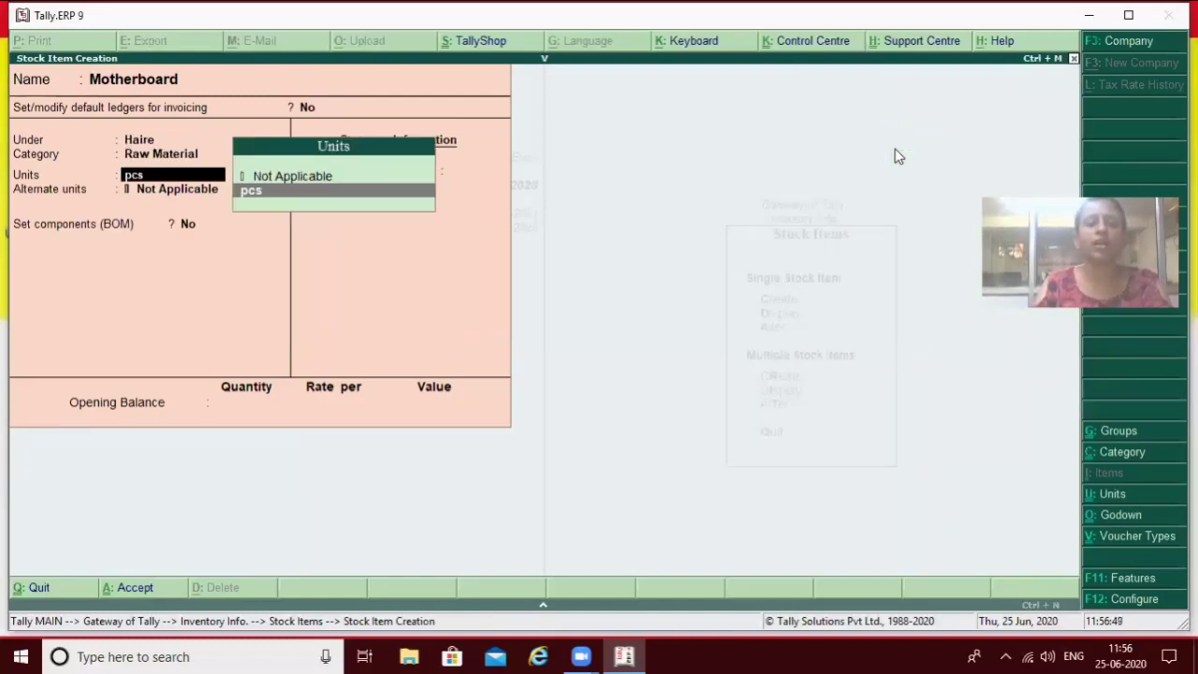
Set Motherboard's unit to pcs, with no alternate unit or components and a duty rate of 0, and enter an opening quantity of 10.
{"action": "key", "text": "Return"}
{"action": "key", "text": "Return"}
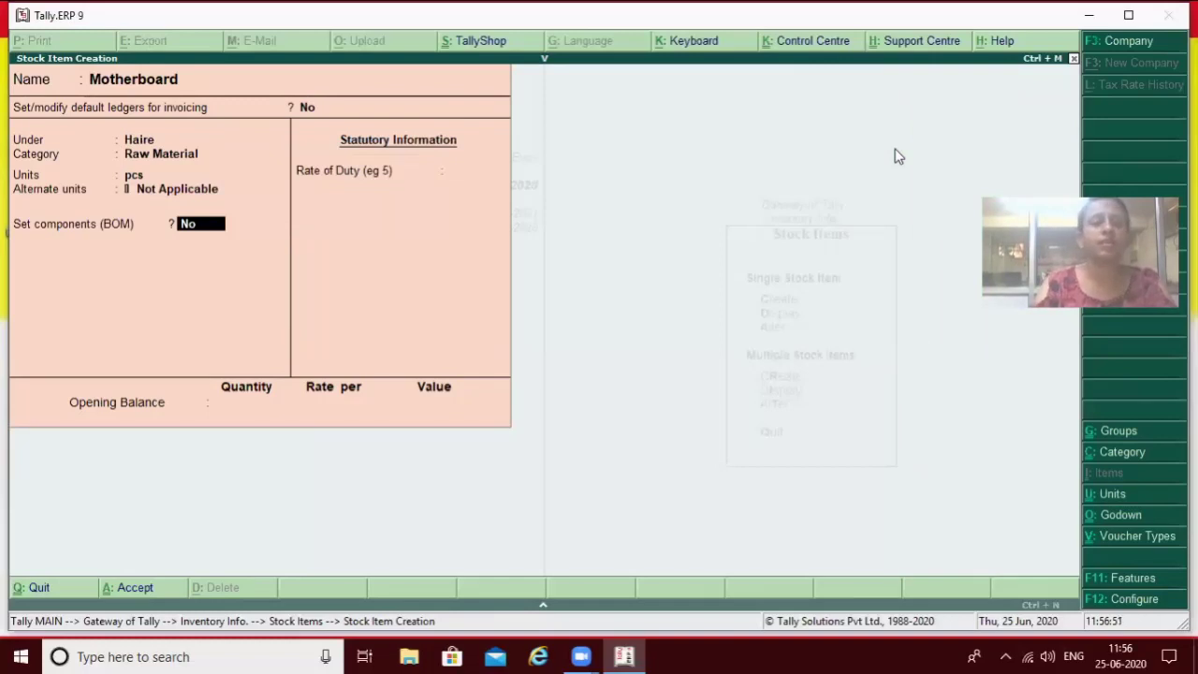
{"action": "key", "text": "Return"}
{"action": "key", "text": "Return"}
{"action": "type", "text": "10"}
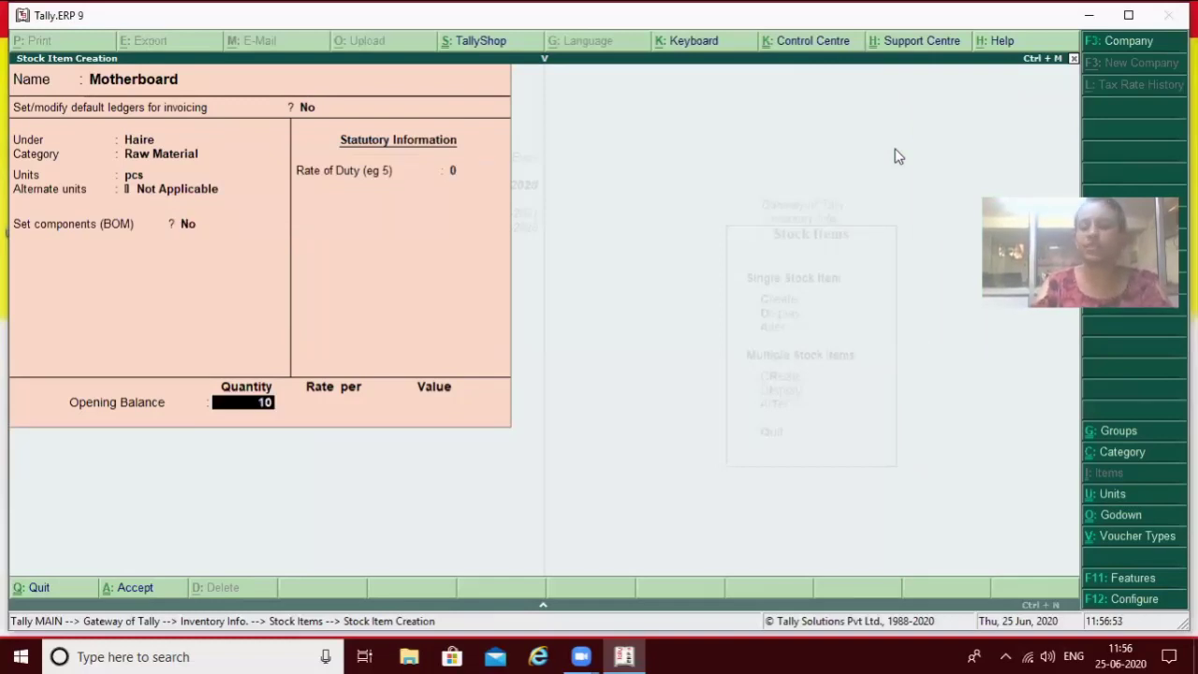
{"action": "key", "text": "Return"}
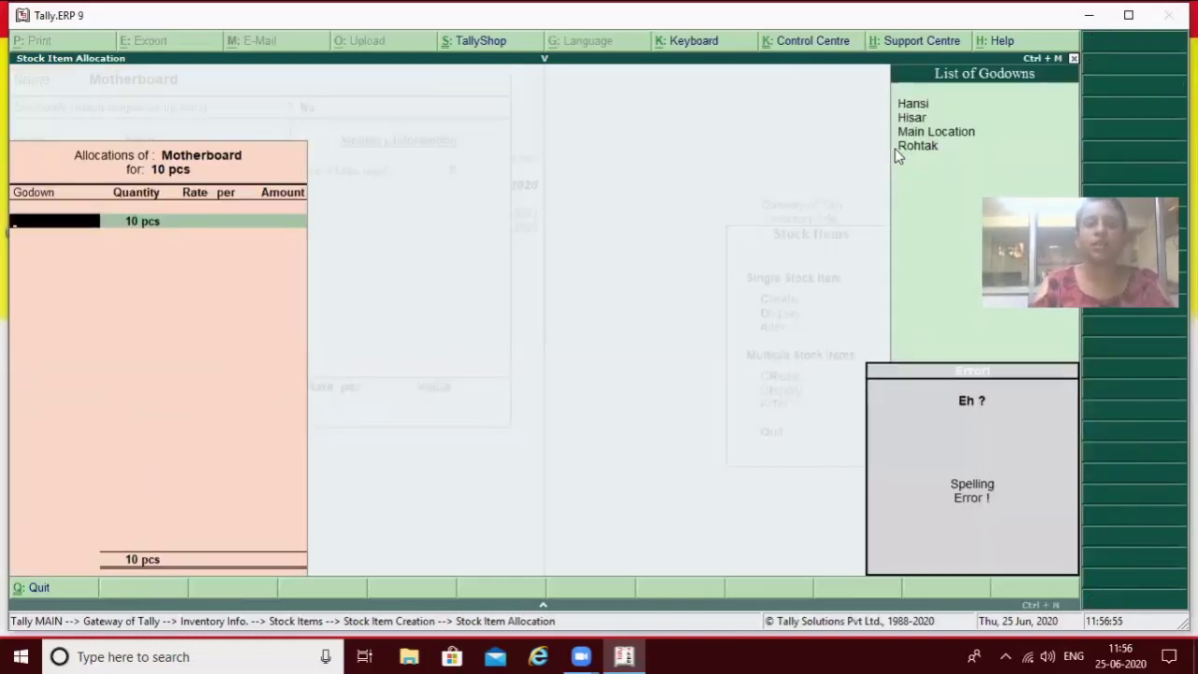
Allocate Motherboard's 10 pcs to the Rohtak godown at a rate of 2,500 and save the item.
{"action": "key", "text": "Escape"}
{"action": "key", "text": "Down"}
{"action": "key", "text": "Down"}
{"action": "key", "text": "Down"}
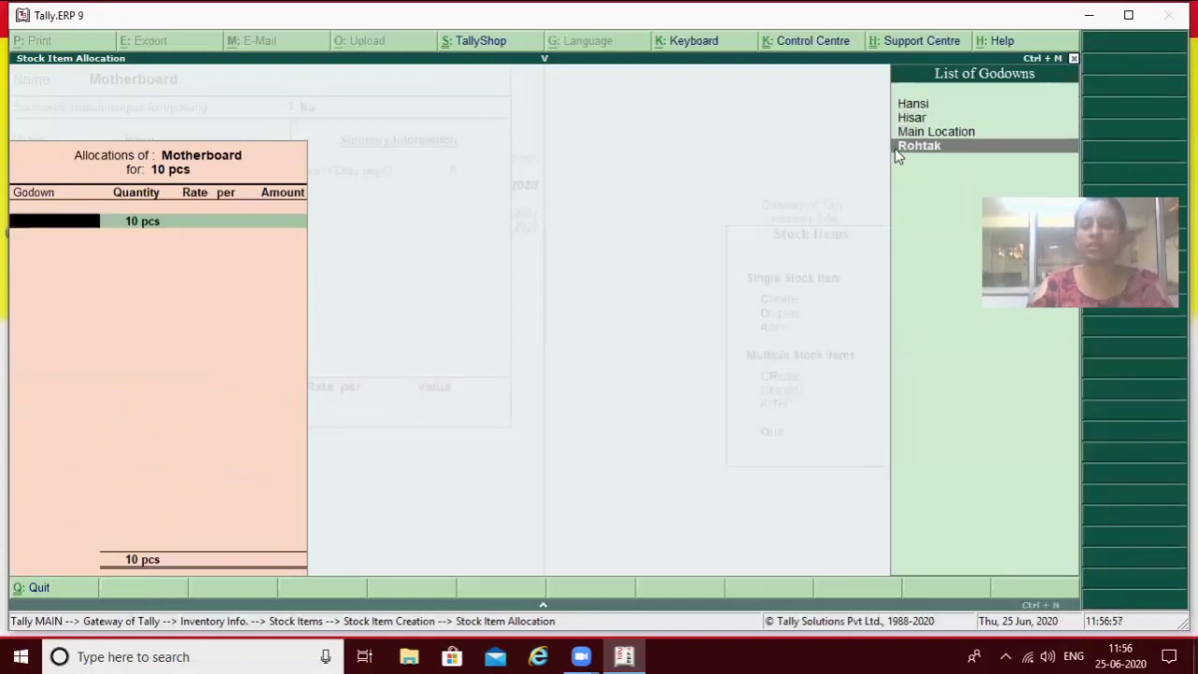
{"action": "key", "text": "Return"}
{"action": "key", "text": "Return"}
{"action": "type", "text": "2,500"}
{"action": "key", "text": "Return"}
{"action": "key", "text": "Return"}
{"action": "key", "text": "Return"}
{"action": "key", "text": "Return"}
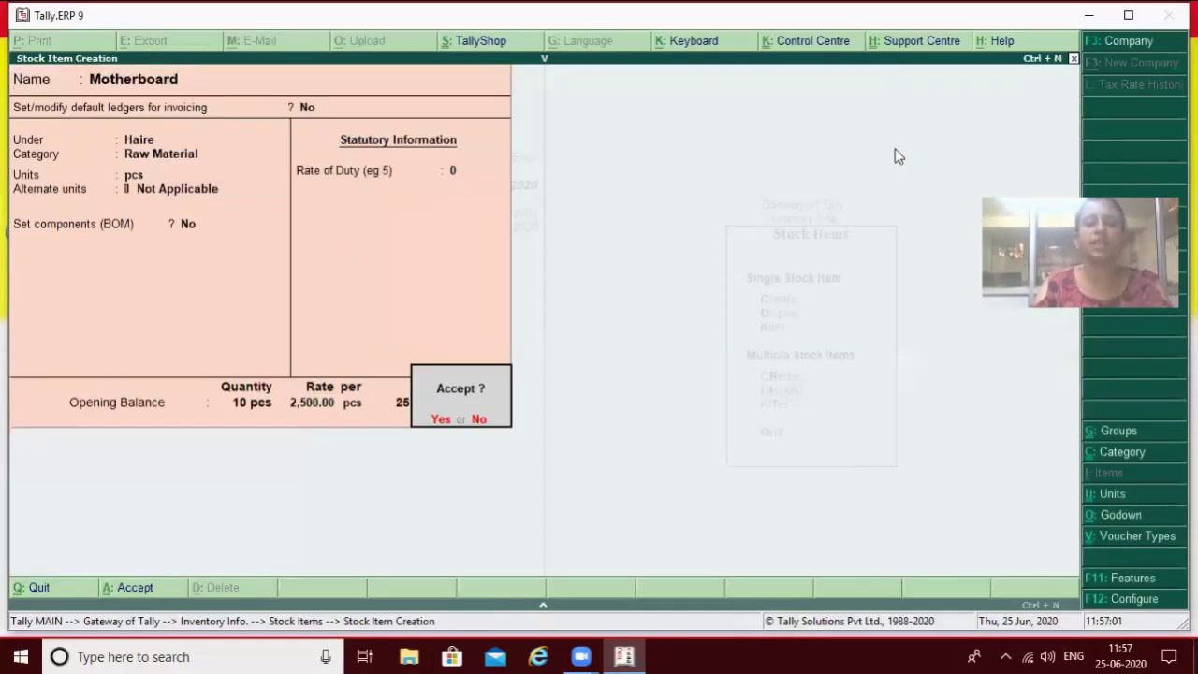
{"action": "key", "text": "Return"}
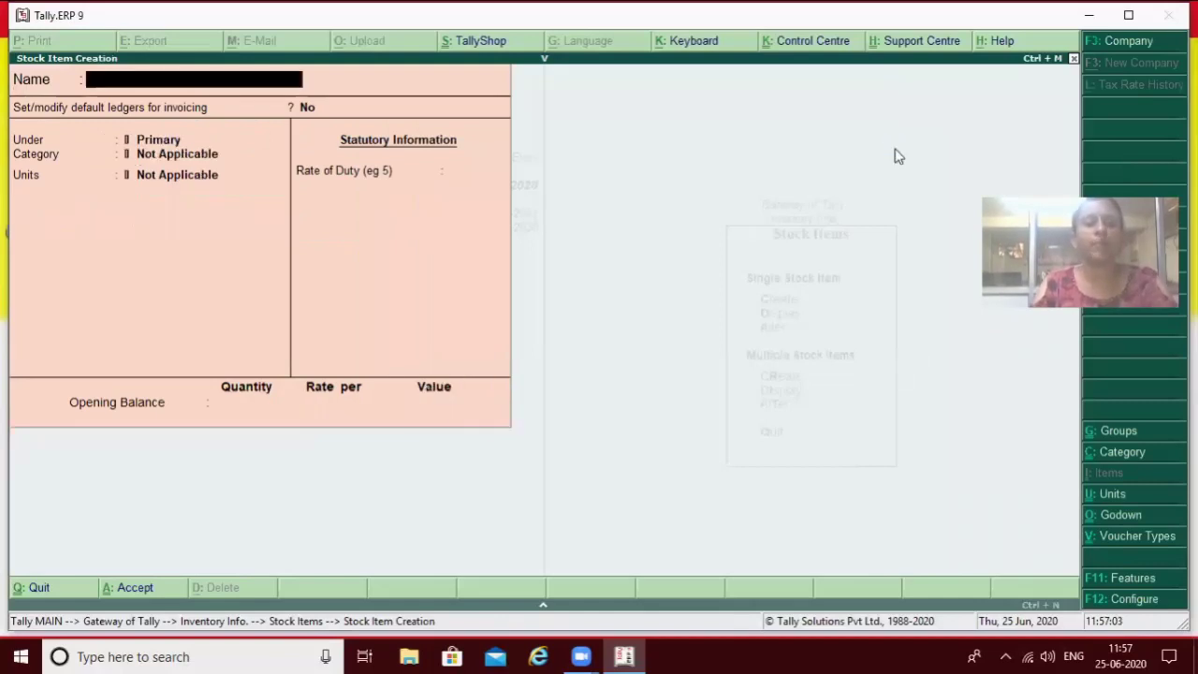
Leave stock item creation and return to the Gateway of Tally.
{"action": "key", "text": "Escape"}
{"action": "key", "text": "Return"}
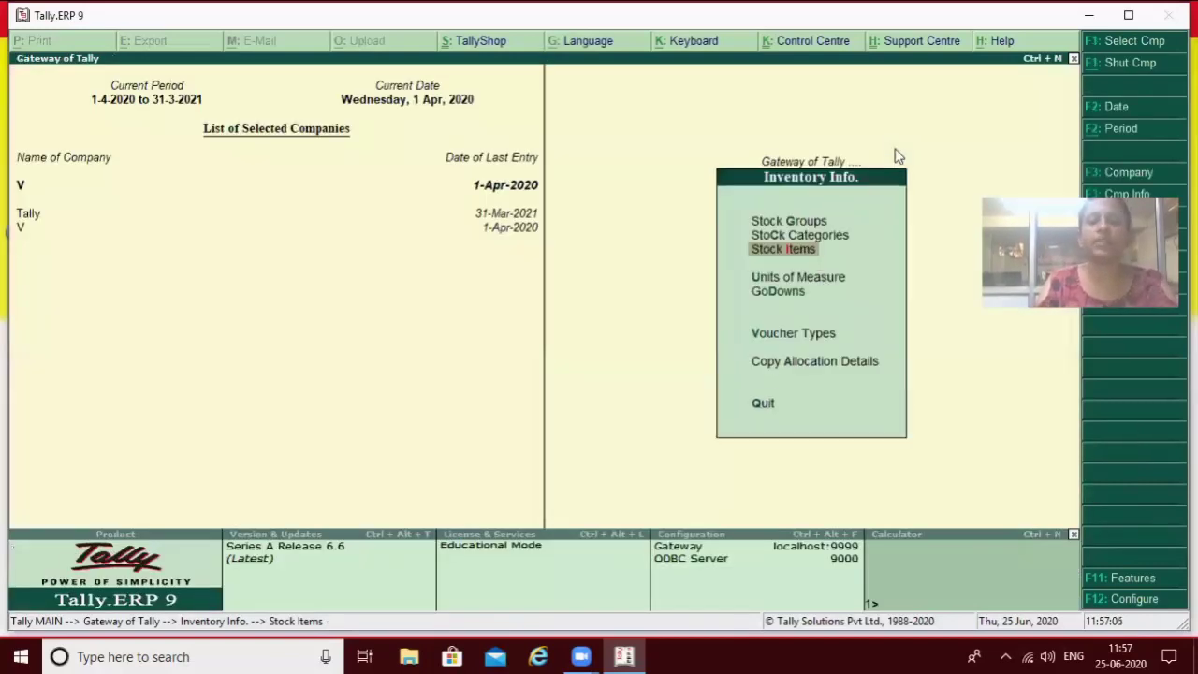
{"action": "key", "text": "Escape"}
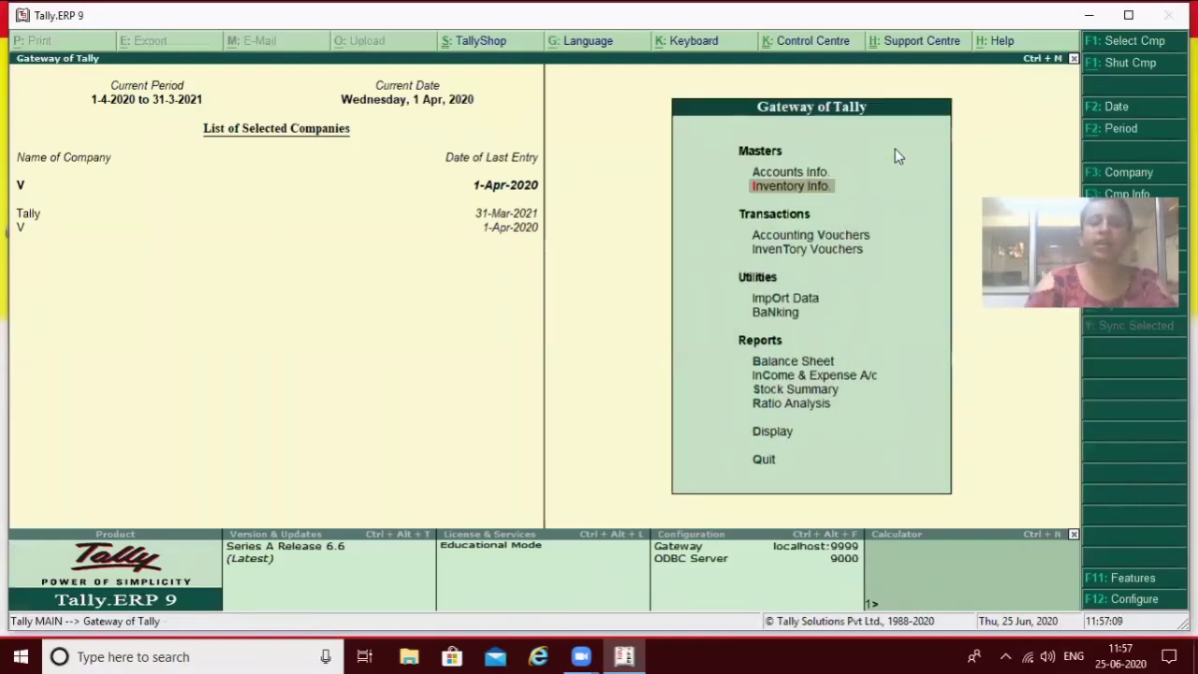
Examine company V's inventory features, including the multiple godowns and stock categories settings, and leave without changes.
{"action": "key", "text": "F11"}
{"action": "key", "text": "Down"}
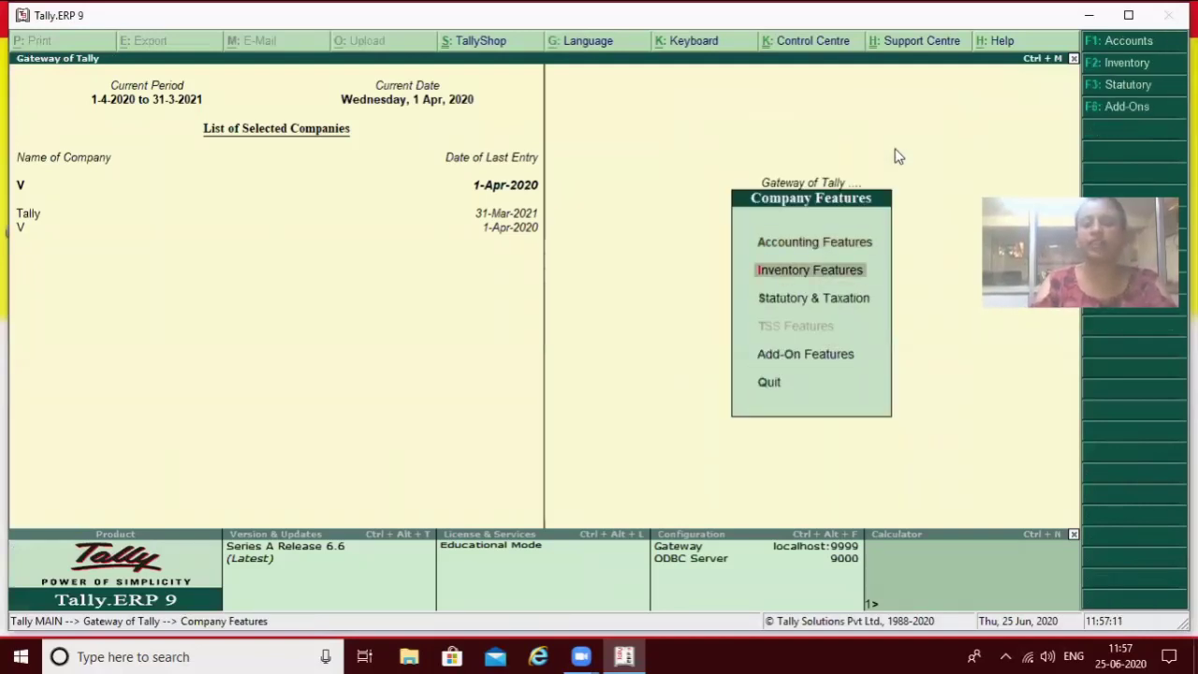
{"action": "key", "text": "Return"}
{"action": "key", "text": "Return"}
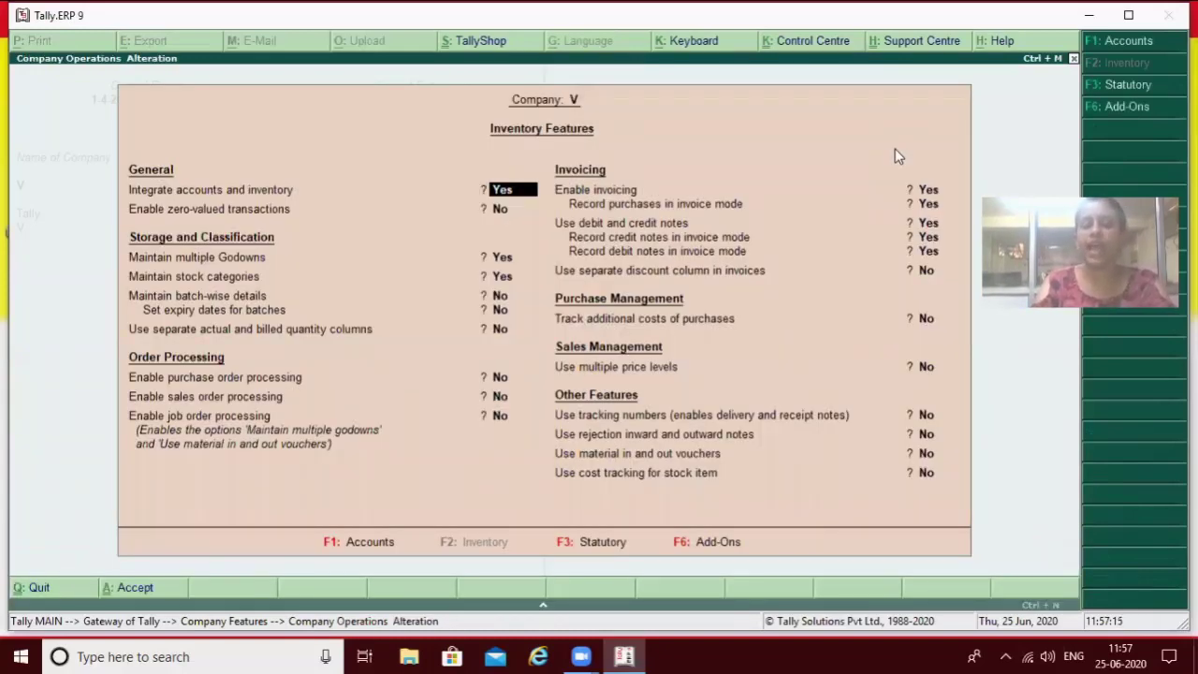
{"action": "key", "text": "Escape"}
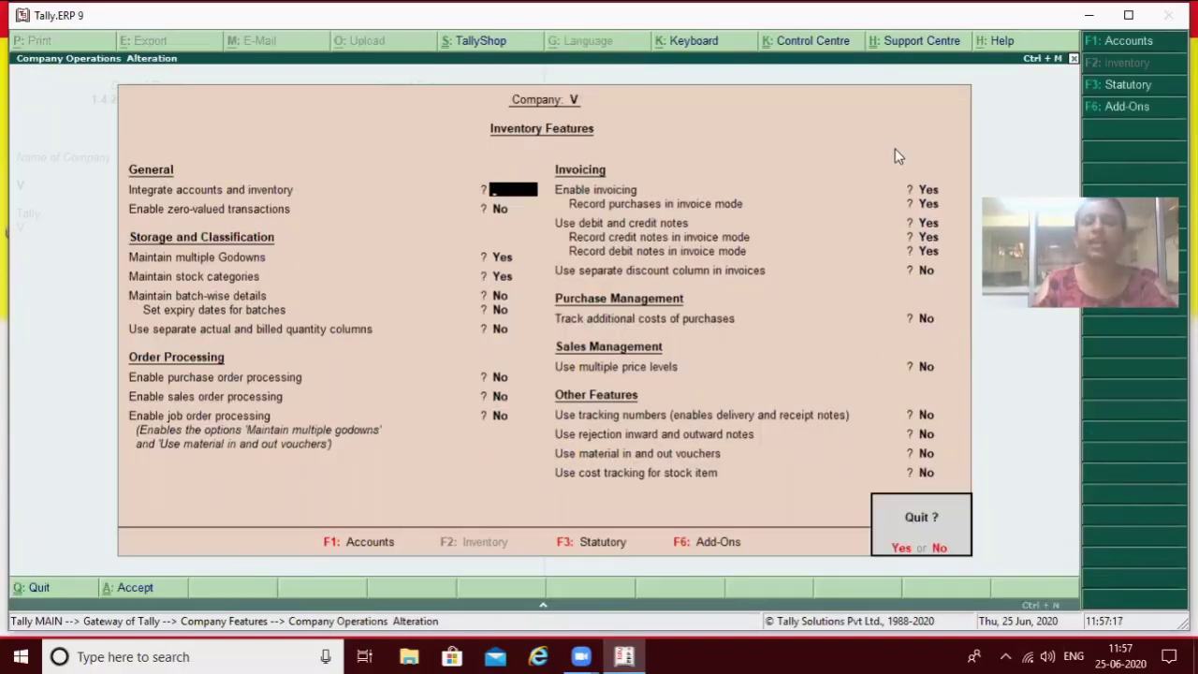
{"action": "key", "text": "Return"}
{"action": "key", "text": "Escape"}
{"action": "key", "text": "Escape"}
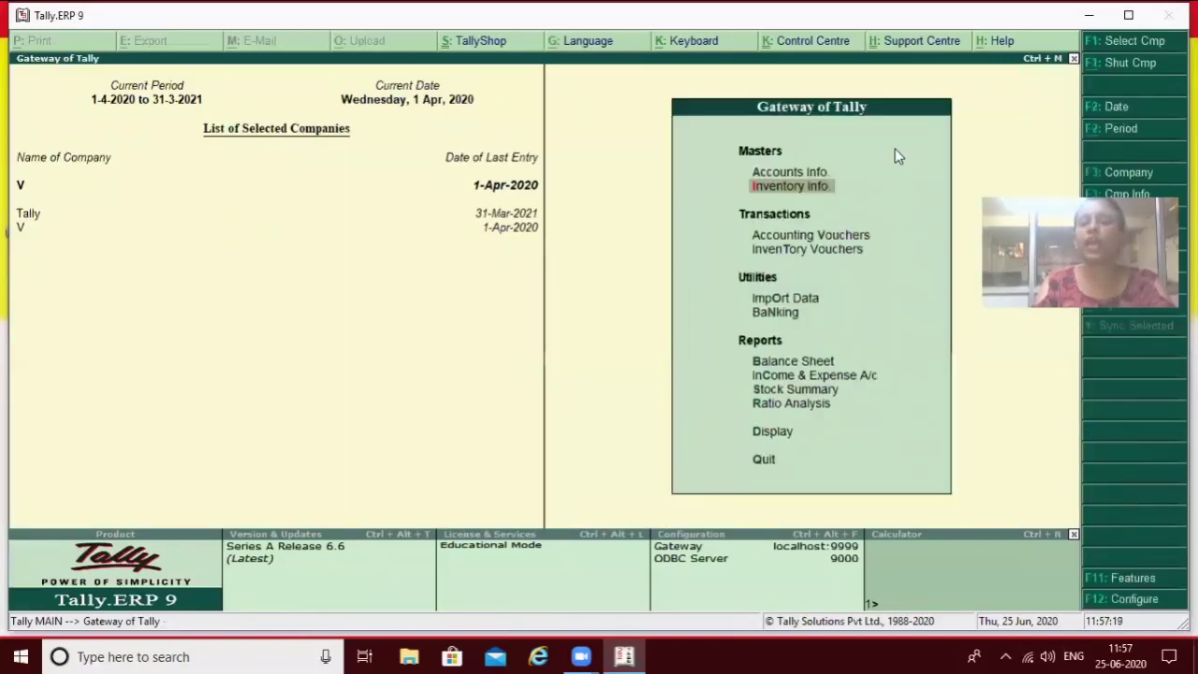
{"action": "key", "text": "d"}
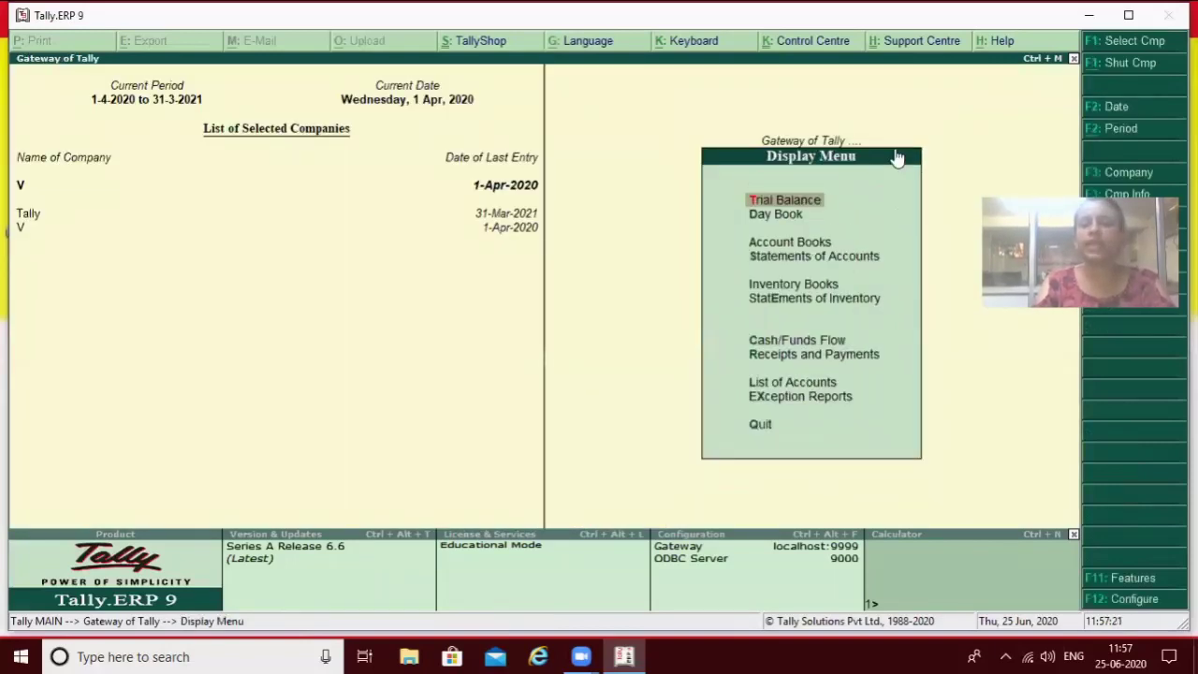
{"action": "key", "text": "Down"}
{"action": "key", "text": "Down"}
{"action": "key", "text": "Down"}
{"action": "key", "text": "Down"}
{"action": "key", "text": "Down"}
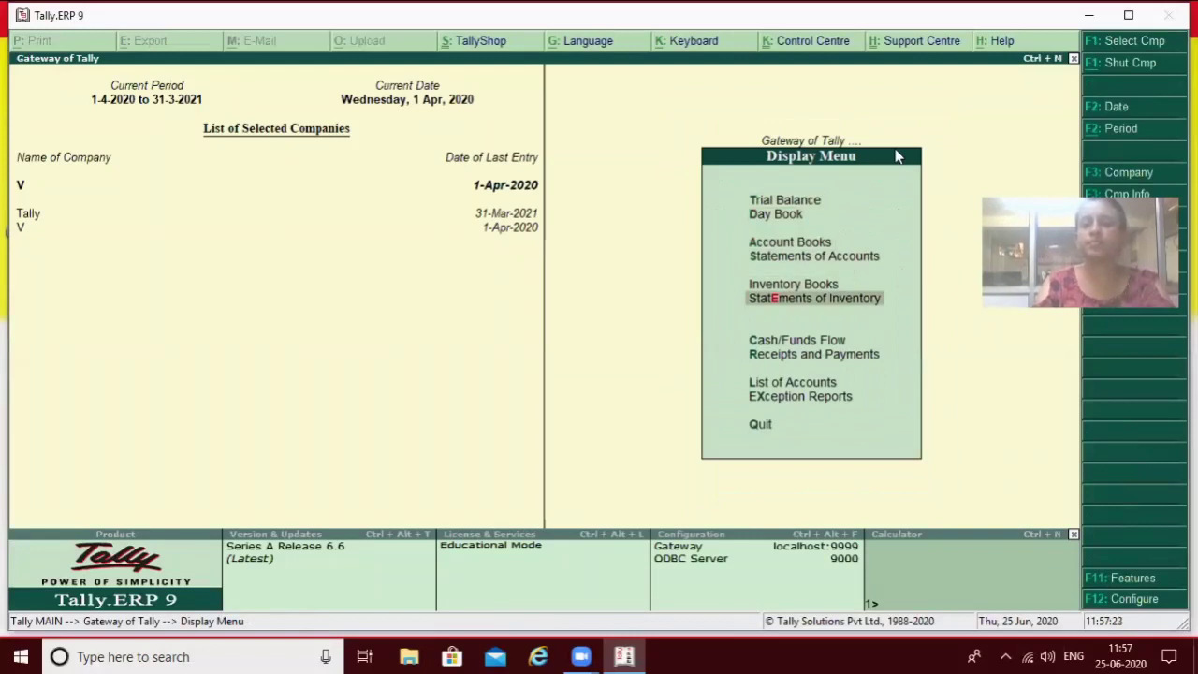
{"action": "key", "text": "Return"}
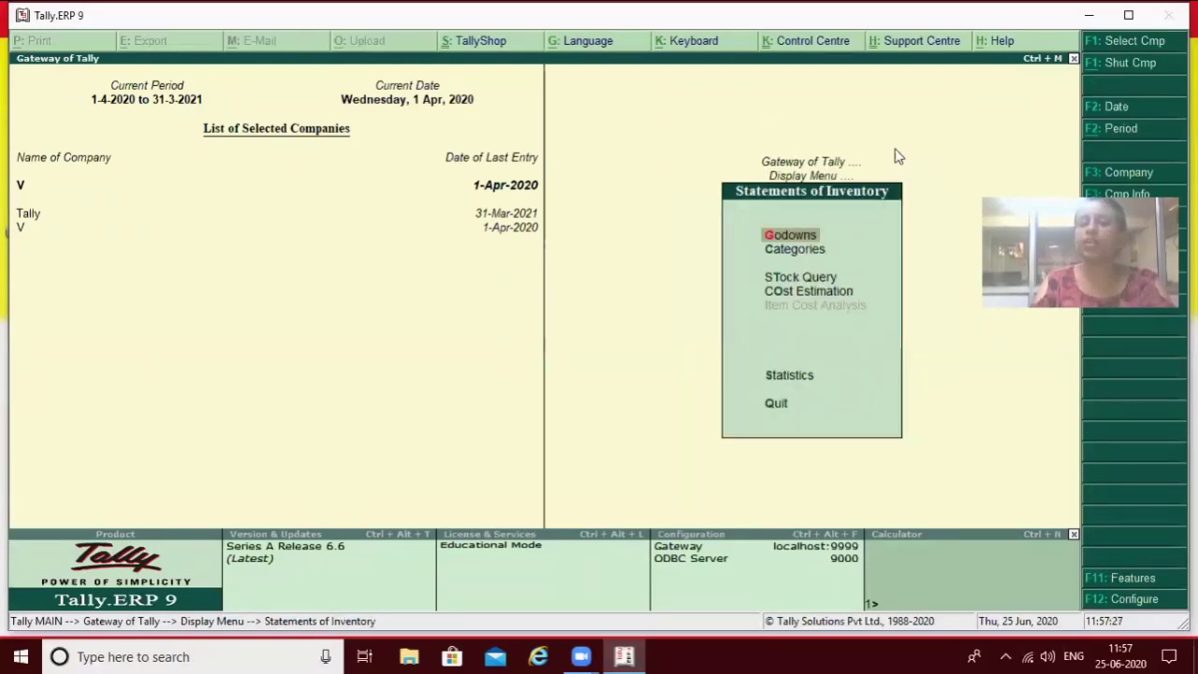
{"action": "key", "text": "Escape"}
{"action": "key", "text": "Escape"}
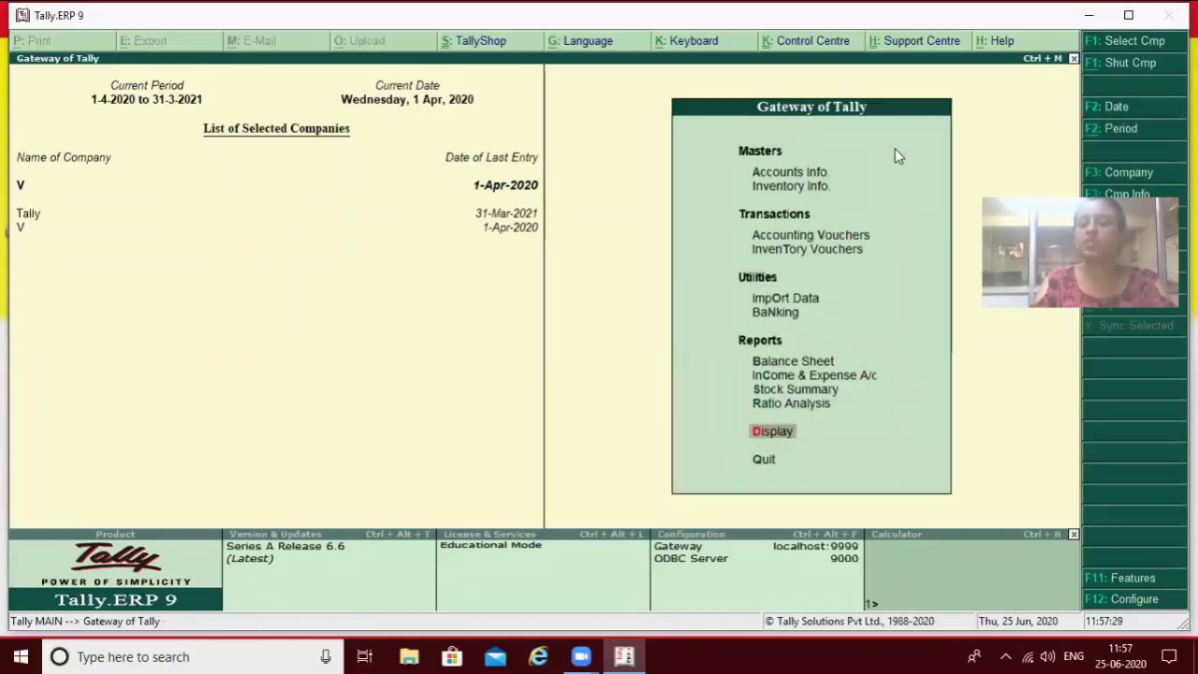
Display the stock category summary for Semi Goods from the inventory statements, and return to the category selection.
{"action": "key", "text": "Return"}
{"action": "key", "text": "Down"}
{"action": "key", "text": "Down"}
{"action": "key", "text": "Down"}
{"action": "key", "text": "Down"}
{"action": "key", "text": "Down"}
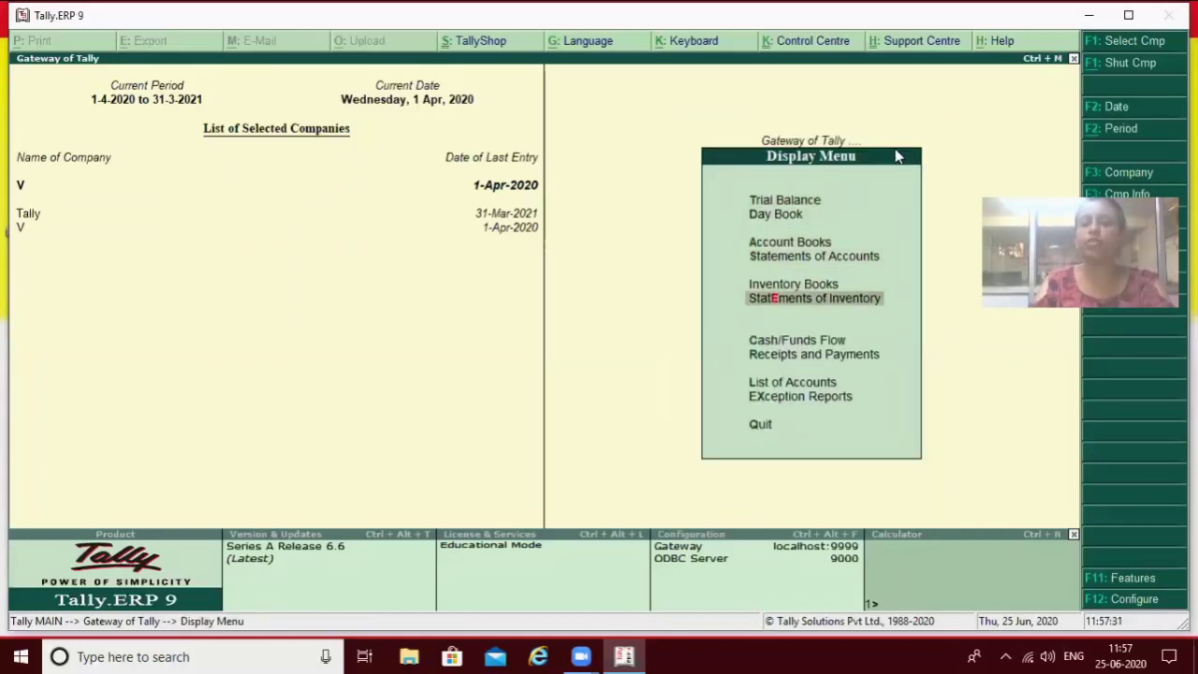
{"action": "key", "text": "Return"}
{"action": "key", "text": "Down"}
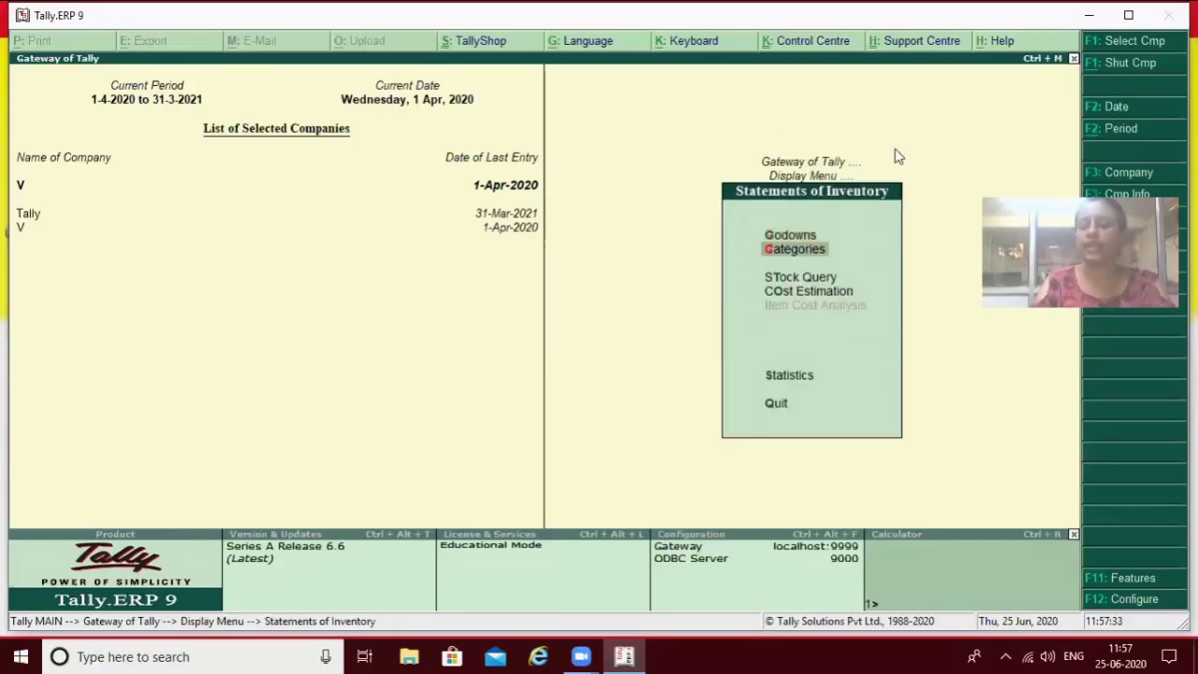
{"action": "key", "text": "Return"}
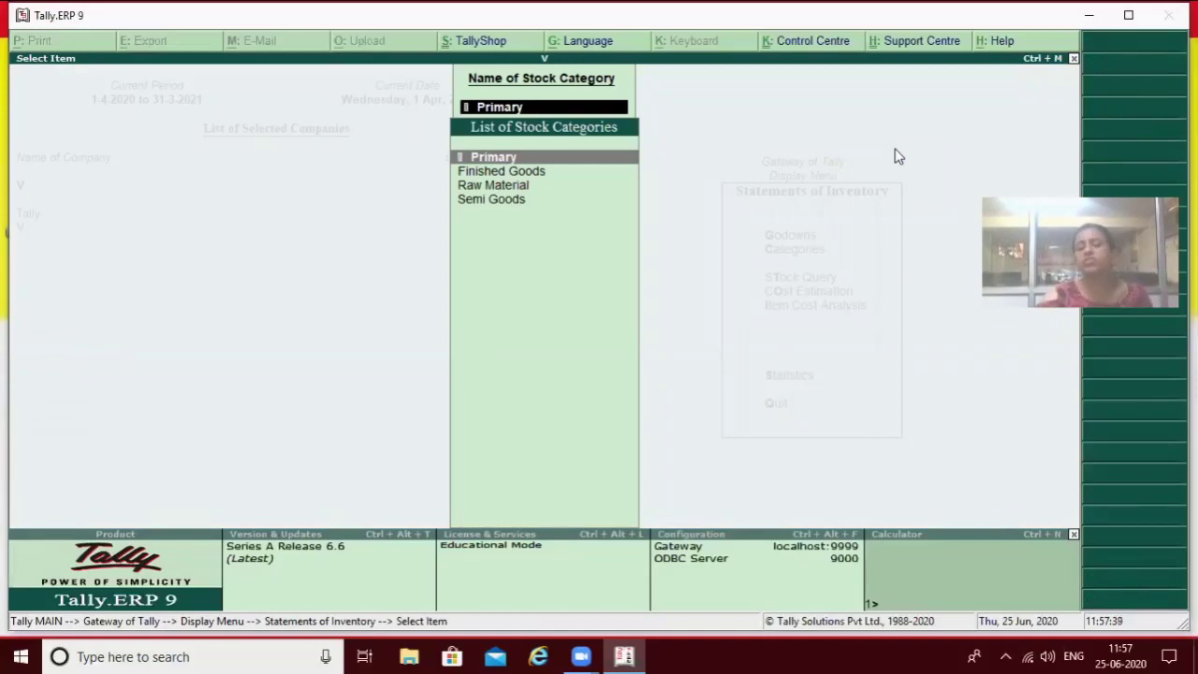
{"action": "key", "text": "Down"}
{"action": "key", "text": "Down"}
{"action": "key", "text": "Down"}
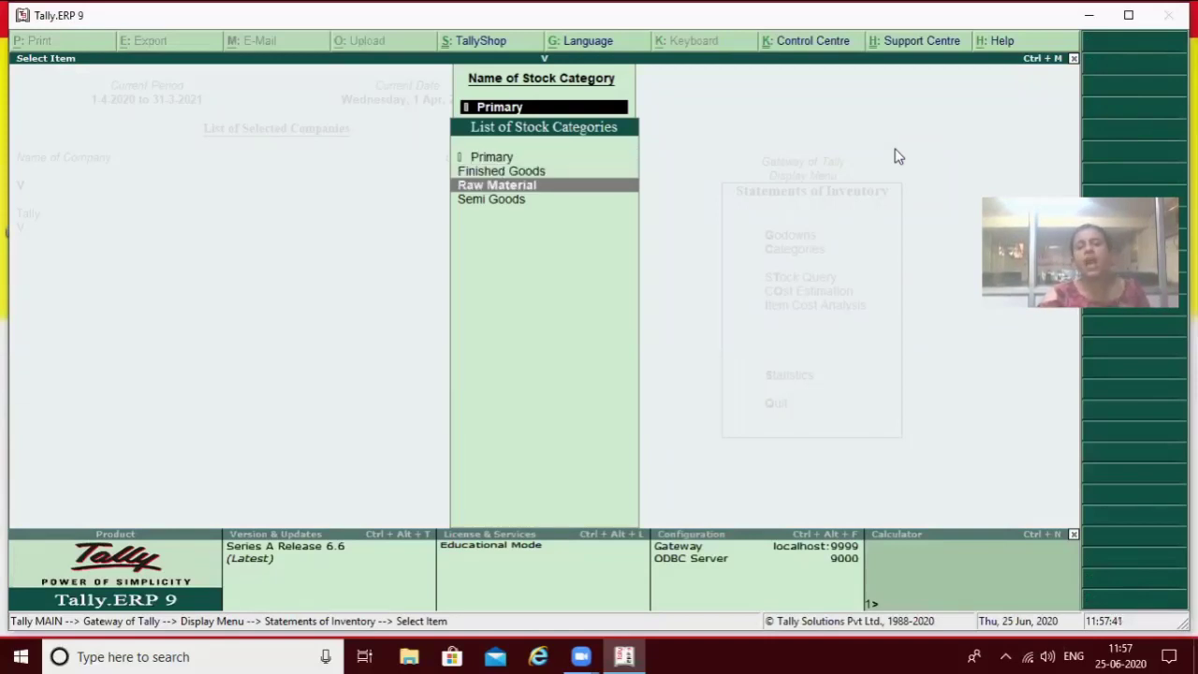
{"action": "key", "text": "Return"}
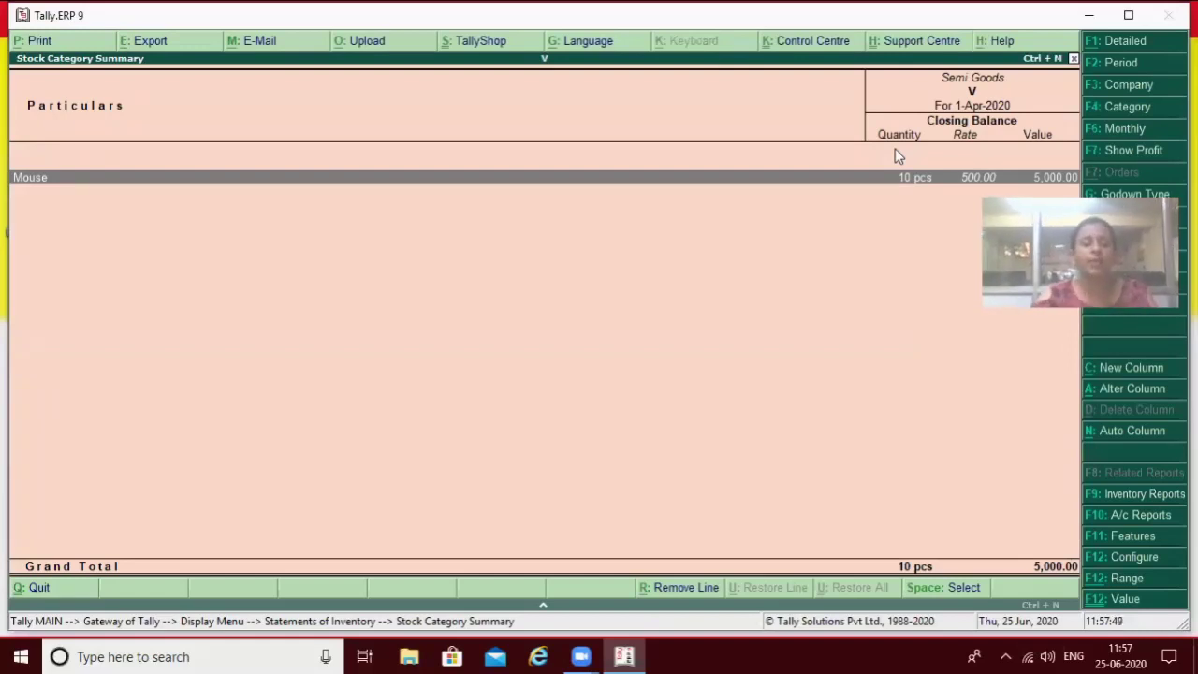
{"action": "key", "text": "Escape"}
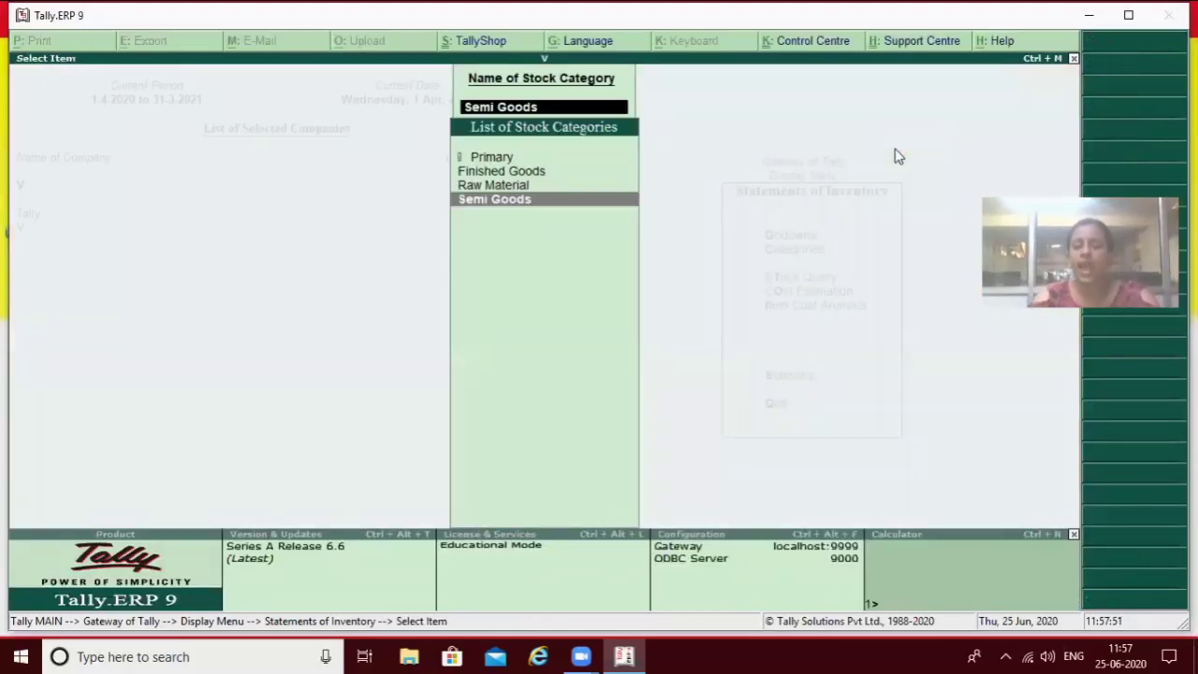
Display the stock category summary for Finished Goods, and return to the Gateway of Tally.
{"action": "key", "text": "Up"}
{"action": "key", "text": "Up"}
{"action": "key", "text": "Return"}
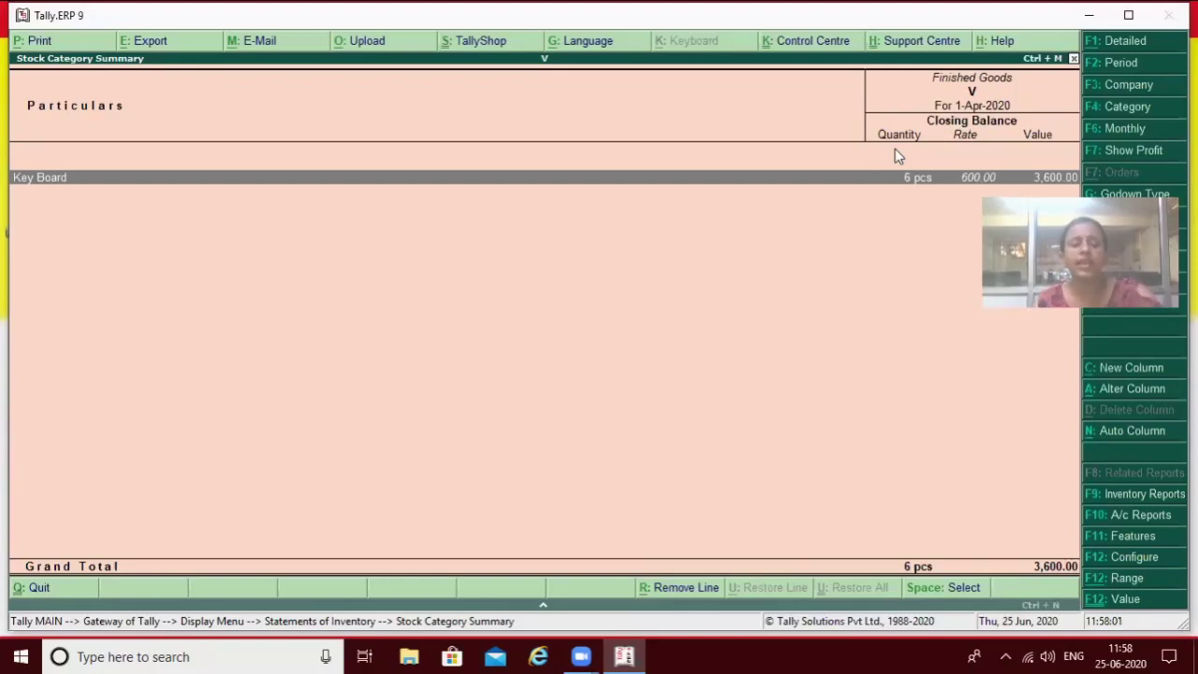
{"action": "key", "text": "Escape"}
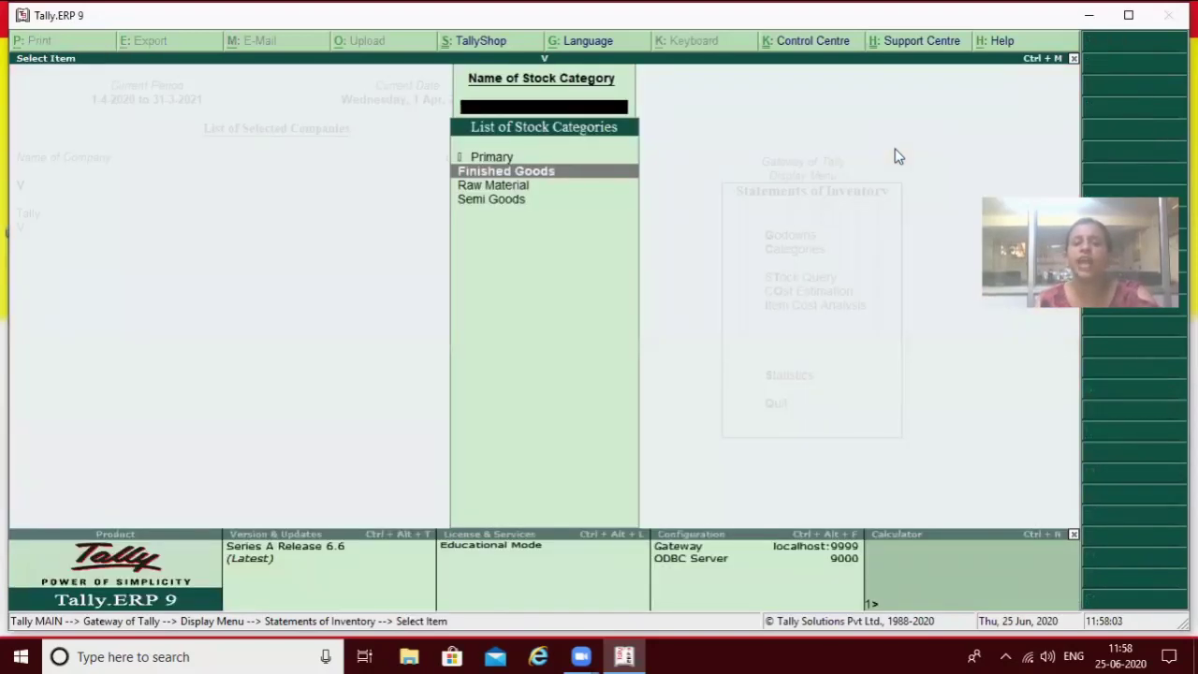
{"action": "key", "text": "Escape"}
{"action": "key", "text": "Escape"}
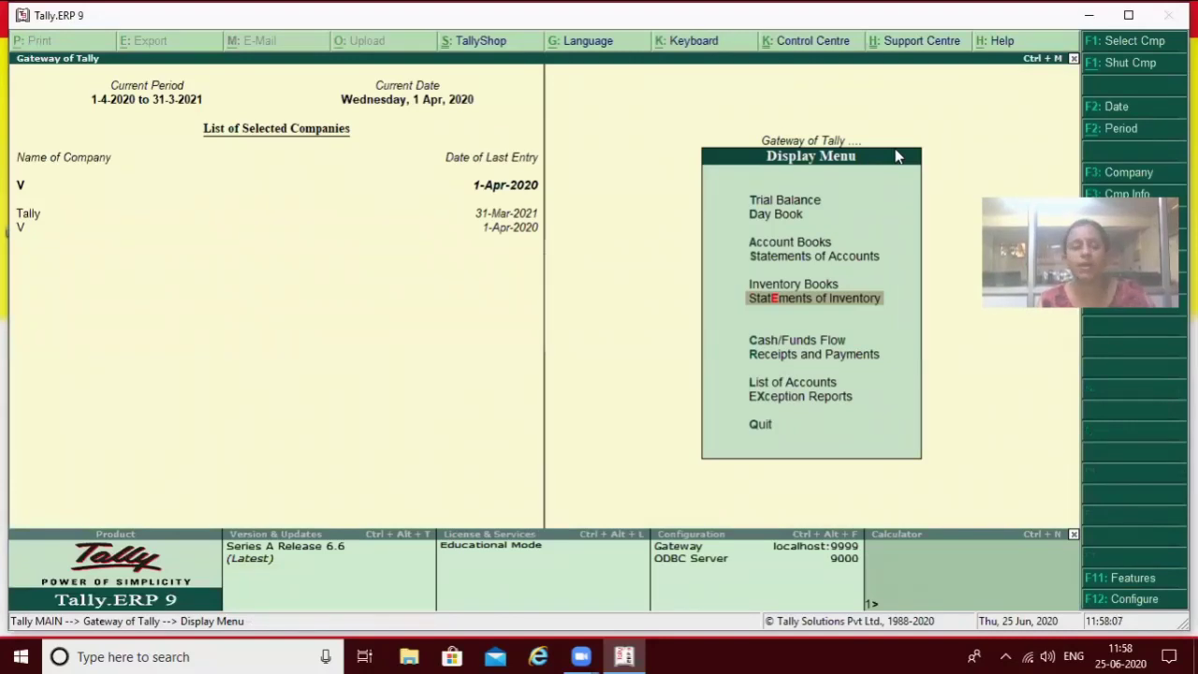
{"action": "key", "text": "Escape"}
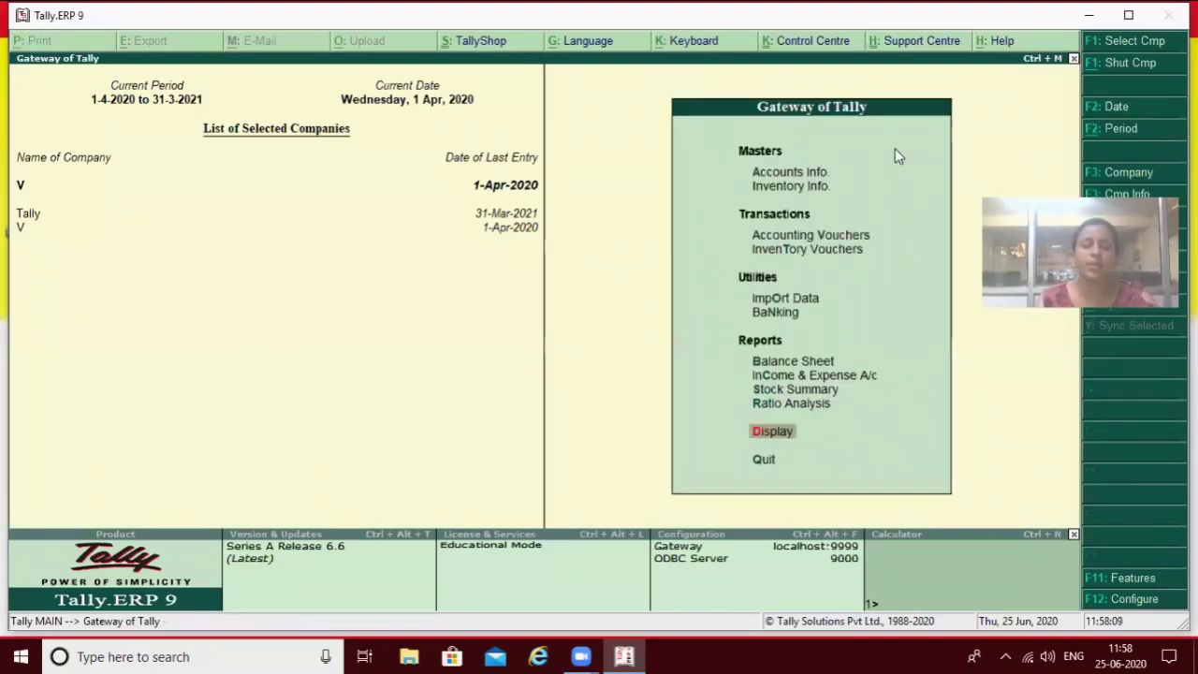
Enable batch-wise details and expiry dates for batches in company V's inventory features.
{"action": "key", "text": "F11"}
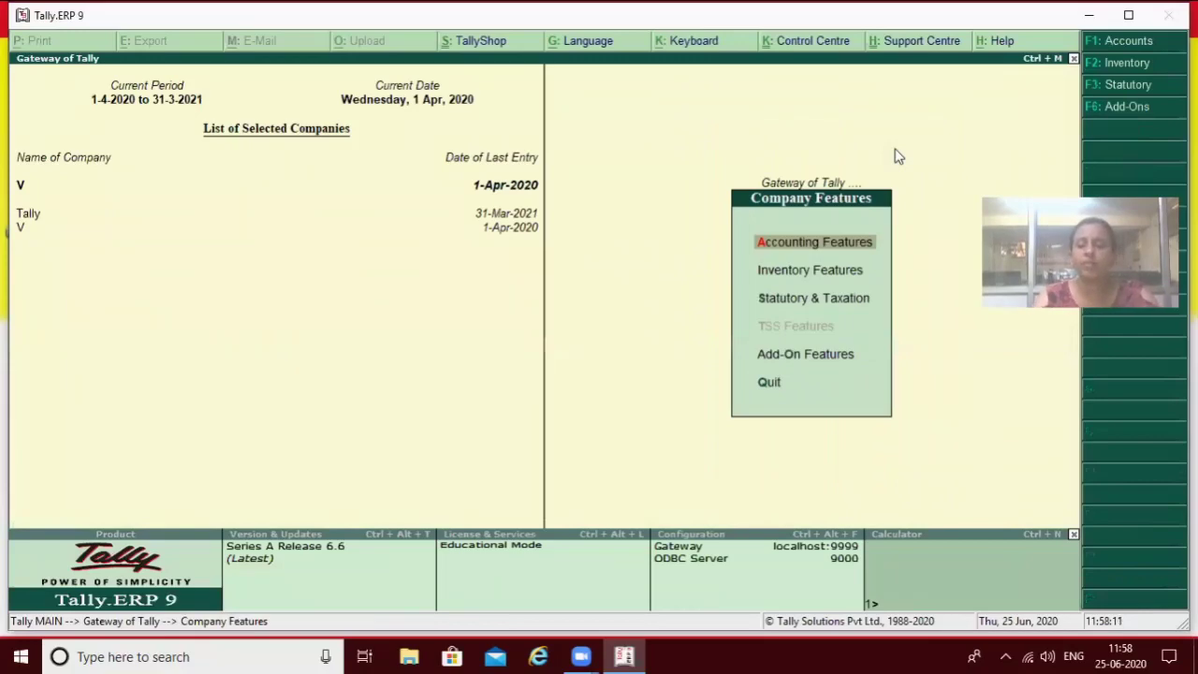
{"action": "key", "text": "Down"}
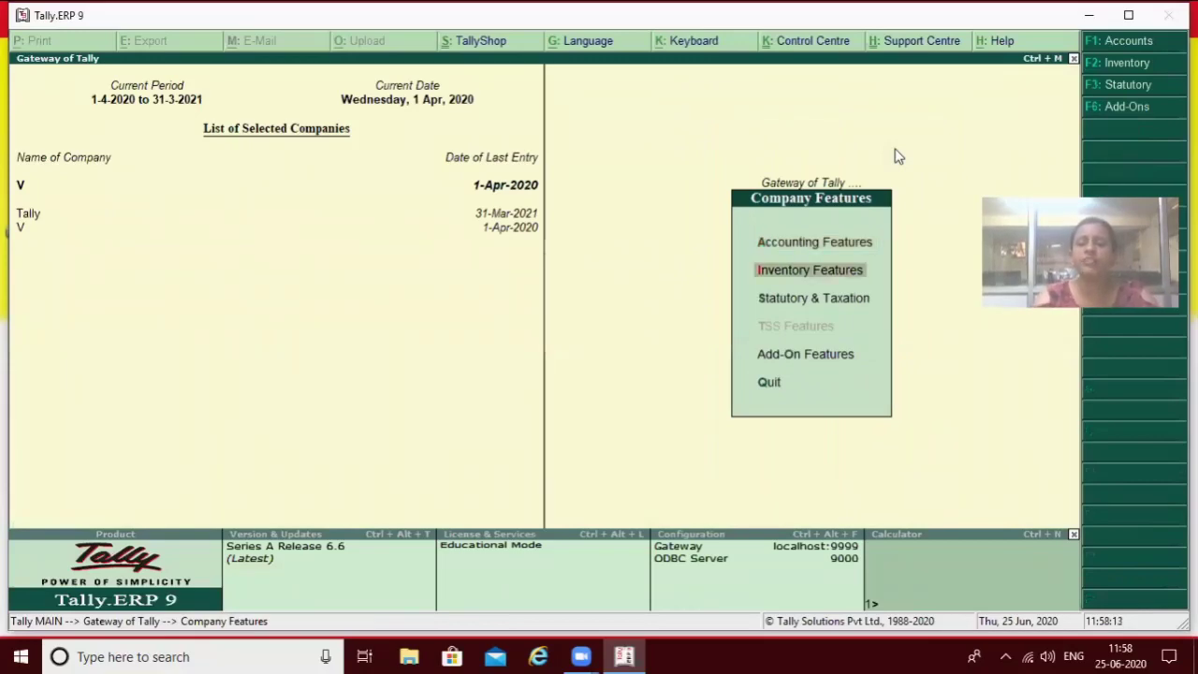
{"action": "key", "text": "Return"}
{"action": "key", "text": "Return"}
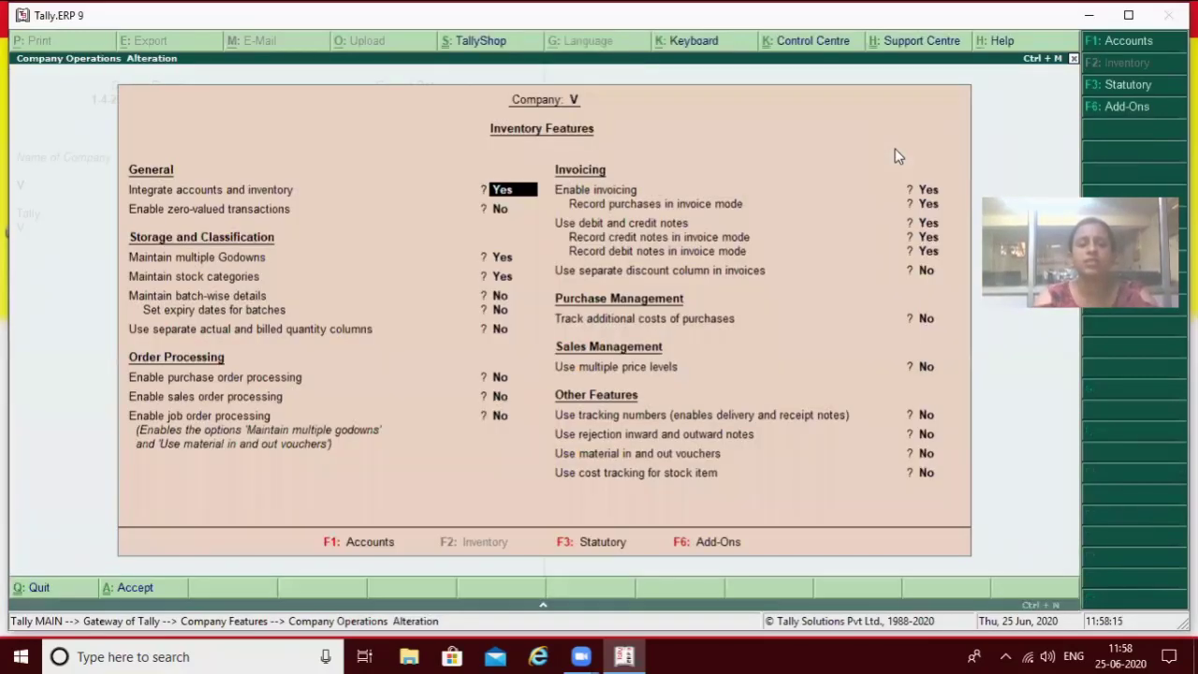
{"action": "key", "text": "Return"}
{"action": "key", "text": "Return"}
{"action": "key", "text": "Return"}
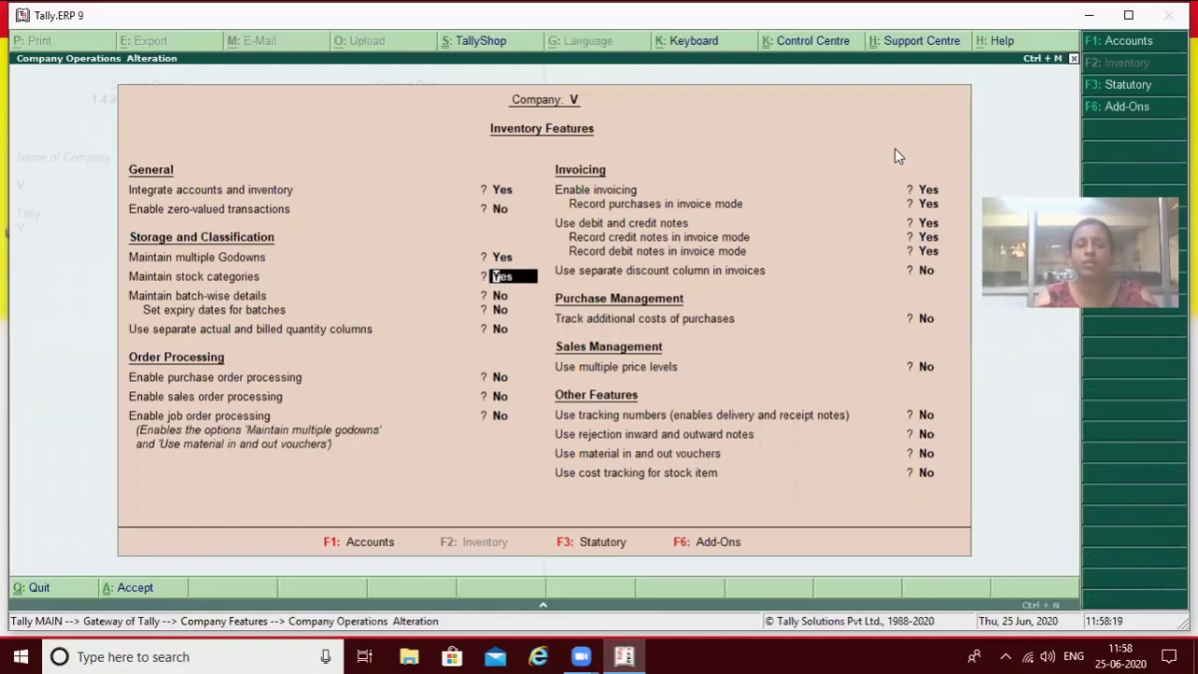
{"action": "key", "text": "Return"}
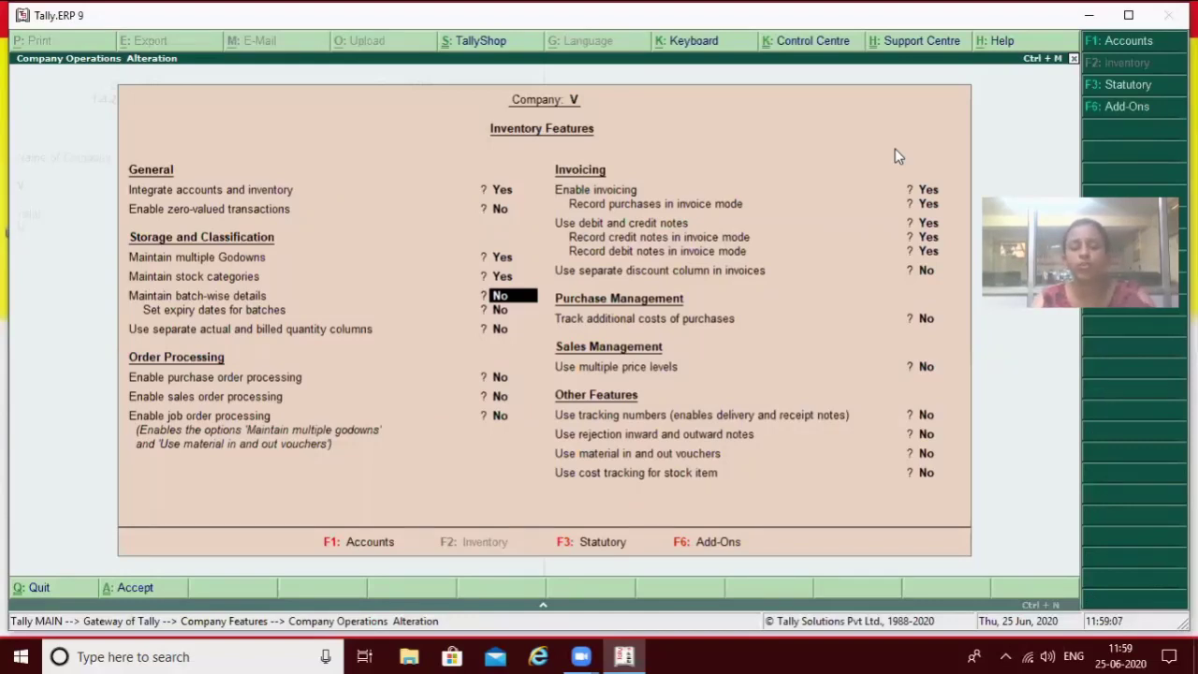
{"action": "key", "text": "y"}
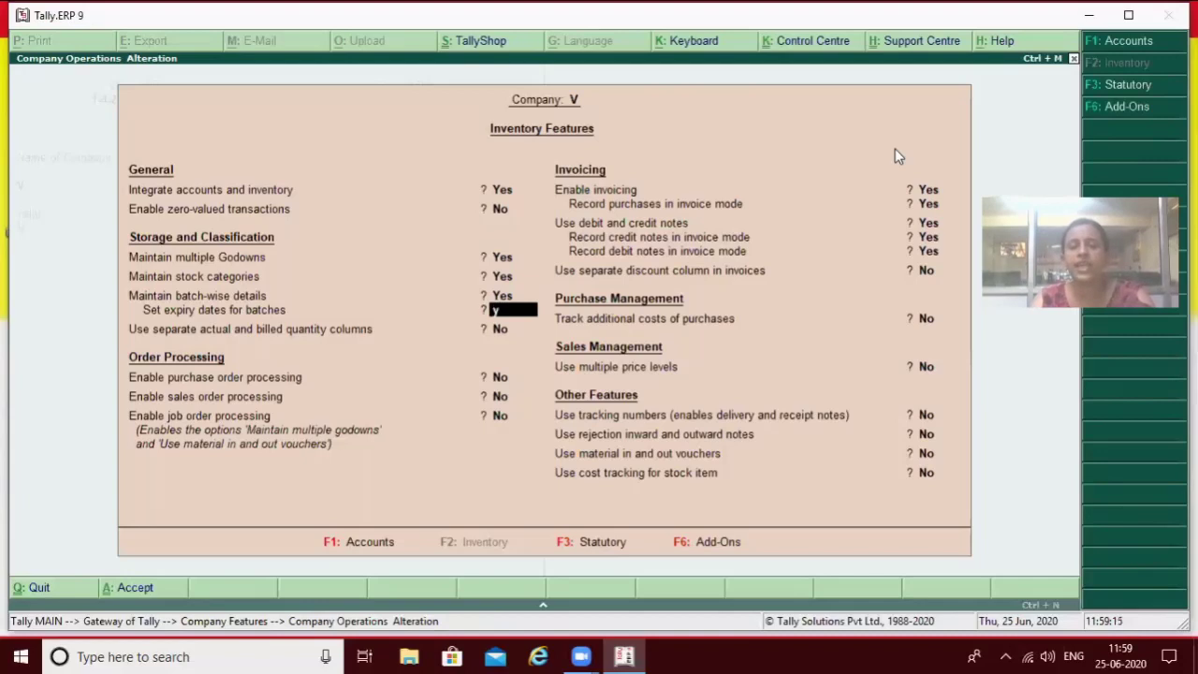
{"action": "key", "text": "y"}
{"action": "key", "text": "Return"}
Keep the remaining inventory features as they are, save the configuration and return to the Gateway of Tally.
{"action": "key", "text": "Return"}
{"action": "key", "text": "Return"}
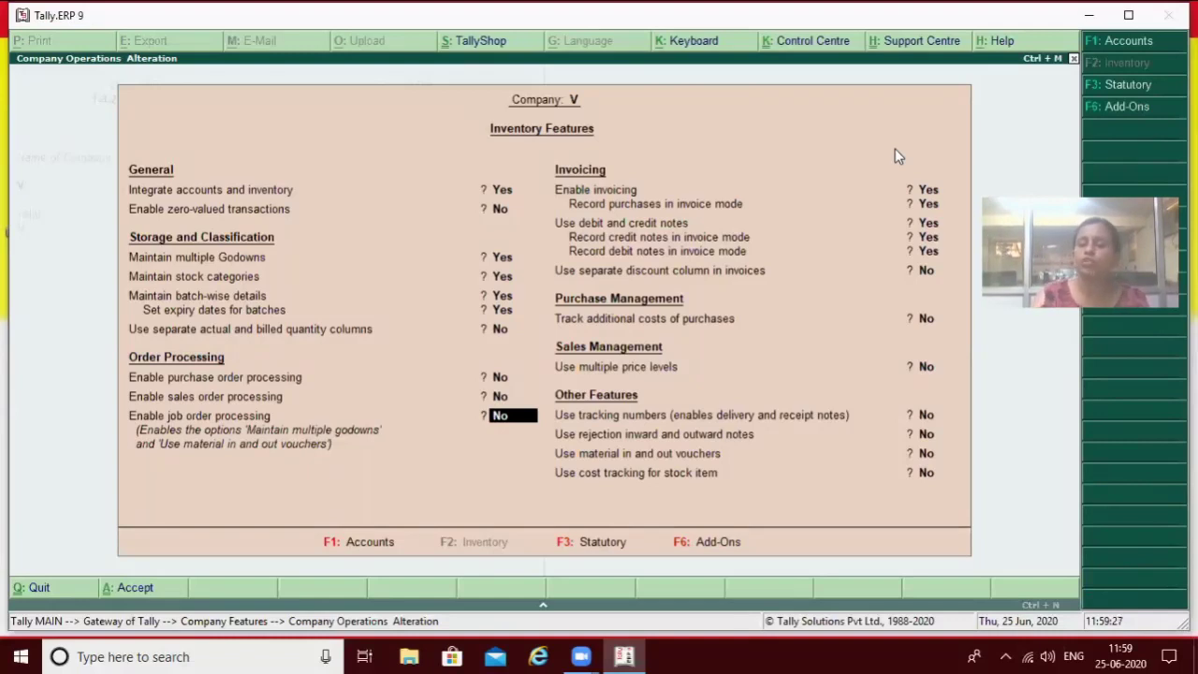
{"action": "key", "text": "Return"}
{"action": "key", "text": "Return"}
{"action": "key", "text": "Return"}
{"action": "key", "text": "Return"}
{"action": "key", "text": "Return"}
{"action": "key", "text": "Return"}
{"action": "key", "text": "Return"}
{"action": "key", "text": "Return"}
{"action": "key", "text": "Return"}
{"action": "key", "text": "Return"}
{"action": "key", "text": "Return"}
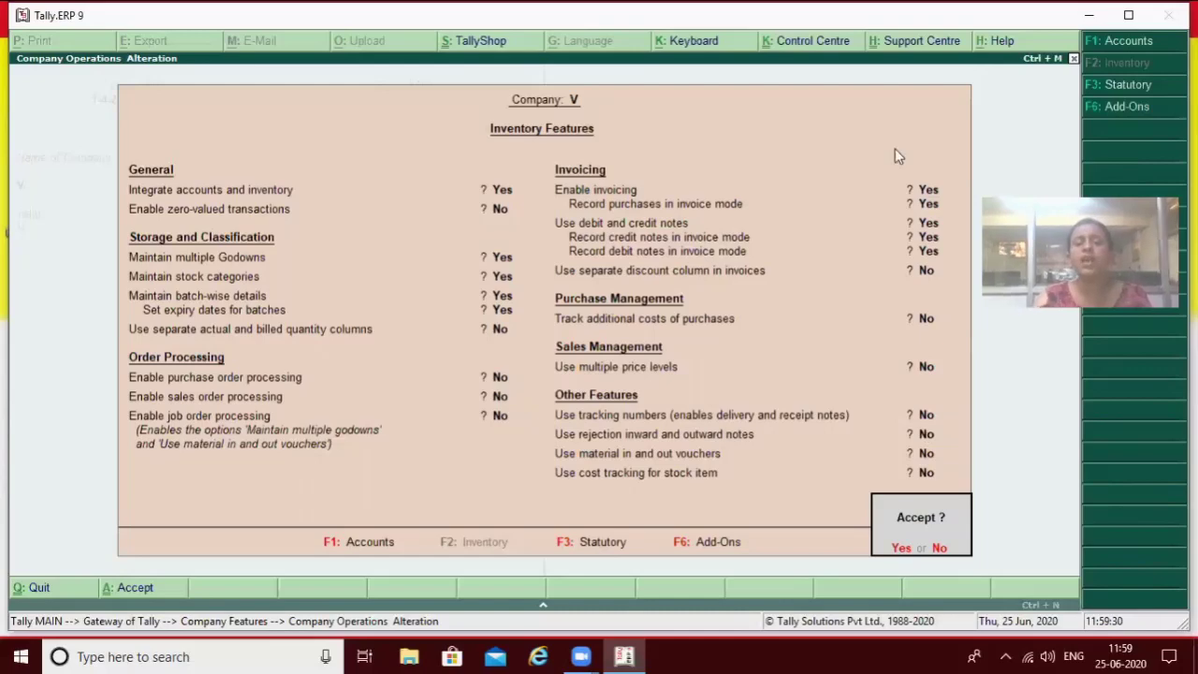
{"action": "key", "text": "Return"}
{"action": "key", "text": "Return"}
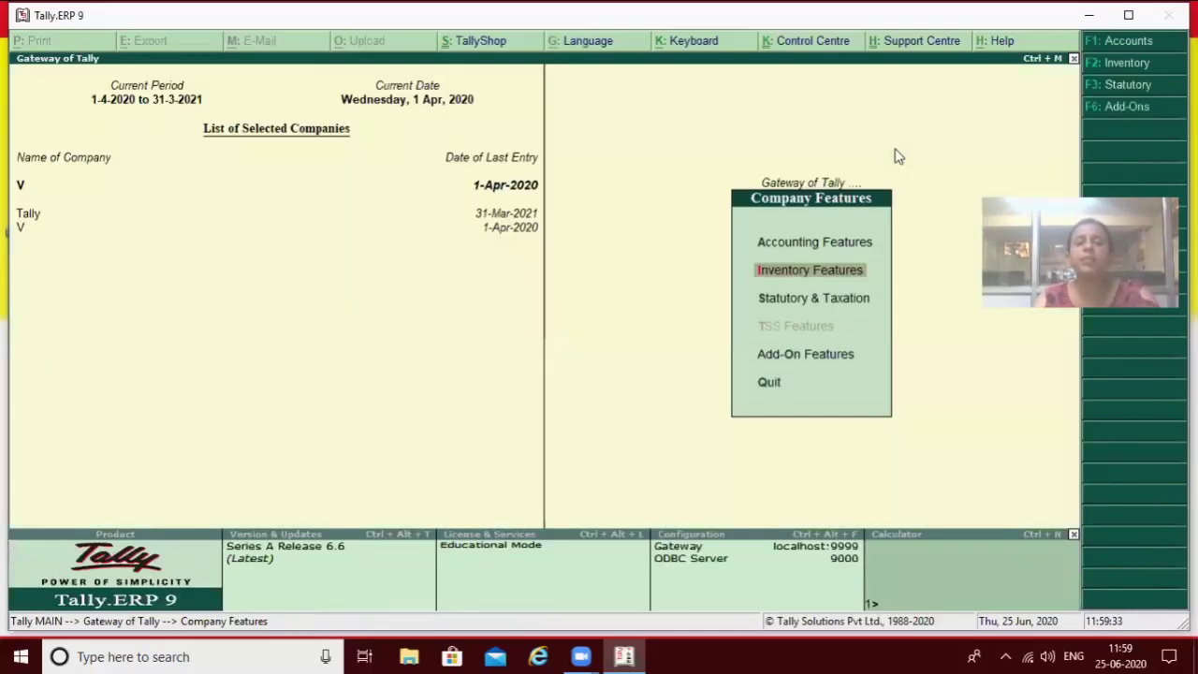
{"action": "key", "text": "Escape"}
Open the existing Pur ledger for alteration from the accounts masters.
{"action": "key", "text": "Up"}
{"action": "key", "text": "Up"}
{"action": "key", "text": "Up"}
{"action": "key", "text": "Up"}
{"action": "key", "text": "Up"}
{"action": "key", "text": "Up"}
{"action": "key", "text": "Up"}
{"action": "key", "text": "Up"}
{"action": "key", "text": "Up"}
{"action": "key", "text": "Up"}
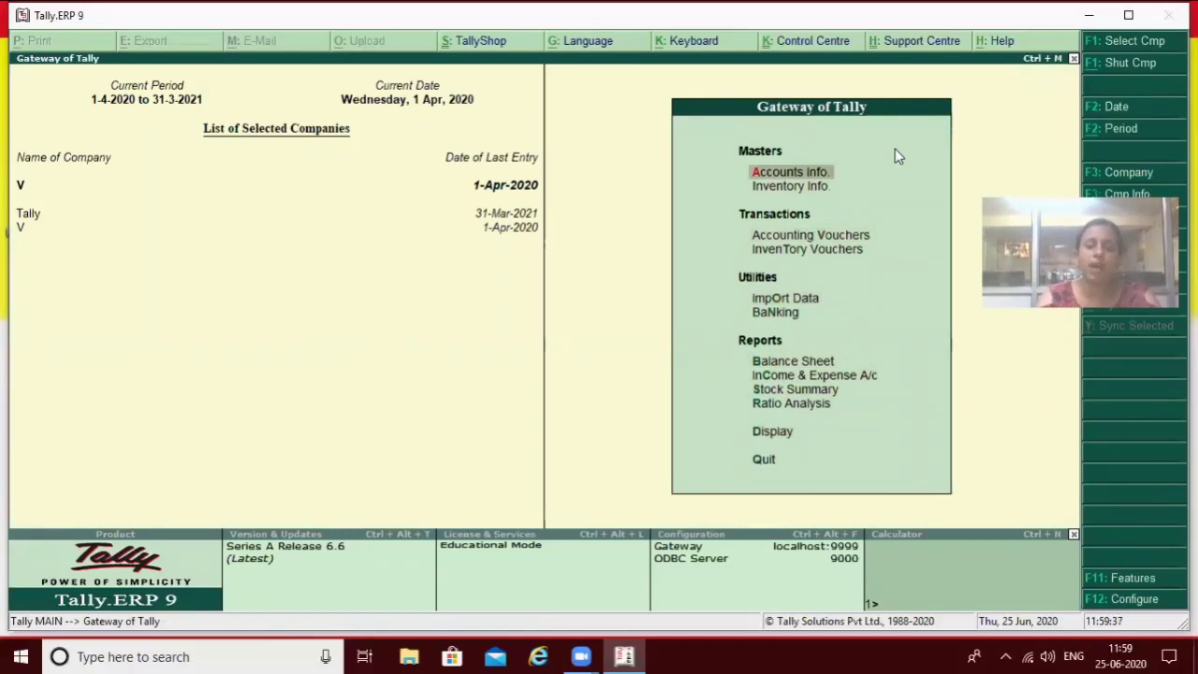
{"action": "key", "text": "Return"}
{"action": "key", "text": "Down"}
{"action": "key", "text": "Return"}
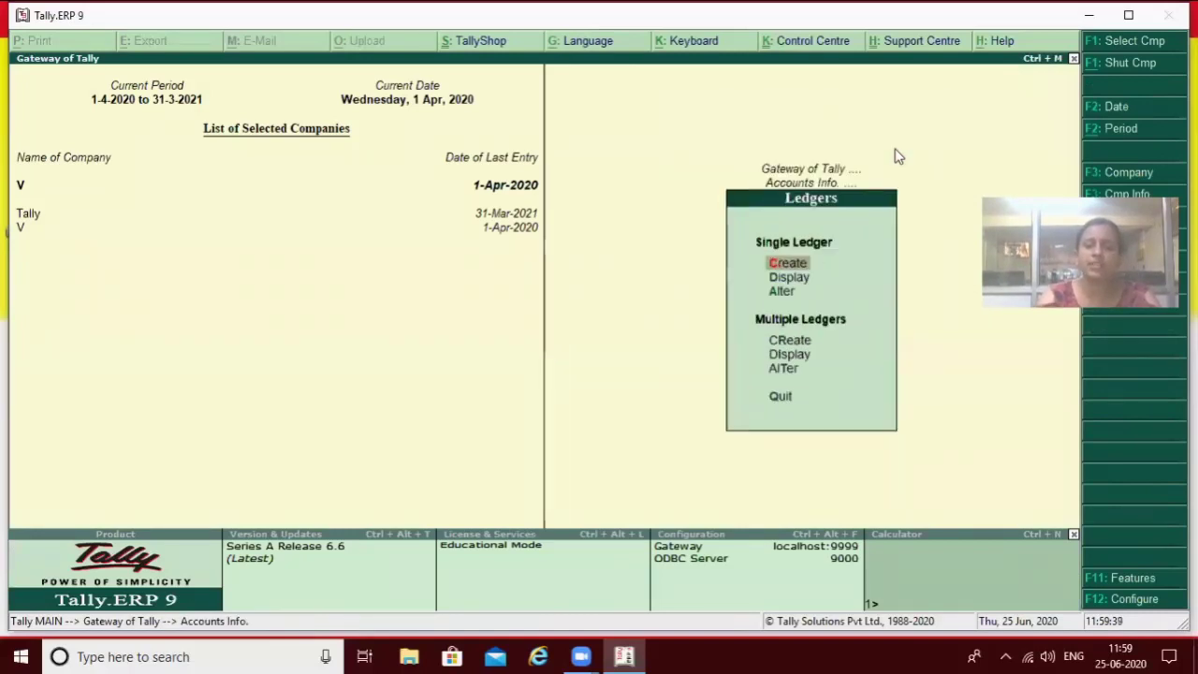
{"action": "key", "text": "Down"}
{"action": "key", "text": "Return"}
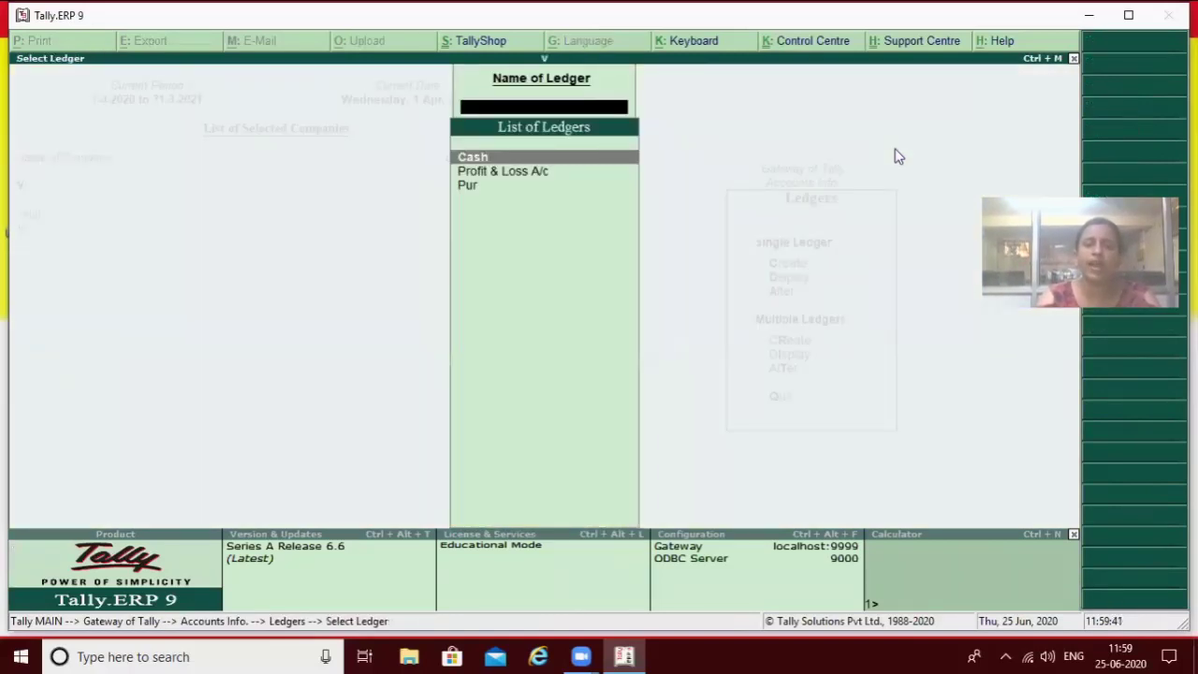
{"action": "key", "text": "Down"}
{"action": "key", "text": "Down"}
{"action": "key", "text": "Return"}
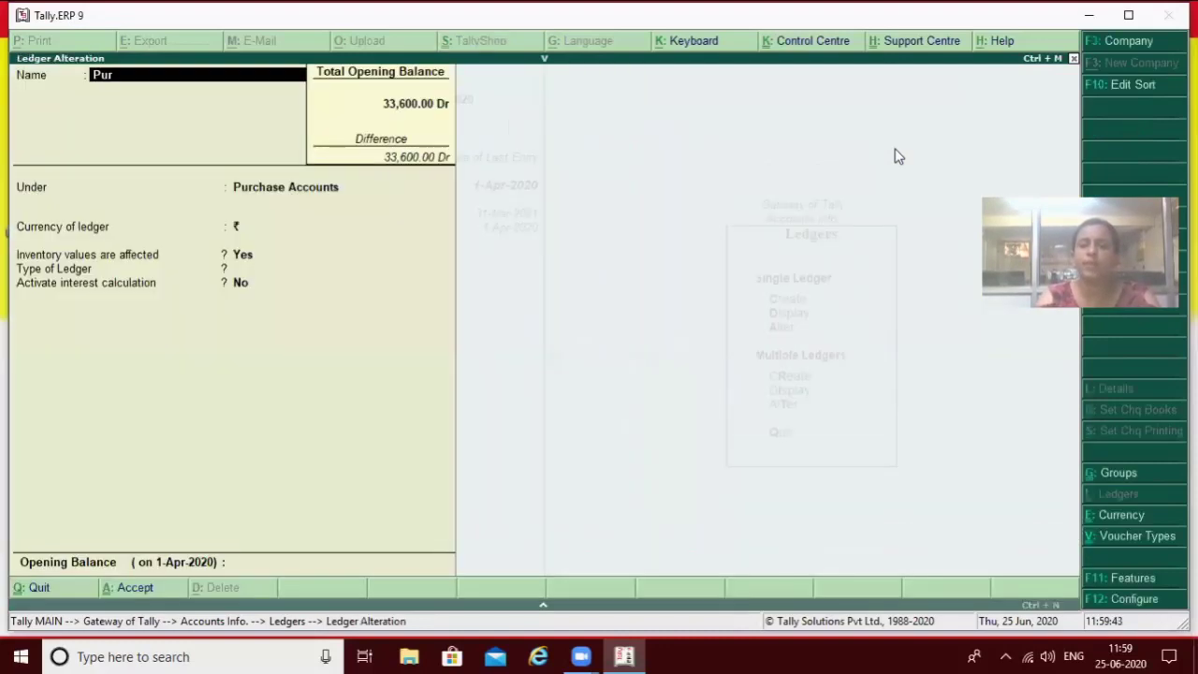
Go through the Pur ledger's settings, accept them without changes and return to the Gateway of Tally.
{"action": "key", "text": "Return"}
{"action": "key", "text": "Return"}
{"action": "key", "text": "Return"}
{"action": "key", "text": "Return"}
{"action": "key", "text": "Return"}
{"action": "key", "text": "Return"}
{"action": "key", "text": "Return"}
{"action": "key", "text": "Return"}
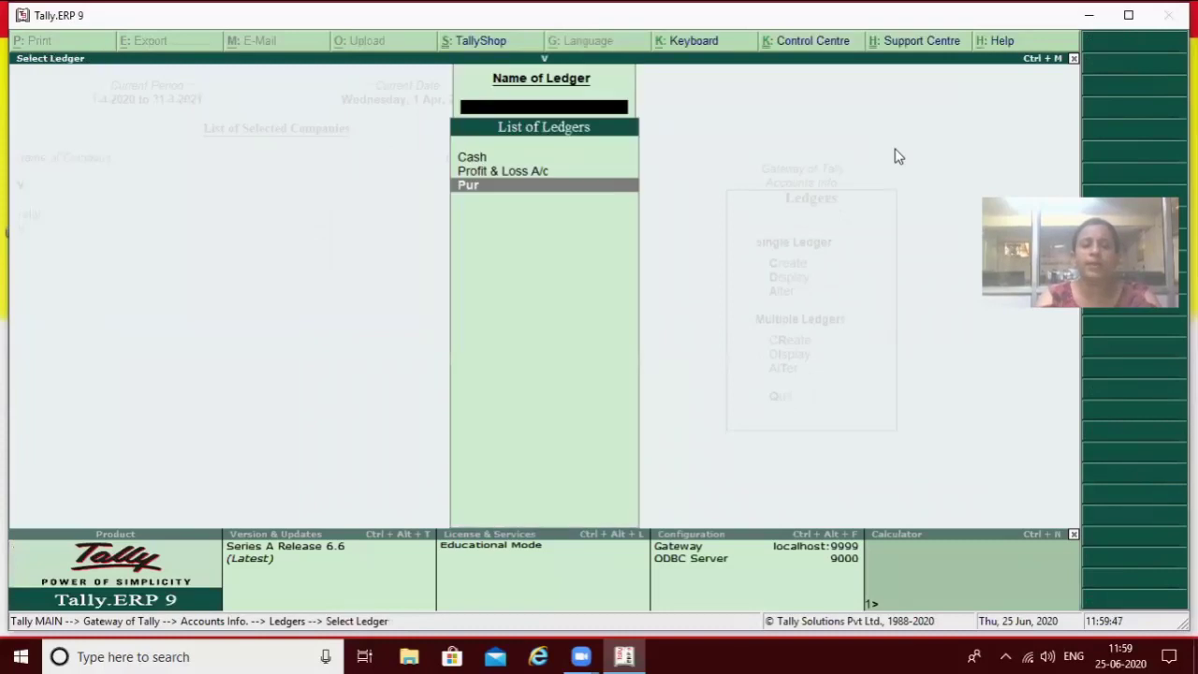
{"action": "key", "text": "Escape"}
{"action": "key", "text": "Escape"}
{"action": "key", "text": "Escape"}
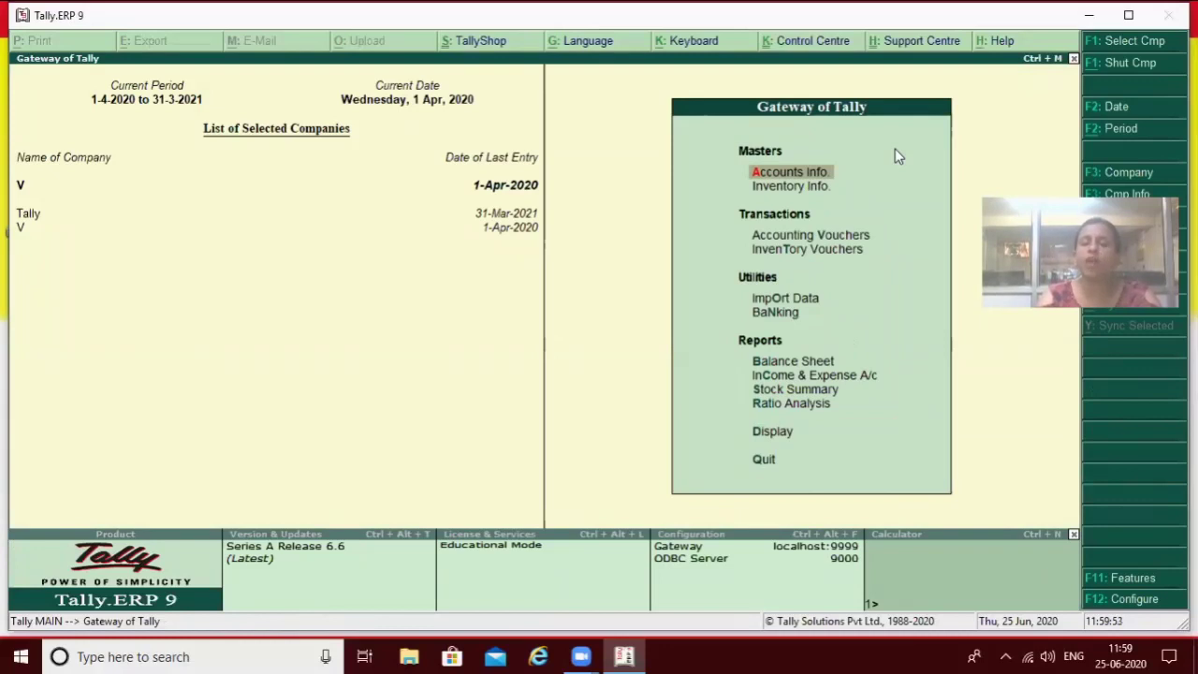
Start creating a single stock item named Bread, leaving the default ledgers for invoicing at No.
{"action": "key", "text": "Down"}
{"action": "key", "text": "Return"}
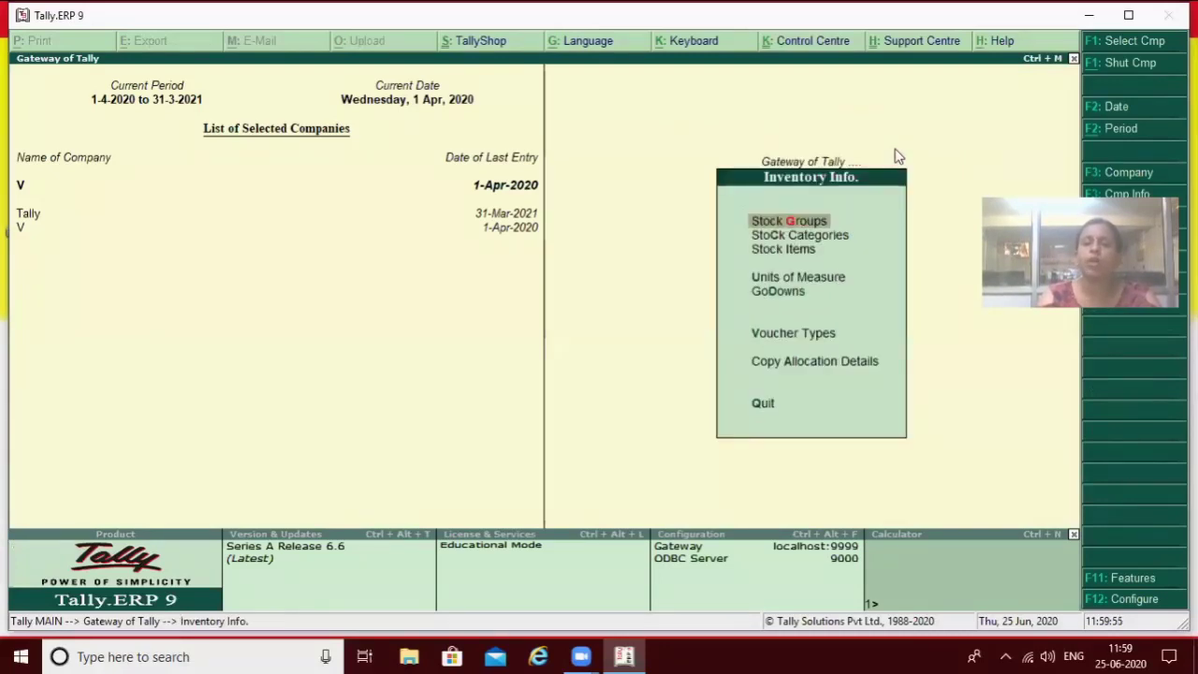
{"action": "key", "text": "Down"}
{"action": "key", "text": "Down"}
{"action": "key", "text": "Return"}
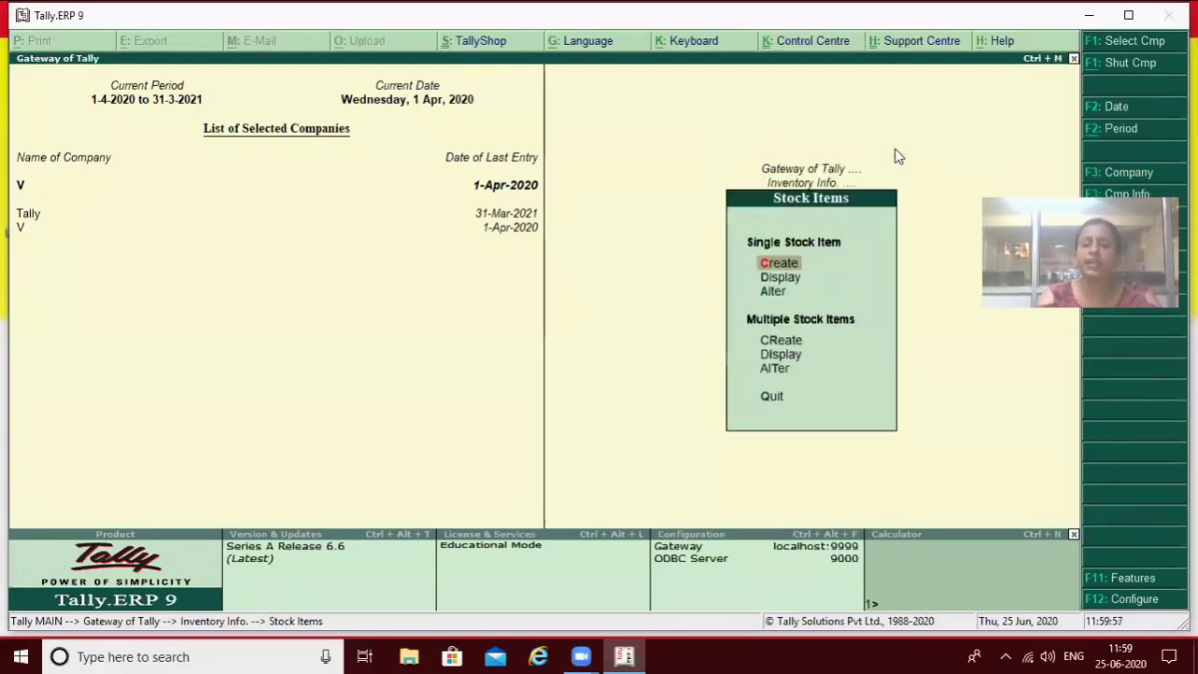
{"action": "key", "text": "Return"}
{"action": "type", "text": "Bre"}
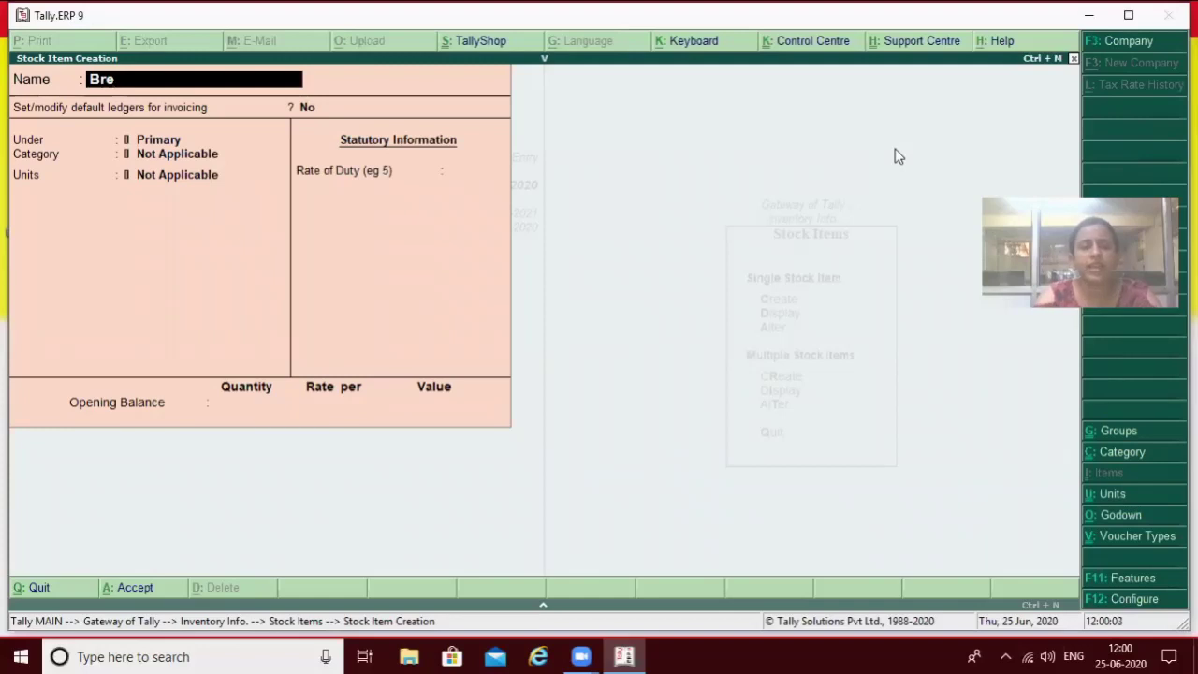
{"action": "type", "text": "ad"}
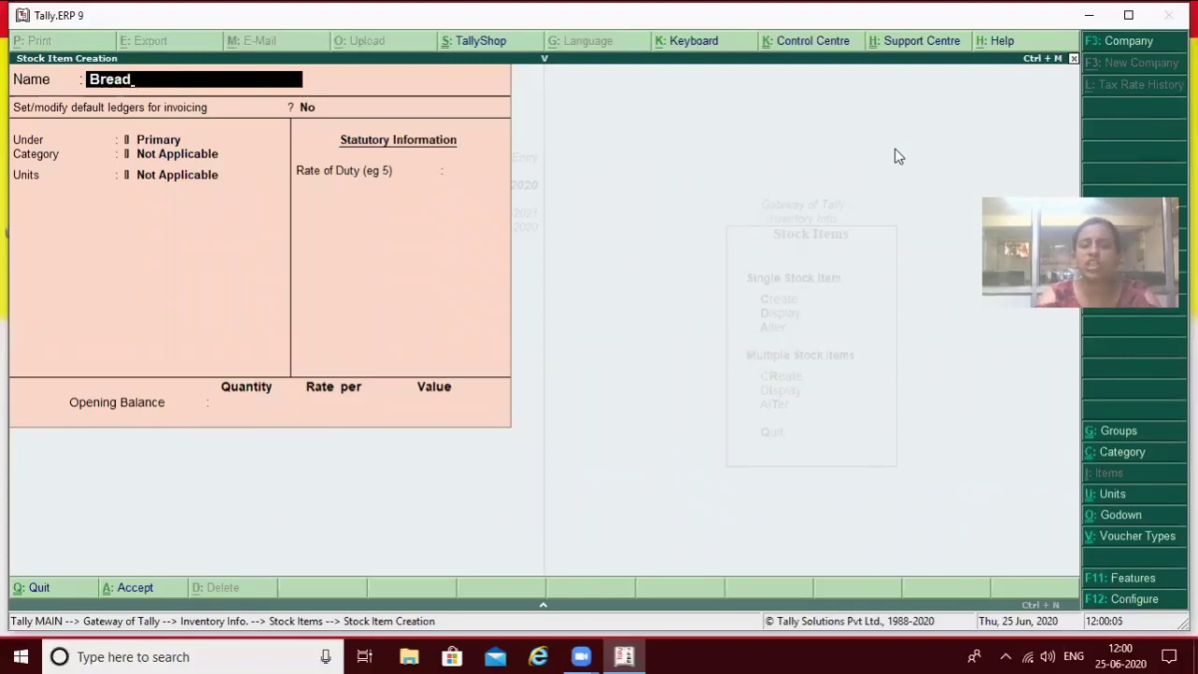
{"action": "key", "text": "Return"}
{"action": "key", "text": "Return"}
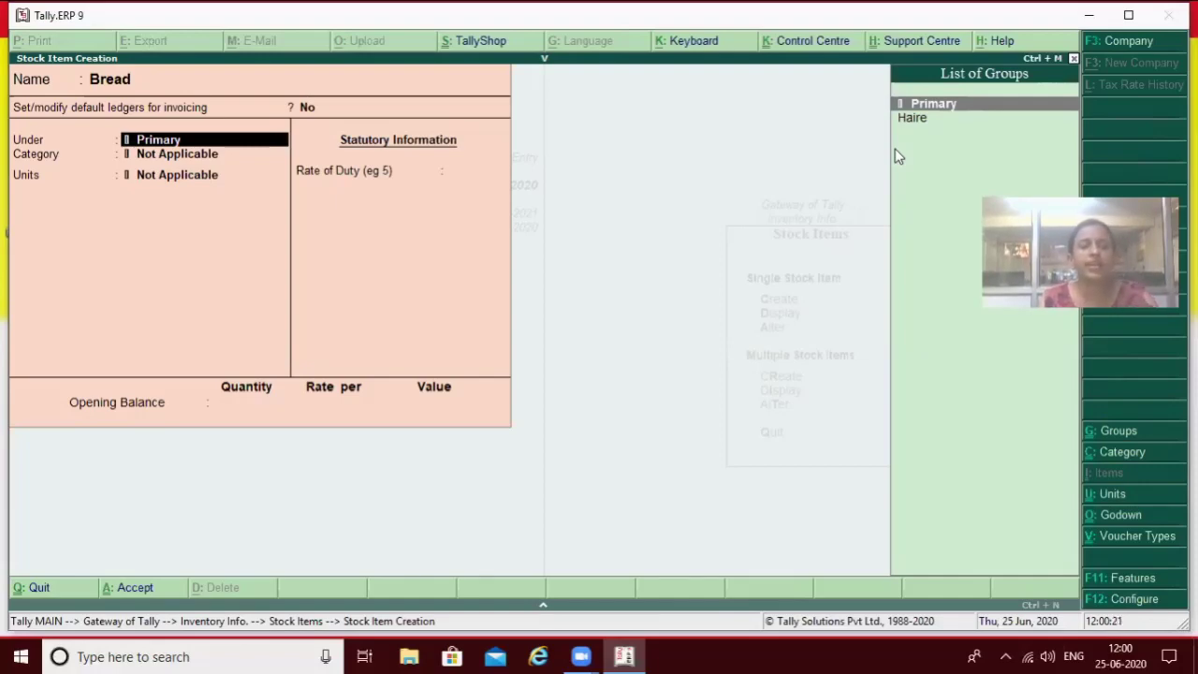
{"action": "key", "text": "super"}
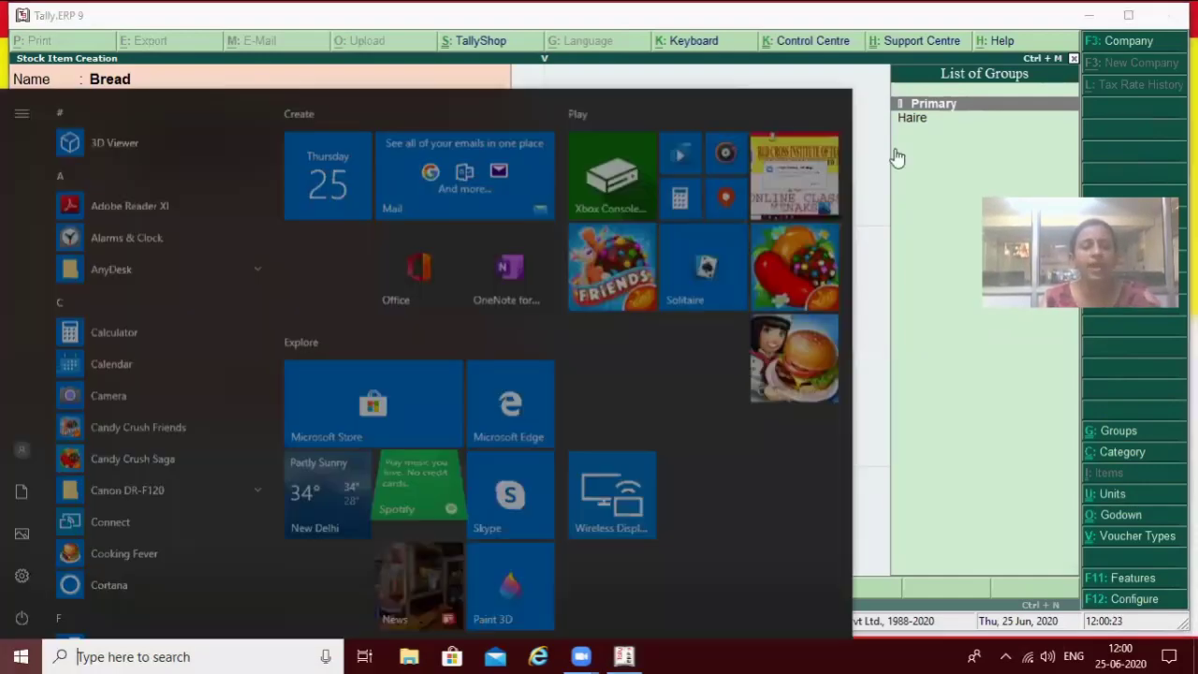
{"action": "key", "text": "Escape"}
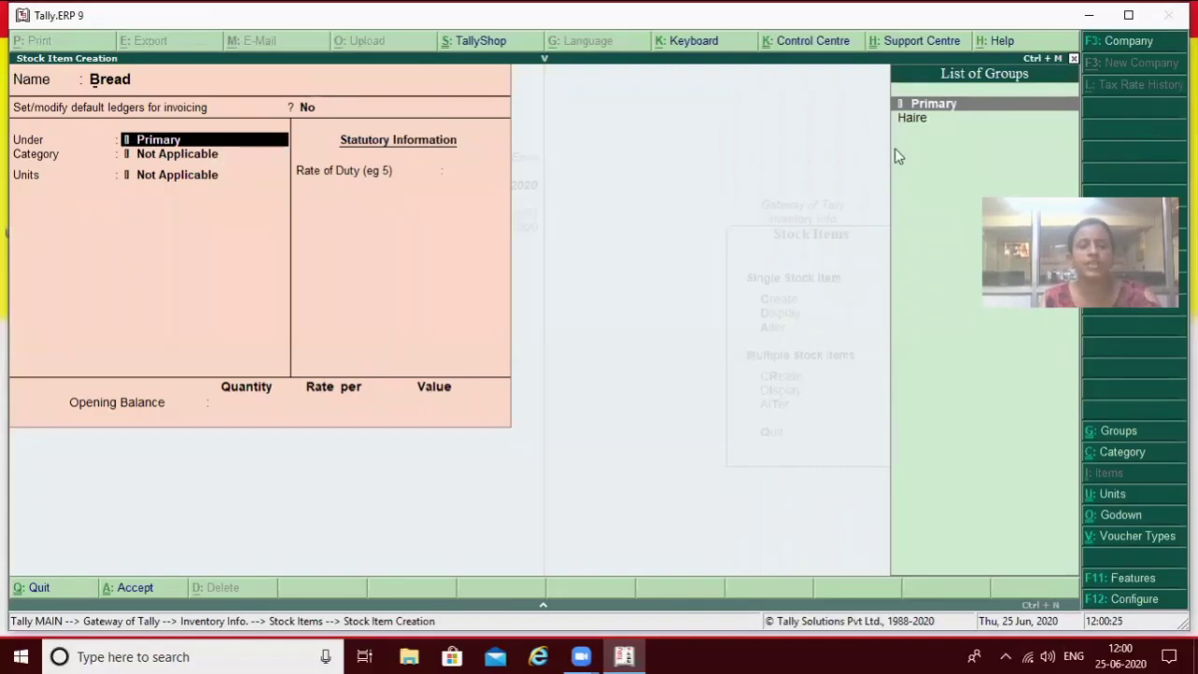
Create the stock group Britania under Primary, with item quantities not added, and assign Bread to it.
{"action": "key", "text": "alt+c"}
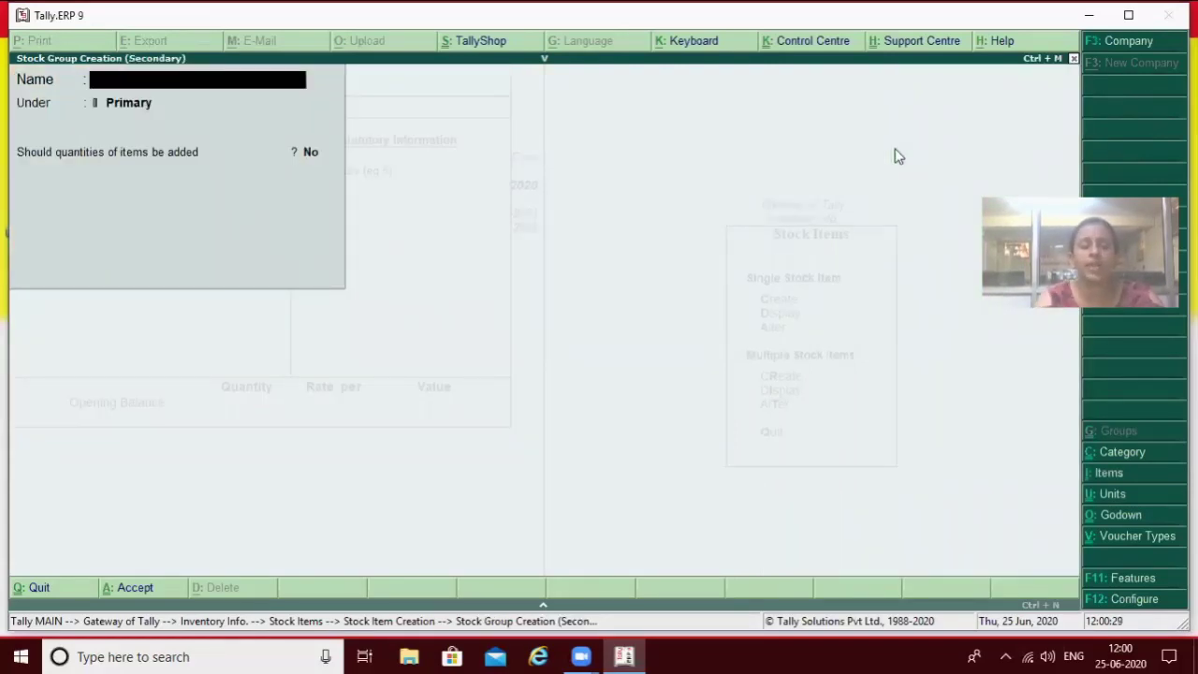
{"action": "type", "text": "Britania"}
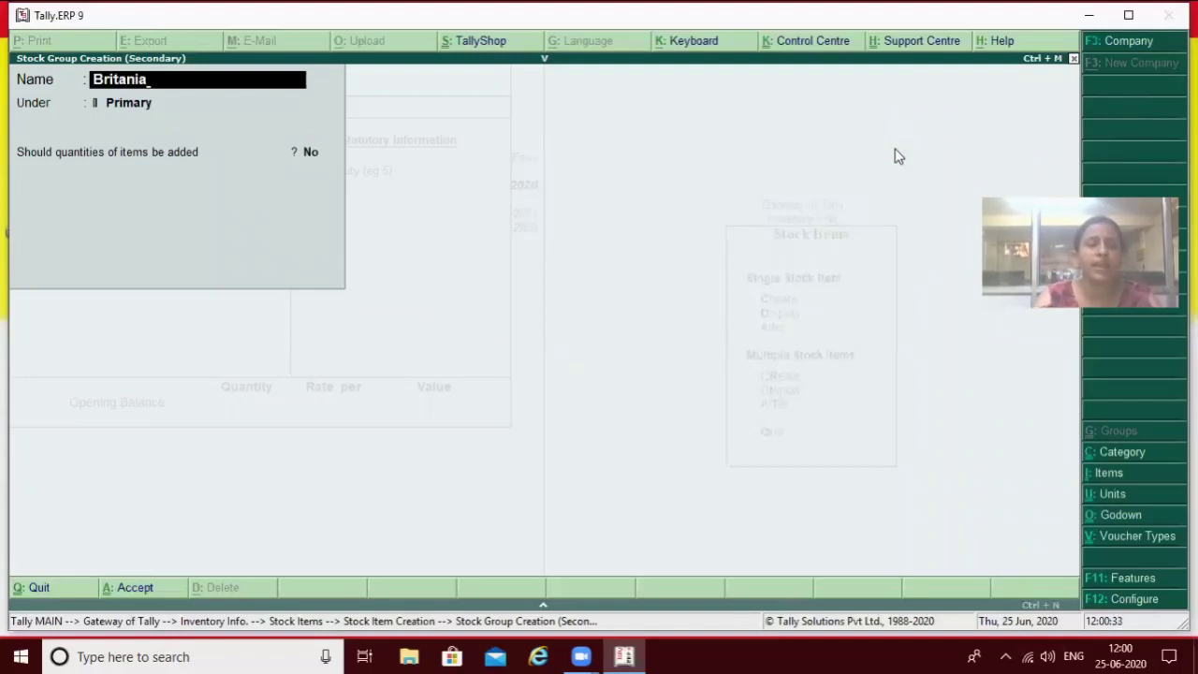
{"action": "key", "text": "Return"}
{"action": "key", "text": "Return"}
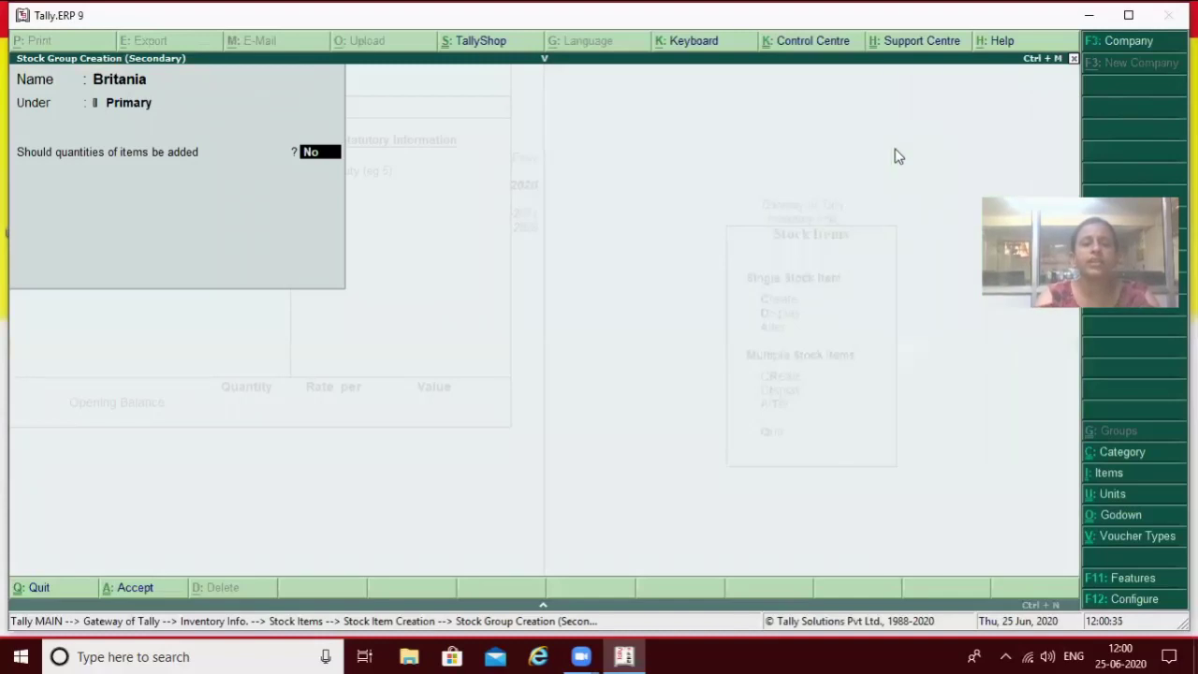
{"action": "key", "text": "Return"}
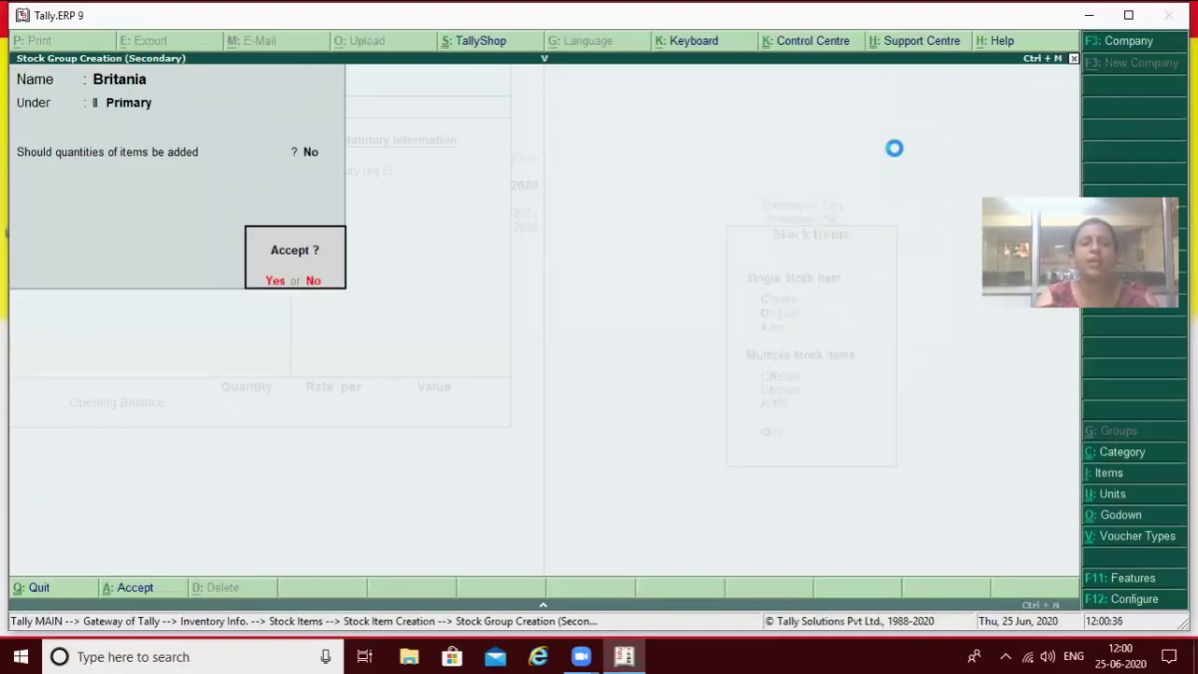
{"action": "key", "text": "Return"}
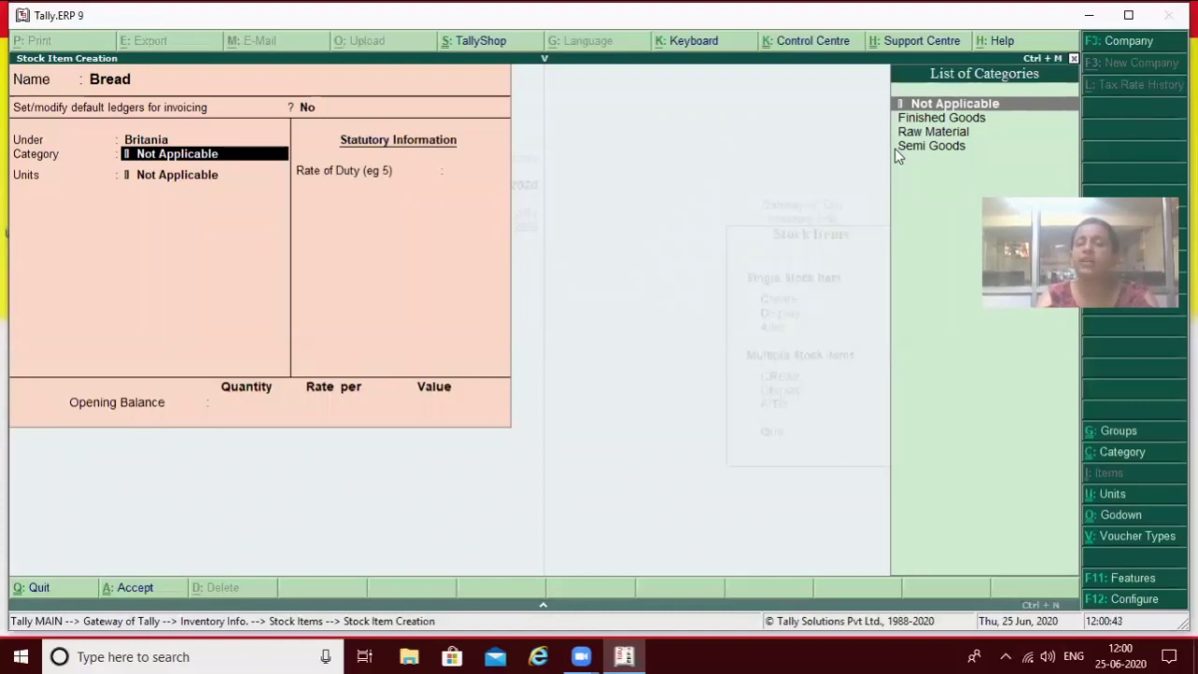
Assign Bread to the Finished Goods category with pcs as its unit and no alternate unit.
{"action": "key", "text": "Down"}
{"action": "key", "text": "Return"}
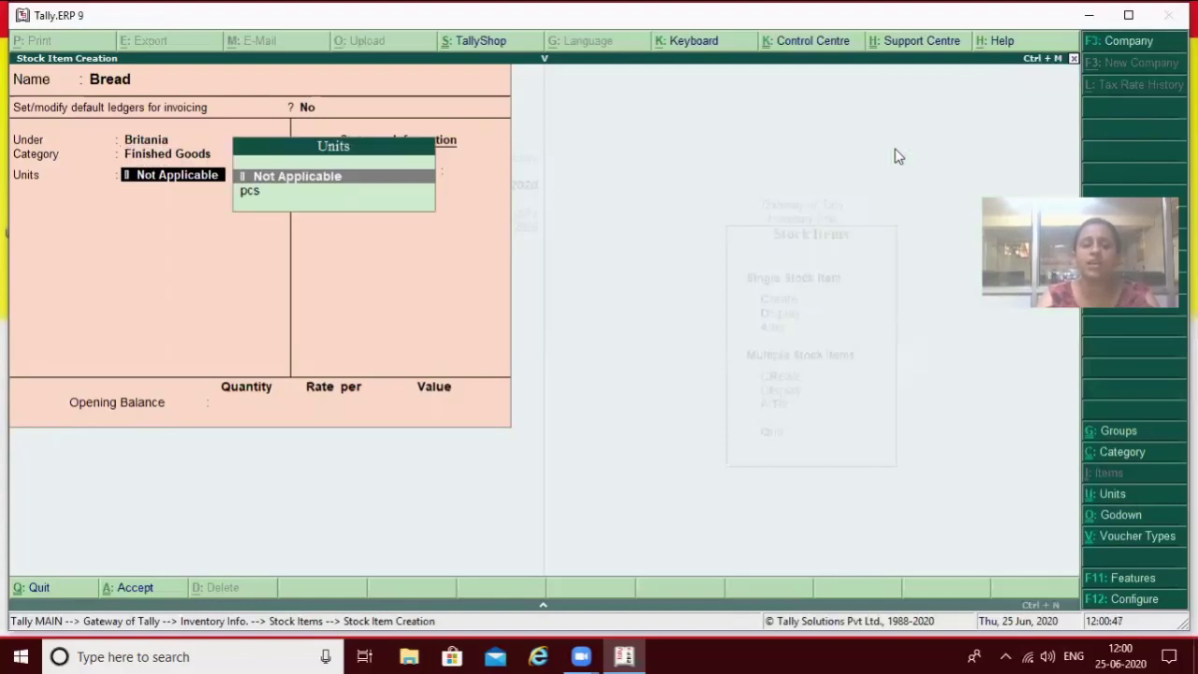
{"action": "key", "text": "Down"}
{"action": "key", "text": "Return"}
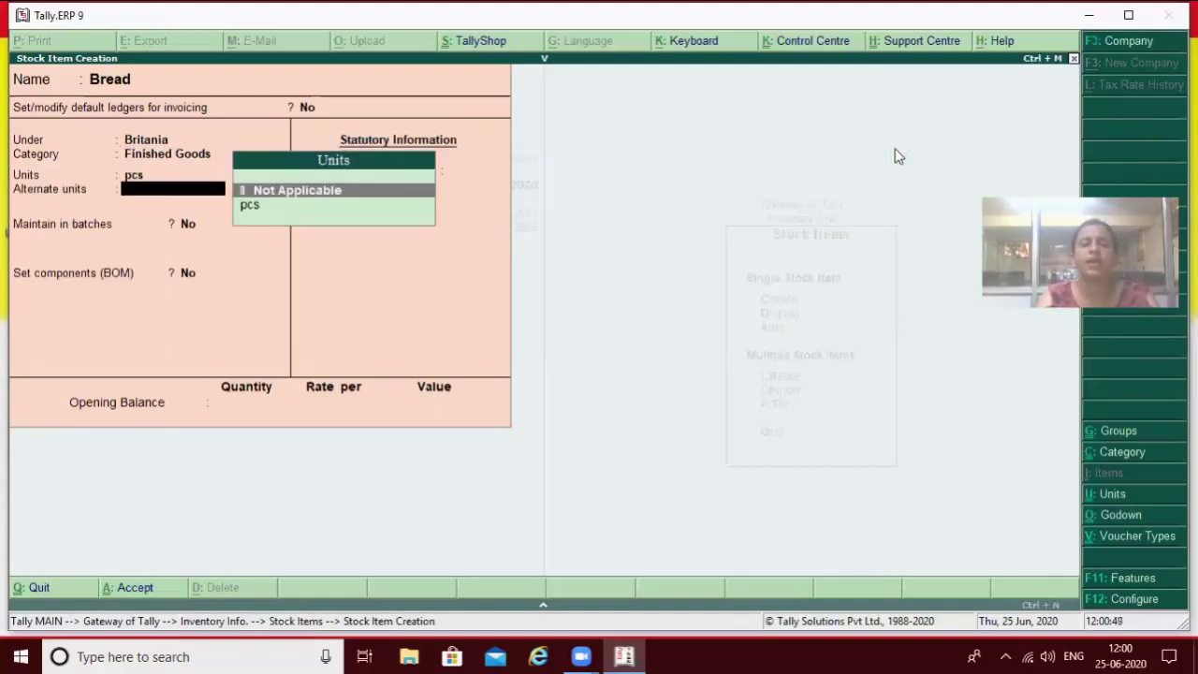
{"action": "key", "text": "Return"}
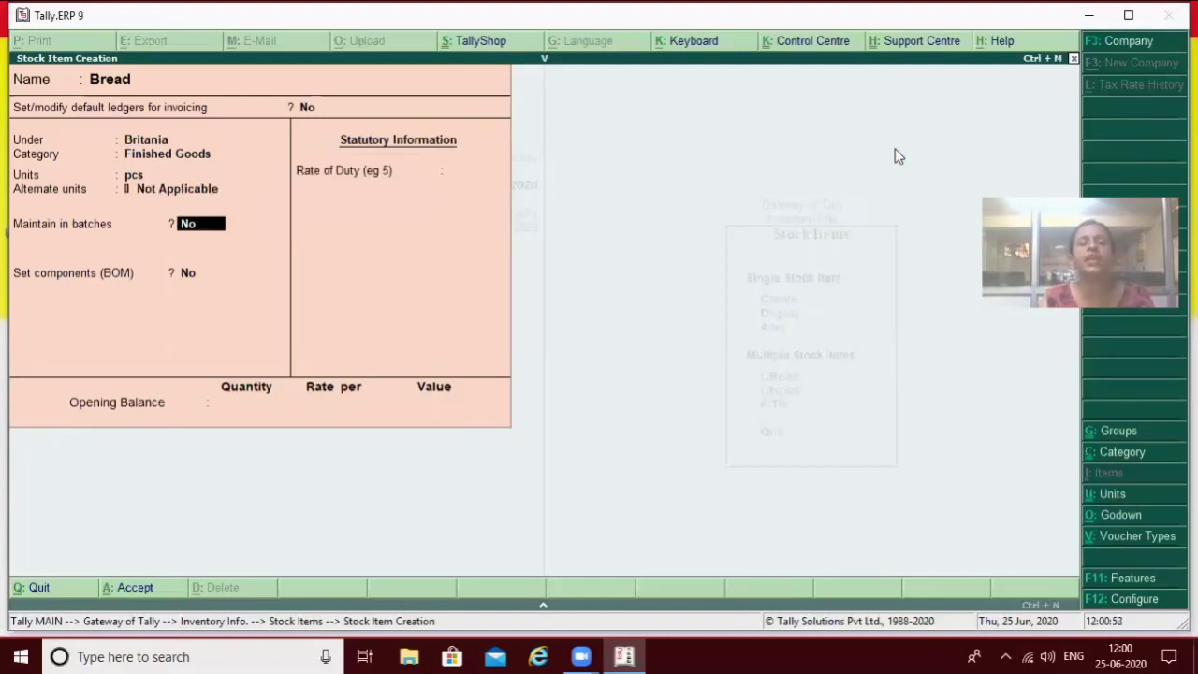
Enable batches, manufacturing date tracking and expiry dates for Bread, leave components at No, and save the item without an opening balance.
{"action": "type", "text": "y"}
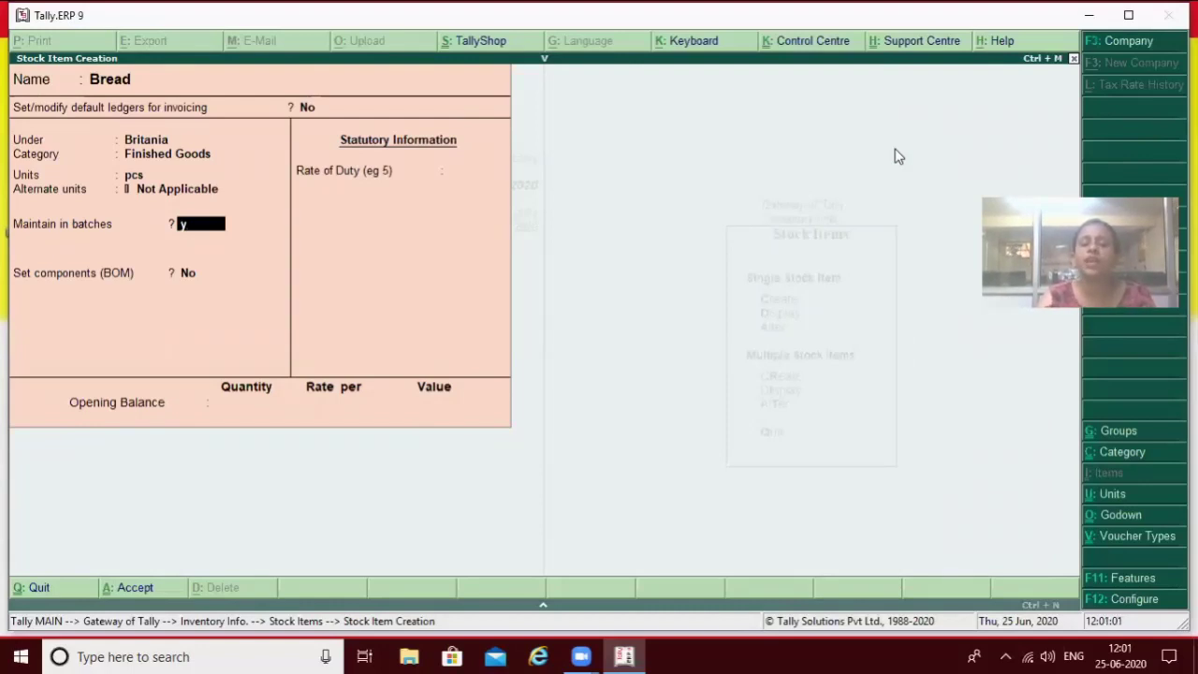
{"action": "key", "text": "Return"}
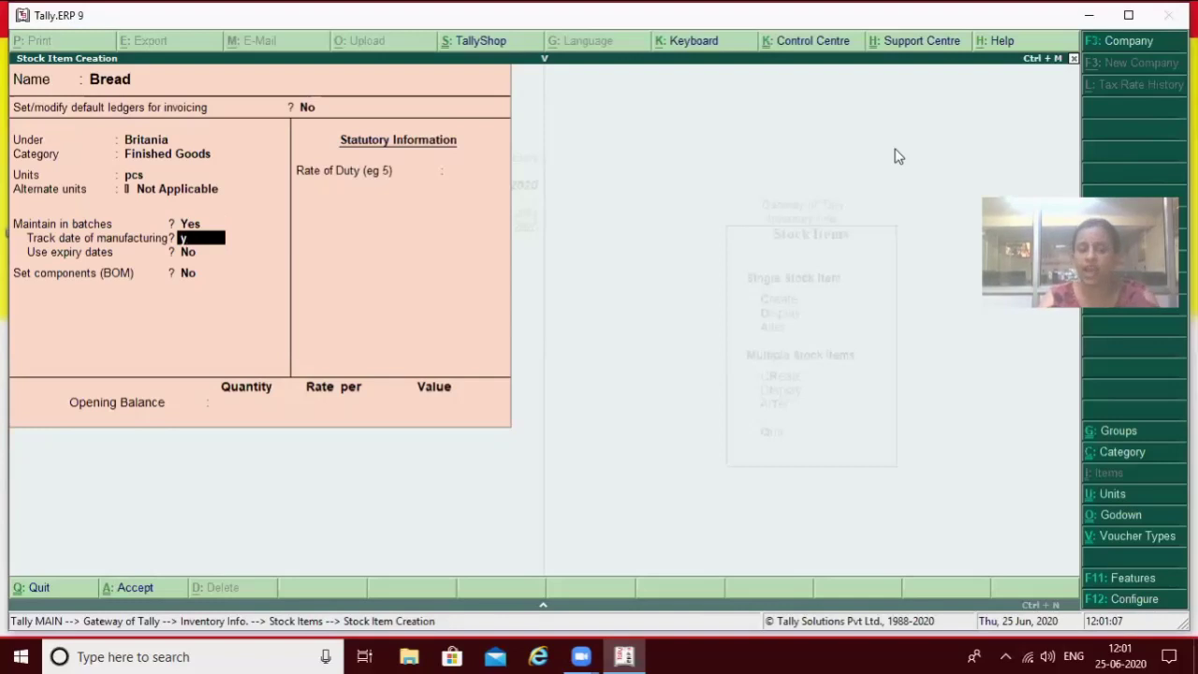
{"action": "key", "text": "y"}
{"action": "type", "text": "y"}
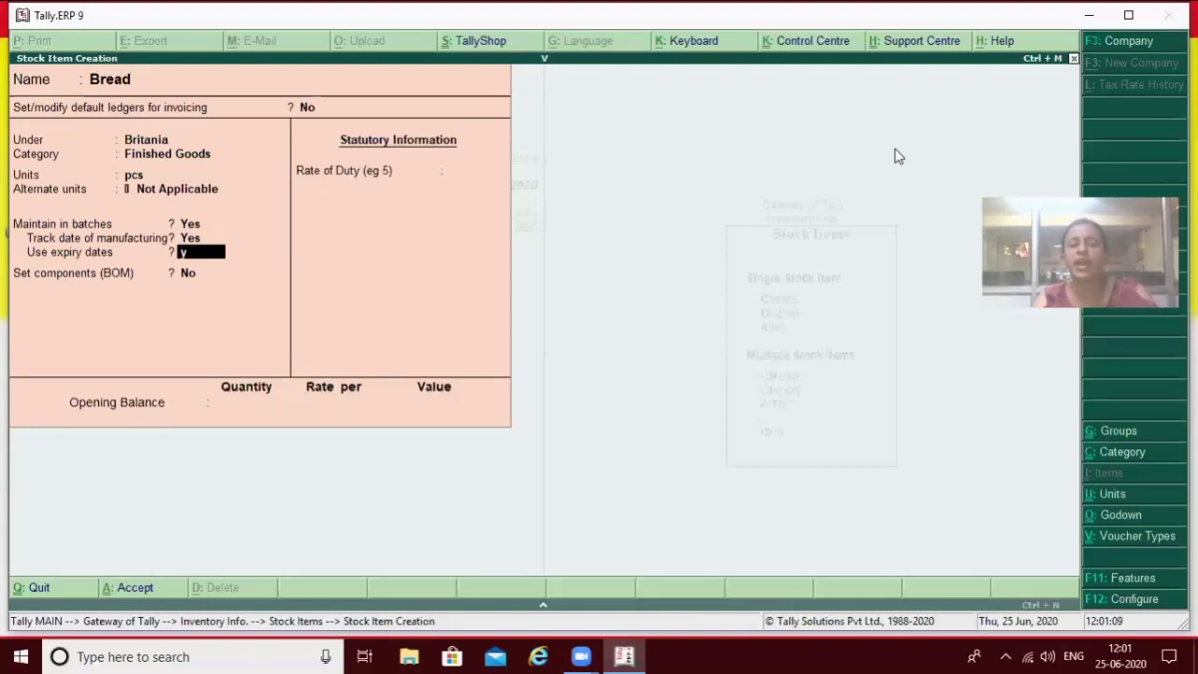
{"action": "key", "text": "Return"}
{"action": "key", "text": "Return"}
{"action": "key", "text": "Return"}
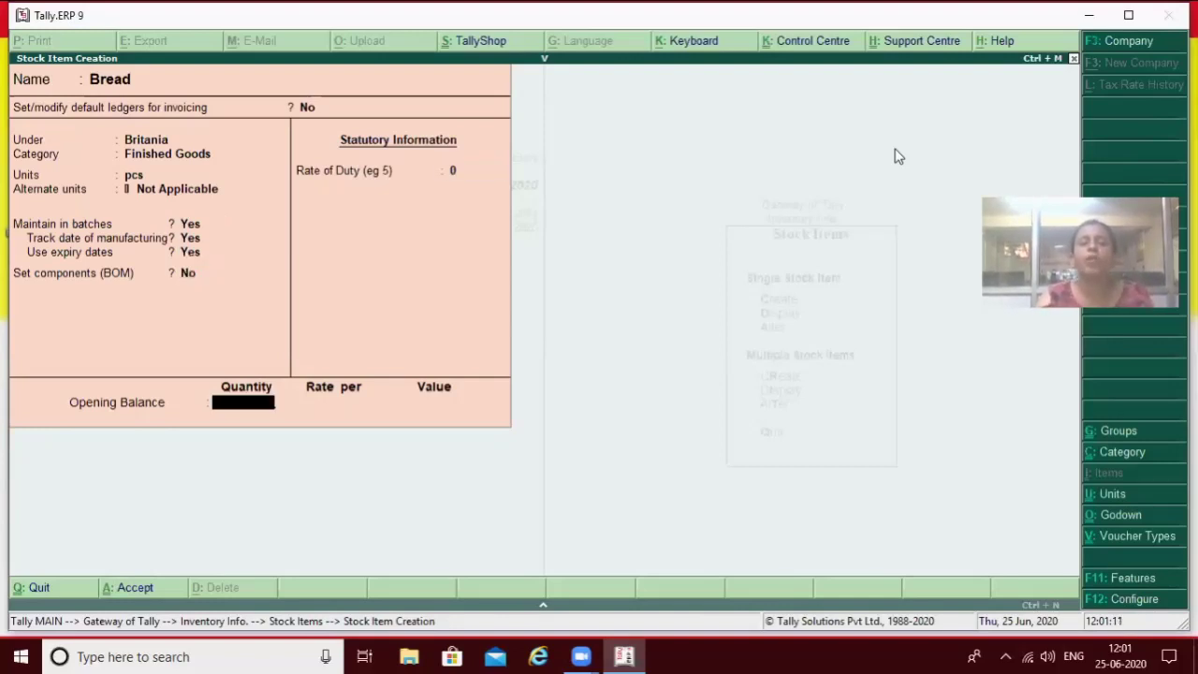
{"action": "key", "text": "Return"}
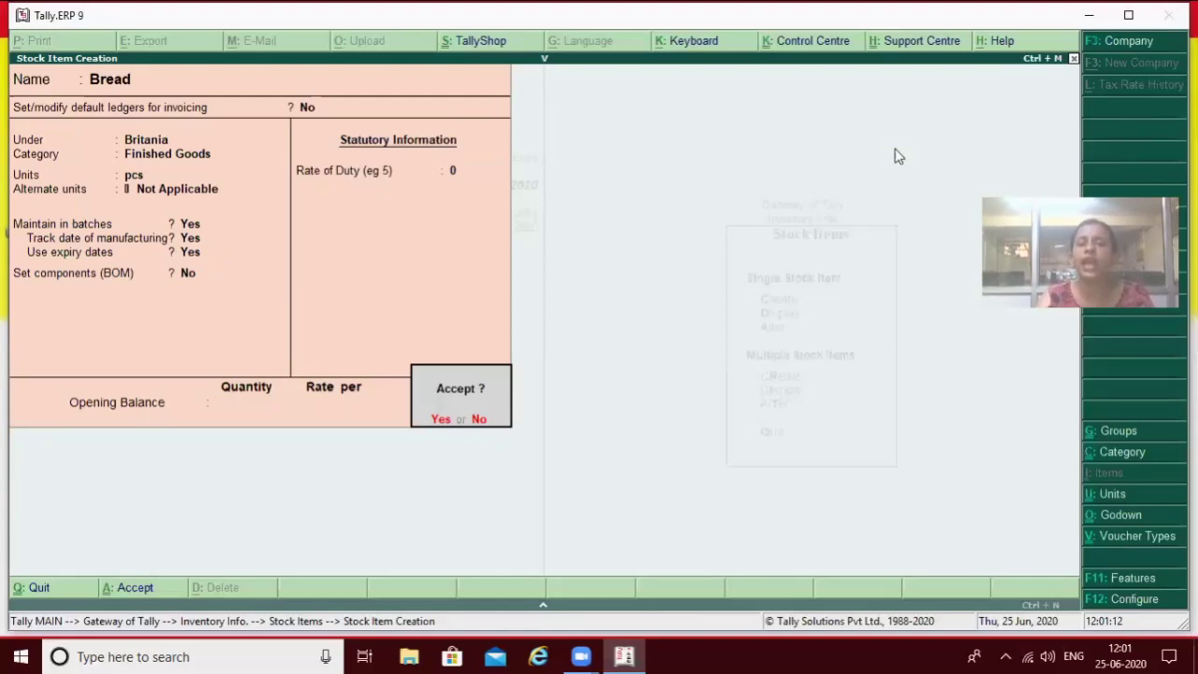
{"action": "key", "text": "y"}
Leave stock item creation, return to the Gateway of Tally and start a purchase voucher in Accounting Vouchers.
{"action": "key", "text": "Escape"}
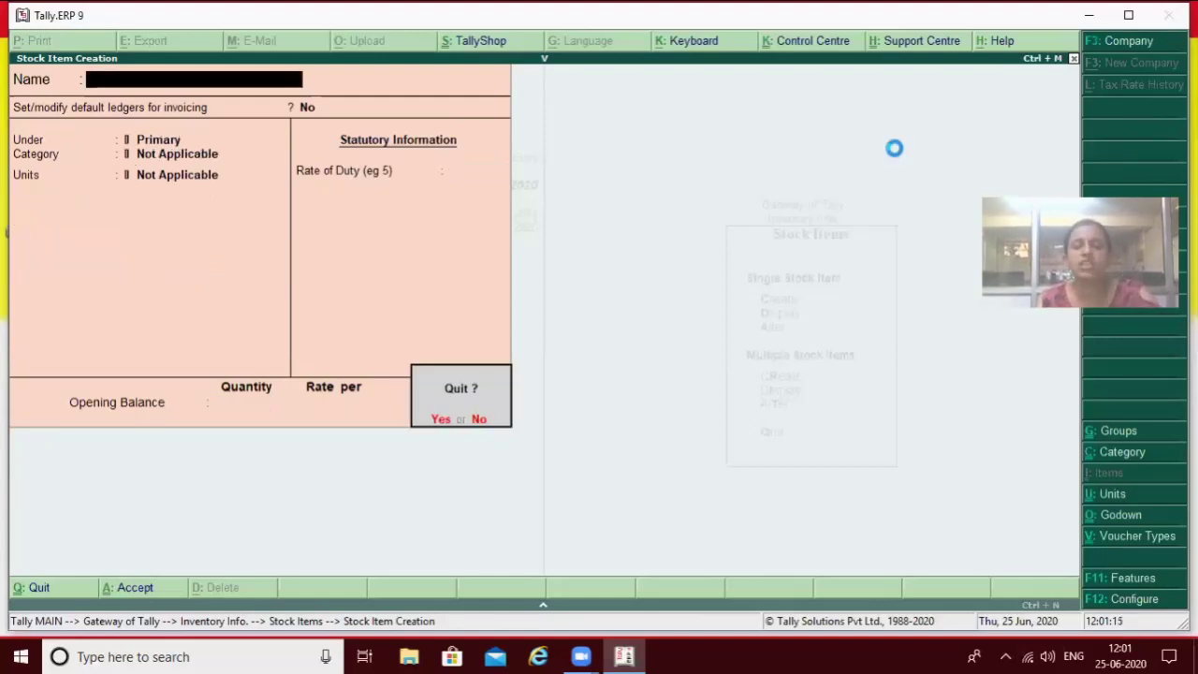
{"action": "key", "text": "y"}
{"action": "key", "text": "Escape"}
{"action": "key", "text": "Escape"}
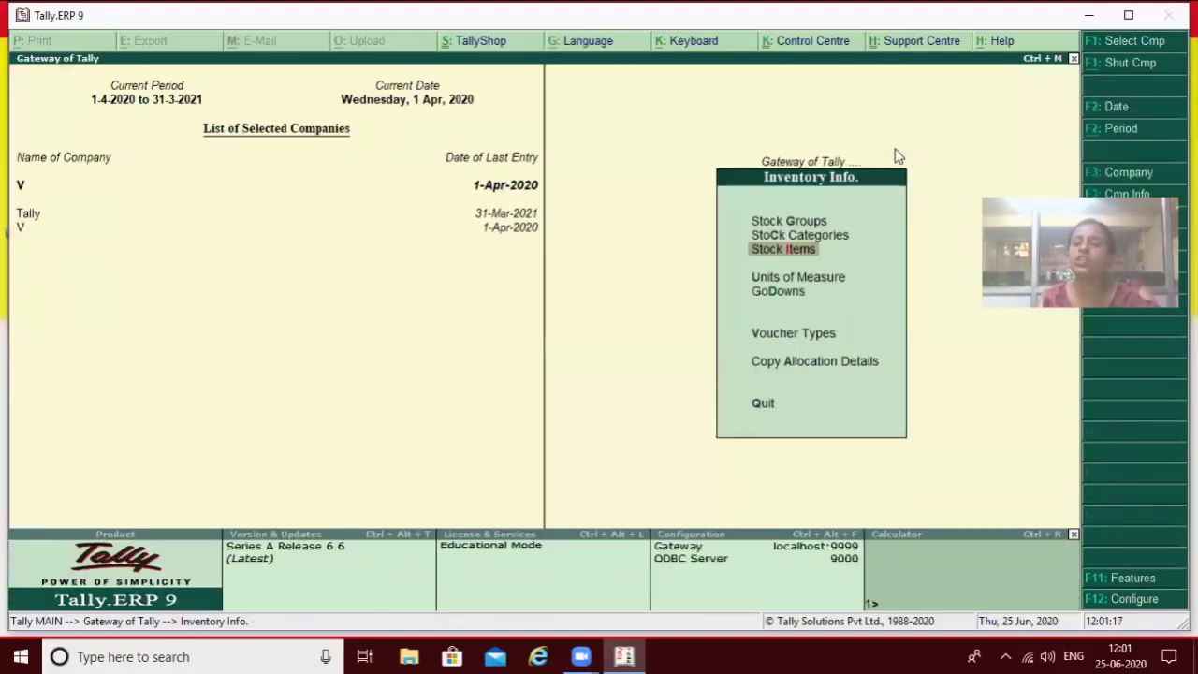
{"action": "key", "text": "Down"}
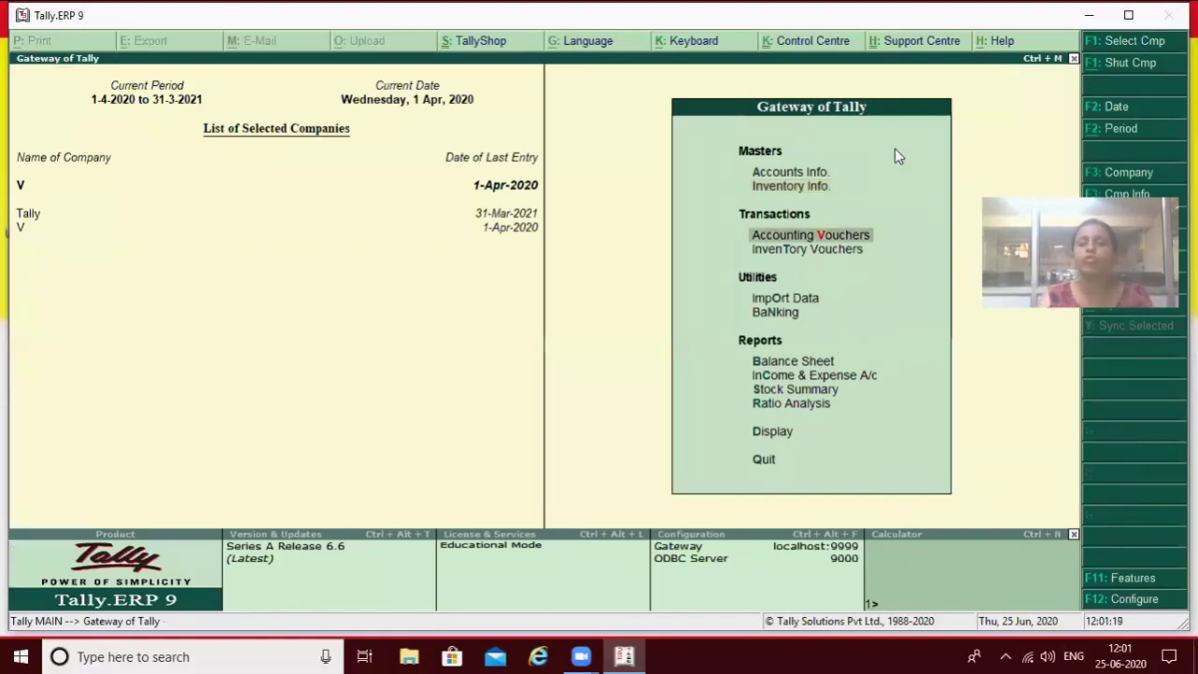
{"action": "key", "text": "Return"}
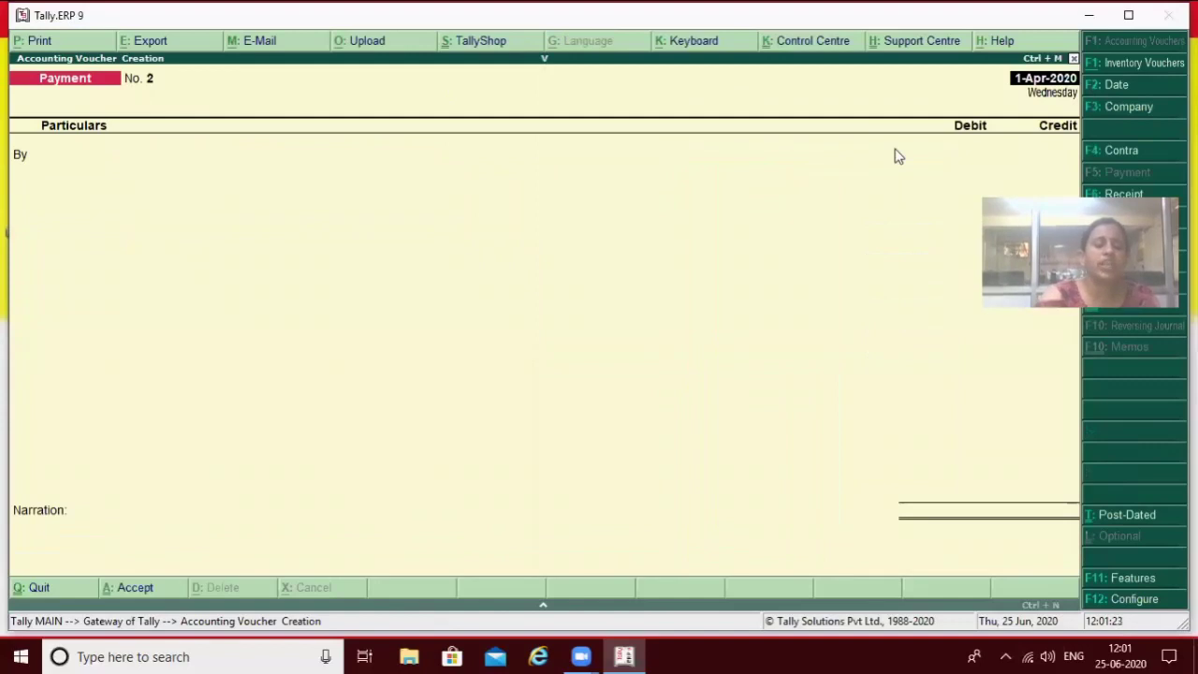
{"action": "key", "text": "F9"}
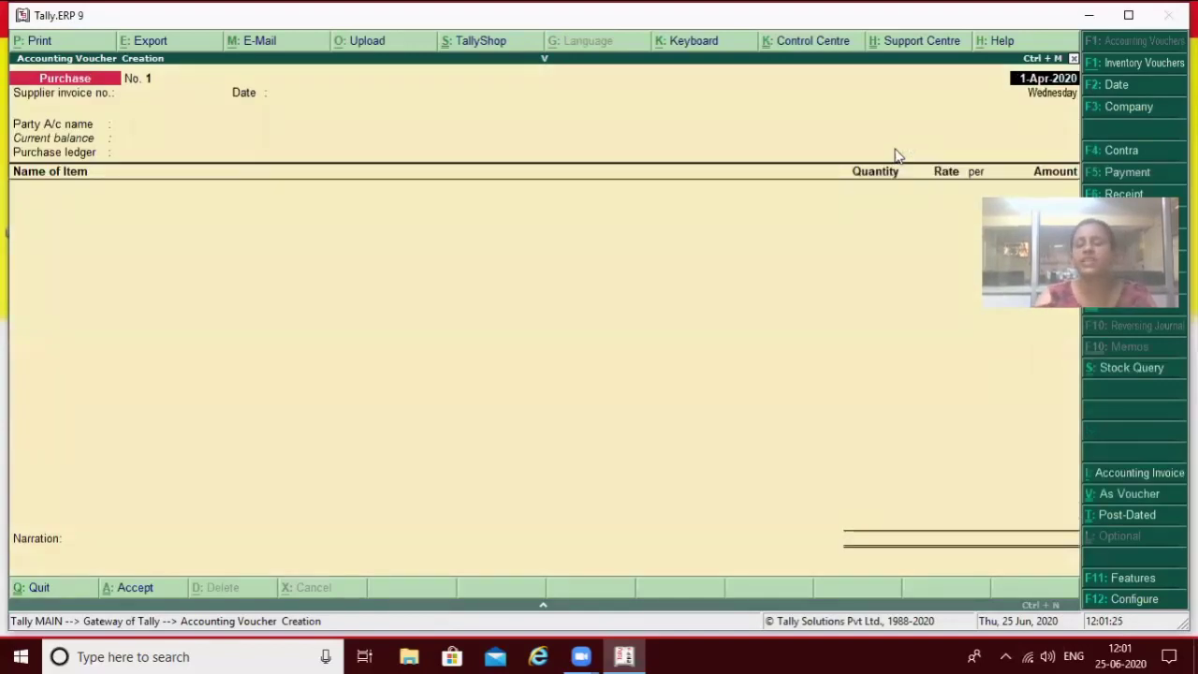
Keep the voucher date and enter supplier invoice number 1 dated 1-Apr-2020.
{"action": "key", "text": "Return"}
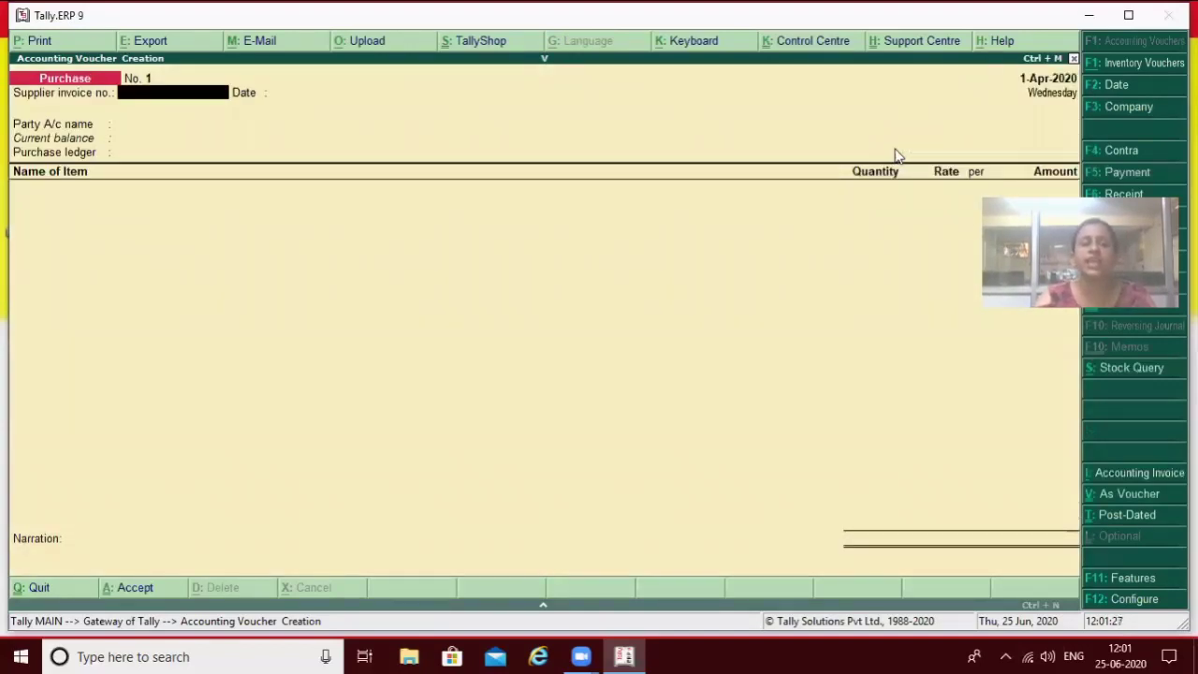
{"action": "type", "text": "1"}
{"action": "key", "text": "Return"}
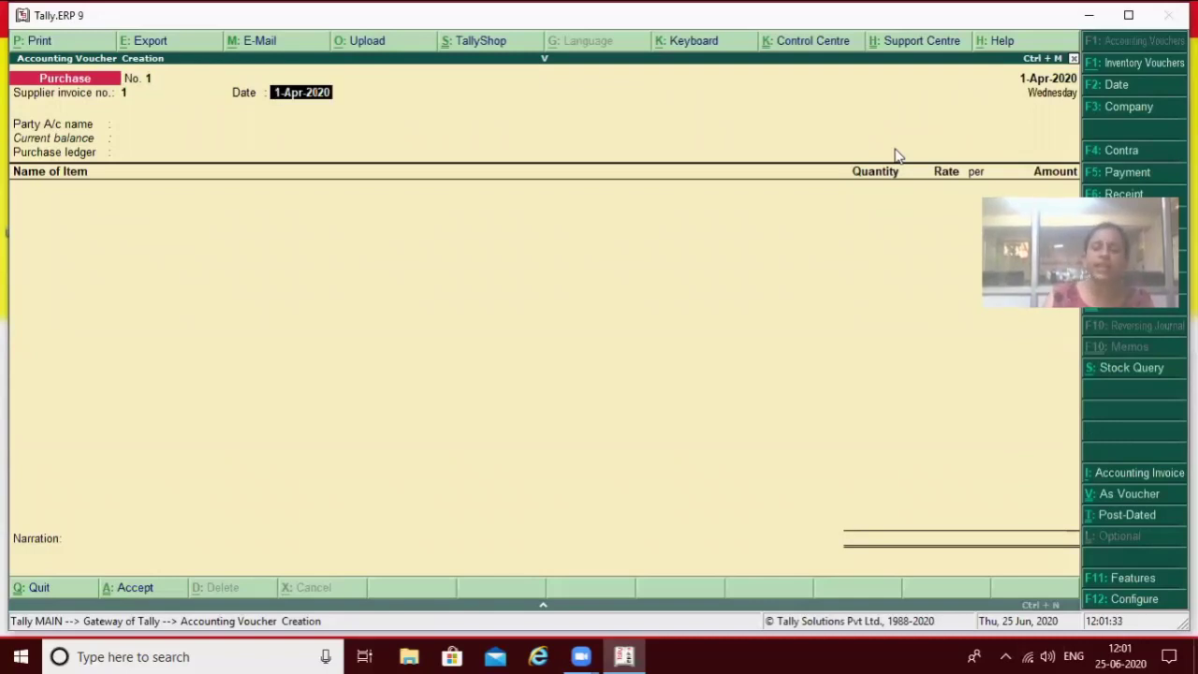
{"action": "key", "text": "Return"}
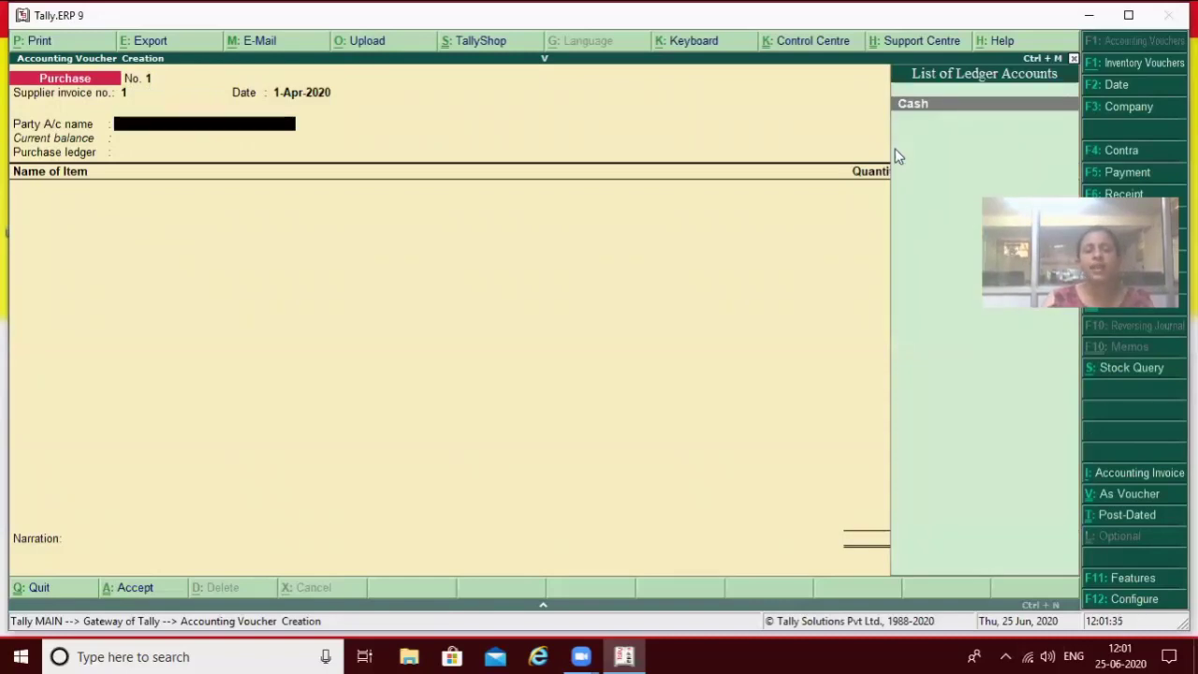
Set Cash as the party account, accept its default supplier details, and choose Pur as the purchase ledger.
{"action": "key", "text": "Return"}
{"action": "key", "text": "Return"}
{"action": "key", "text": "Return"}
{"action": "key", "text": "Return"}
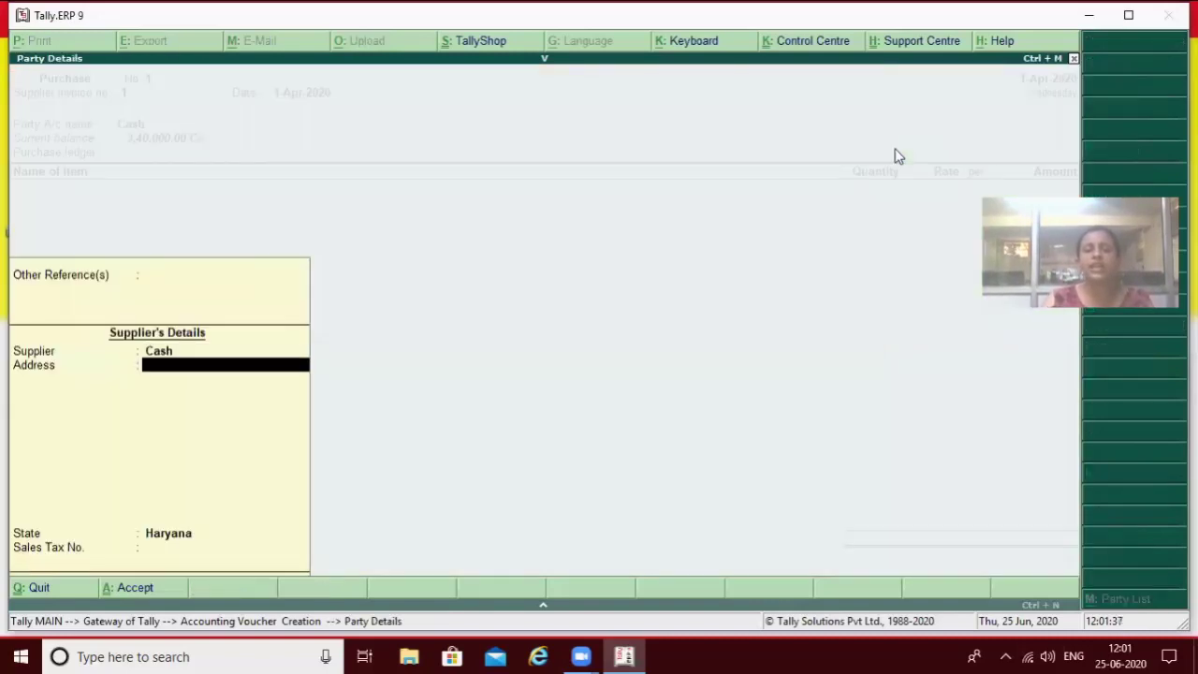
{"action": "key", "text": "Return"}
{"action": "key", "text": "Return"}
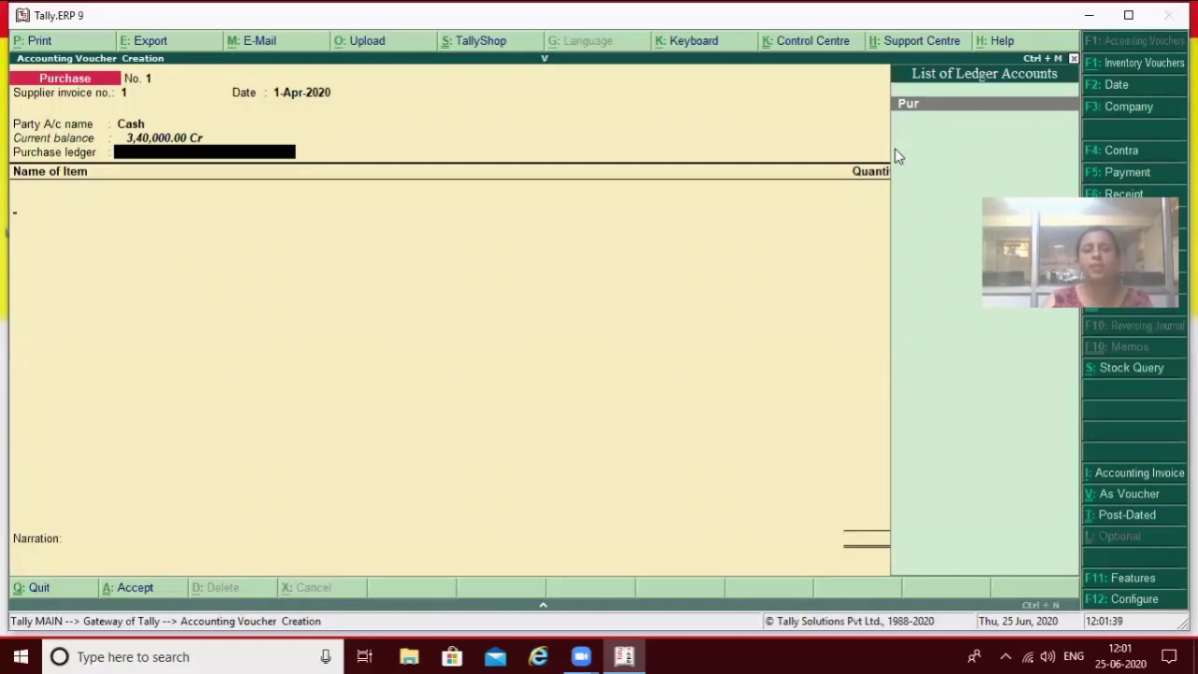
{"action": "key", "text": "Return"}
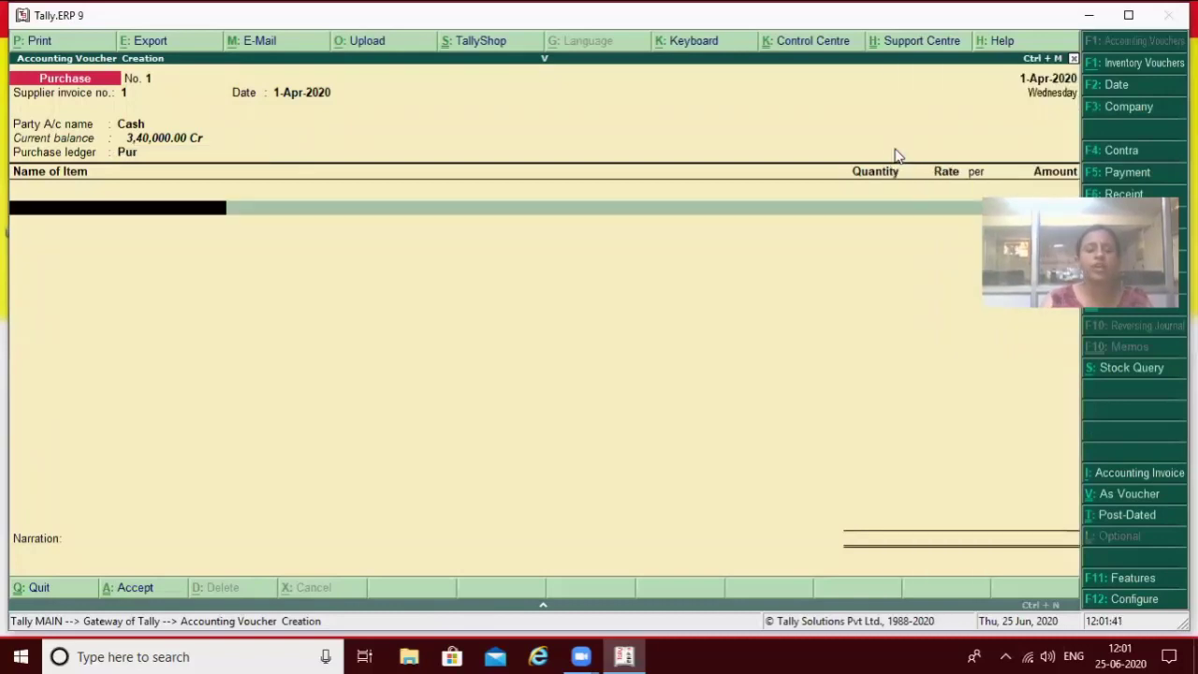
Add Bread as the purchased item and allocate it to the Hisar godown.
{"action": "type", "text": "B"}
{"action": "key", "text": "Return"}
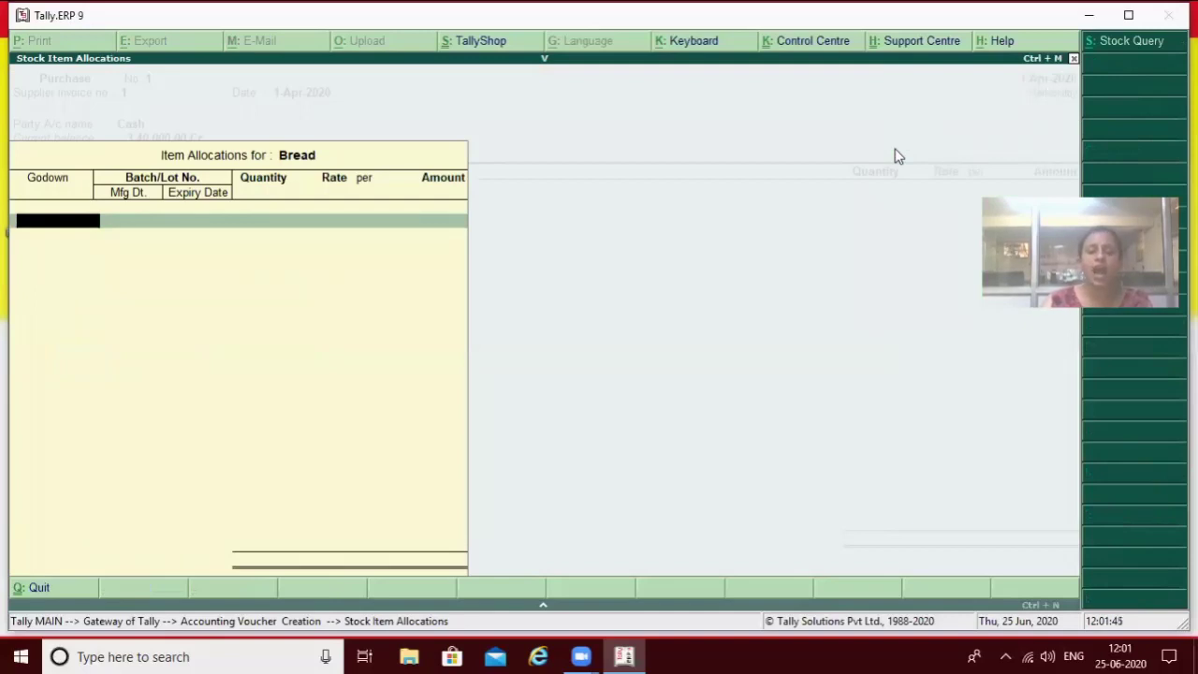
{"action": "type", "text": "H"}
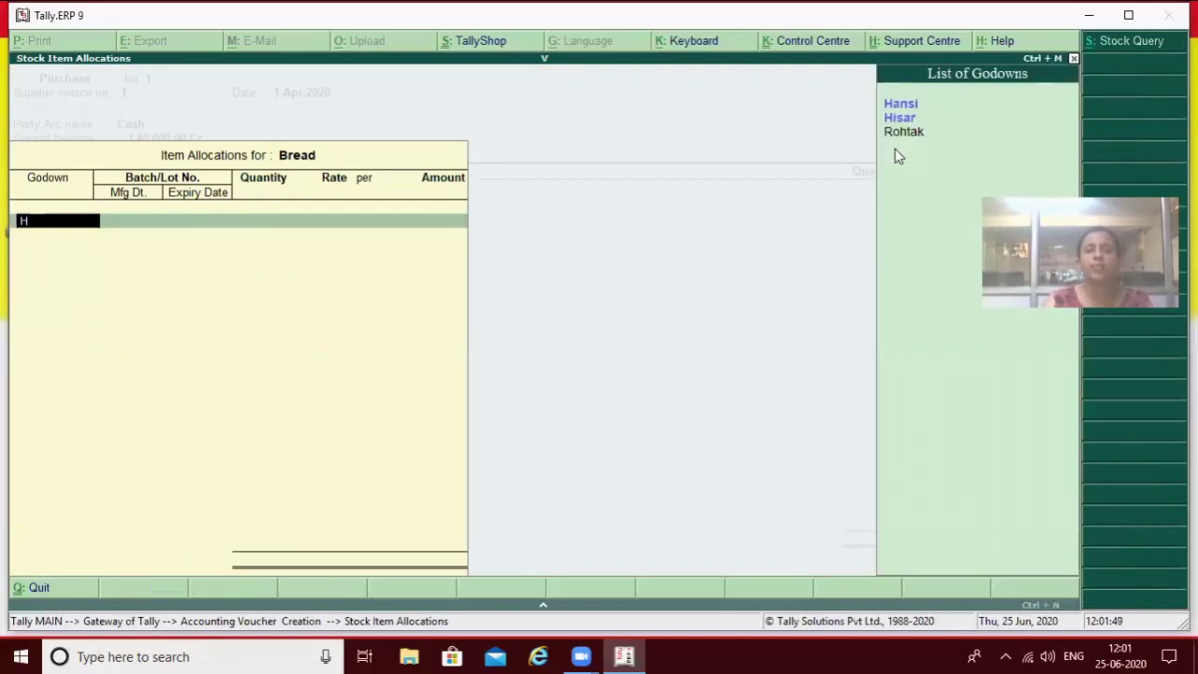
{"action": "key", "text": "Down"}
{"action": "key", "text": "Return"}
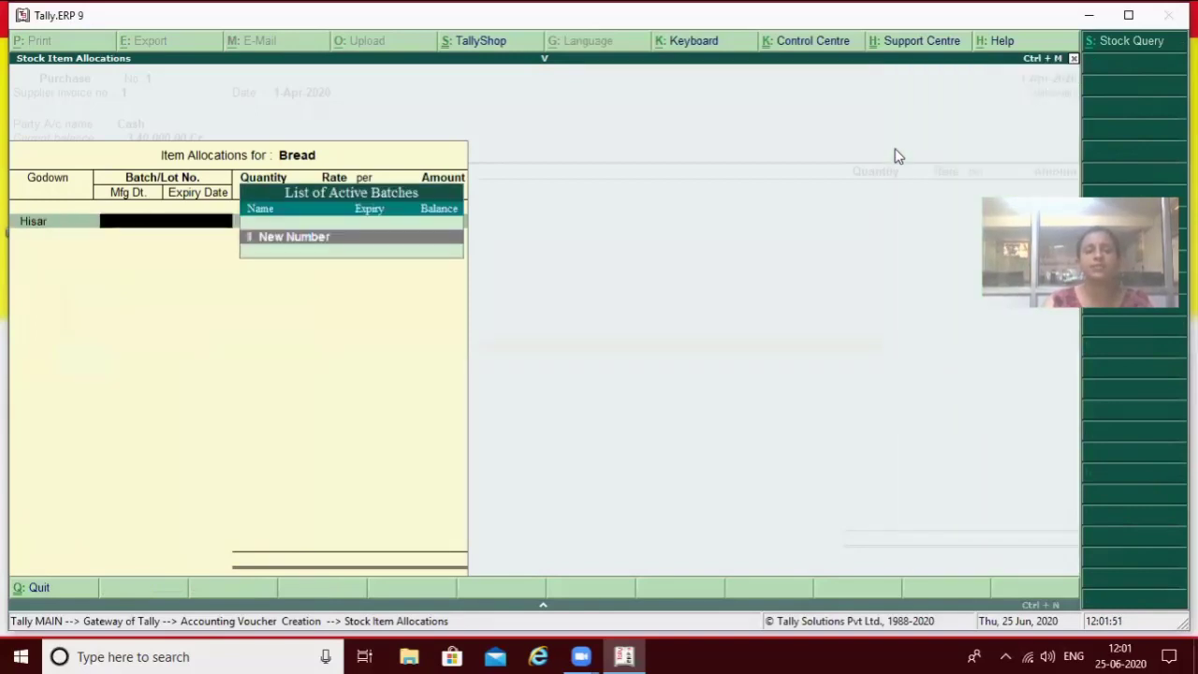
Create a new batch numbered 1.4.2020 for the Bread allocation.
{"action": "key", "text": "Return"}
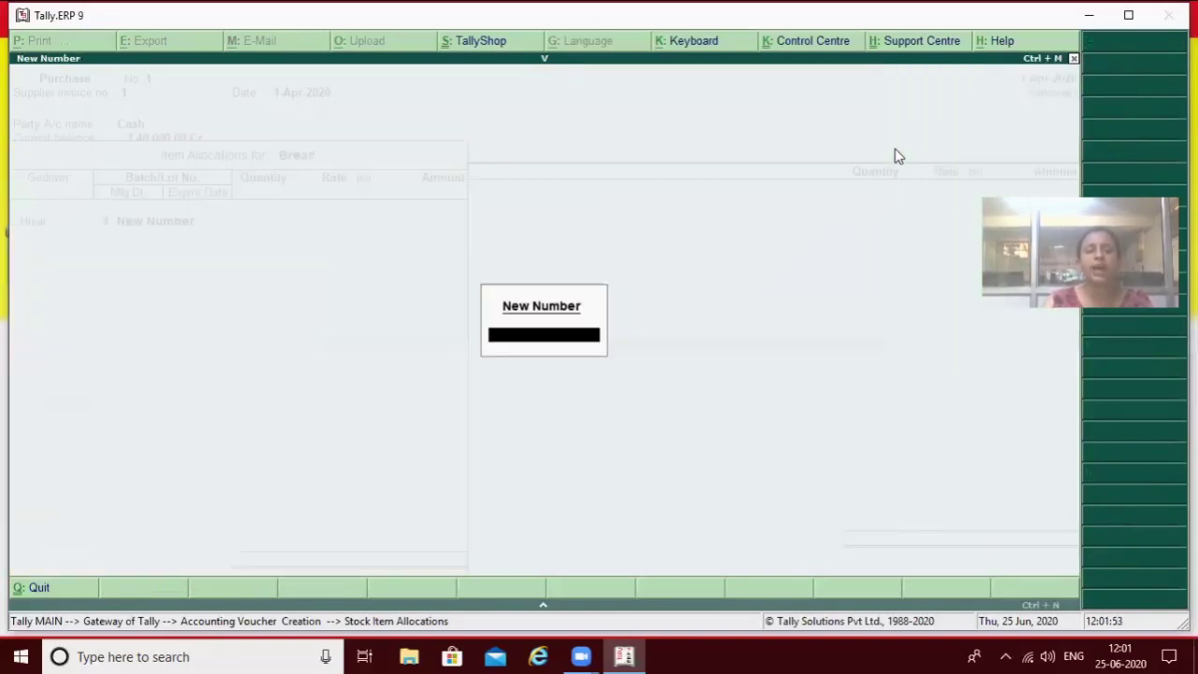
{"action": "type", "text": "10"}
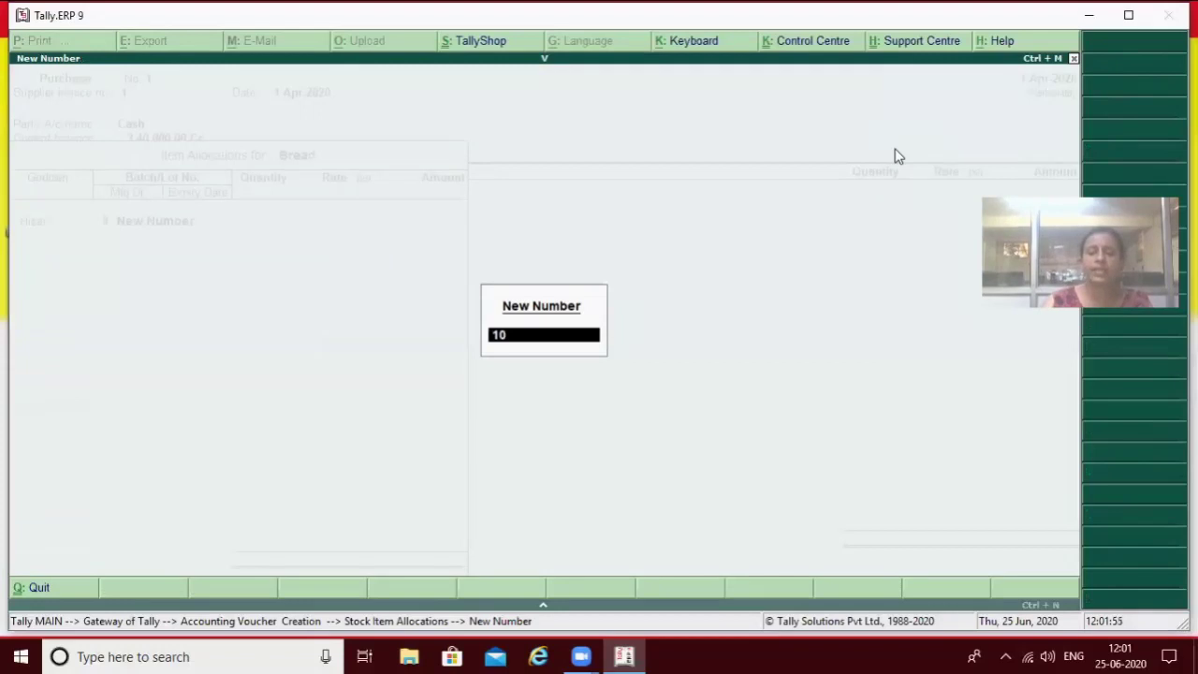
{"action": "key", "text": "BackSpace"}
{"action": "type", "text": ".4.2020"}
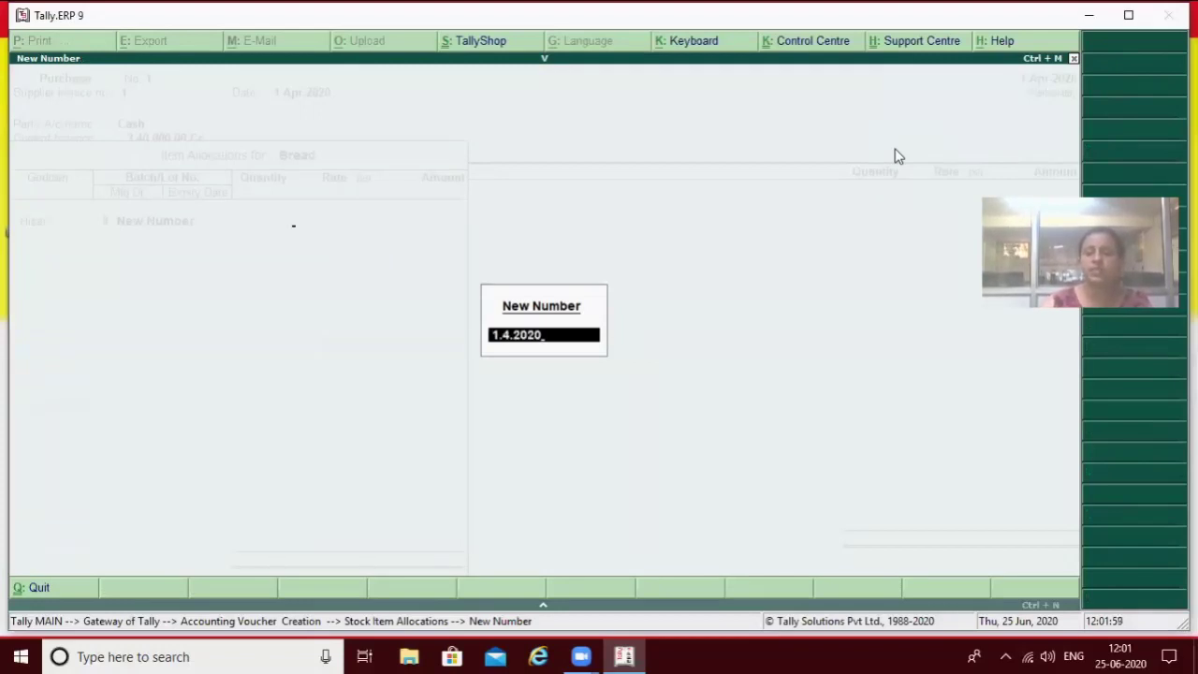
{"action": "key", "text": "Return"}
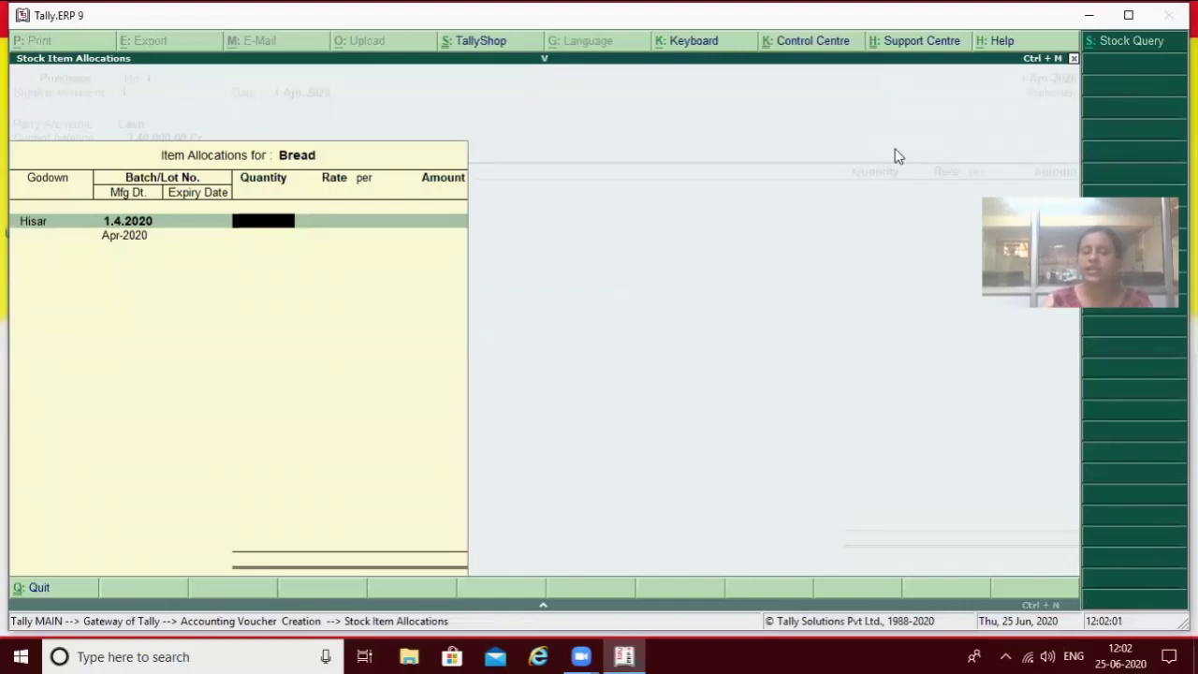
Set the batch's quantity to 50 pcs at a rate of 20.00 per pcs and accept the calculated amount.
{"action": "type", "text": "50"}
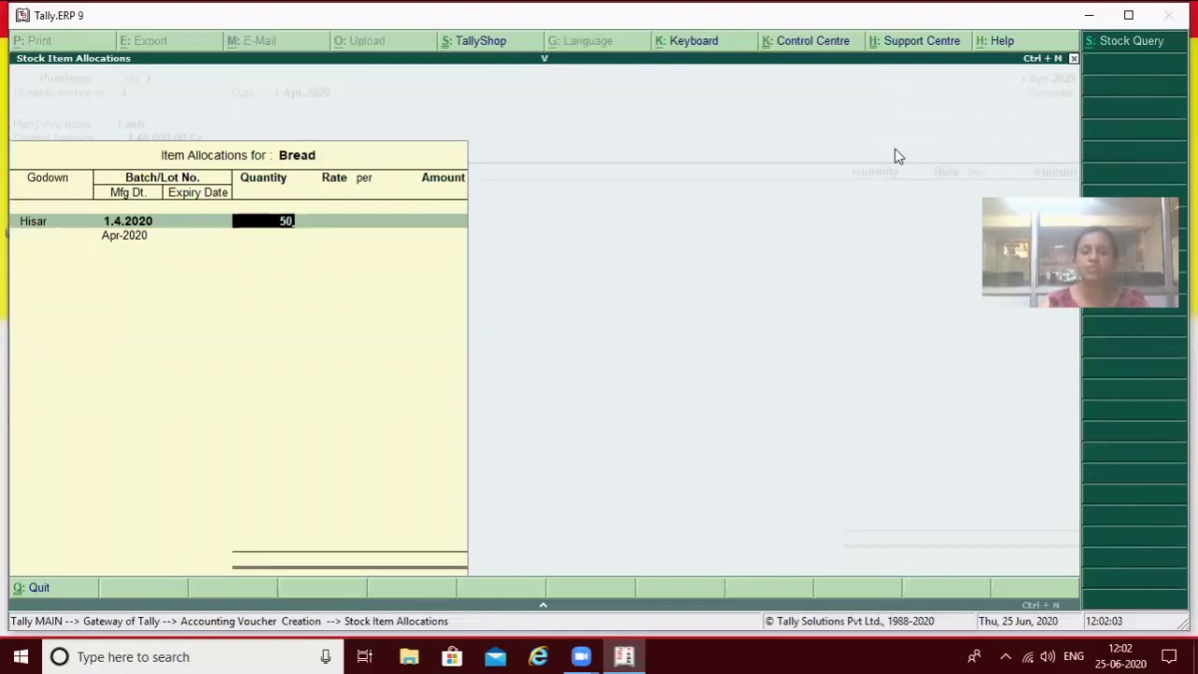
{"action": "key", "text": "Return"}
{"action": "type", "text": "20"}
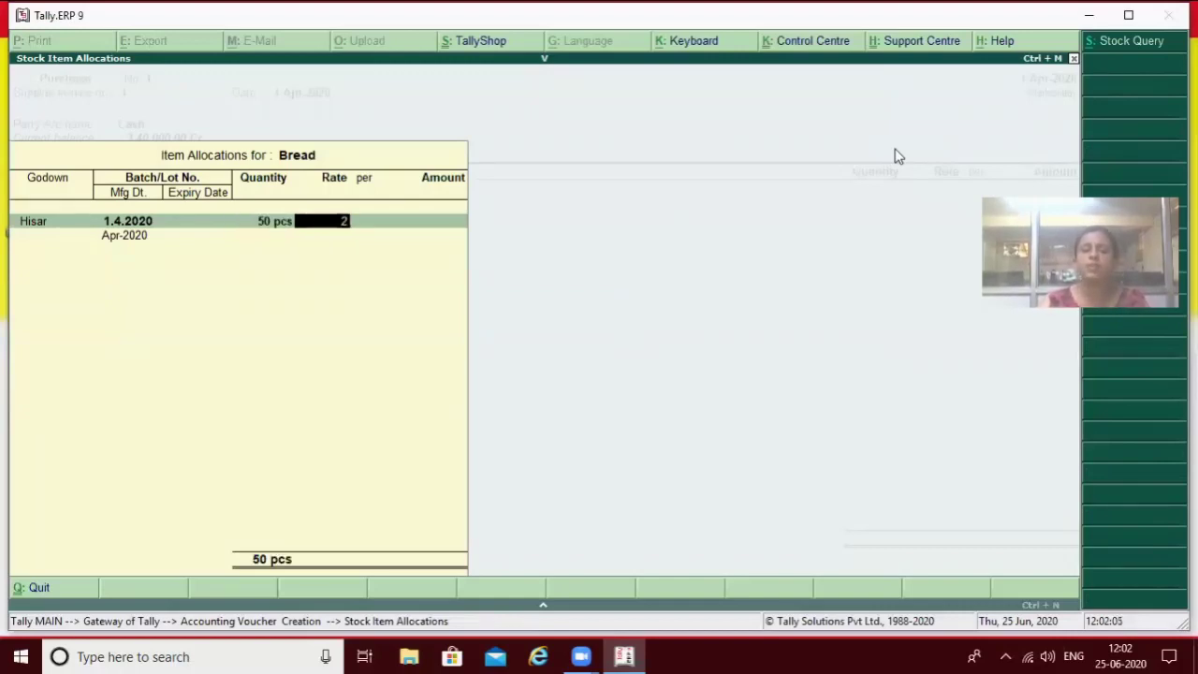
{"action": "key", "text": "Return"}
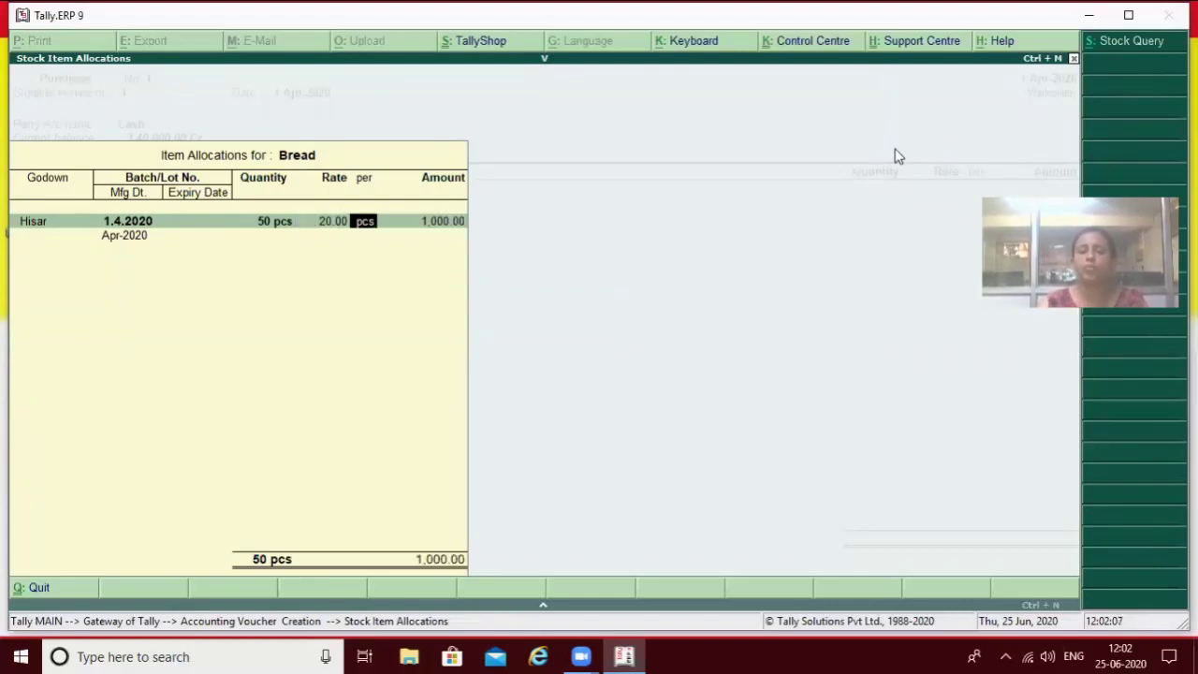
{"action": "key", "text": "Return"}
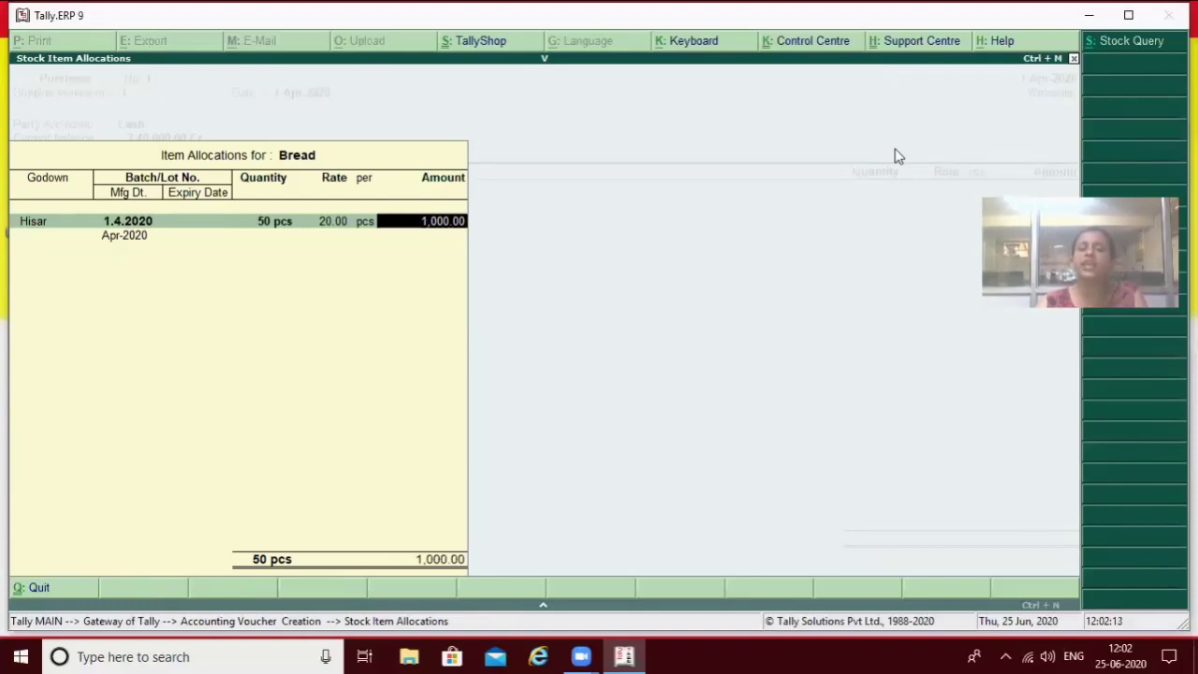
{"action": "key", "text": "Return"}
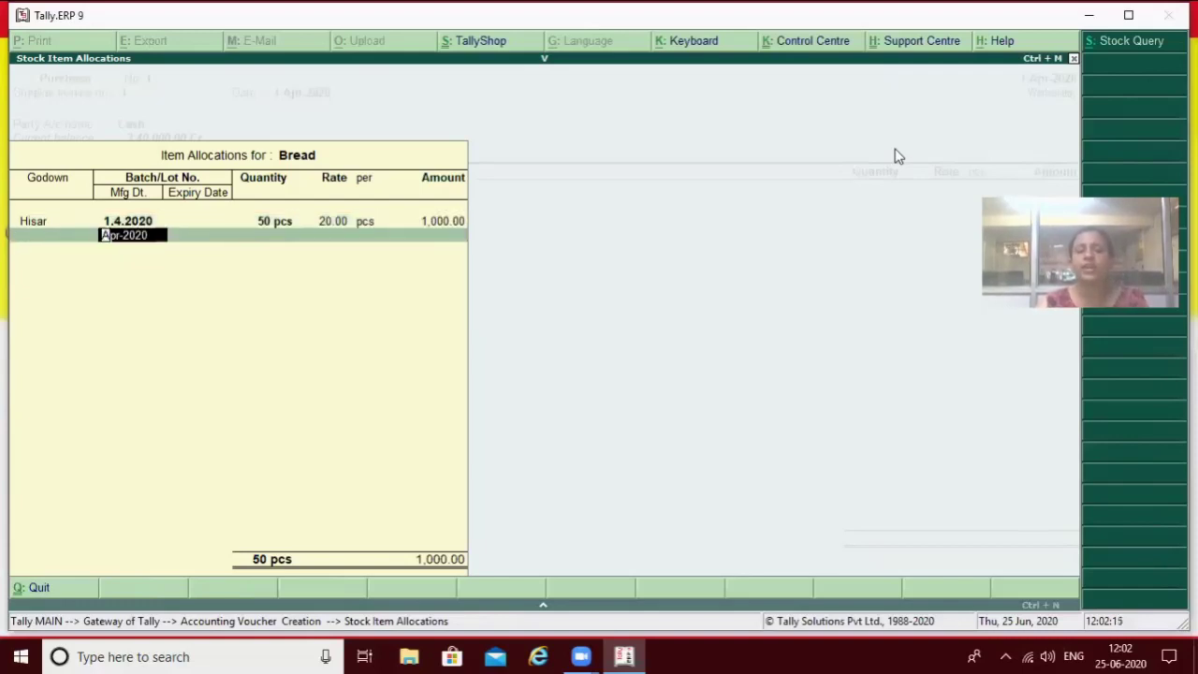
Accept the Bread batch's manufacturing date and set its expiry date to 2-Apr-2020.
{"action": "key", "text": "Return"}
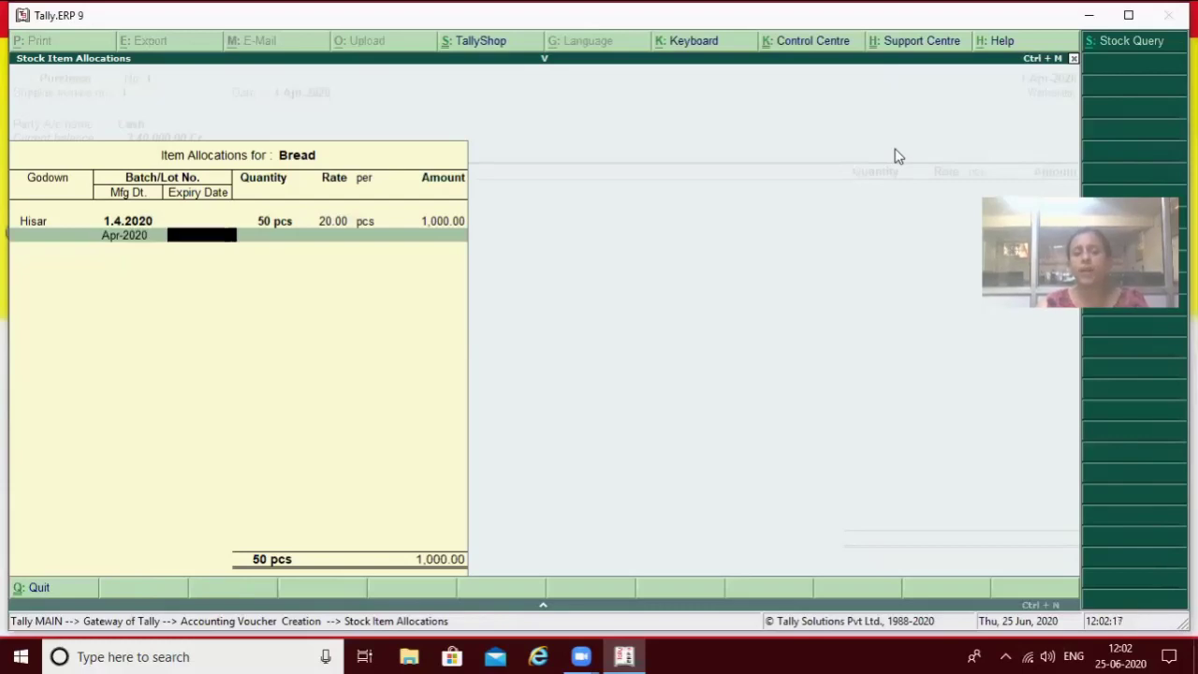
{"action": "key", "text": "BackSpace"}
{"action": "key", "text": "BackSpace"}
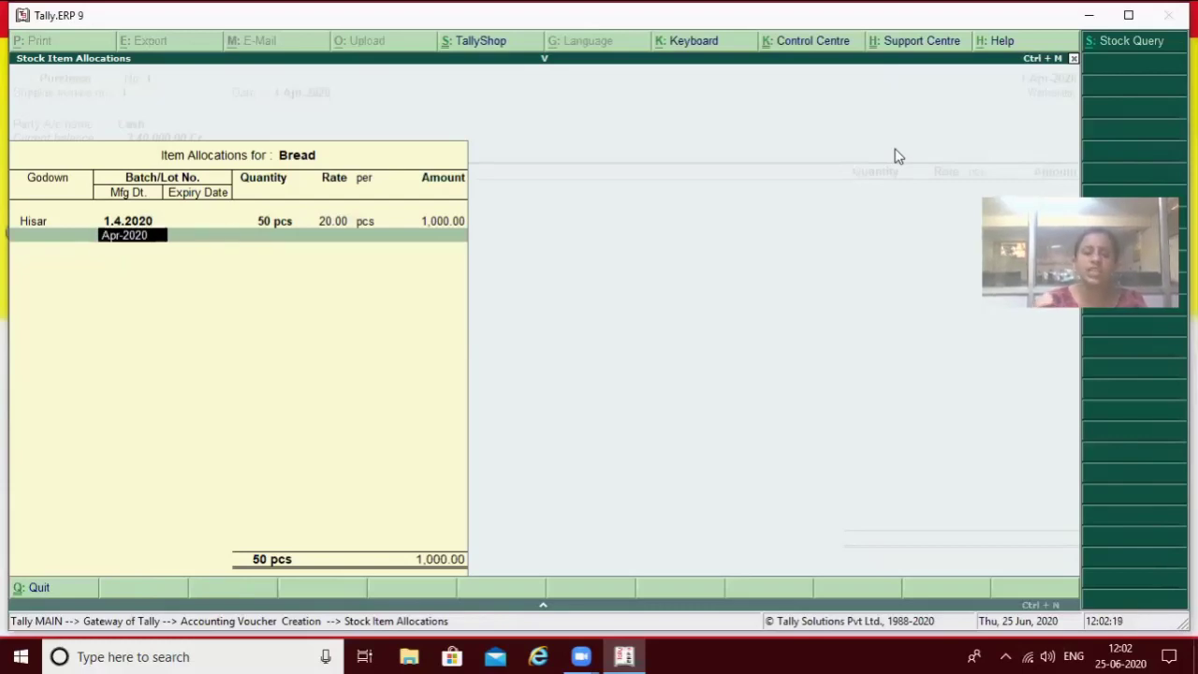
{"action": "key", "text": "BackSpace"}
{"action": "key", "text": "BackSpace"}
{"action": "key", "text": "BackSpace"}
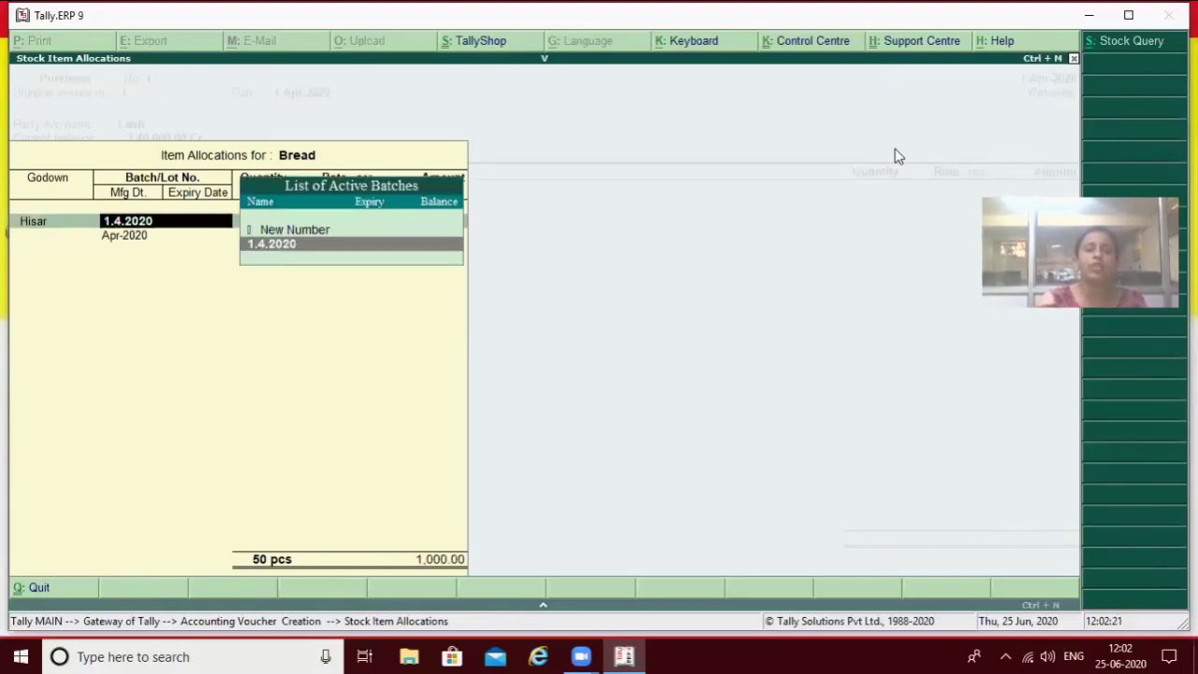
{"action": "key", "text": "Return"}
{"action": "key", "text": "Return"}
{"action": "key", "text": "Return"}
{"action": "key", "text": "Return"}
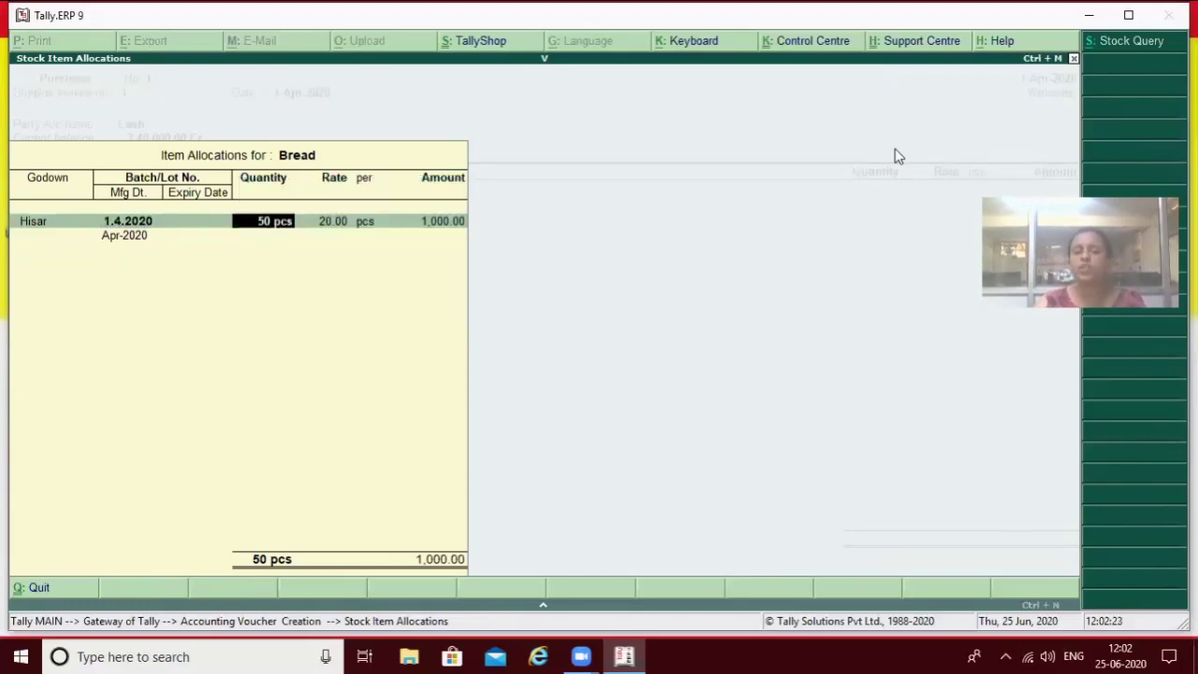
{"action": "key", "text": "Return"}
{"action": "key", "text": "Return"}
{"action": "type", "text": "2.4"}
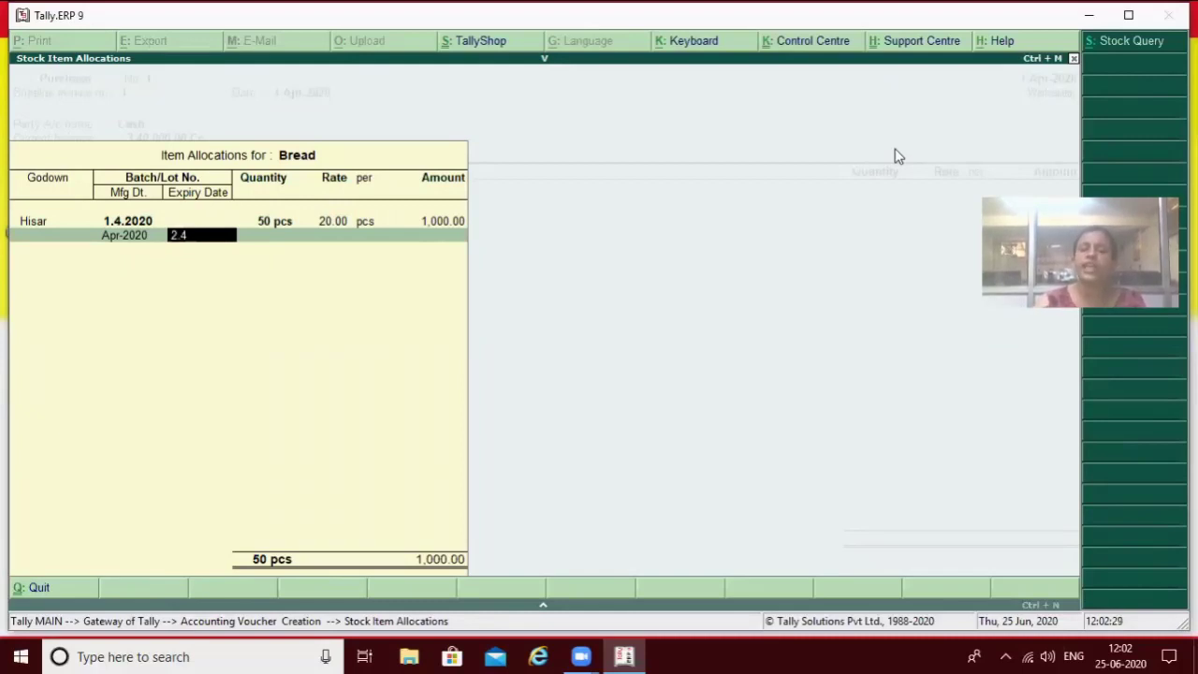
{"action": "key", "text": "Return"}
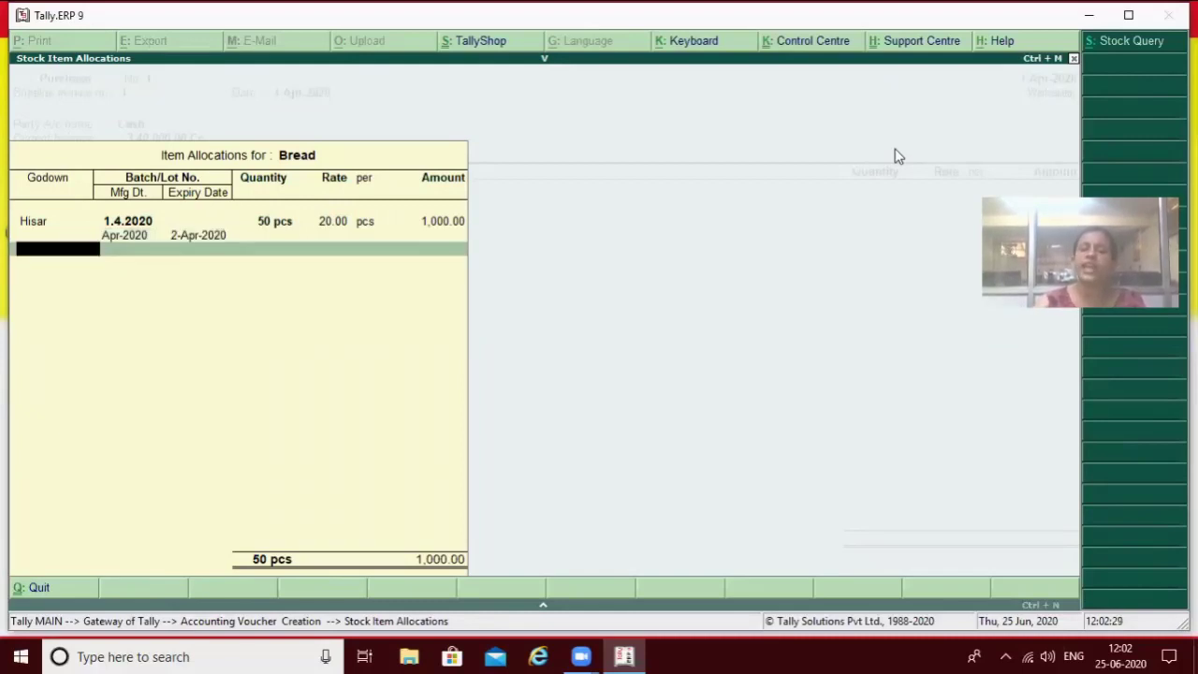
Finish the Bread allocation, end the item list without a narration, and save the purchase voucher.
{"action": "key", "text": "Return"}
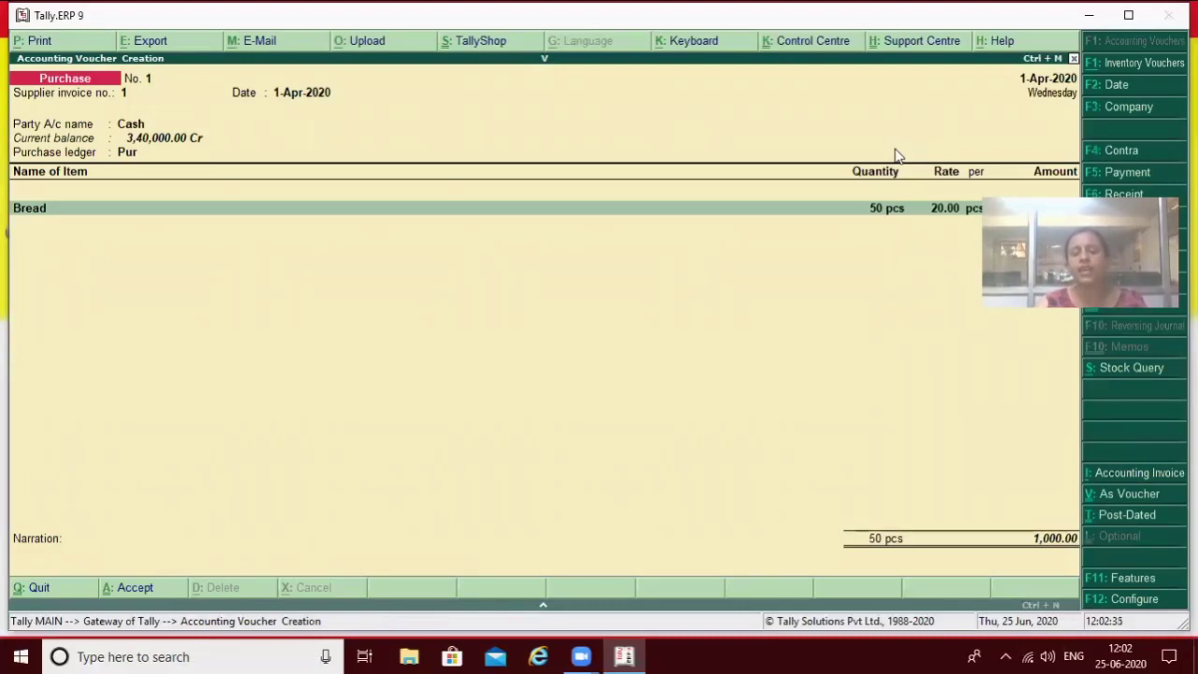
{"action": "key", "text": "Return"}
{"action": "key", "text": "Return"}
{"action": "key", "text": "Return"}
{"action": "key", "text": "Return"}
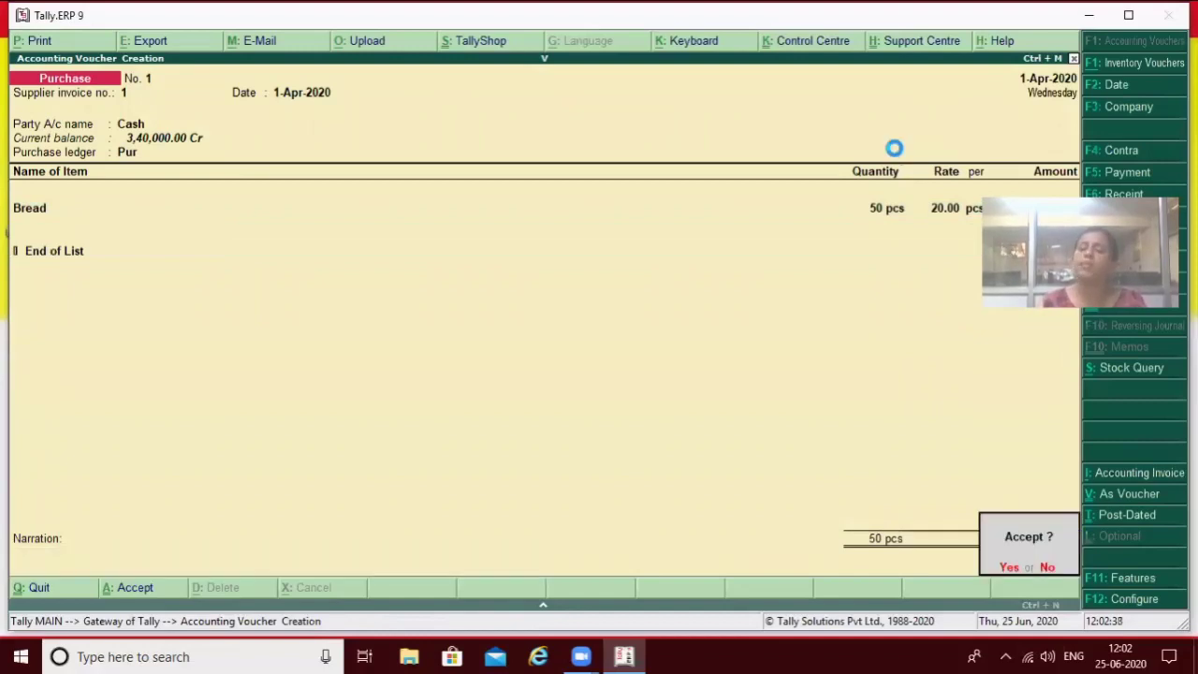
{"action": "key", "text": "Return"}
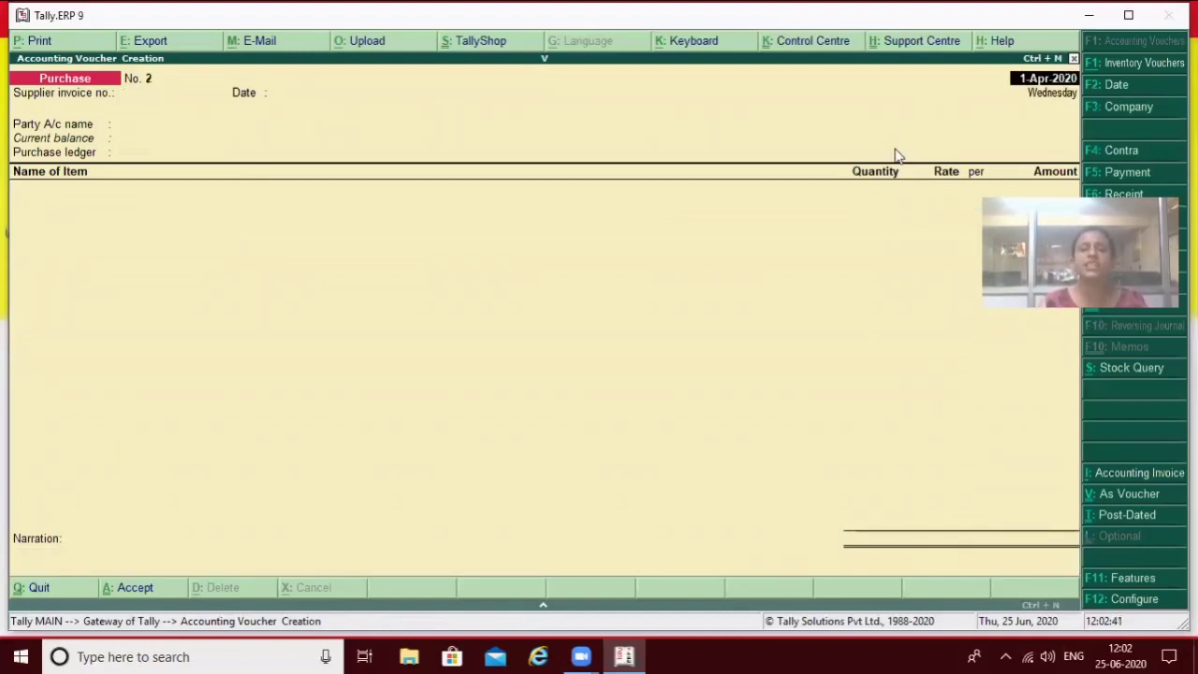
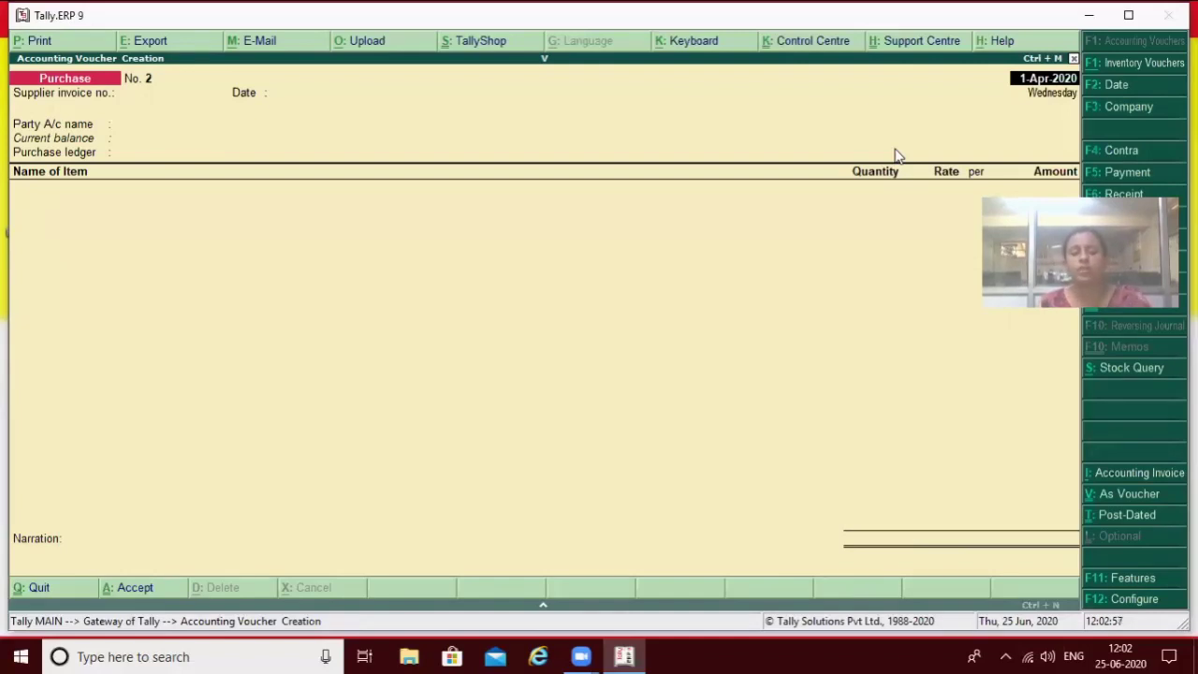
Start a sales voucher dated 1-Apr-2020 and set its reference number to 1.
{"action": "key", "text": "F8"}
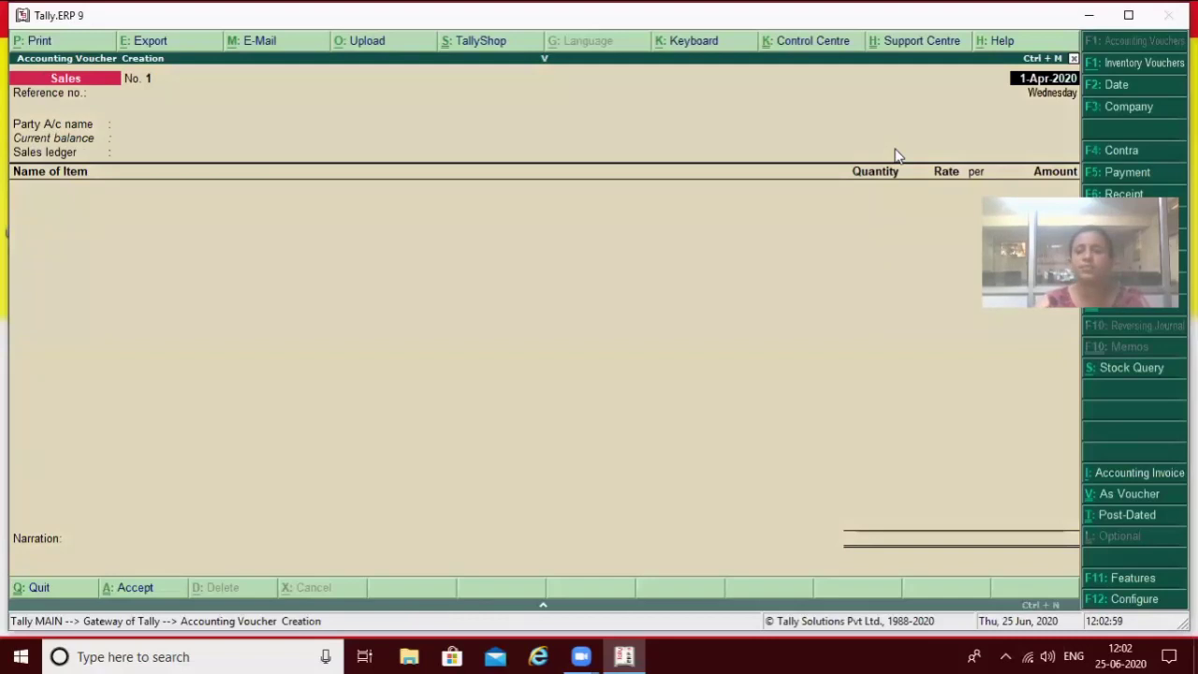
{"action": "key", "text": "Return"}
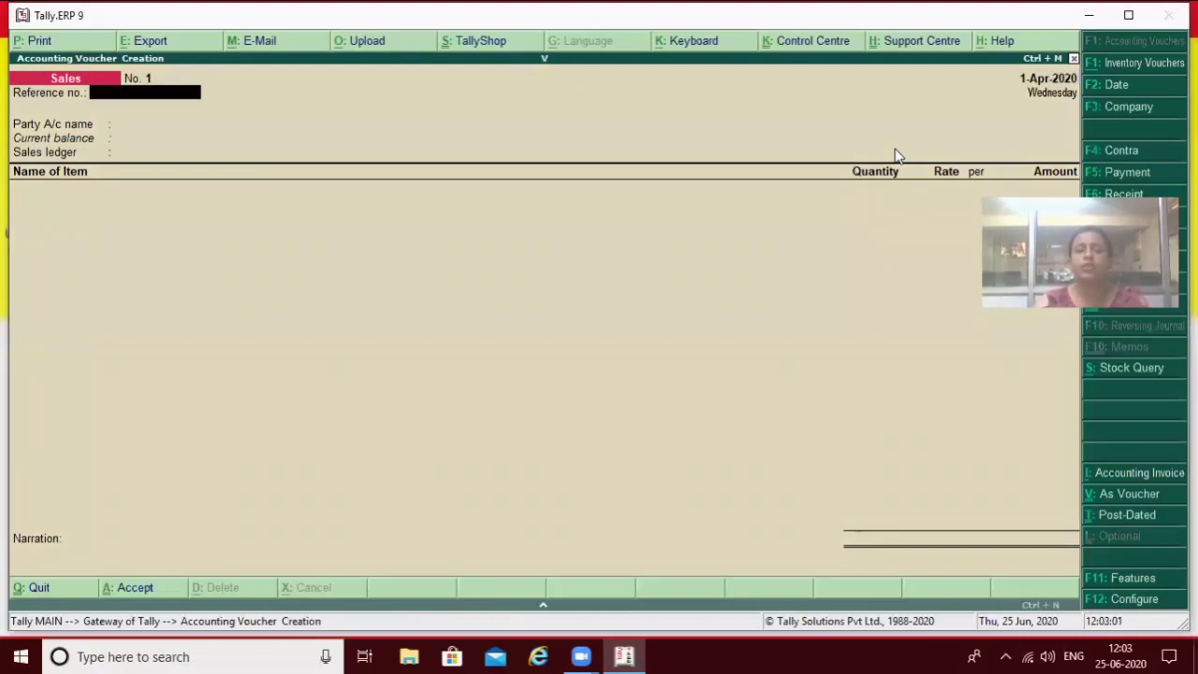
{"action": "type", "text": "1"}
{"action": "key", "text": "Return"}
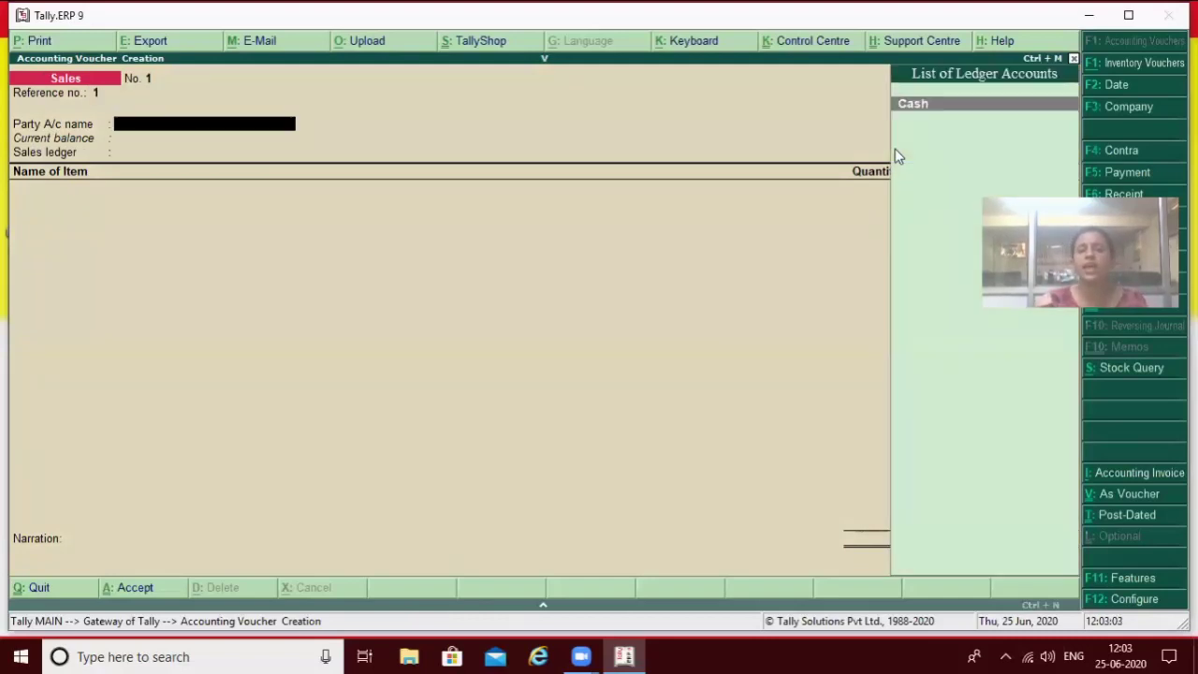
Set Cash as the sale's party account and accept the default despatch, order and buyer details.
{"action": "key", "text": "Return"}
{"action": "key", "text": "Return"}
{"action": "key", "text": "Return"}
{"action": "key", "text": "Return"}
{"action": "key", "text": "Return"}
{"action": "key", "text": "Return"}
{"action": "key", "text": "Return"}
{"action": "key", "text": "Return"}
{"action": "key", "text": "Return"}
{"action": "key", "text": "Return"}
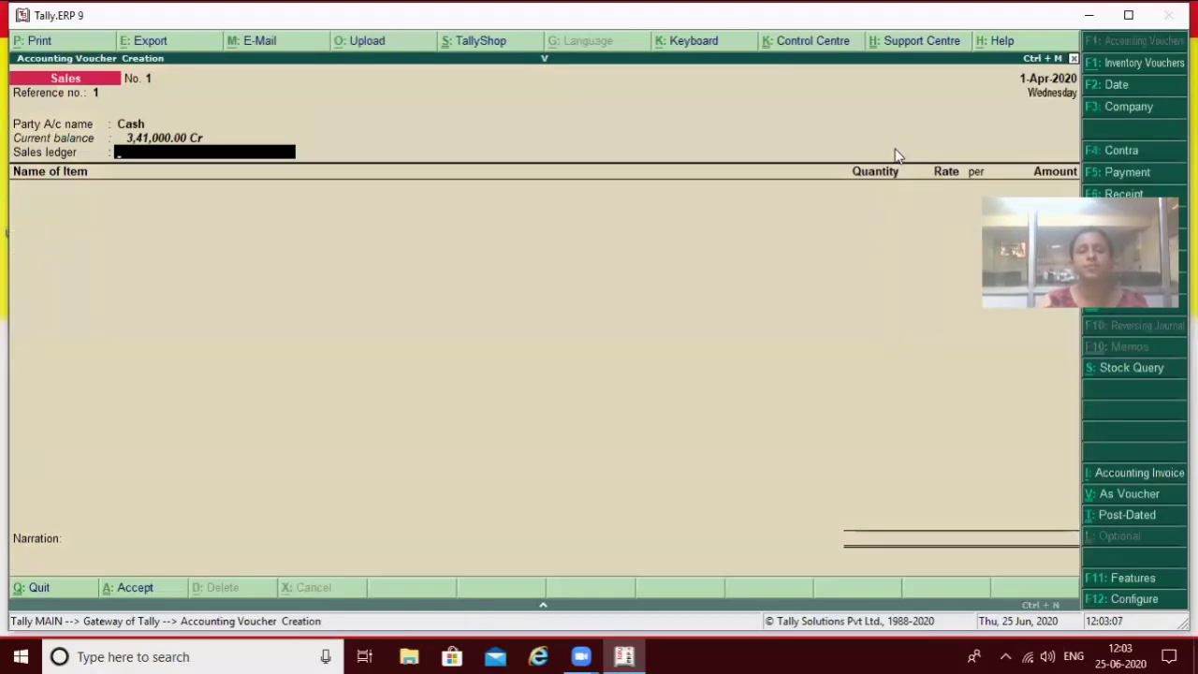
Create a ledger named Sale under Sales Accounts with inventory values affected, and use it as the sales ledger.
{"action": "key", "text": "alt+c"}
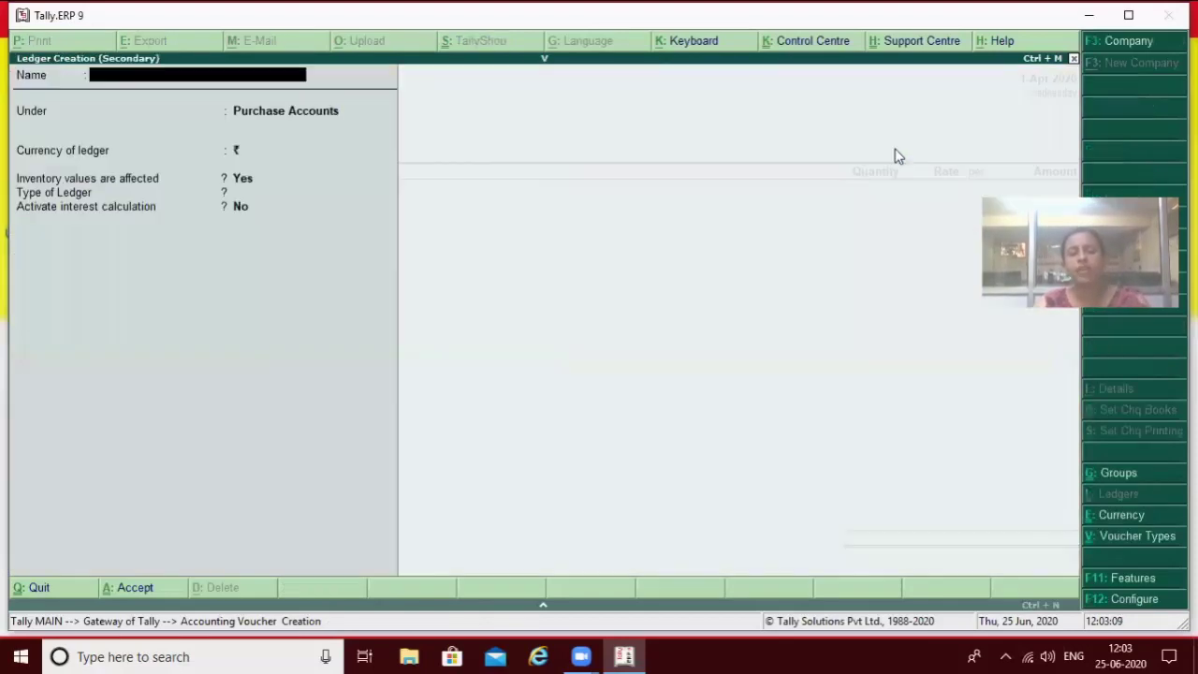
{"action": "type", "text": "Sale"}
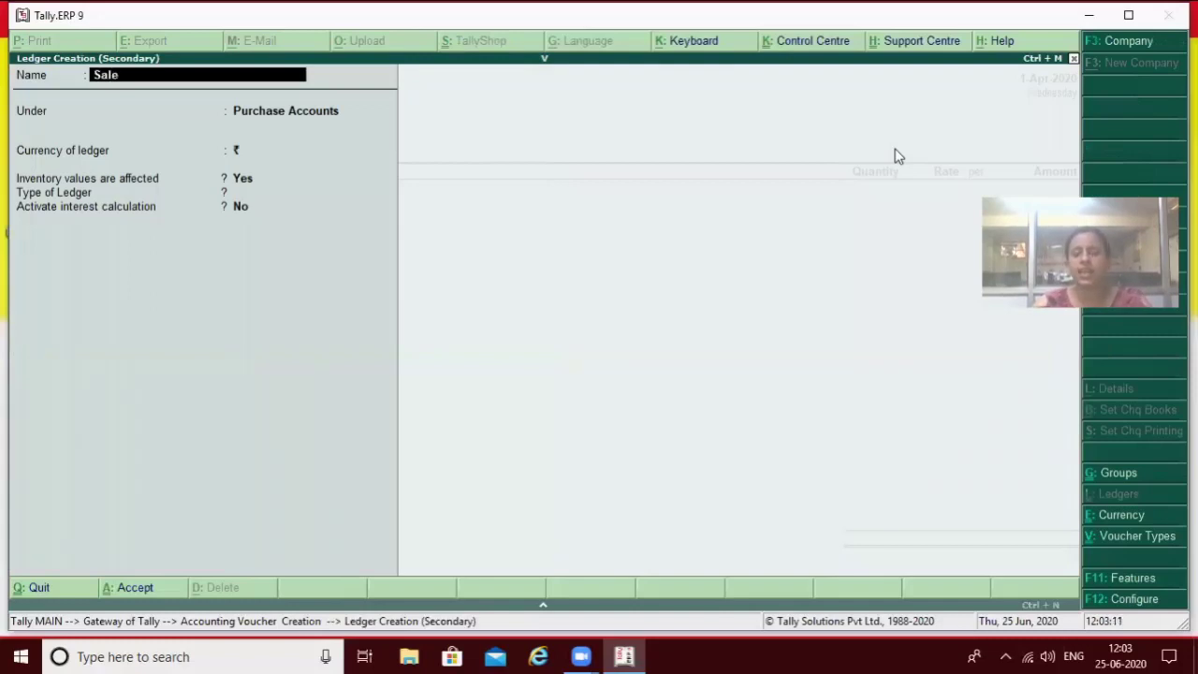
{"action": "key", "text": "Return"}
{"action": "type", "text": "S"}
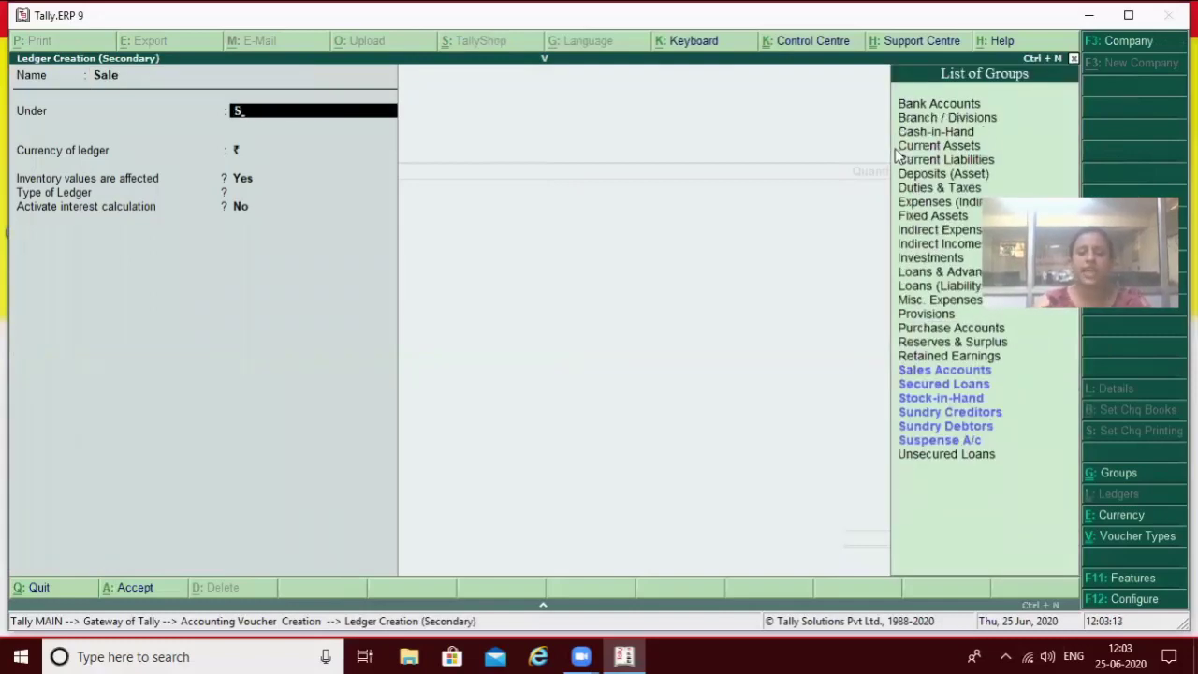
{"action": "key", "text": "Up"}
{"action": "key", "text": "Up"}
{"action": "key", "text": "Up"}
{"action": "key", "text": "Up"}
{"action": "key", "text": "Up"}
{"action": "key", "text": "Up"}
{"action": "key", "text": "Return"}
{"action": "key", "text": "Return"}
{"action": "key", "text": "Return"}
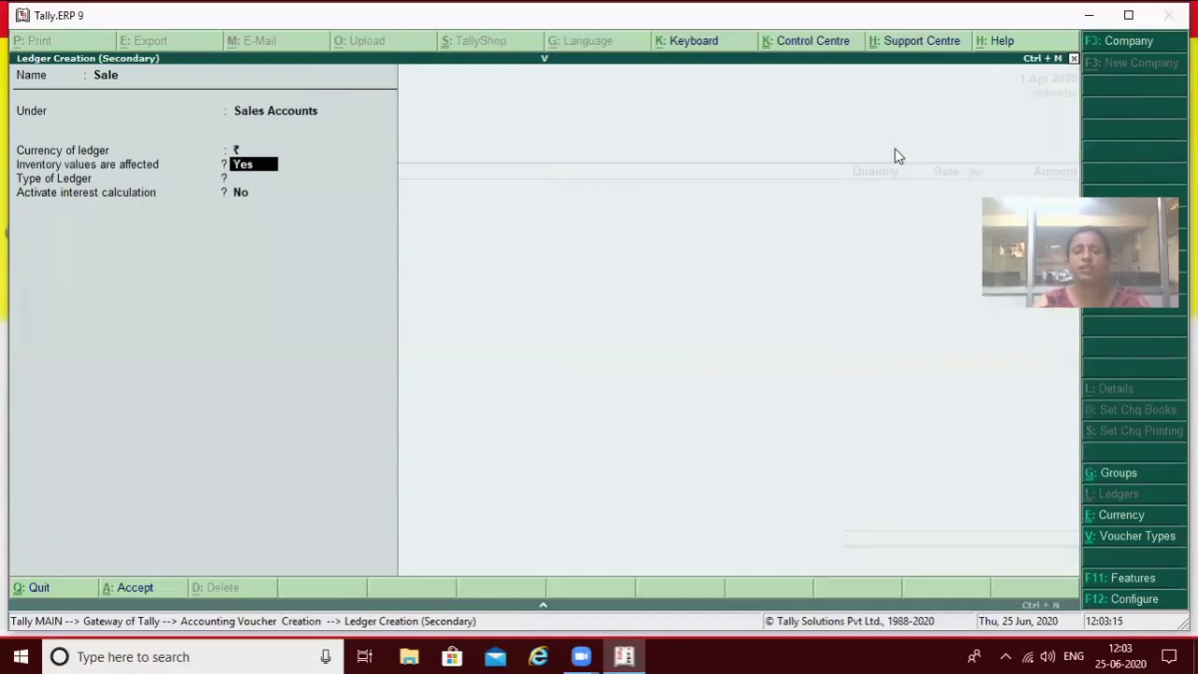
{"action": "key", "text": "Return"}
{"action": "key", "text": "Return"}
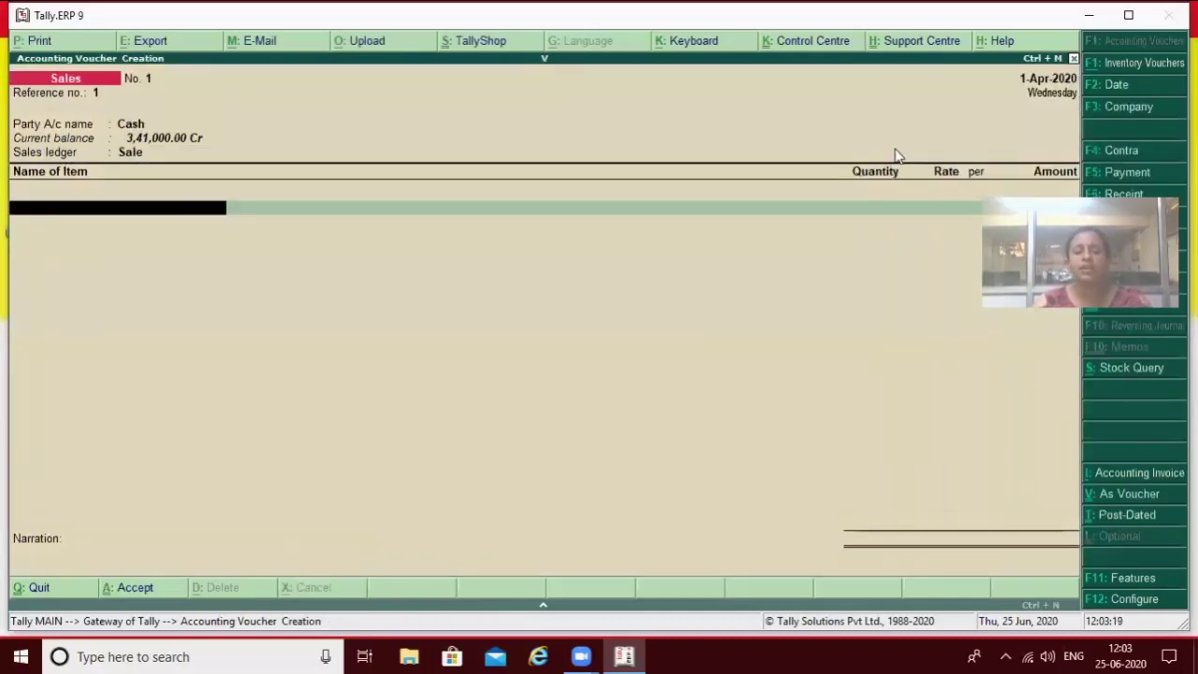
Add Bread as the sold item and allocate it from the Hisar godown.
{"action": "type", "text": "B"}
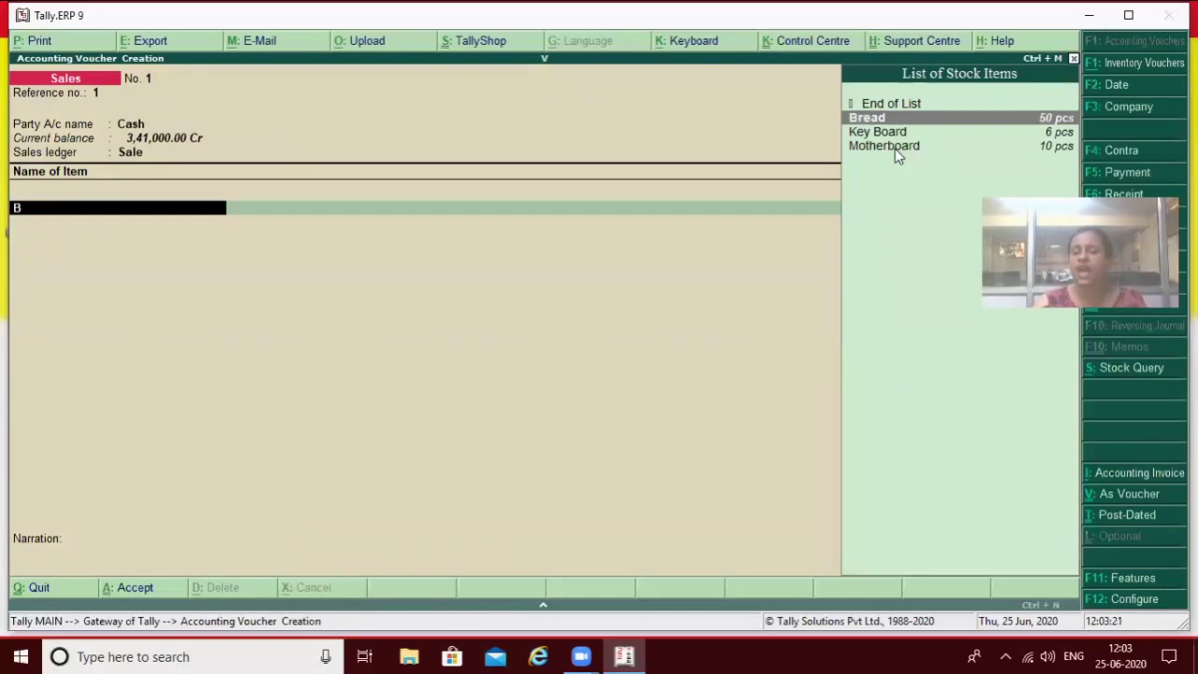
{"action": "key", "text": "Return"}
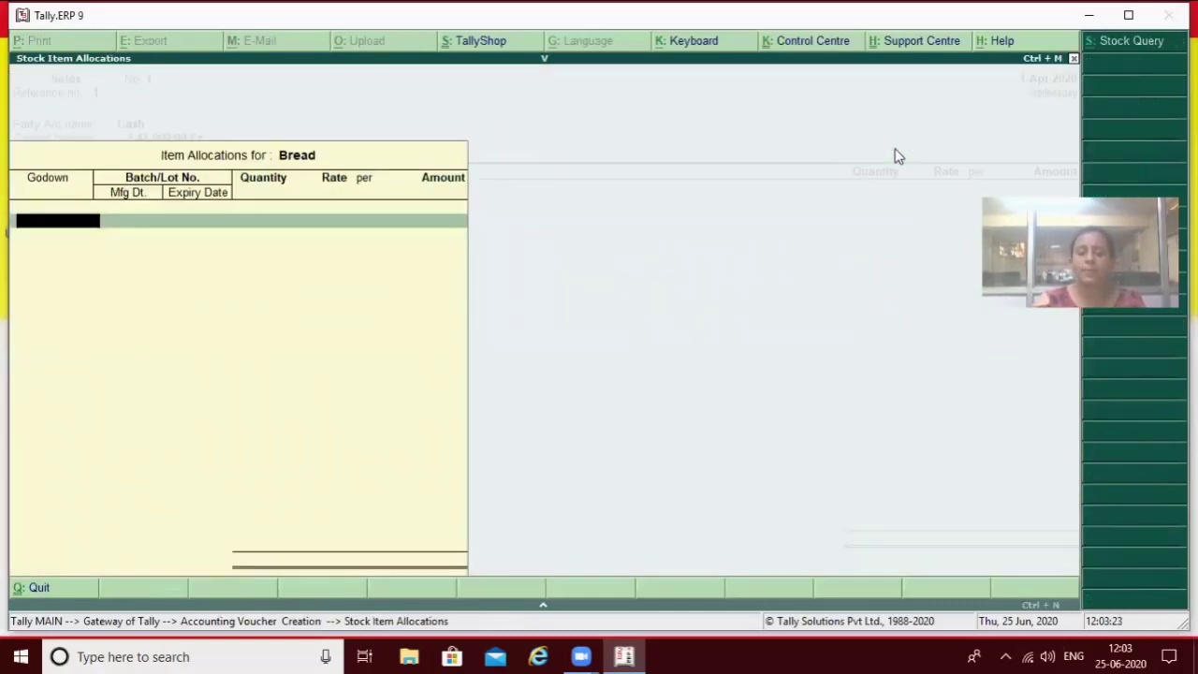
{"action": "type", "text": "H"}
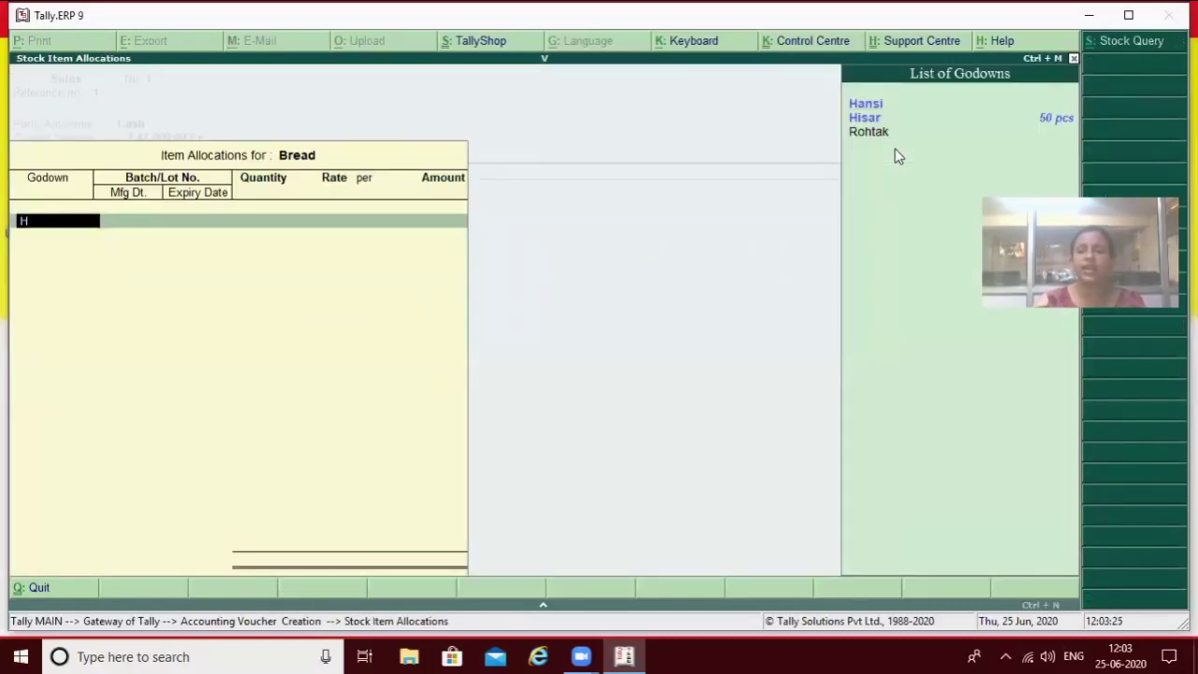
{"action": "type", "text": "i"}
{"action": "key", "text": "Return"}
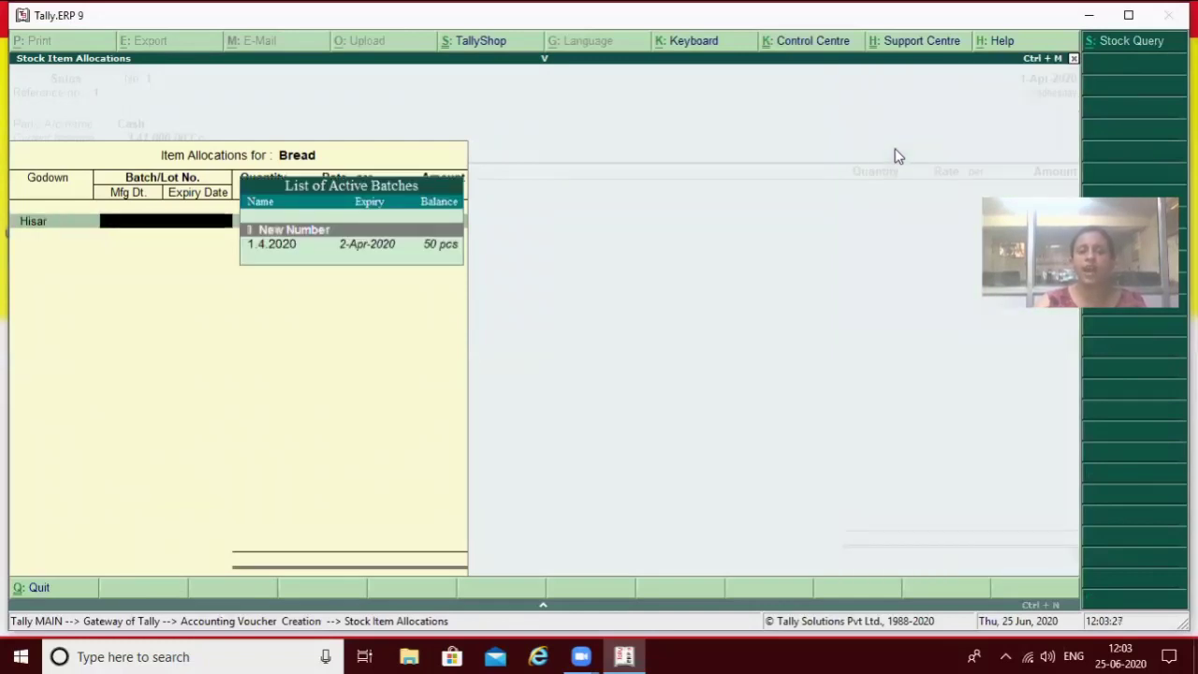
Select the existing batch 1.4.2020 and enter a sale of 10 pcs at a rate of 25.00 per pcs.
{"action": "key", "text": "Down"}
{"action": "key", "text": "Return"}
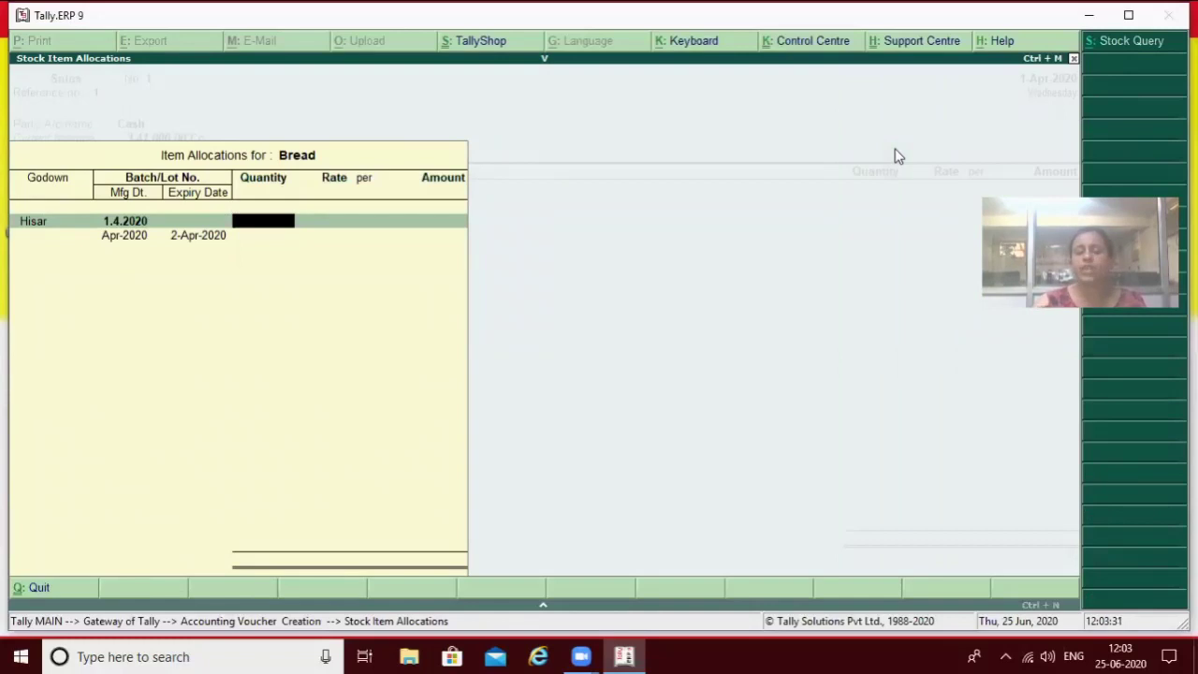
{"action": "key", "text": "BackSpace"}
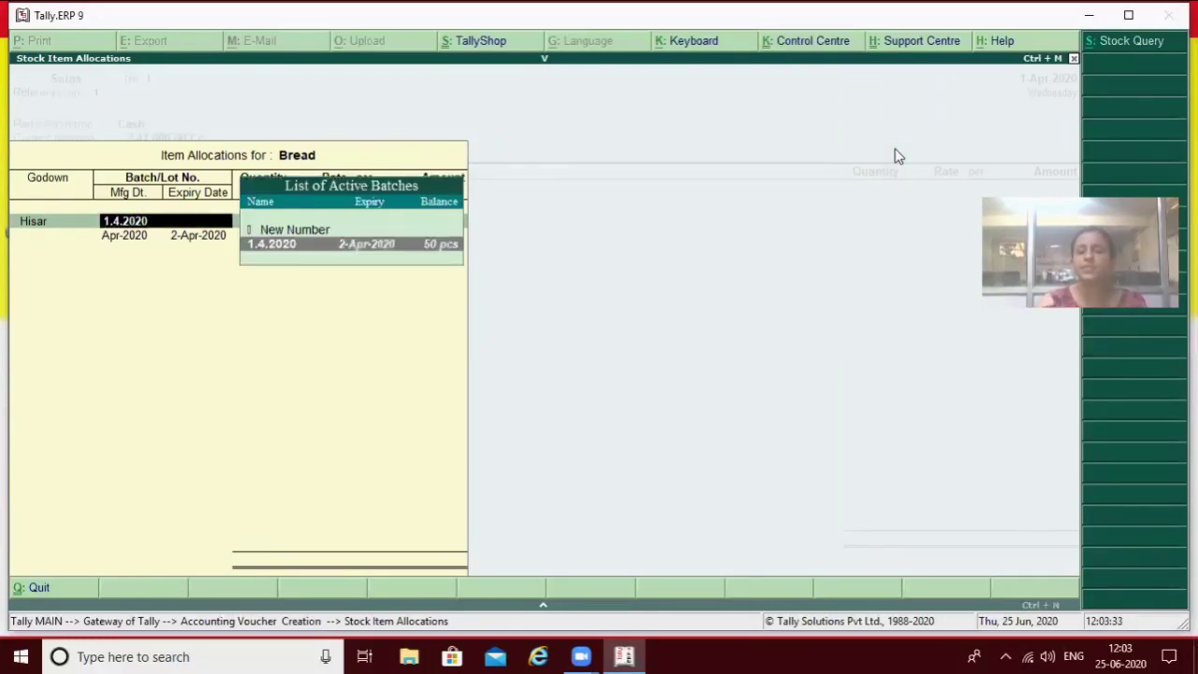
{"action": "key", "text": "Return"}
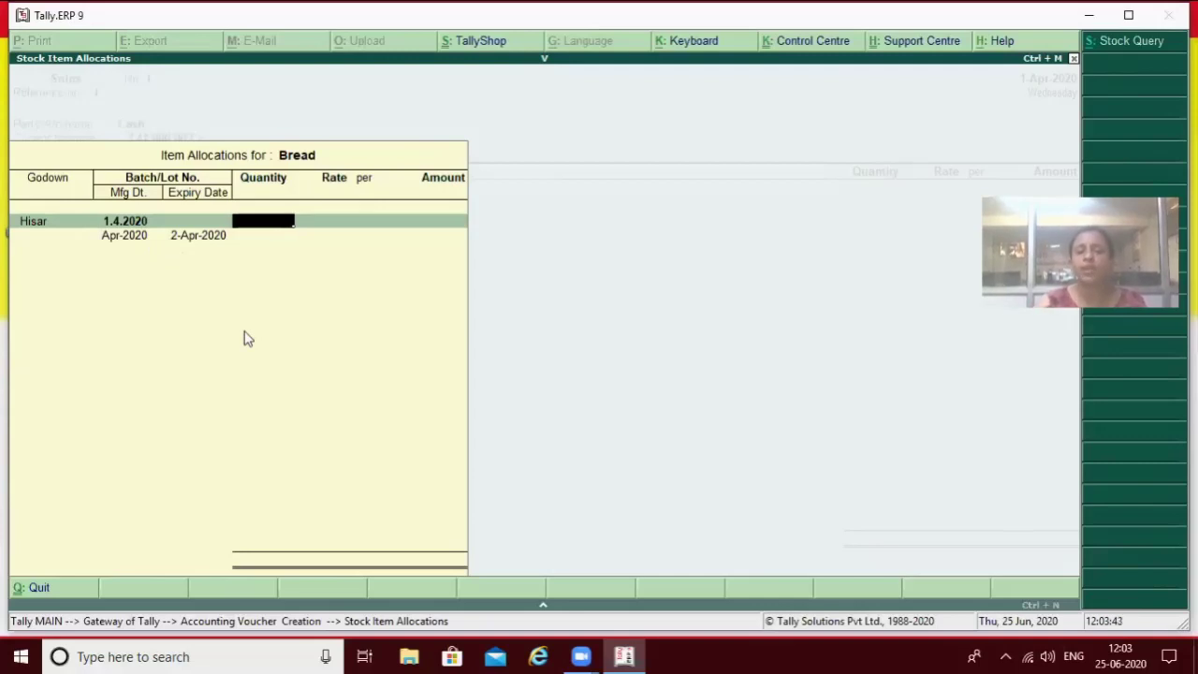
{"action": "type", "text": "10"}
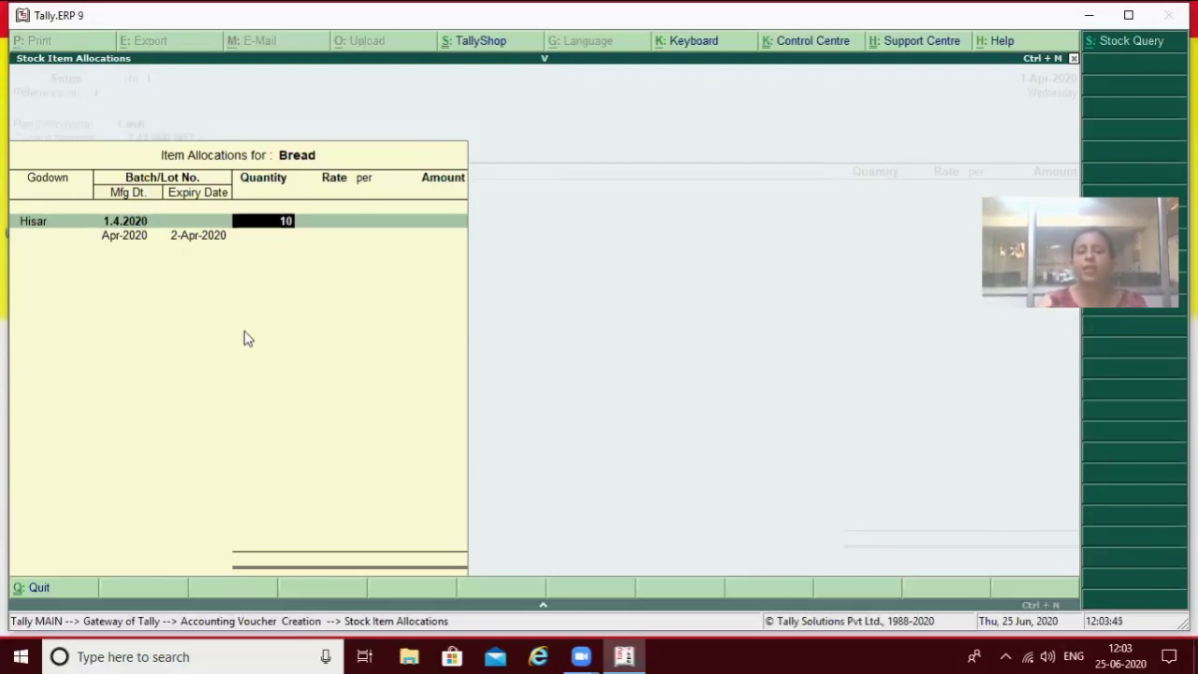
{"action": "key", "text": "Return"}
{"action": "type", "text": "25"}
{"action": "key", "text": "Return"}
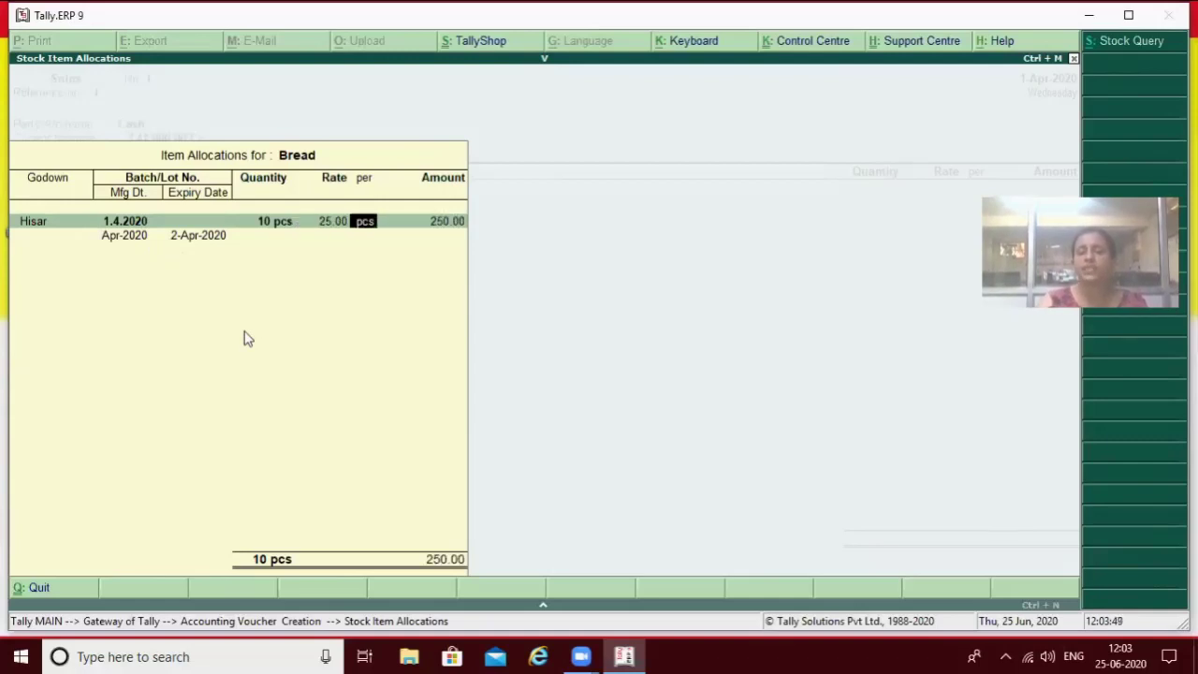
Accept the calculated amount, finish the Bread allocation, and save the sales voucher without a narration.
{"action": "key", "text": "Return"}
{"action": "key", "text": "Return"}
{"action": "key", "text": "Return"}
{"action": "key", "text": "Return"}
{"action": "key", "text": "Return"}
{"action": "key", "text": "Return"}
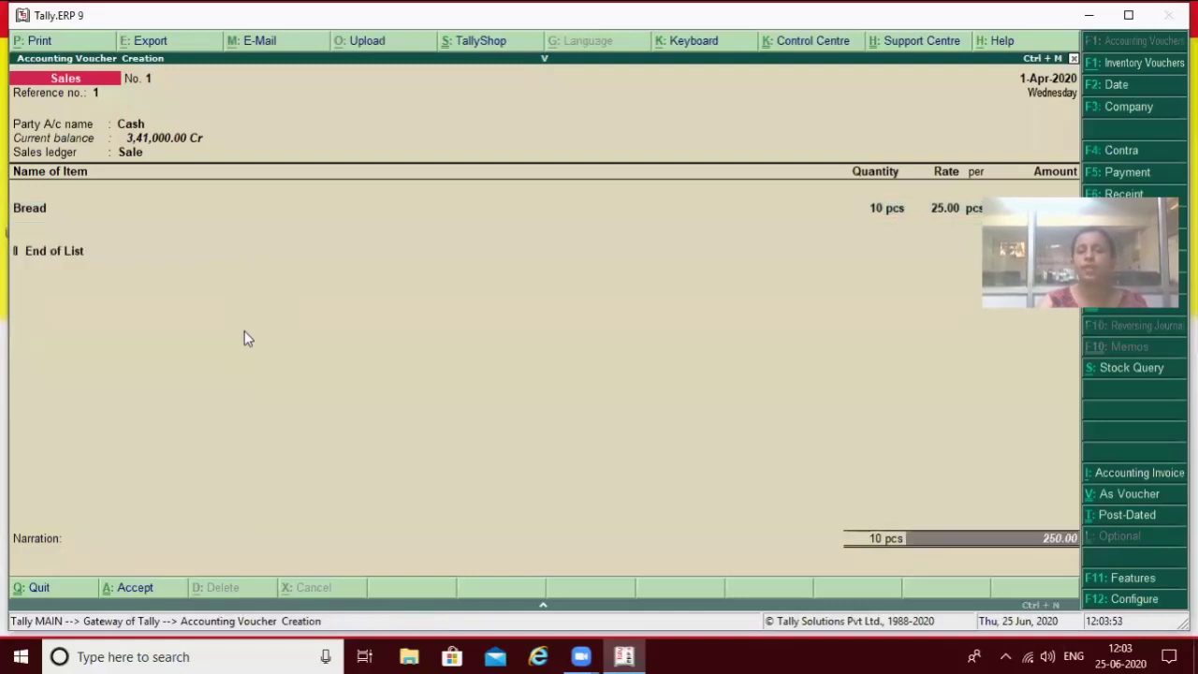
{"action": "key", "text": "Return"}
{"action": "key", "text": "y"}
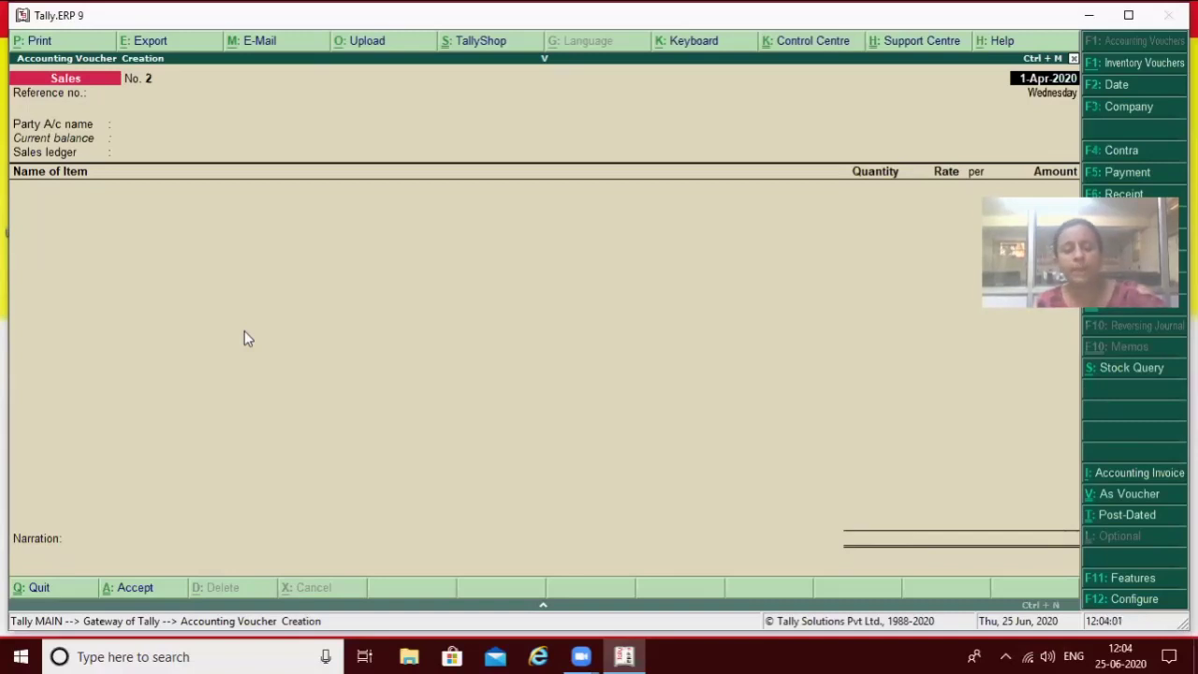
Set the second sales voucher's date to 2-Apr-2020 and its reference number to 2.
{"action": "key", "text": "F2"}
{"action": "key", "text": "Return"}
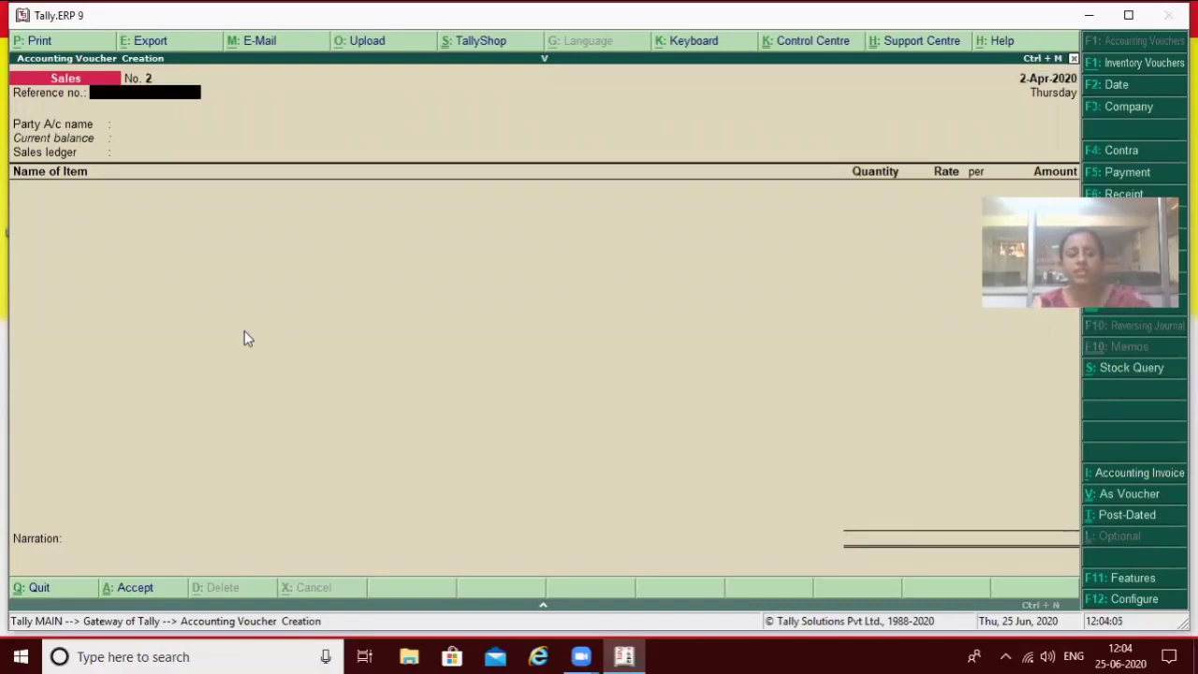
{"action": "type", "text": "2"}
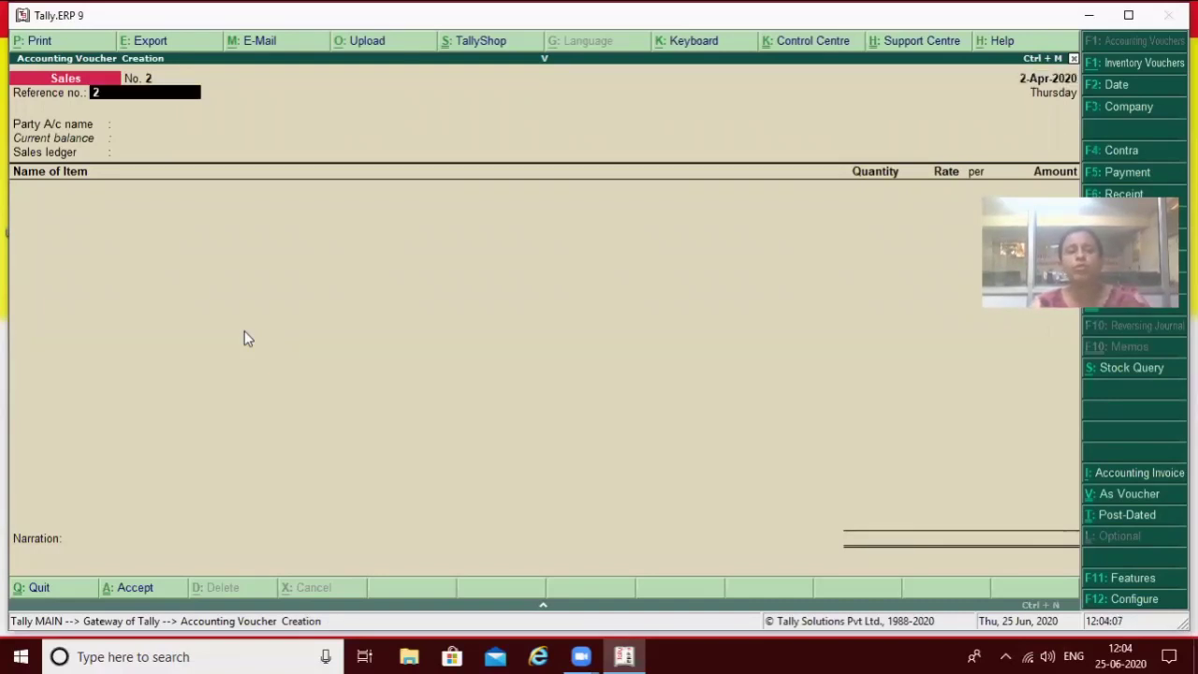
{"action": "key", "text": "Return"}
Choose Cash as the second sale's party account and accept its default despatch, order and buyer details.
{"action": "key", "text": "Return"}
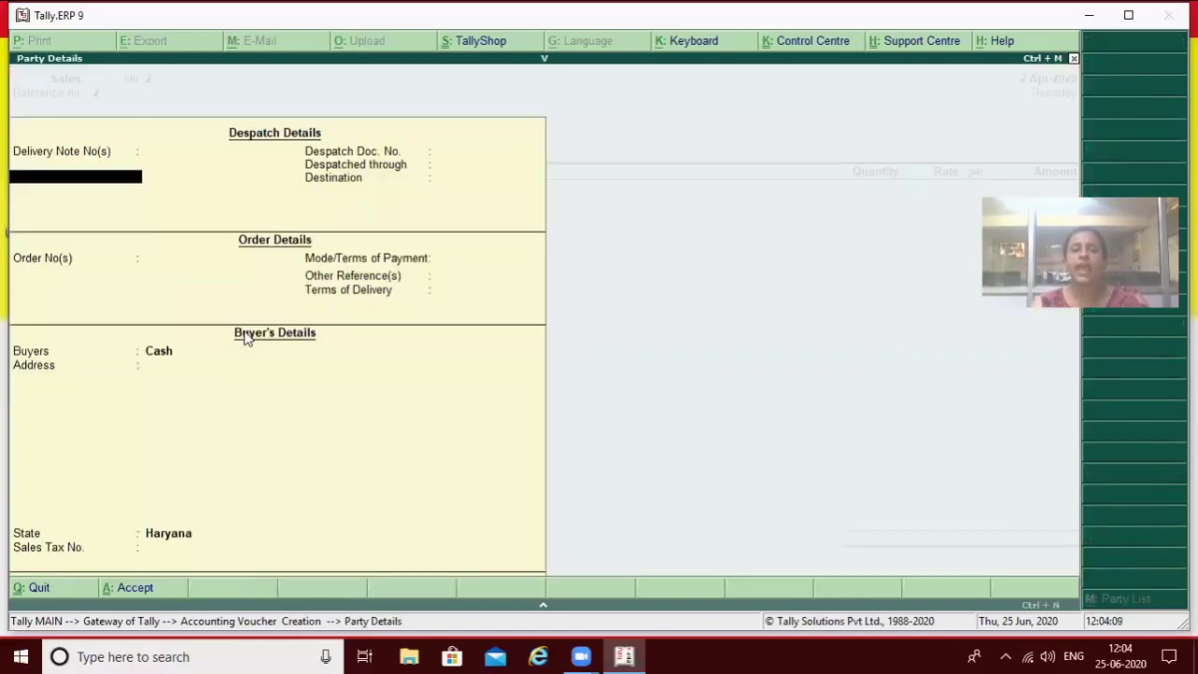
{"action": "key", "text": "Return"}
{"action": "key", "text": "Return"}
{"action": "key", "text": "Return"}
{"action": "key", "text": "Return"}
{"action": "key", "text": "Return"}
{"action": "key", "text": "Return"}
{"action": "key", "text": "Return"}
{"action": "key", "text": "Return"}
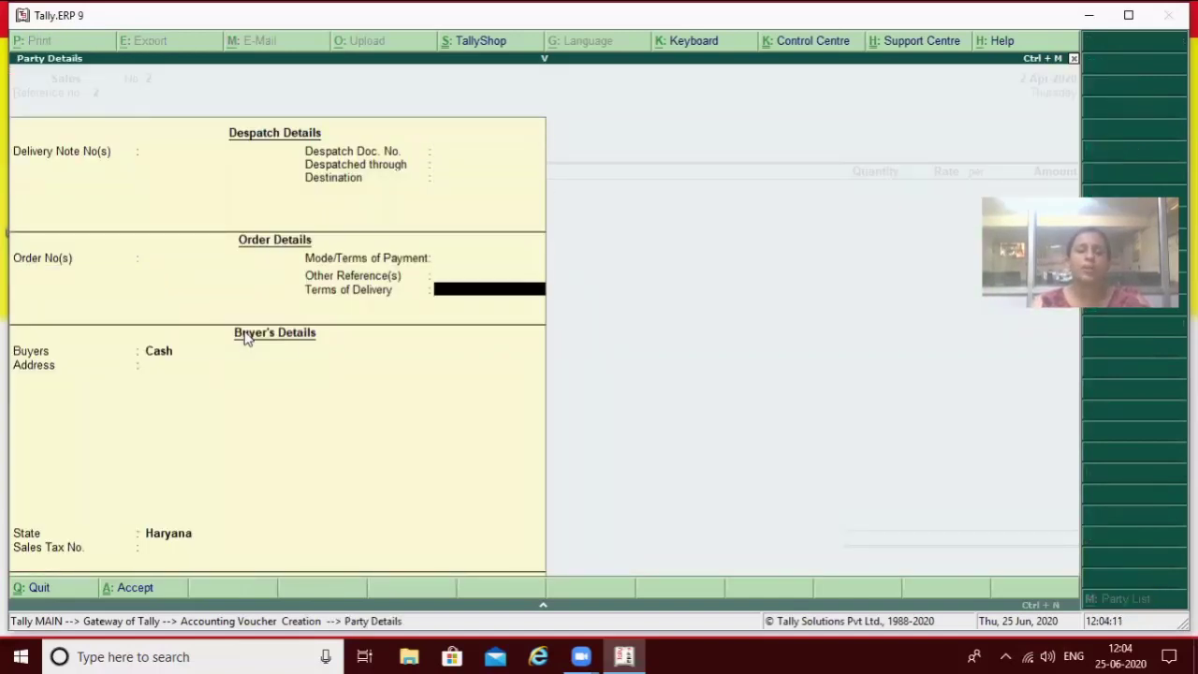
{"action": "key", "text": "Return"}
{"action": "key", "text": "Return"}
{"action": "key", "text": "Return"}
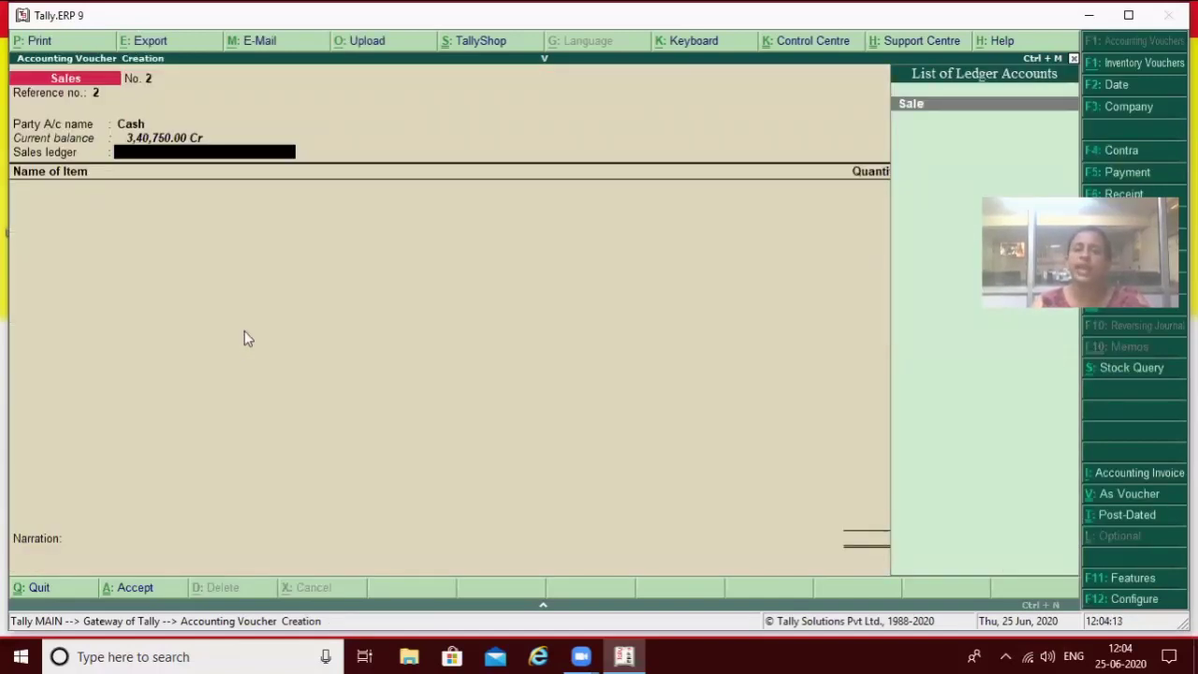
Choose Sale as the second sale's sales ledger and allocate the item Bread from the Hisar godown.
{"action": "key", "text": "Return"}
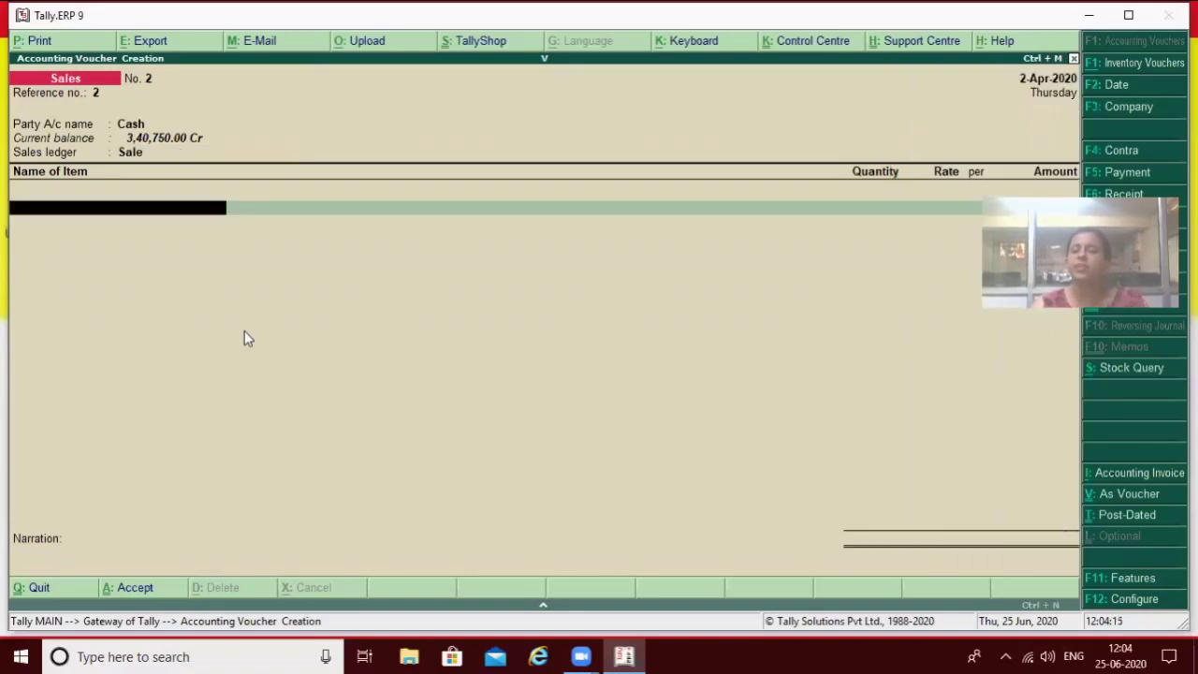
{"action": "type", "text": "B"}
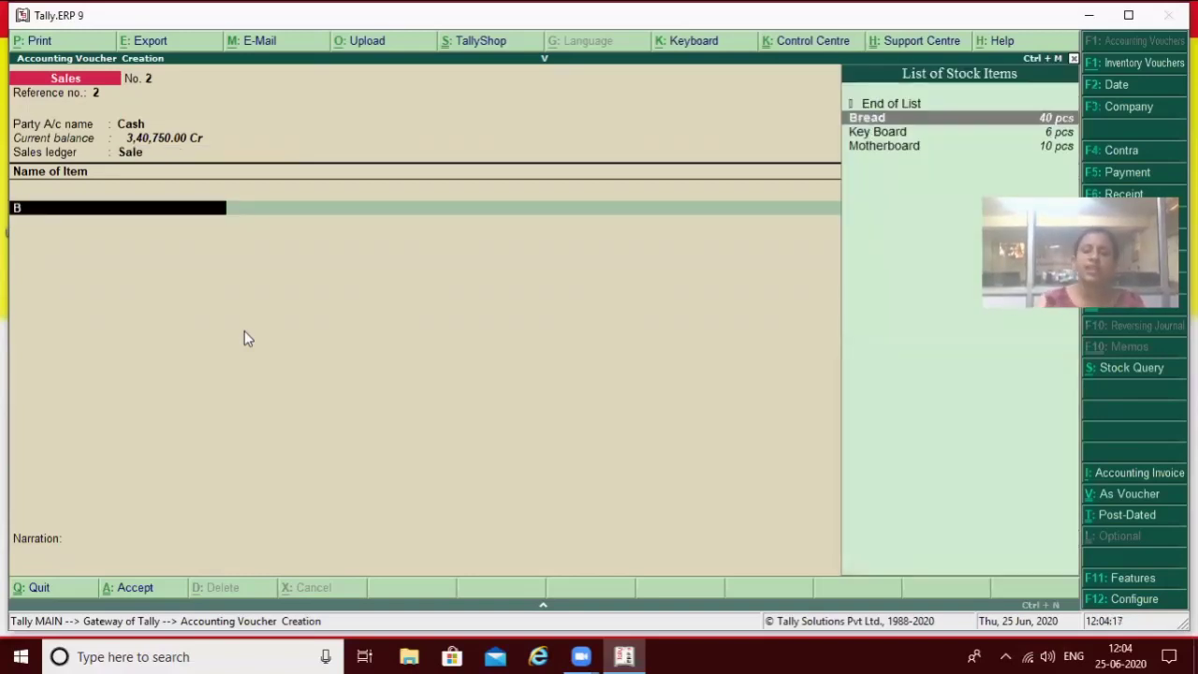
{"action": "key", "text": "Return"}
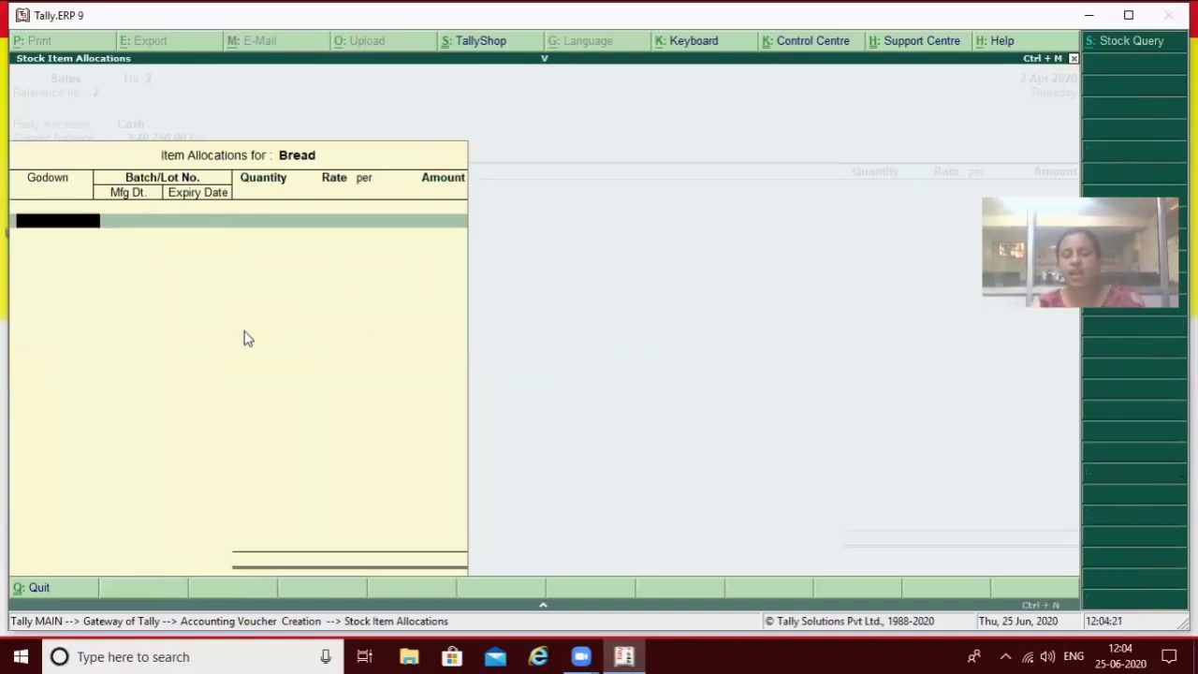
{"action": "type", "text": "H"}
{"action": "key", "text": "Down"}
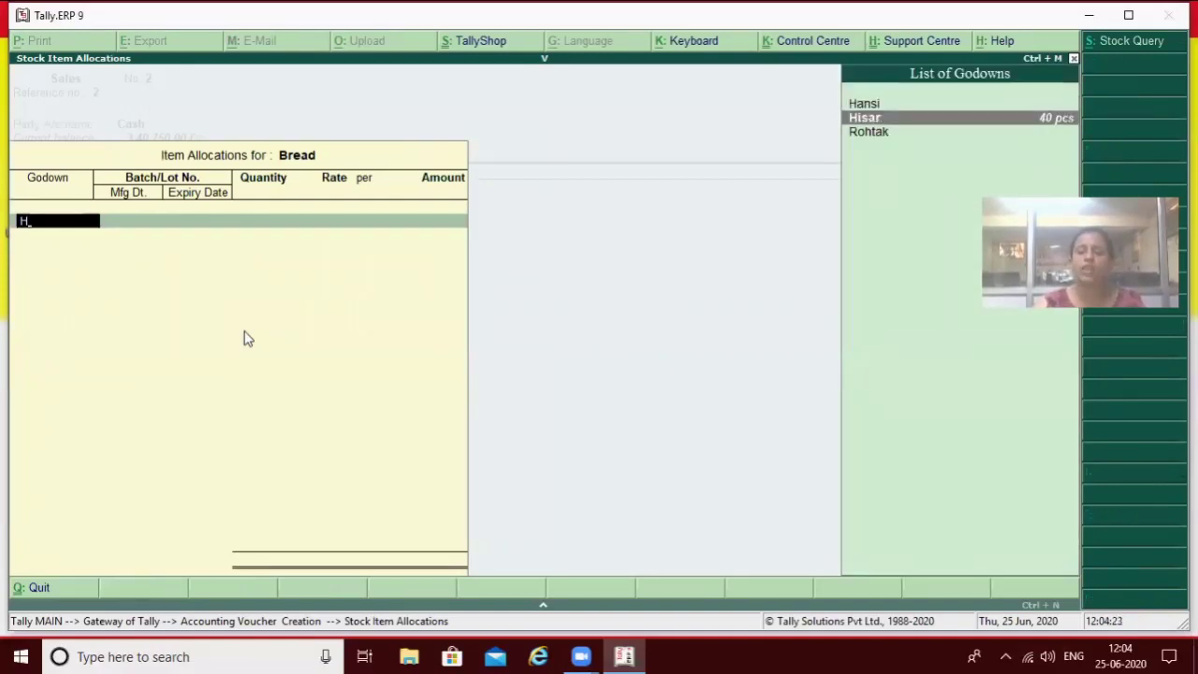
{"action": "key", "text": "Return"}
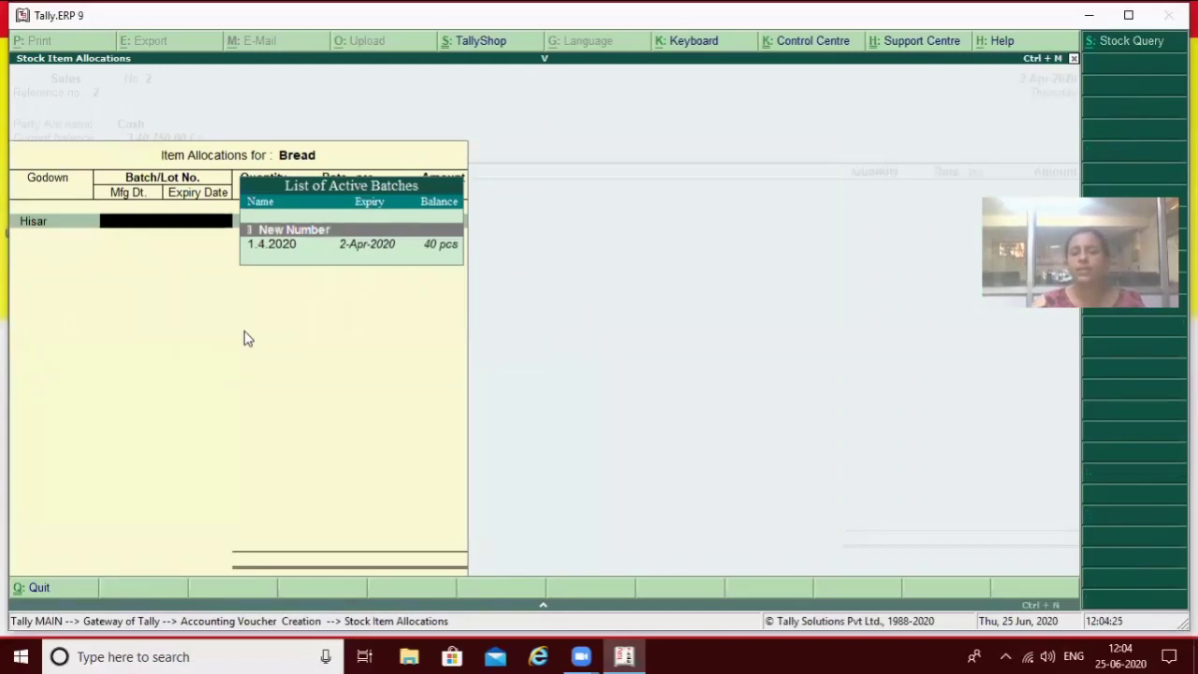
Select the existing batch 1.4.2020 and set the Bread sale quantity to 15 pcs.
{"action": "key", "text": "Down"}
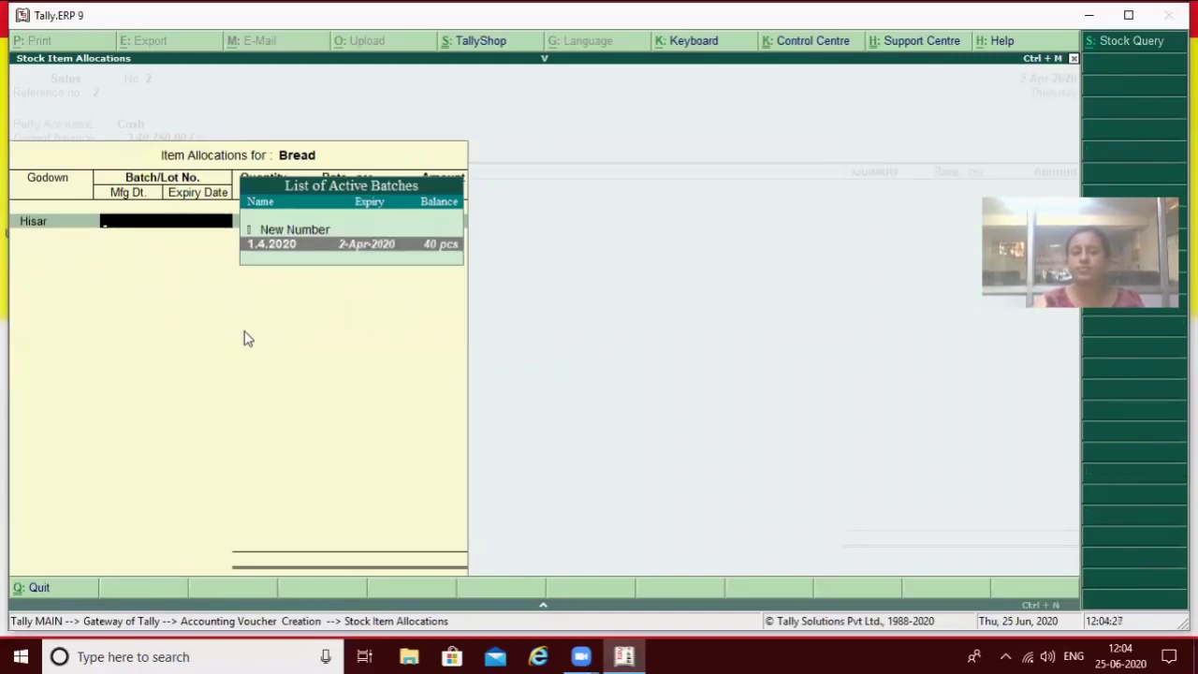
{"action": "key", "text": "Return"}
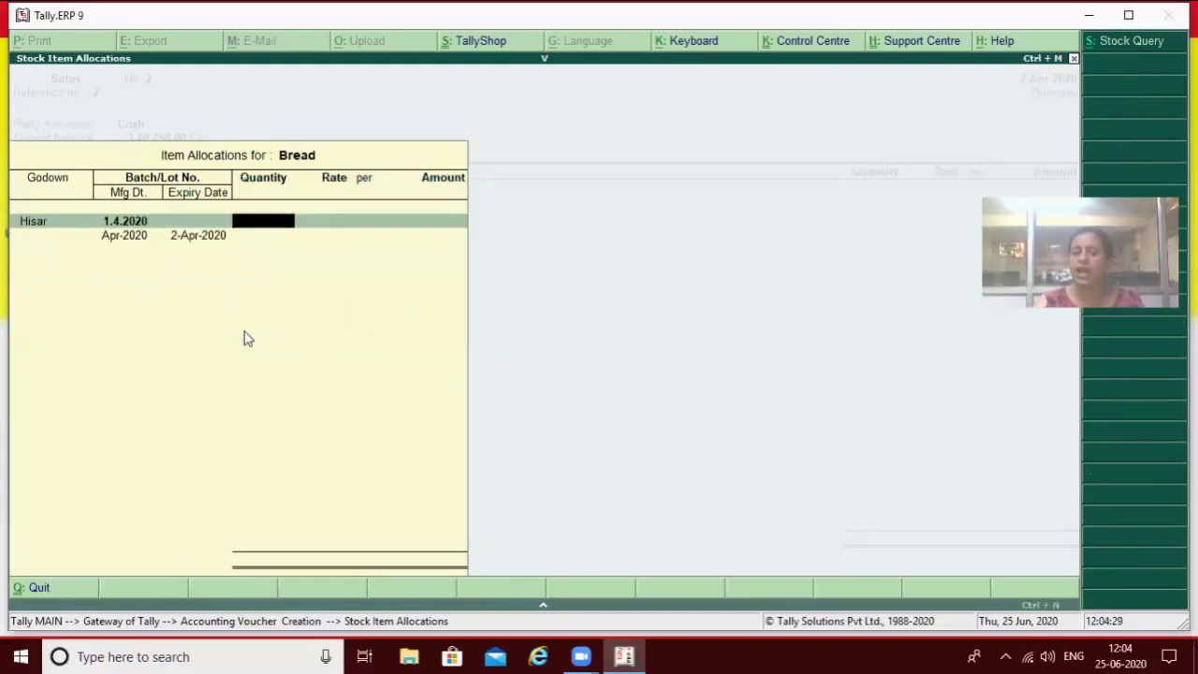
{"action": "type", "text": "10"}
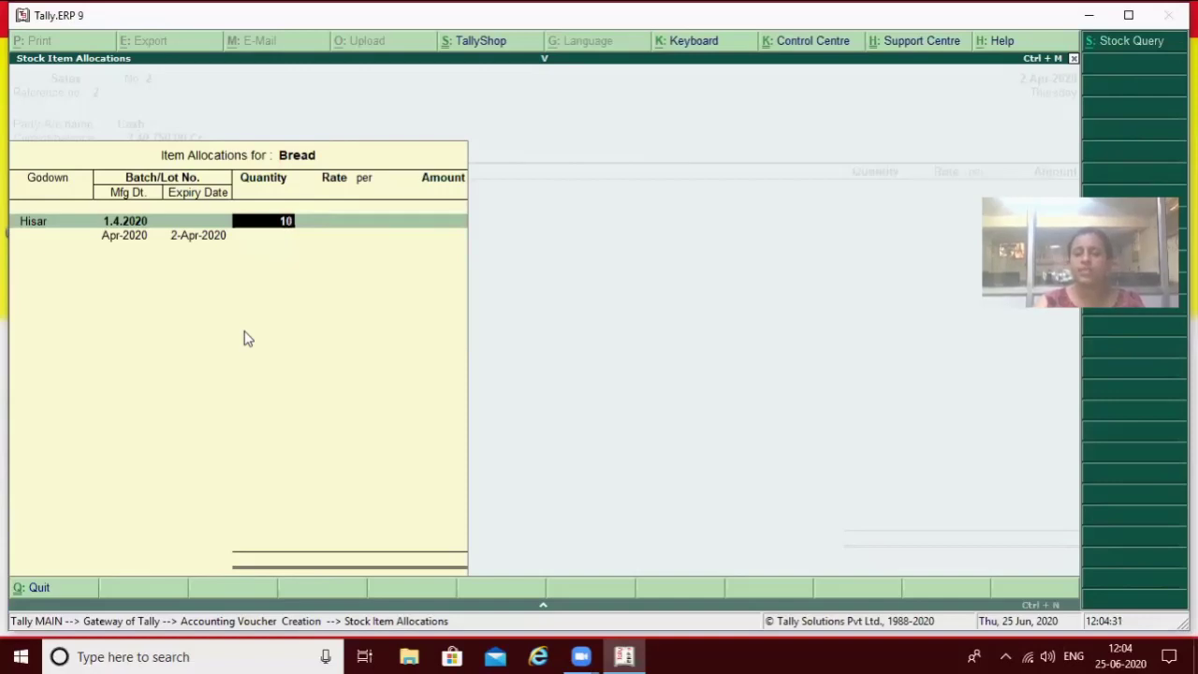
{"action": "key", "text": "BackSpace"}
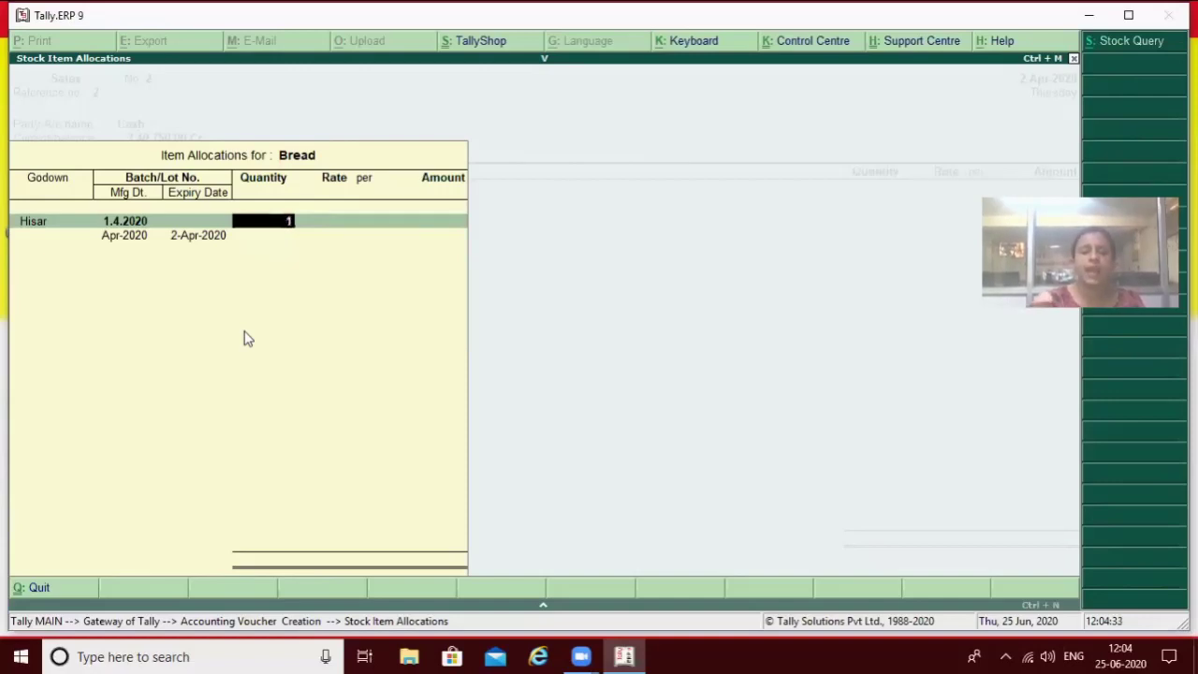
{"action": "type", "text": "5"}
{"action": "key", "text": "Return"}
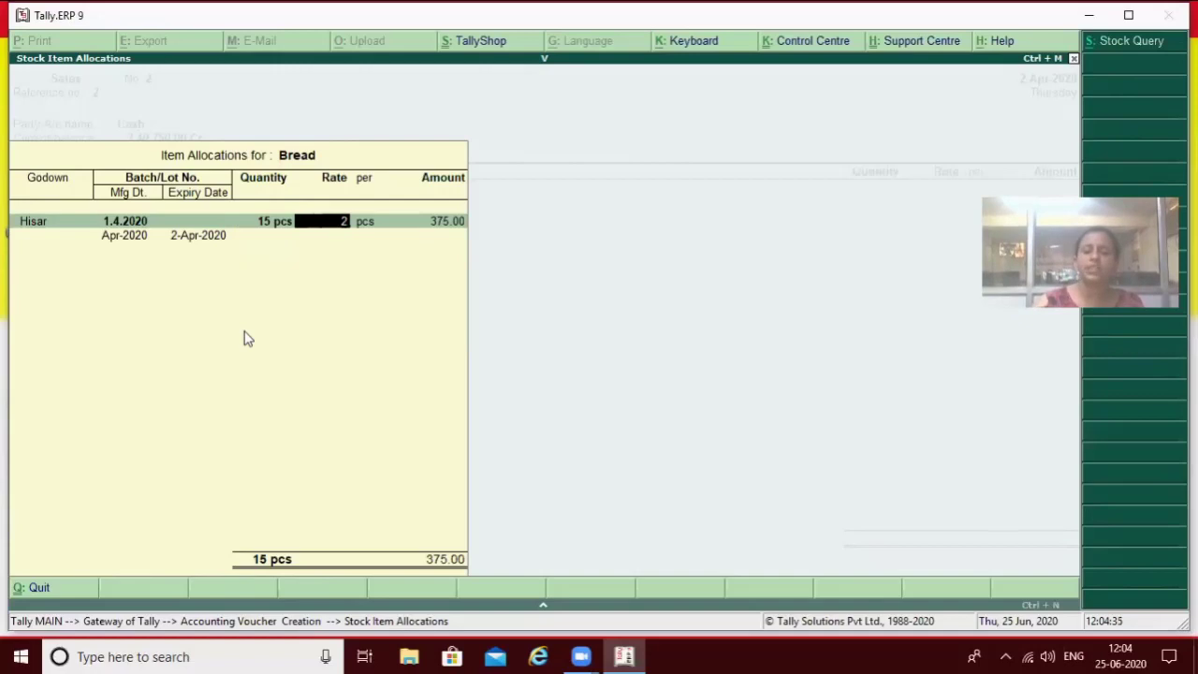
Accept the 25.00 rate and calculated amount, finish the Bread allocation, and save the second sales voucher without a narration.
{"action": "key", "text": "Return"}
{"action": "key", "text": "Return"}
{"action": "key", "text": "Return"}
{"action": "key", "text": "Return"}
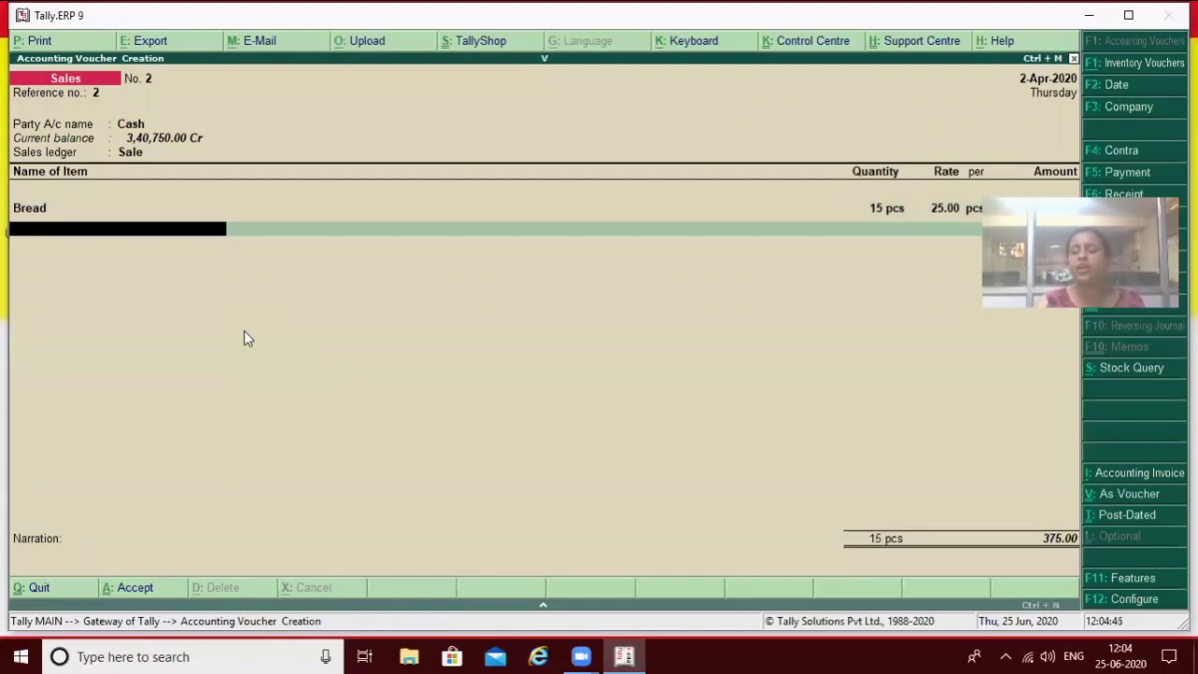
{"action": "key", "text": "Return"}
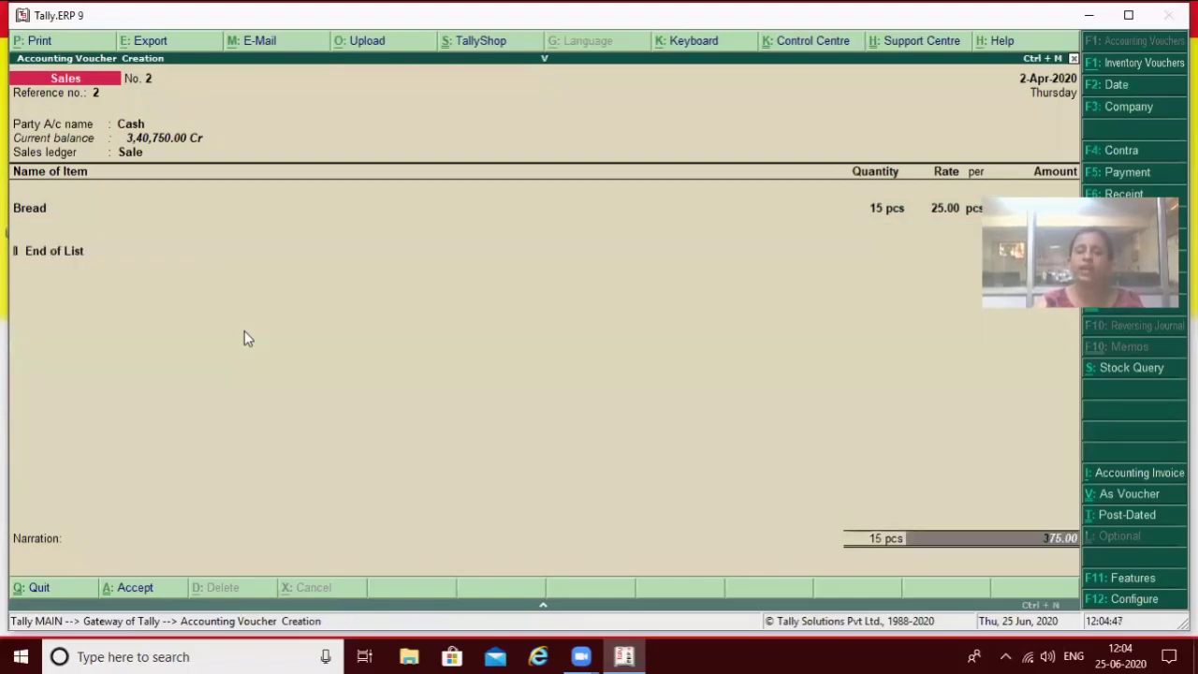
{"action": "key", "text": "Return"}
{"action": "key", "text": "y"}
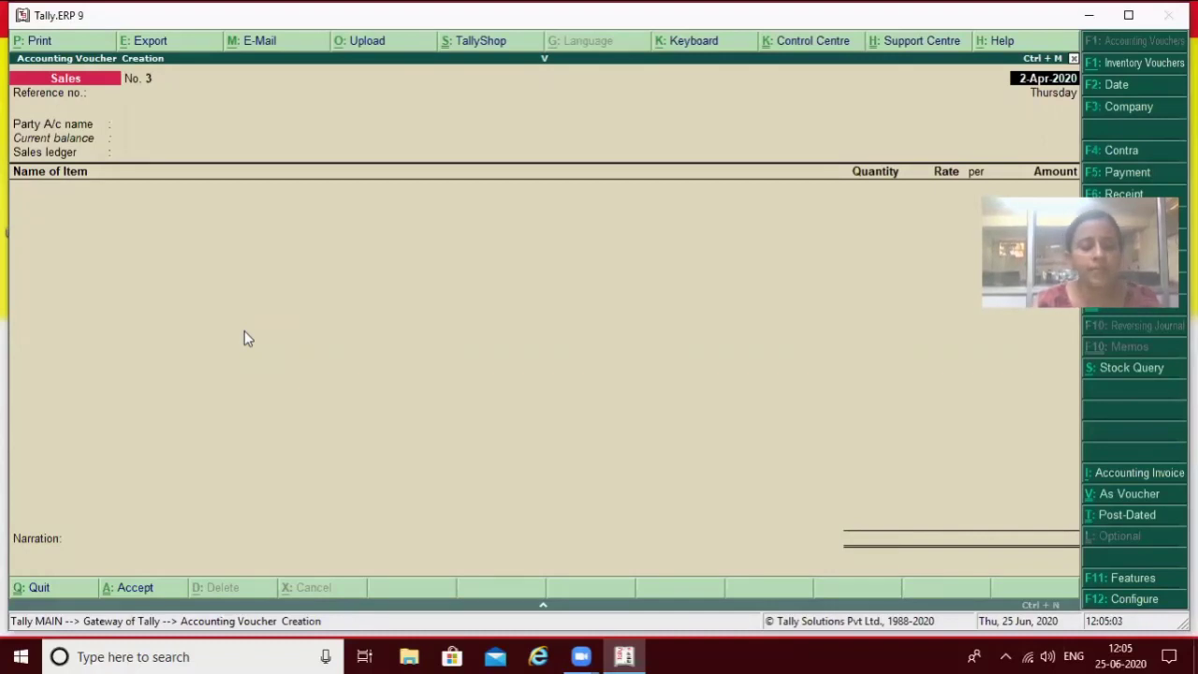
Set the third sales voucher's date to 31-Mar-2021 and its reference number to 6.
{"action": "key", "text": "F2"}
{"action": "type", "text": "31-3"}
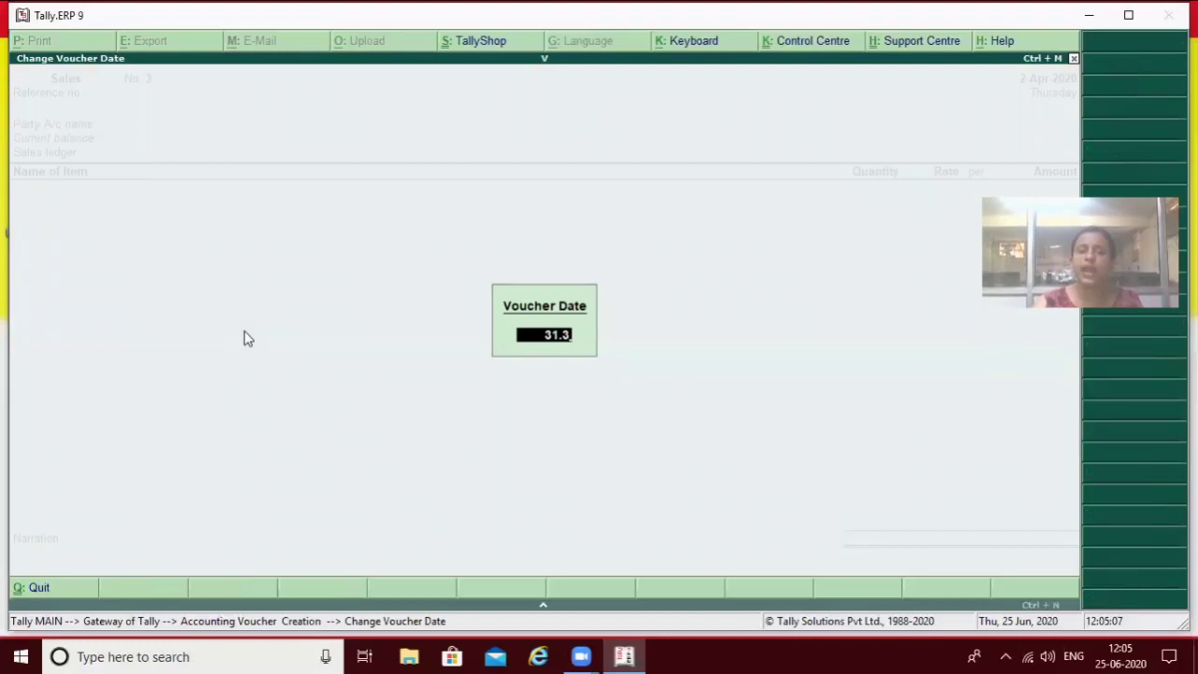
{"action": "key", "text": "Return"}
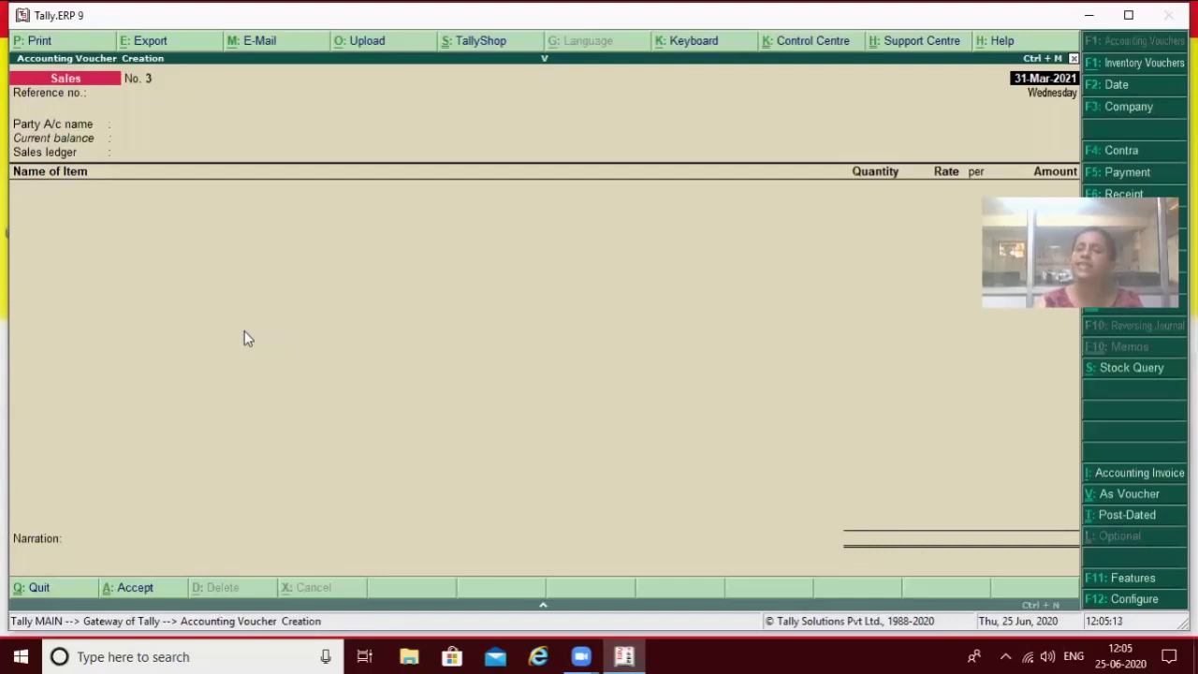
{"action": "key", "text": "Return"}
{"action": "type", "text": "6"}
{"action": "key", "text": "Return"}
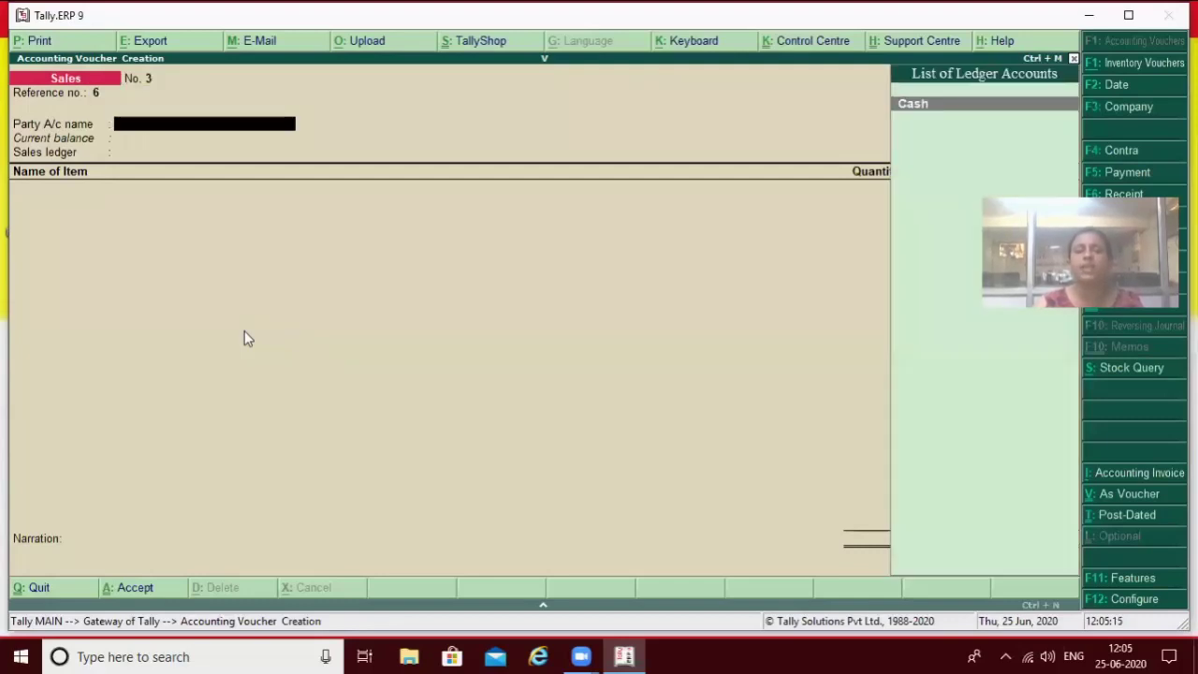
Choose Cash as the third sale's party account, accept its default details, and use Sale as the sales ledger.
{"action": "key", "text": "Return"}
{"action": "key", "text": "Return"}
{"action": "key", "text": "Return"}
{"action": "key", "text": "Return"}
{"action": "key", "text": "Return"}
{"action": "key", "text": "Return"}
{"action": "key", "text": "Return"}
{"action": "key", "text": "Return"}
{"action": "key", "text": "Return"}
{"action": "key", "text": "Return"}
{"action": "key", "text": "Return"}
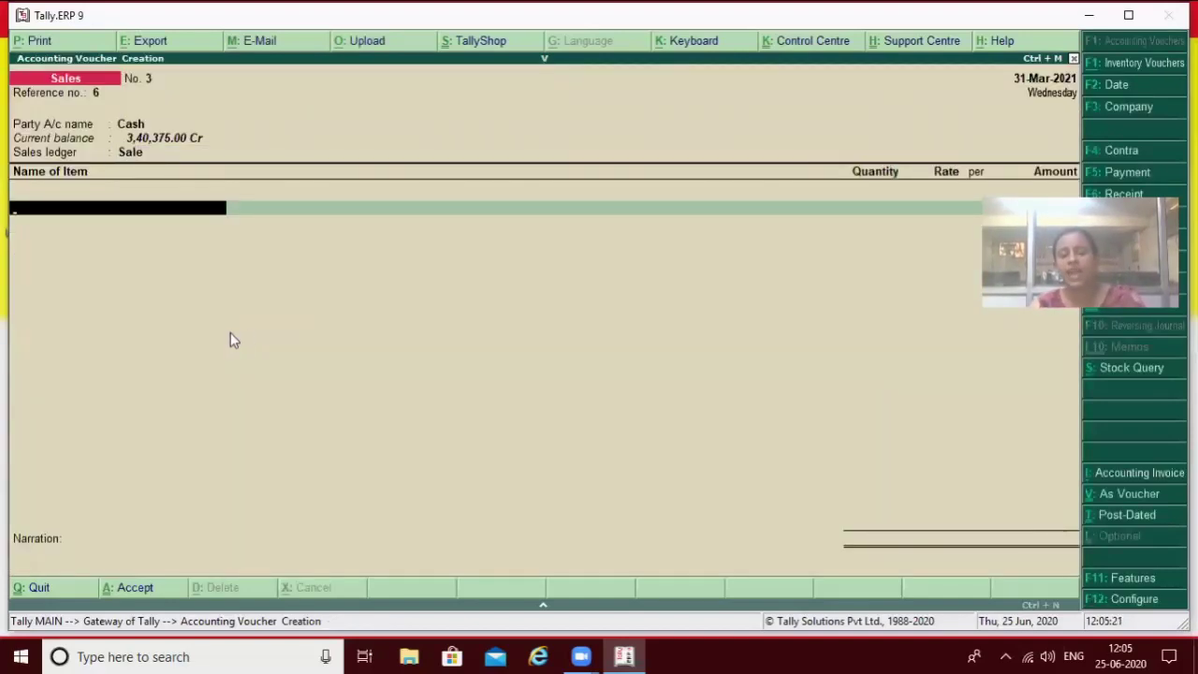
Add the item Bread to the third sale and allocate it from the Hisar godown.
{"action": "type", "text": "B"}
{"action": "key", "text": "Return"}
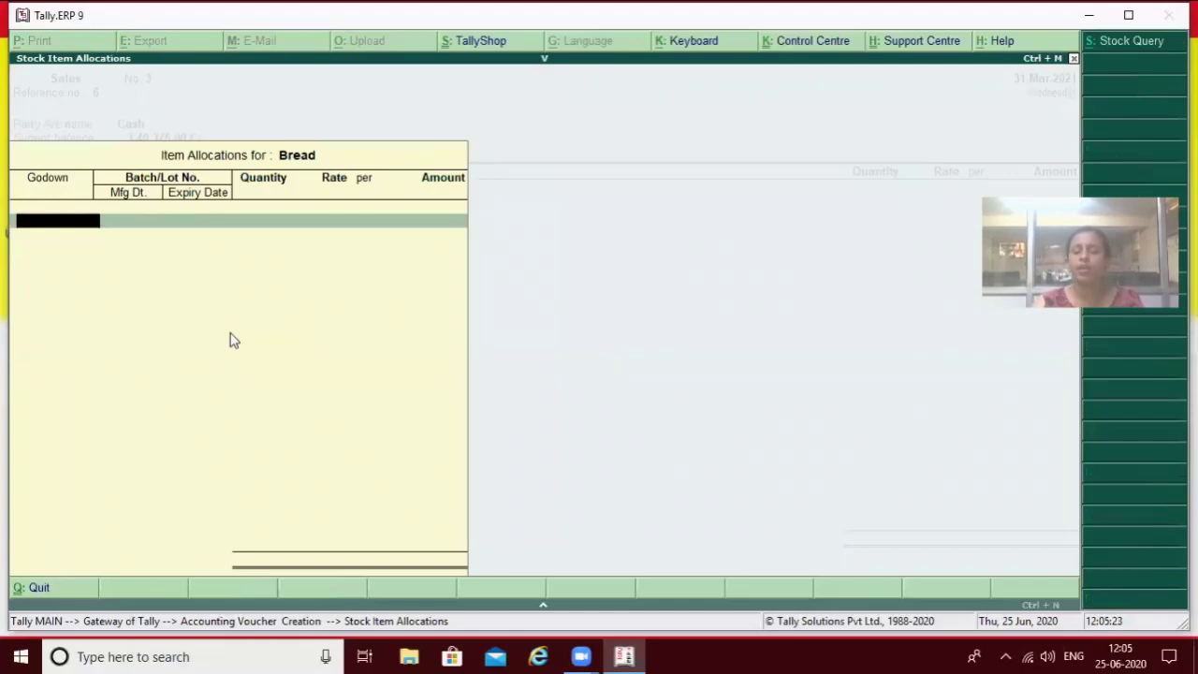
{"action": "type", "text": "H"}
{"action": "key", "text": "Down"}
{"action": "key", "text": "Return"}
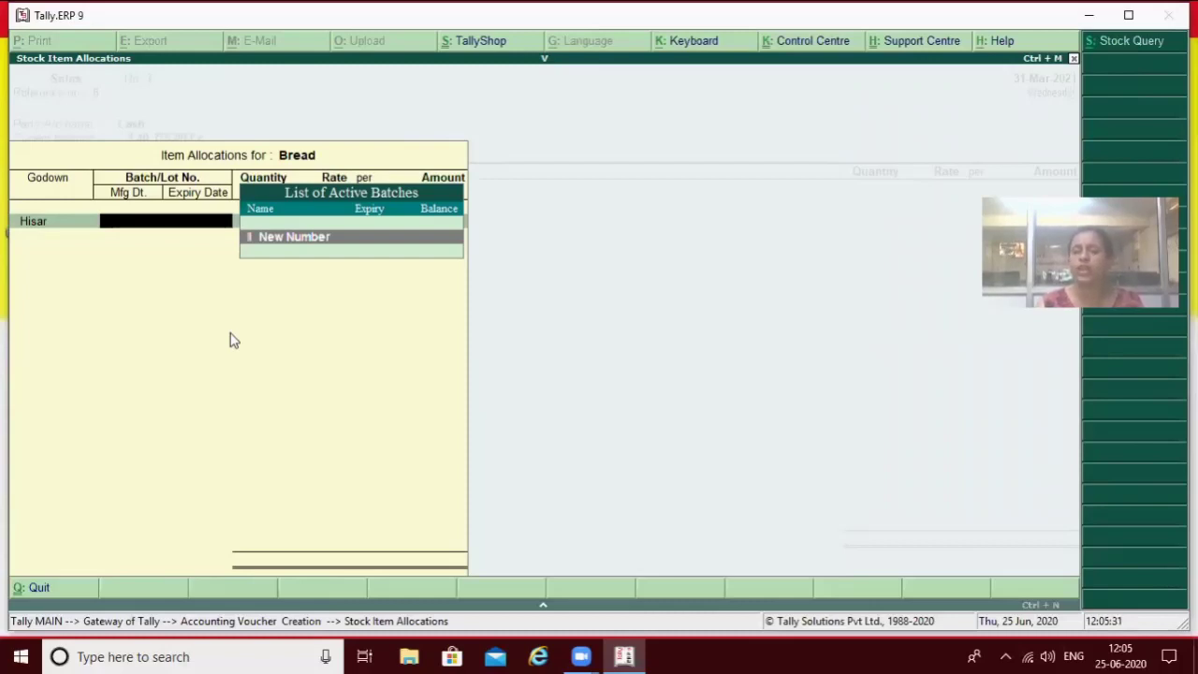
Enter 1.4.2020 as a new batch number for the Bread allocation.
{"action": "key", "text": "space"}
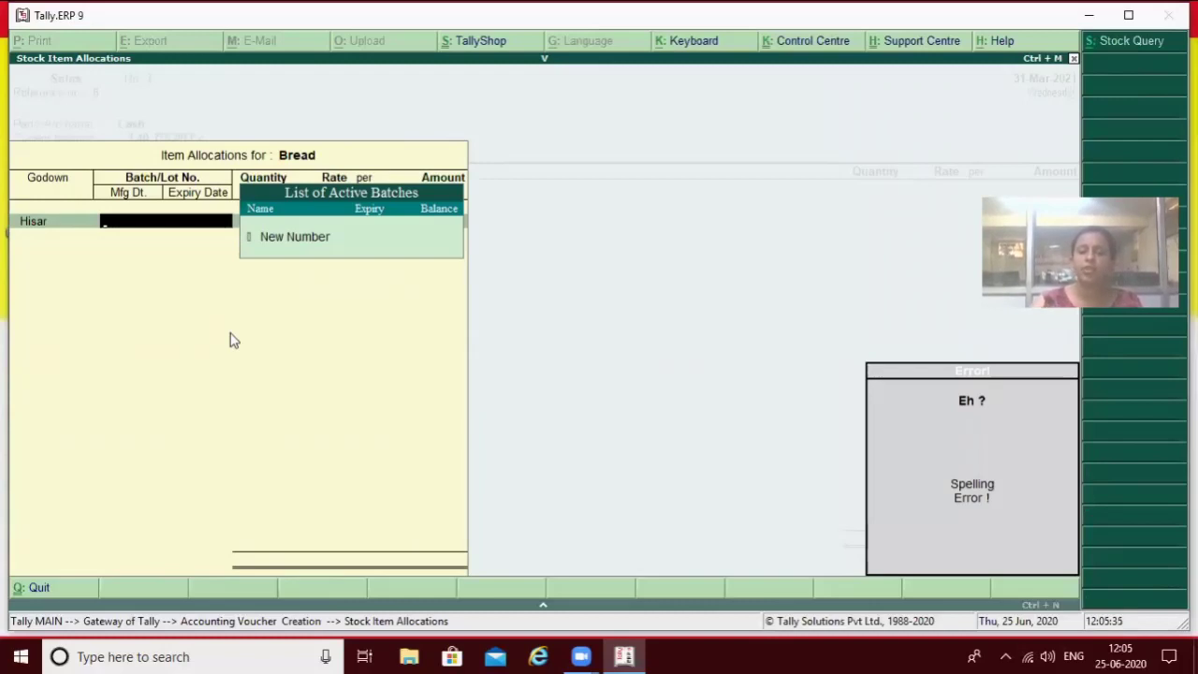
{"action": "key", "text": "BackSpace"}
{"action": "key", "text": "Return"}
{"action": "type", "text": "1."}
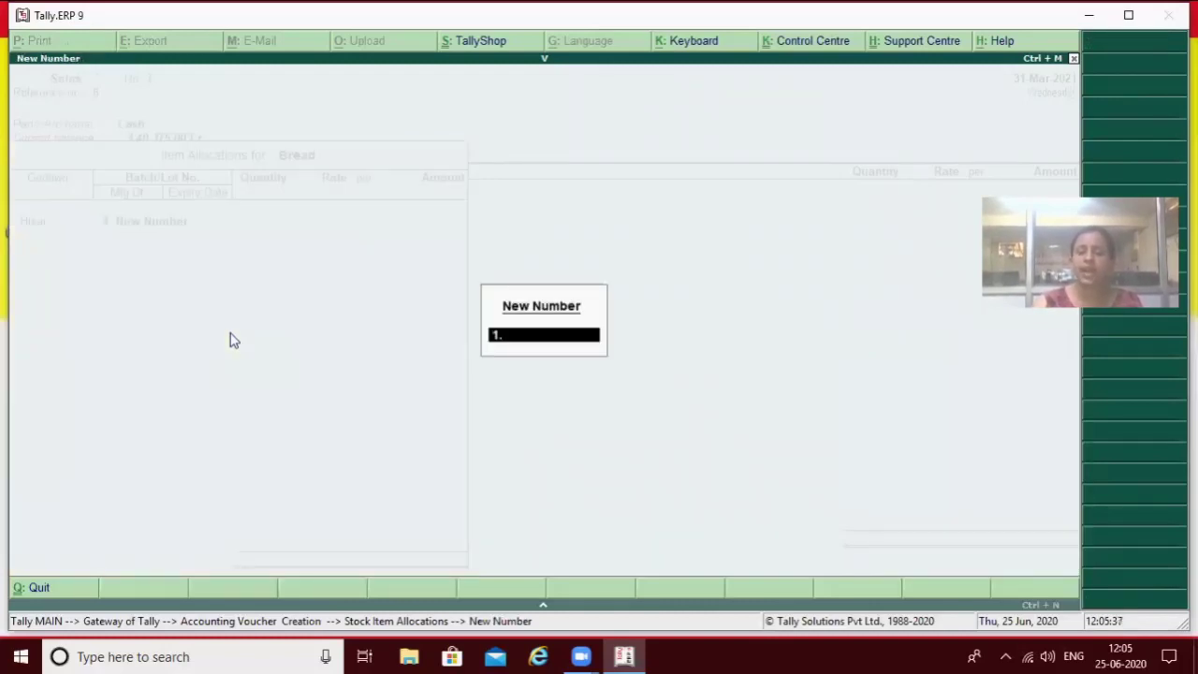
{"action": "type", "text": "4.2020"}
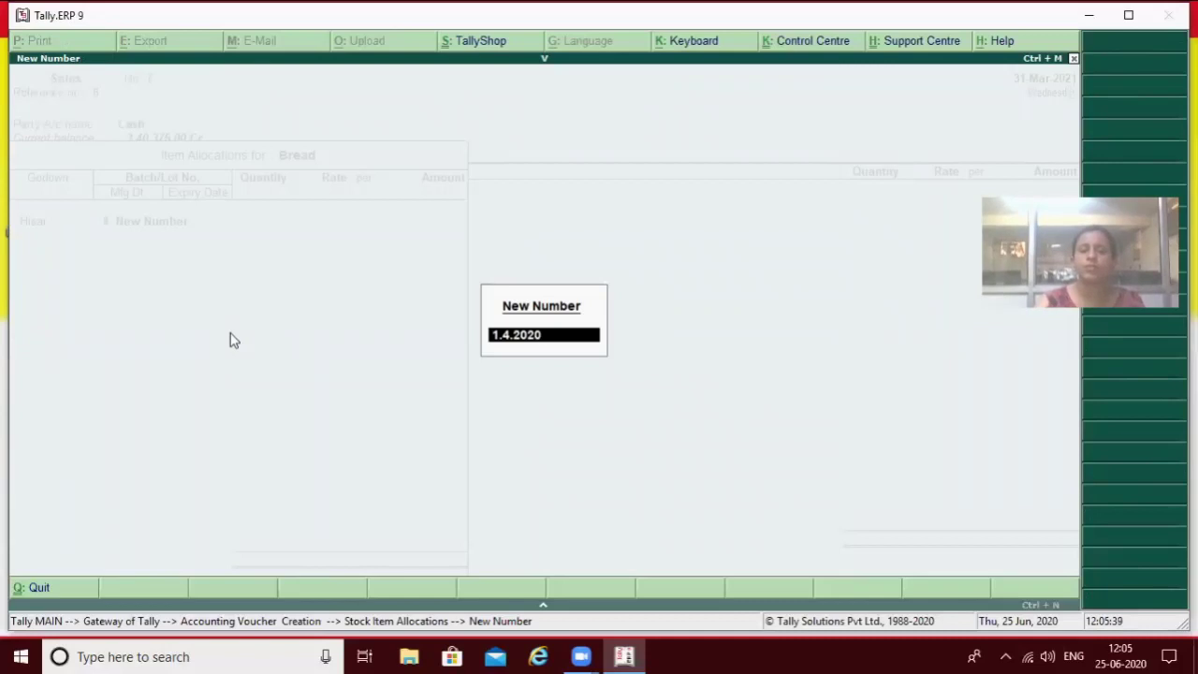
{"action": "key", "text": "Return"}
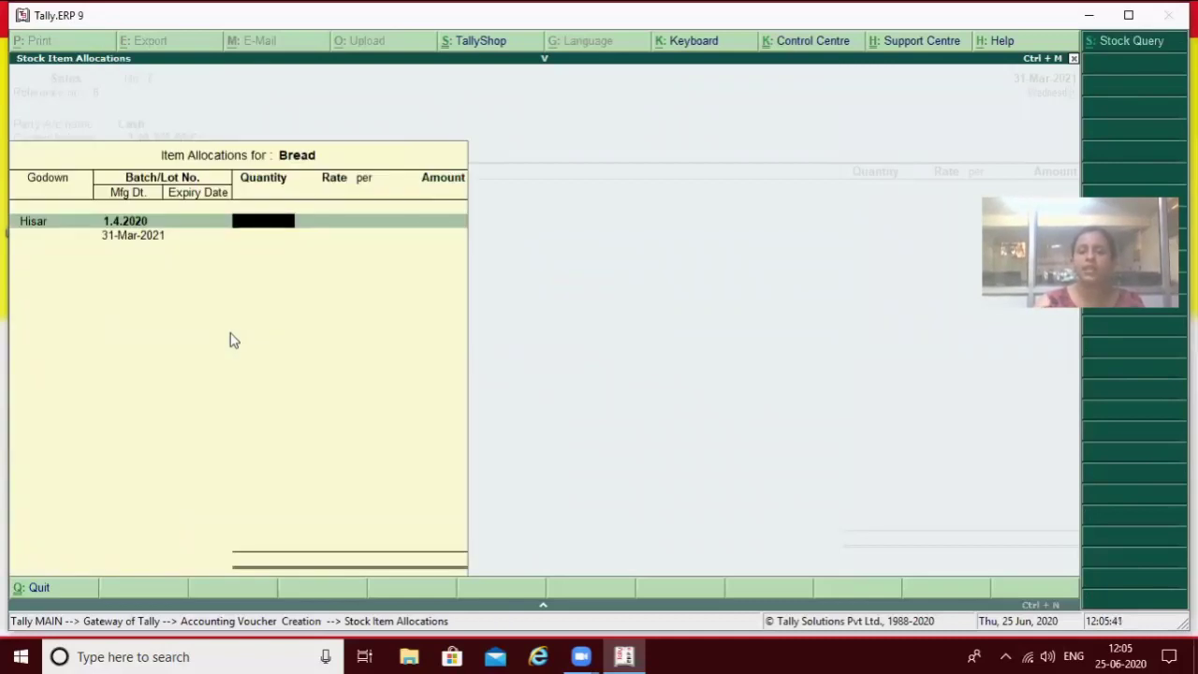
Set the Bread quantity to 6 pcs and accept the 25.00 rate and calculated amount, continuing to the expiry date.
{"action": "type", "text": "6"}
{"action": "key", "text": "Return"}
{"action": "key", "text": "Return"}
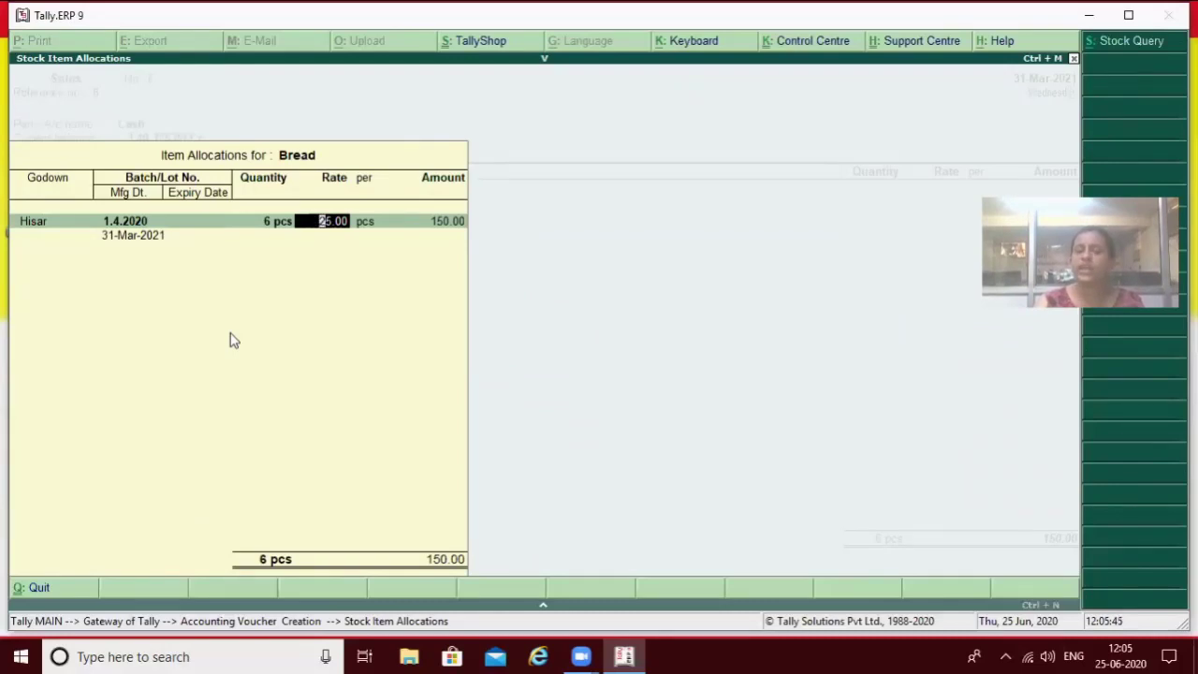
{"action": "key", "text": "BackSpace"}
{"action": "key", "text": "Return"}
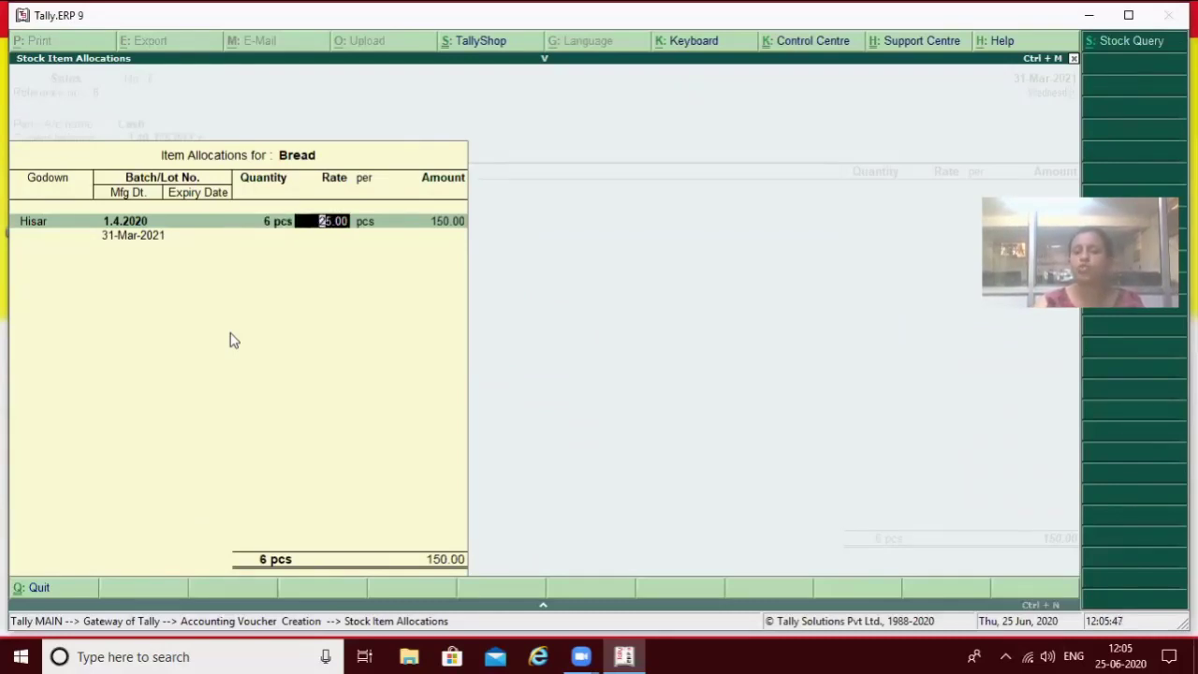
{"action": "key", "text": "Return"}
{"action": "key", "text": "Return"}
{"action": "key", "text": "Return"}
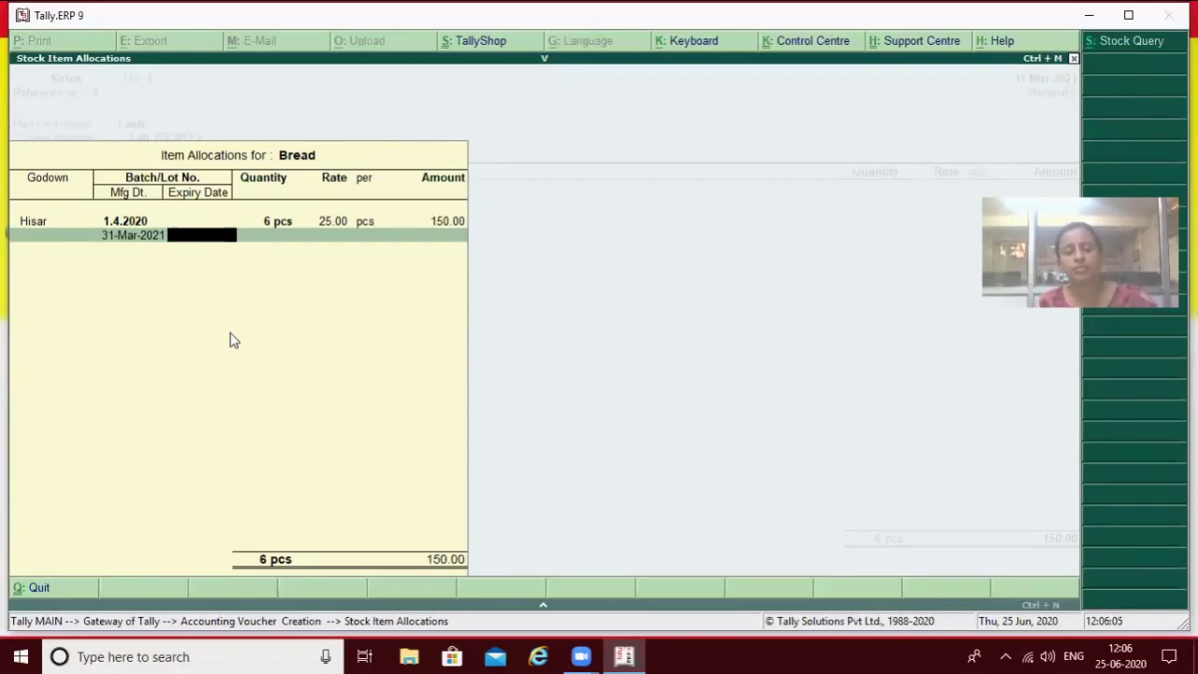
Stay in the Bread allocation, go back to its batch number, and replace it with a new number D.
{"action": "key", "text": "Escape"}
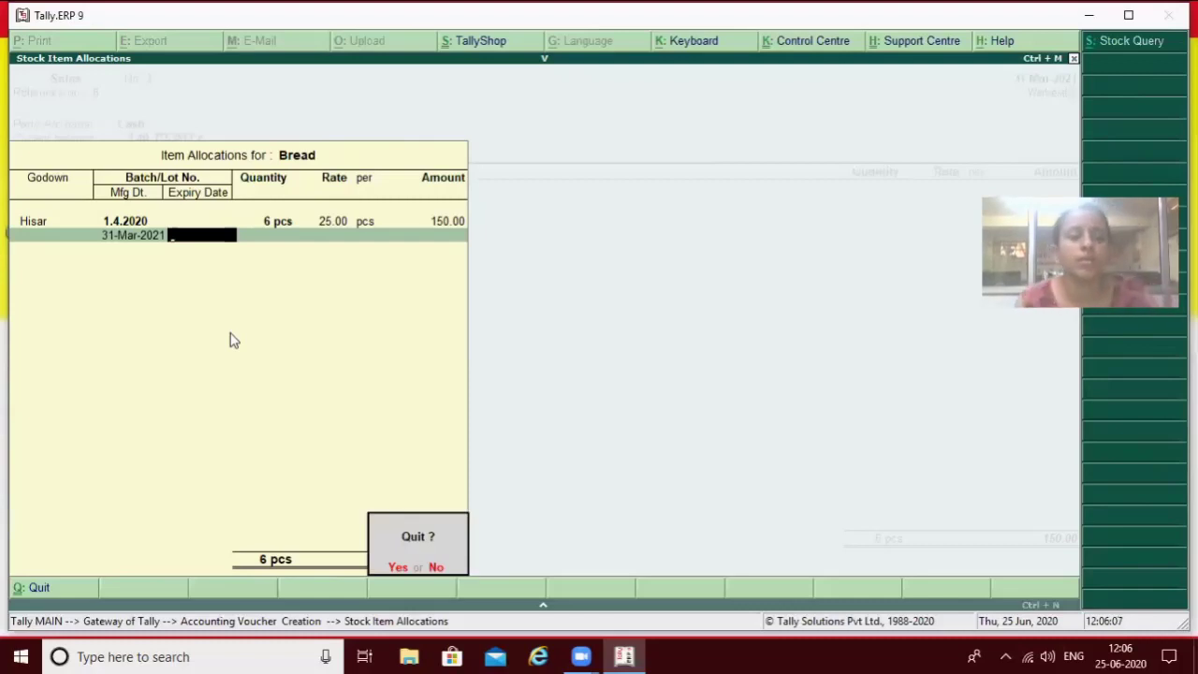
{"action": "key", "text": "n"}
{"action": "key", "text": "BackSpace"}
{"action": "key", "text": "BackSpace"}
{"action": "key", "text": "BackSpace"}
{"action": "key", "text": "BackSpace"}
{"action": "key", "text": "BackSpace"}
{"action": "key", "text": "BackSpace"}
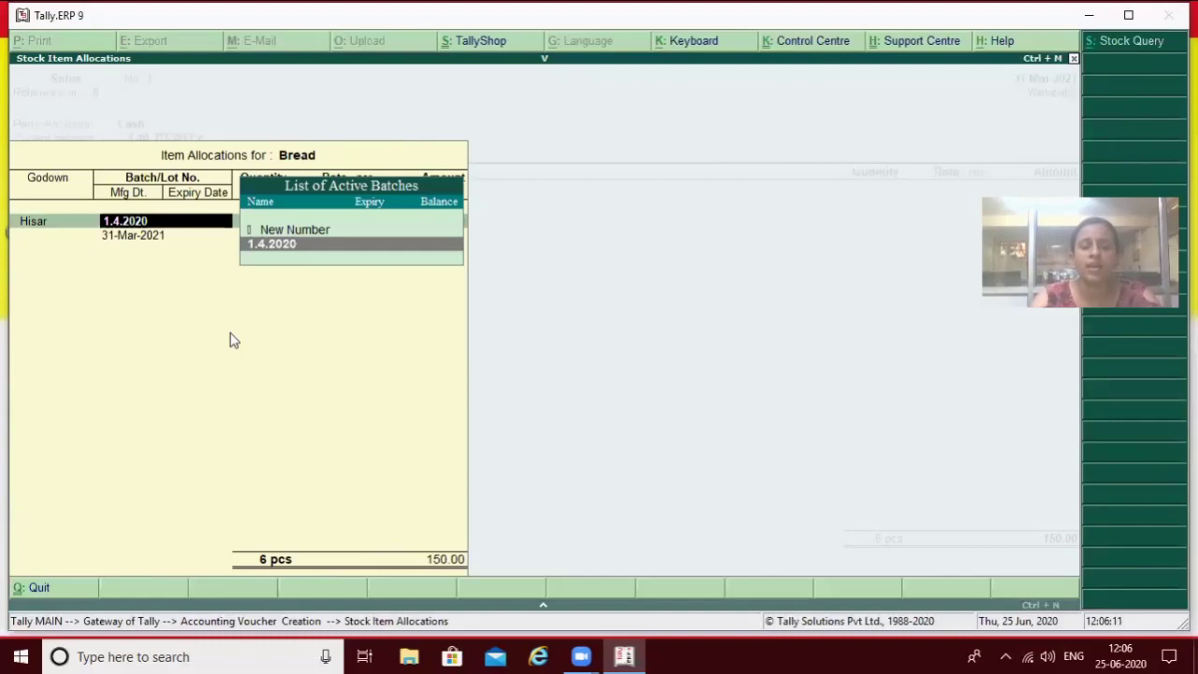
{"action": "key", "text": "Up"}
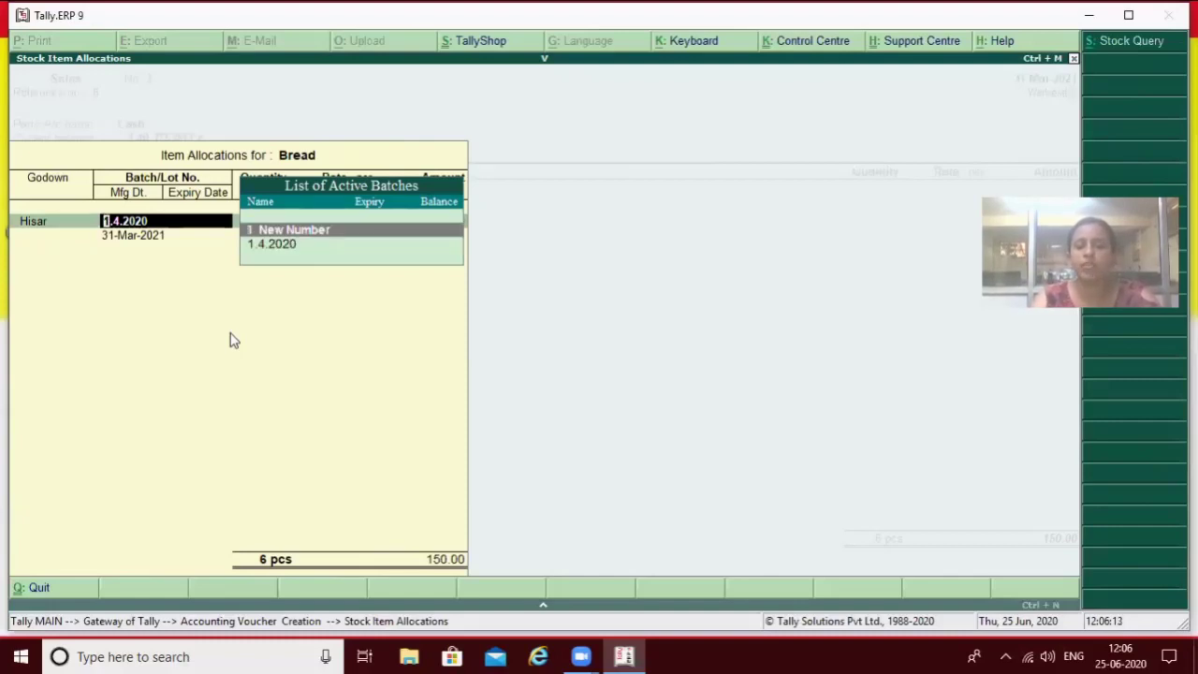
{"action": "key", "text": "Return"}
{"action": "type", "text": "D"}
{"action": "key", "text": "Return"}
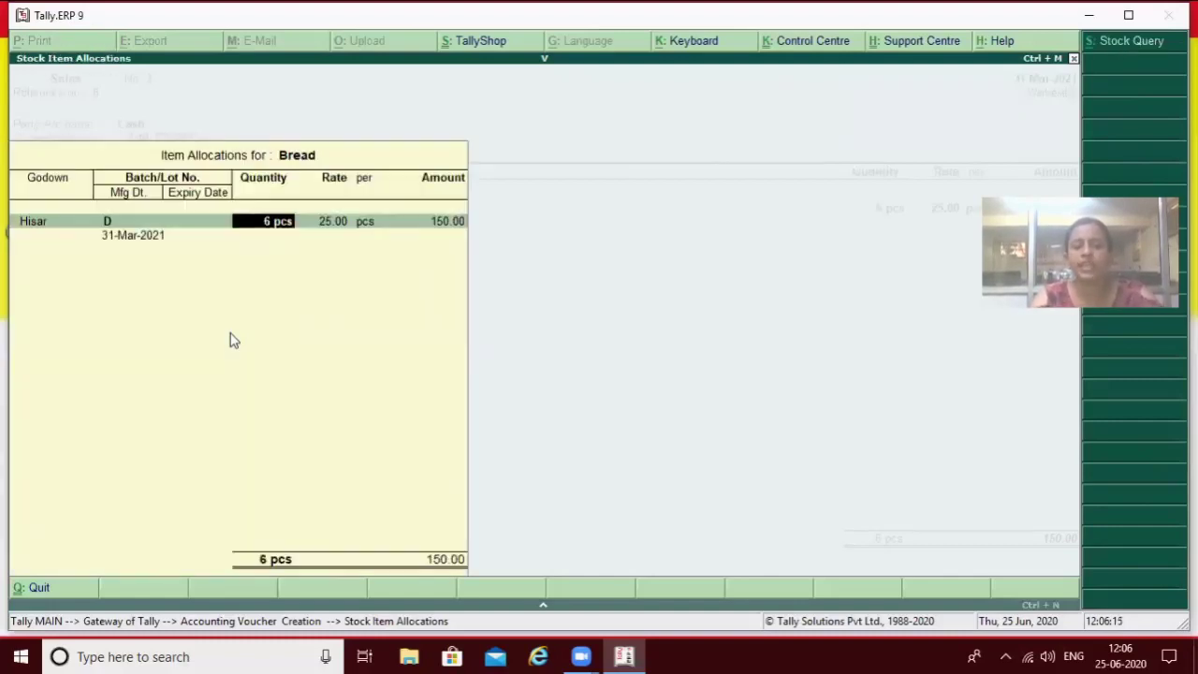
Accept the existing quantity, rate and amount for batch D, continuing to its expiry date.
{"action": "key", "text": "Return"}
{"action": "key", "text": "Return"}
{"action": "key", "text": "Return"}
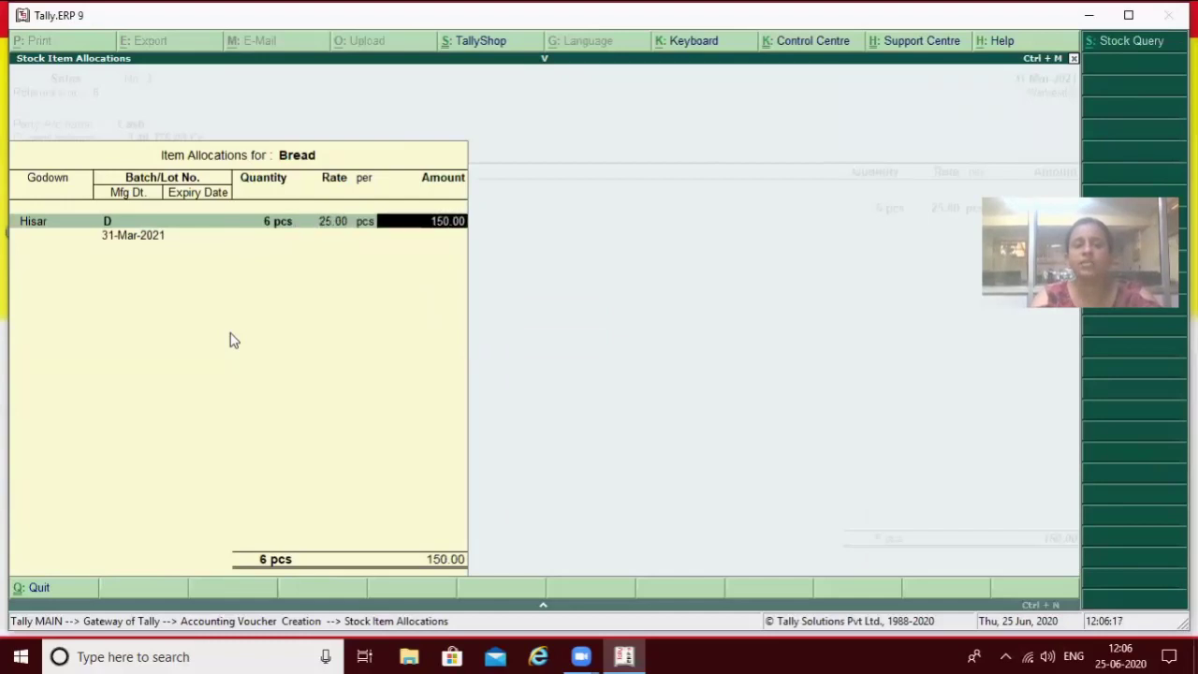
{"action": "key", "text": "Return"}
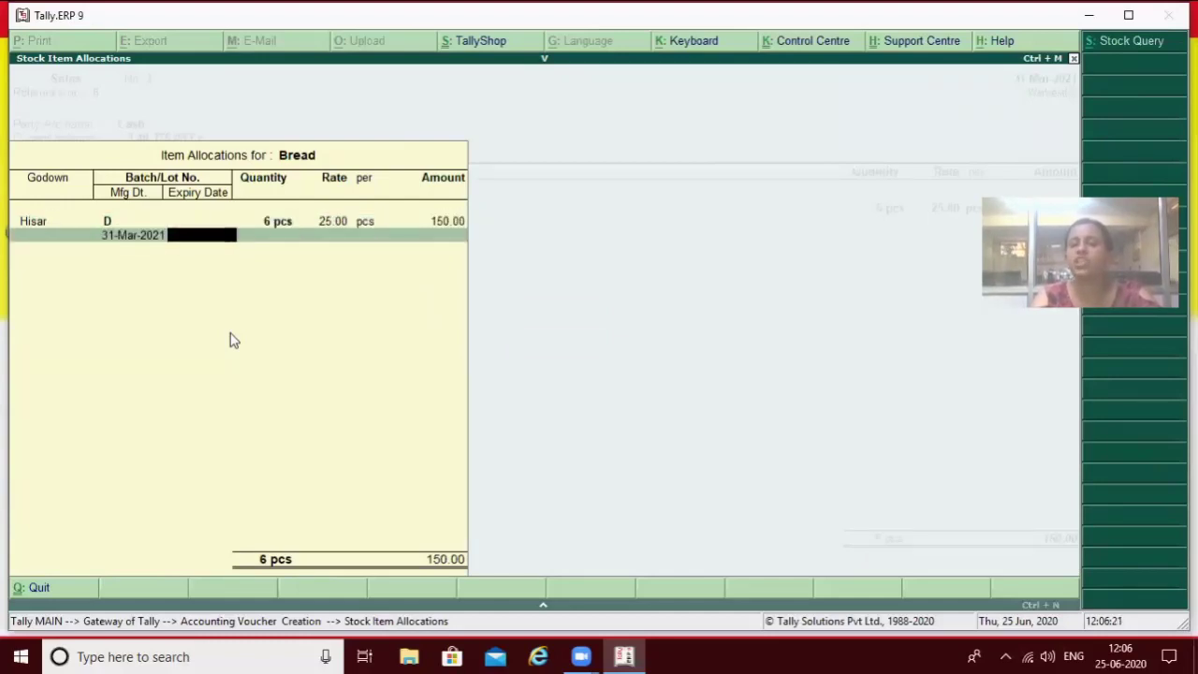
Discard the Bread allocation and quit the third sales voucher without saving, returning to the Gateway of Tally.
{"action": "key", "text": "Escape"}
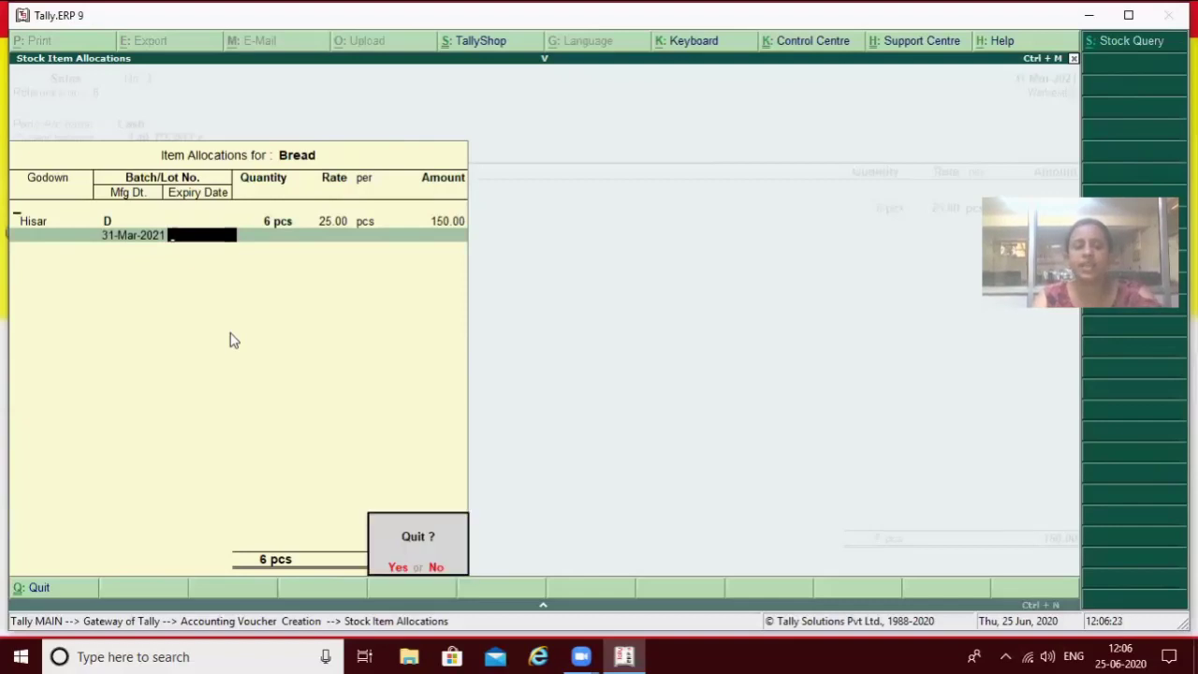
{"action": "key", "text": "y"}
{"action": "key", "text": "Escape"}
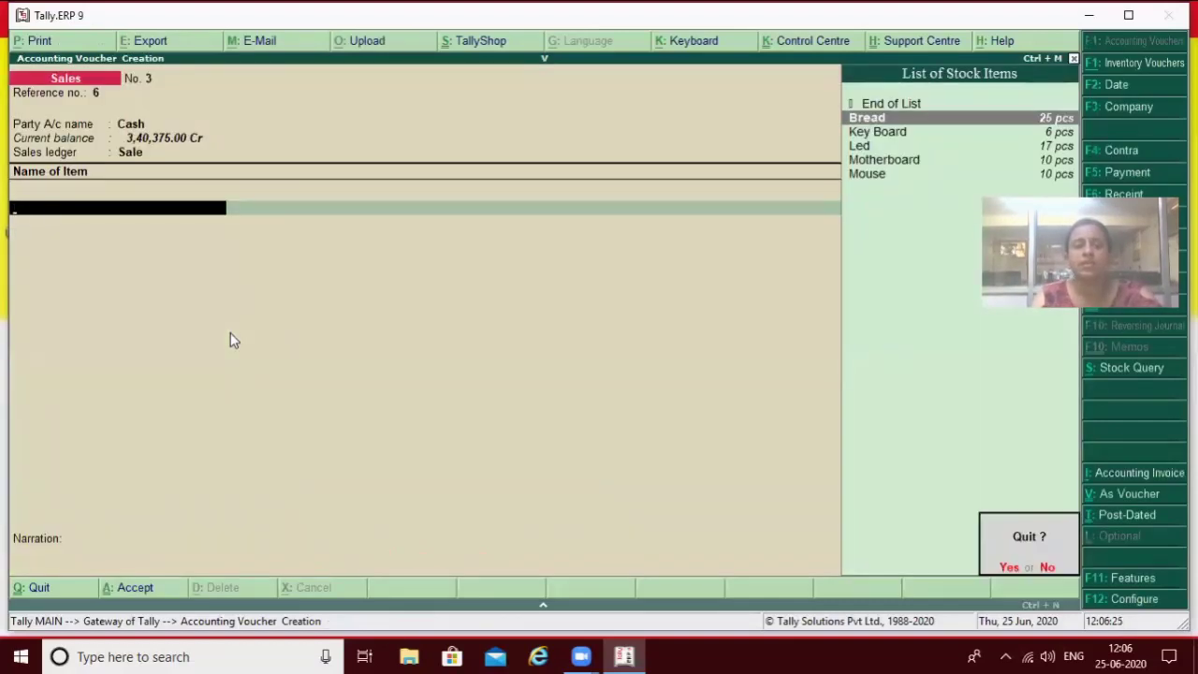
{"action": "key", "text": "y"}
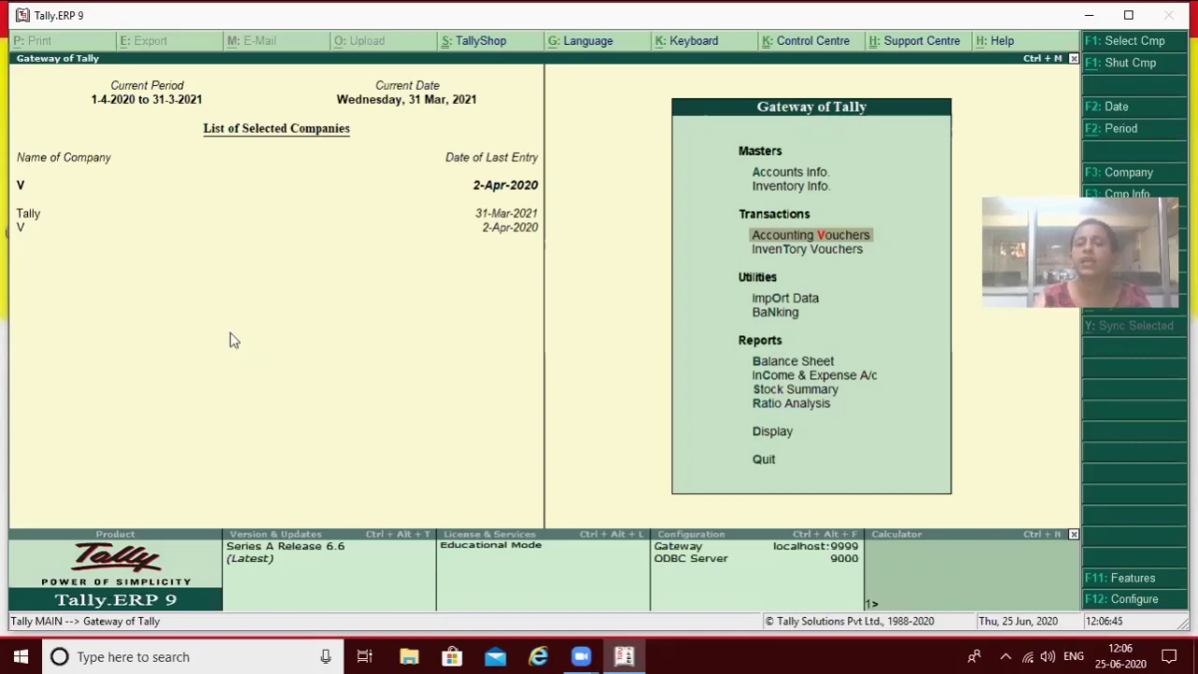
{"action": "key", "text": "Return"}
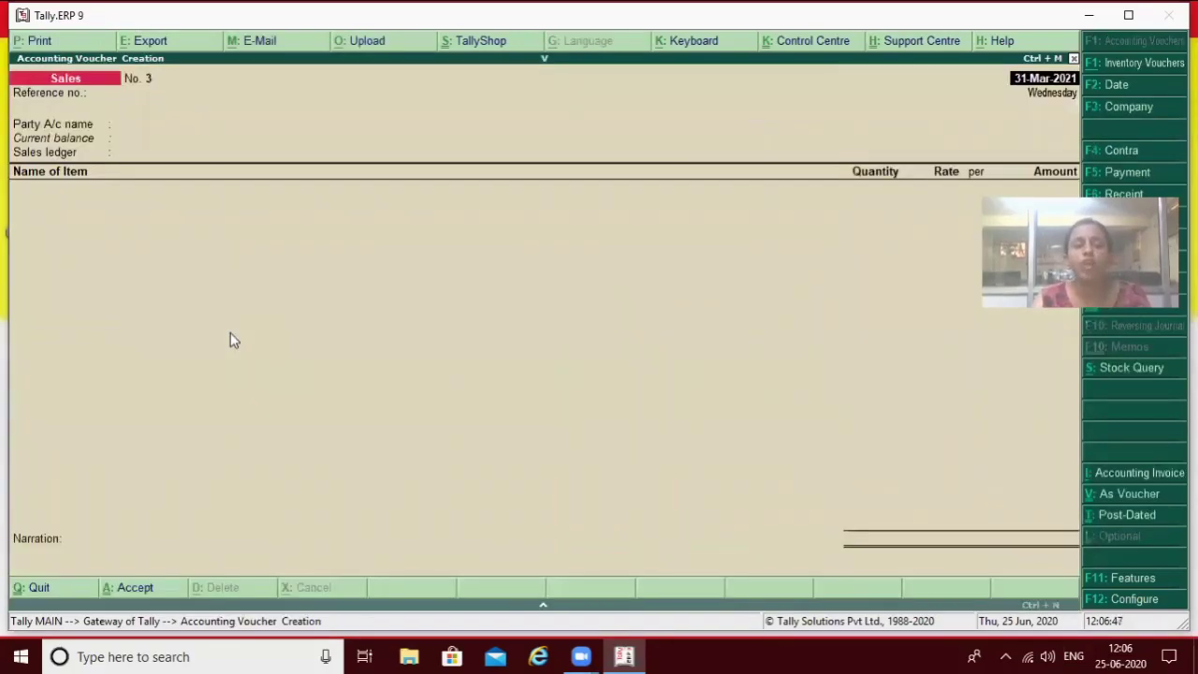
{"action": "key", "text": "Escape"}
{"action": "key", "text": "y"}
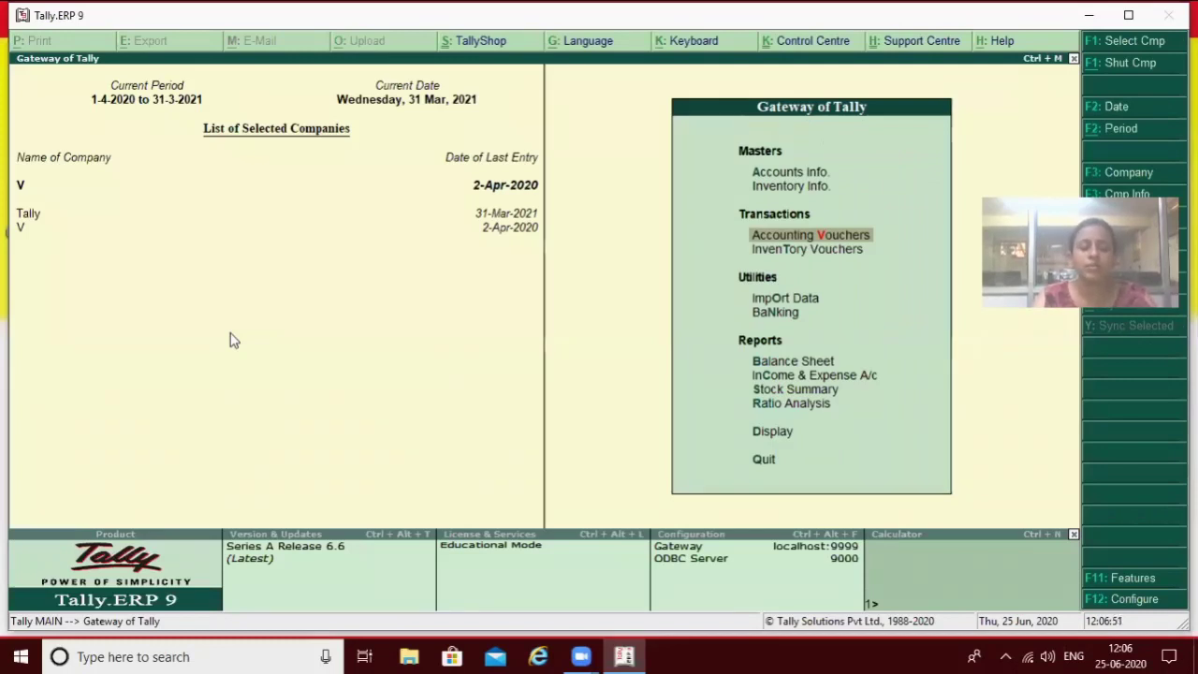
Review the voucher entry configuration from the accounts options through to the inventory options, accept it, and return to the Gateway of Tally.
{"action": "key", "text": "F12"}
{"action": "key", "text": "Down"}
{"action": "key", "text": "Down"}
{"action": "key", "text": "Down"}
{"action": "key", "text": "Return"}
{"action": "key", "text": "Down"}
{"action": "key", "text": "Down"}
{"action": "key", "text": "Down"}
{"action": "key", "text": "Down"}
{"action": "key", "text": "Down"}
{"action": "key", "text": "Down"}
{"action": "key", "text": "Down"}
{"action": "key", "text": "Down"}
{"action": "key", "text": "Down"}
{"action": "key", "text": "Down"}
{"action": "key", "text": "Down"}
{"action": "key", "text": "Down"}
{"action": "key", "text": "Down"}
{"action": "key", "text": "Down"}
{"action": "key", "text": "Down"}
{"action": "key", "text": "Down"}
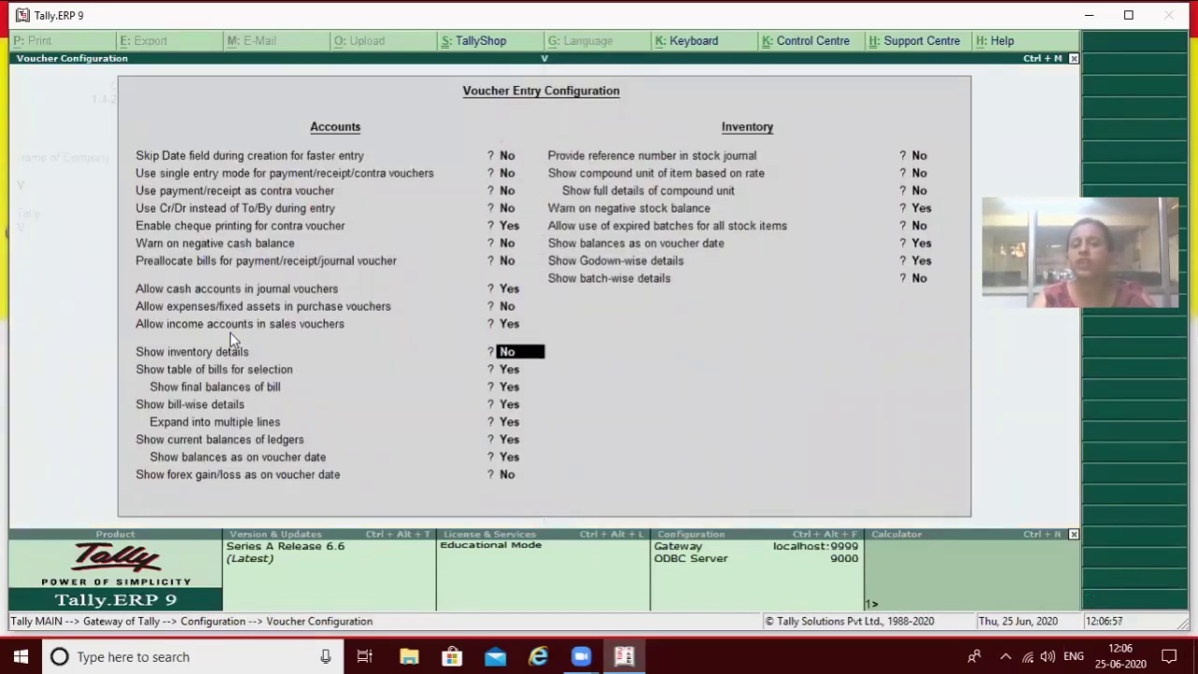
{"action": "key", "text": "Down"}
{"action": "key", "text": "Down"}
{"action": "key", "text": "Down"}
{"action": "key", "text": "Down"}
{"action": "key", "text": "Down"}
{"action": "key", "text": "Down"}
{"action": "key", "text": "Down"}
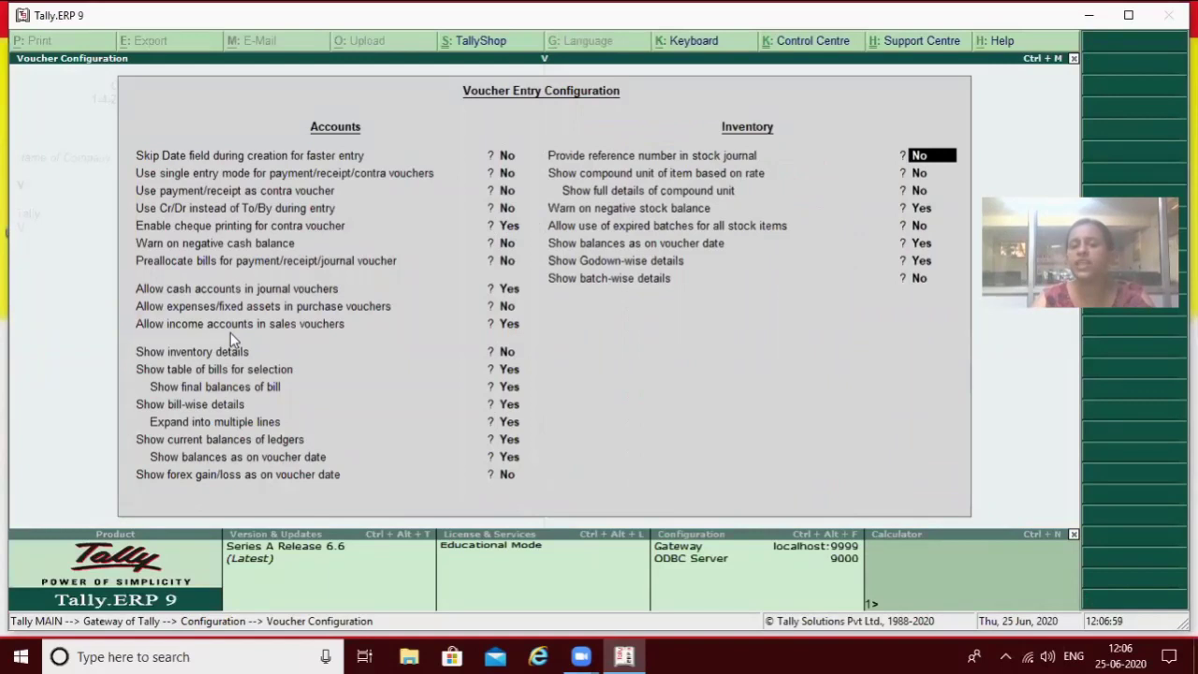
{"action": "key", "text": "Return"}
{"action": "type", "text": "y"}
{"action": "key", "text": "Return"}
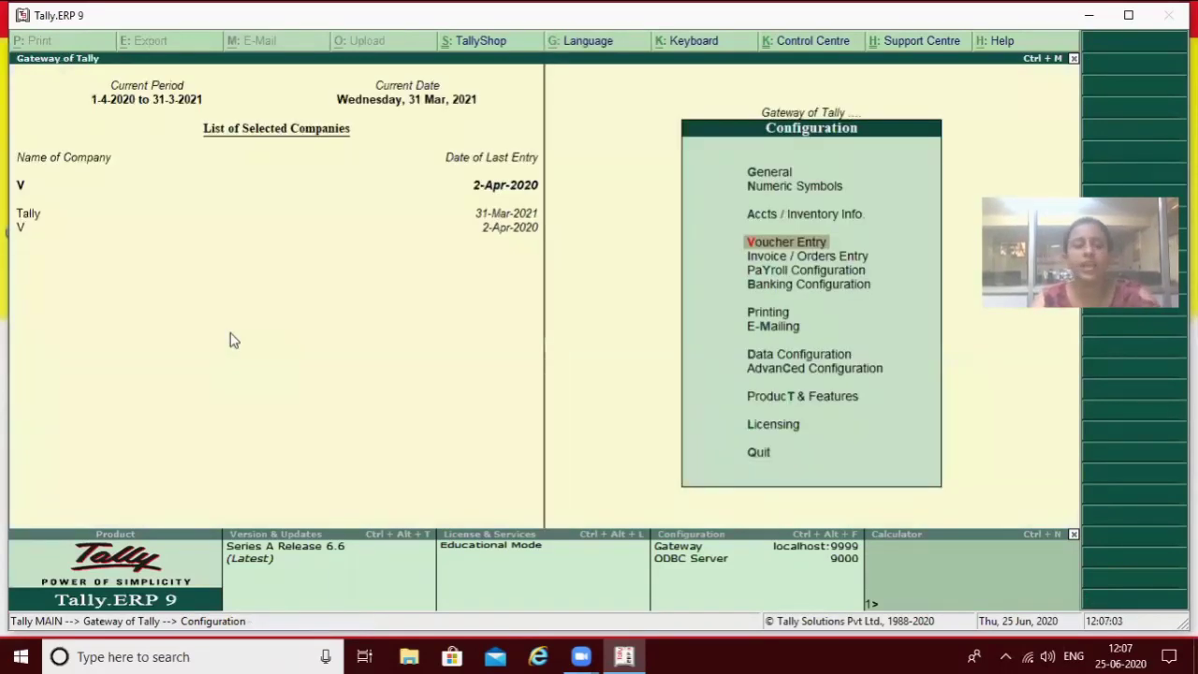
{"action": "key", "text": "Escape"}
Start a sales voucher dated 31-Mar-2021 with reference number 5 and Cash as the party account.
{"action": "key", "text": "Return"}
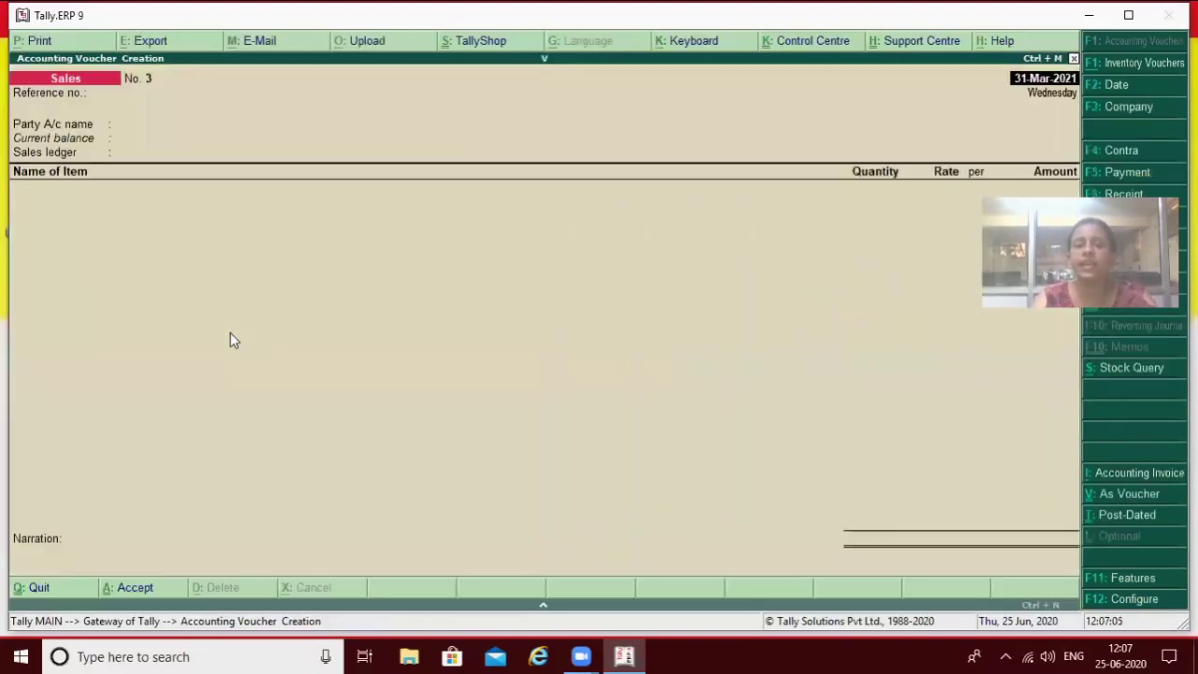
{"action": "type", "text": "5"}
{"action": "key", "text": "Return"}
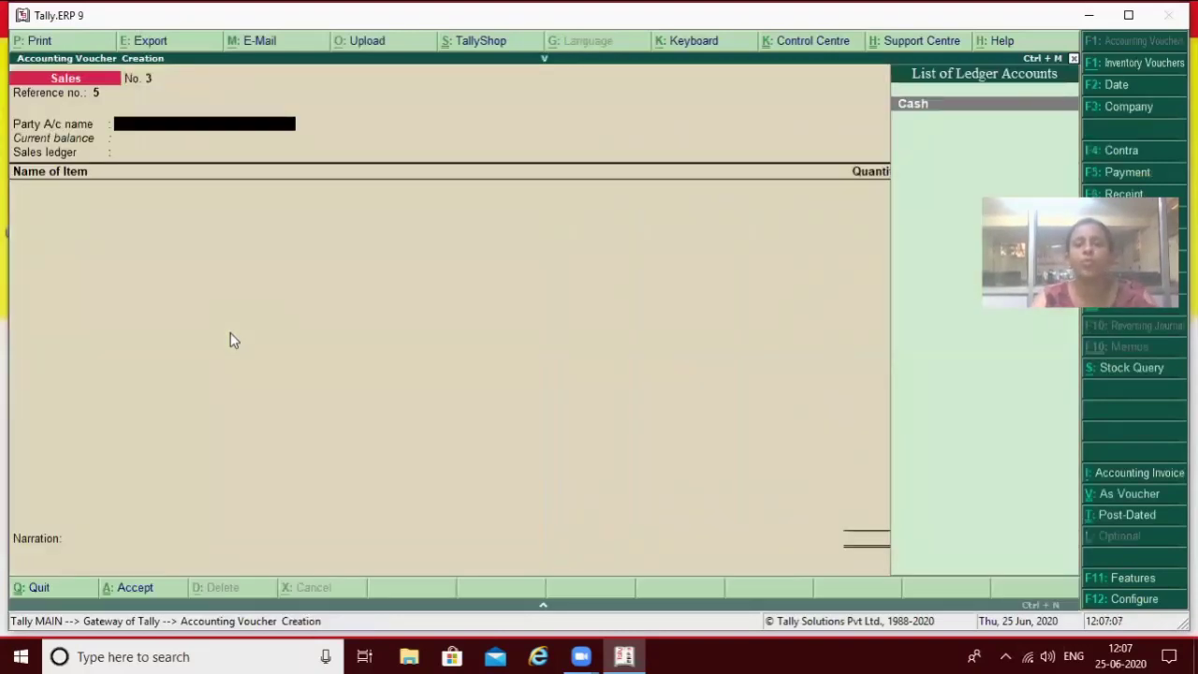
{"action": "key", "text": "Return"}
Leave the despatch and order details blank, accept the Cash buyer details, and choose Sale as the sales ledger.
{"action": "key", "text": "Return"}
{"action": "key", "text": "Return"}
{"action": "key", "text": "Return"}
{"action": "key", "text": "Return"}
{"action": "key", "text": "Return"}
{"action": "key", "text": "Return"}
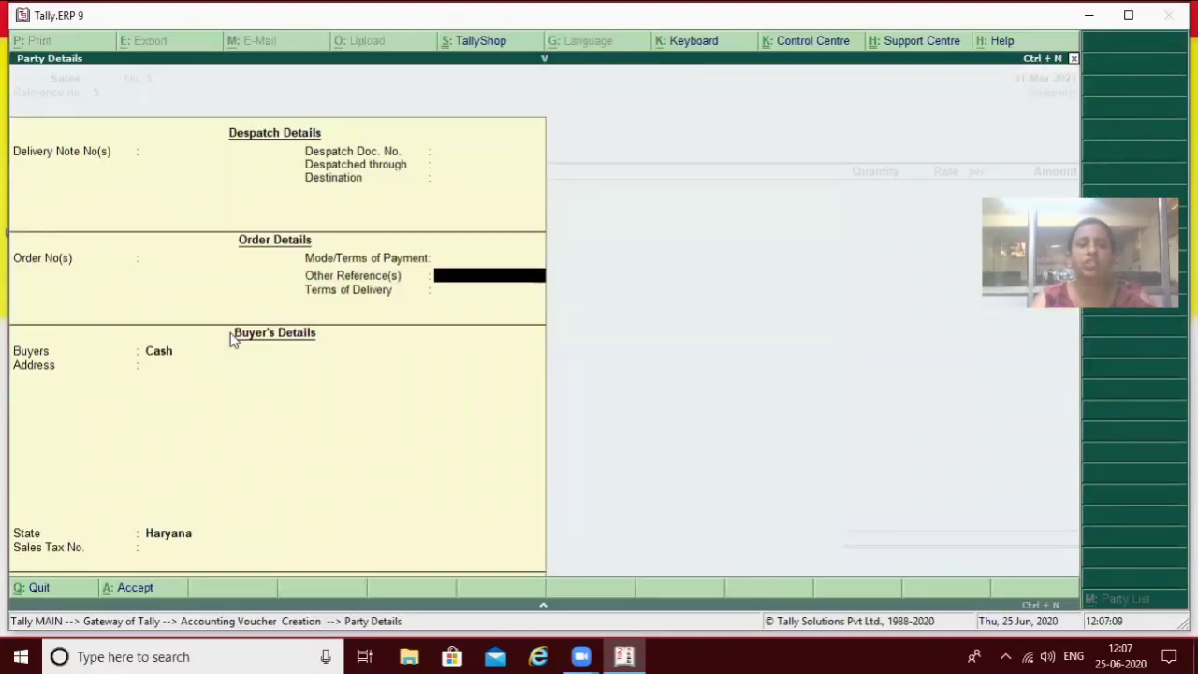
{"action": "key", "text": "Return"}
{"action": "key", "text": "Return"}
{"action": "key", "text": "Return"}
{"action": "key", "text": "Return"}
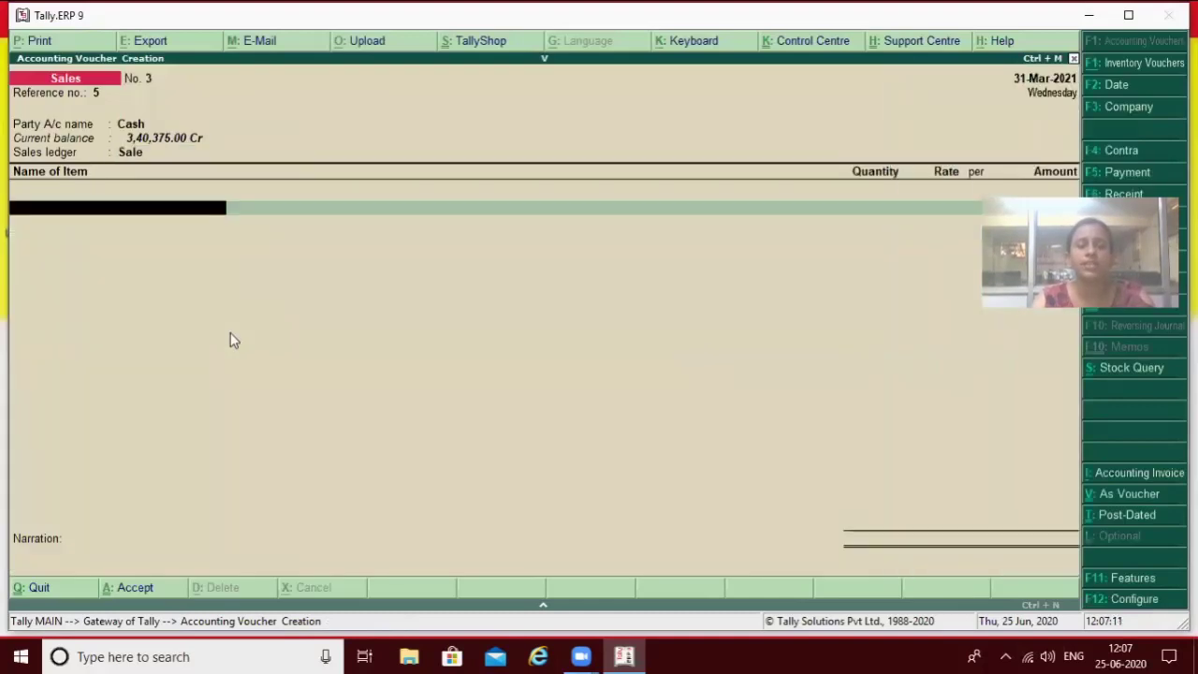
Add Bread to the voucher, allocating it from the Hisar godown under a new batch number 33.
{"action": "type", "text": "B"}
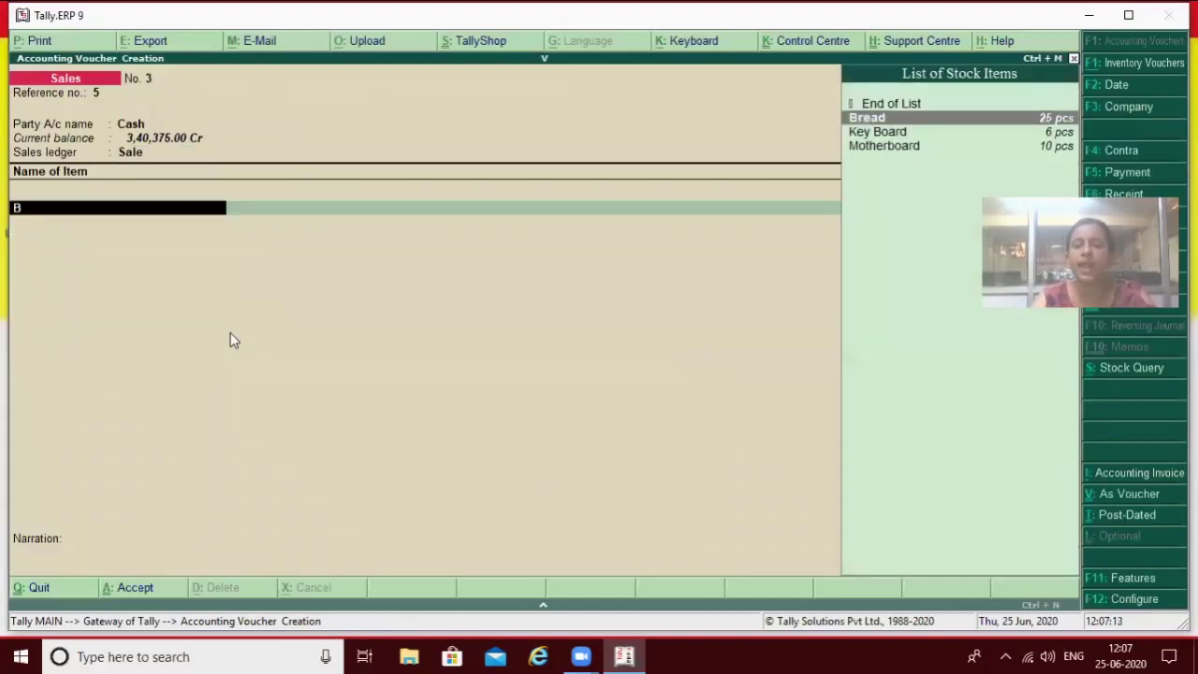
{"action": "key", "text": "Return"}
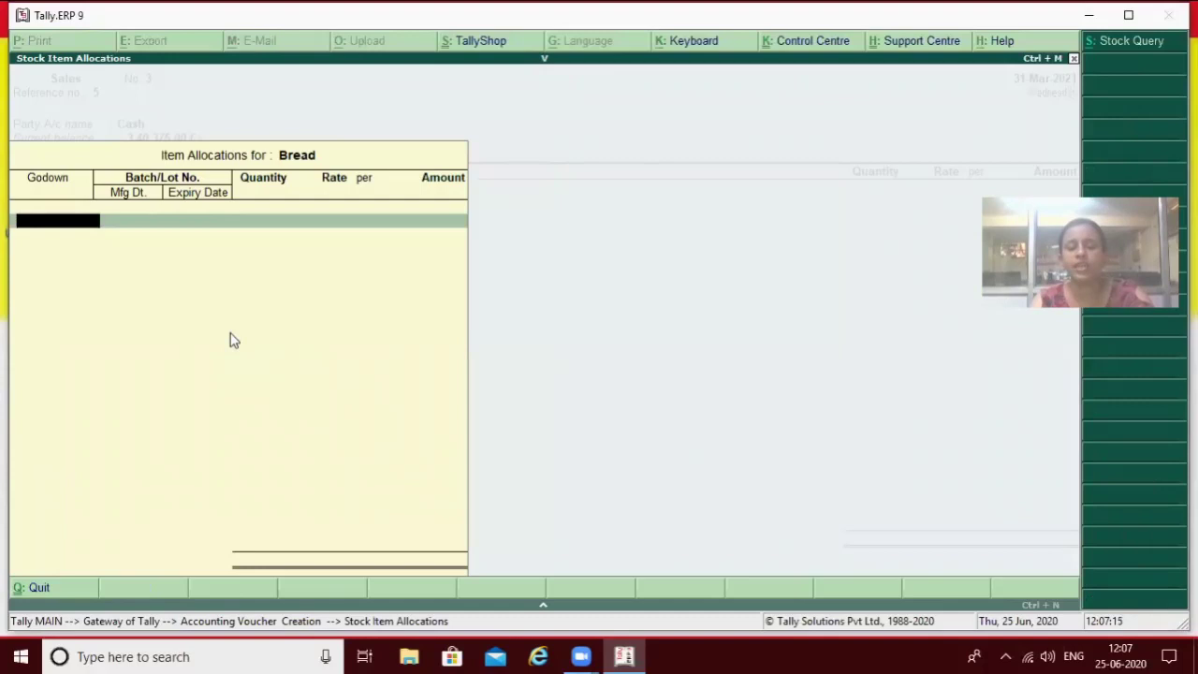
{"action": "type", "text": "H"}
{"action": "key", "text": "Down"}
{"action": "key", "text": "Return"}
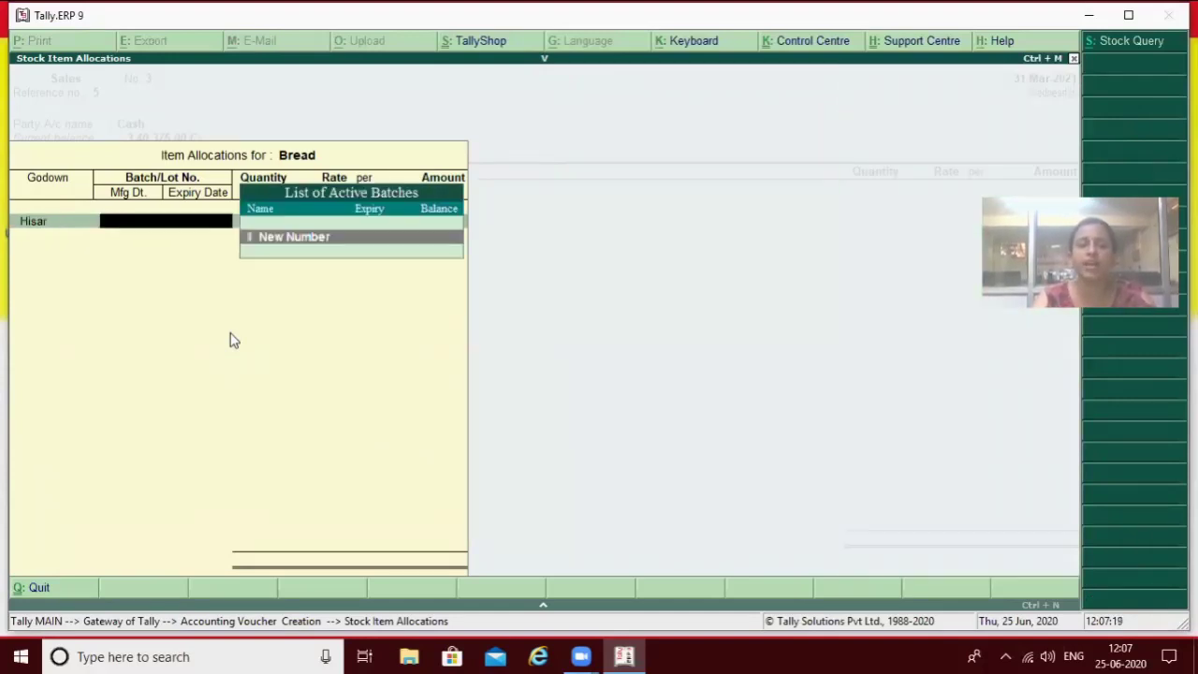
{"action": "key", "text": "Return"}
{"action": "type", "text": "33"}
{"action": "key", "text": "Return"}
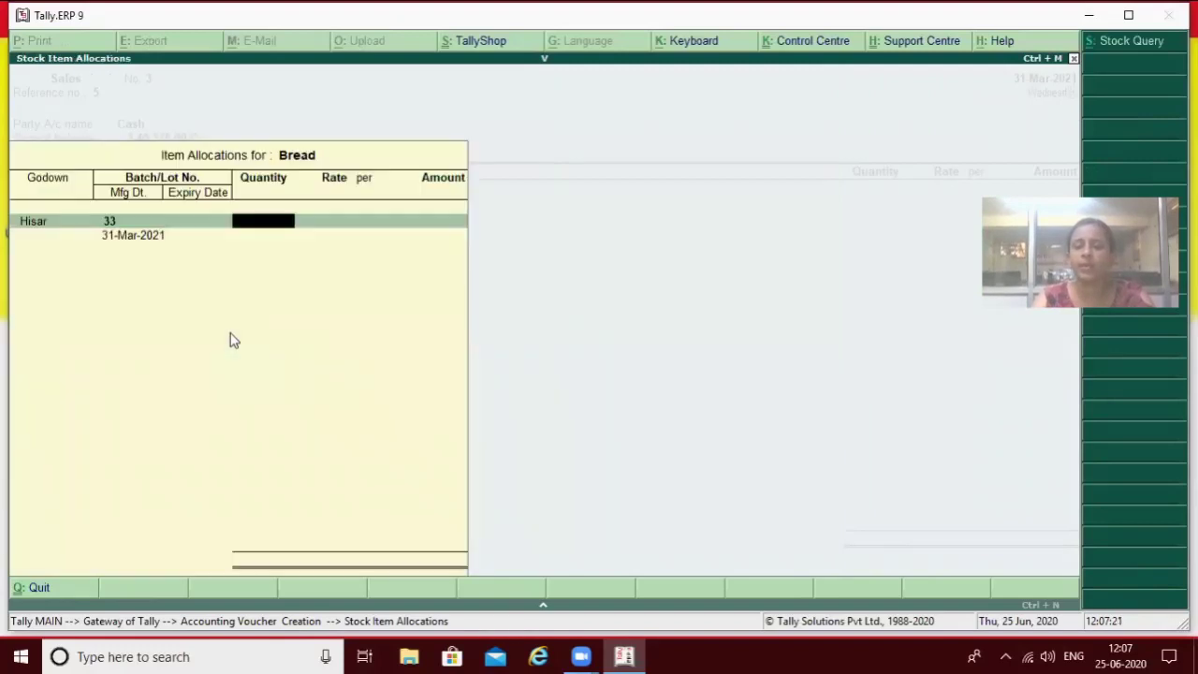
Set the quantity for batch 33 to 2 pcs and accept the 25.00 rate and the calculated amount.
{"action": "type", "text": "2"}
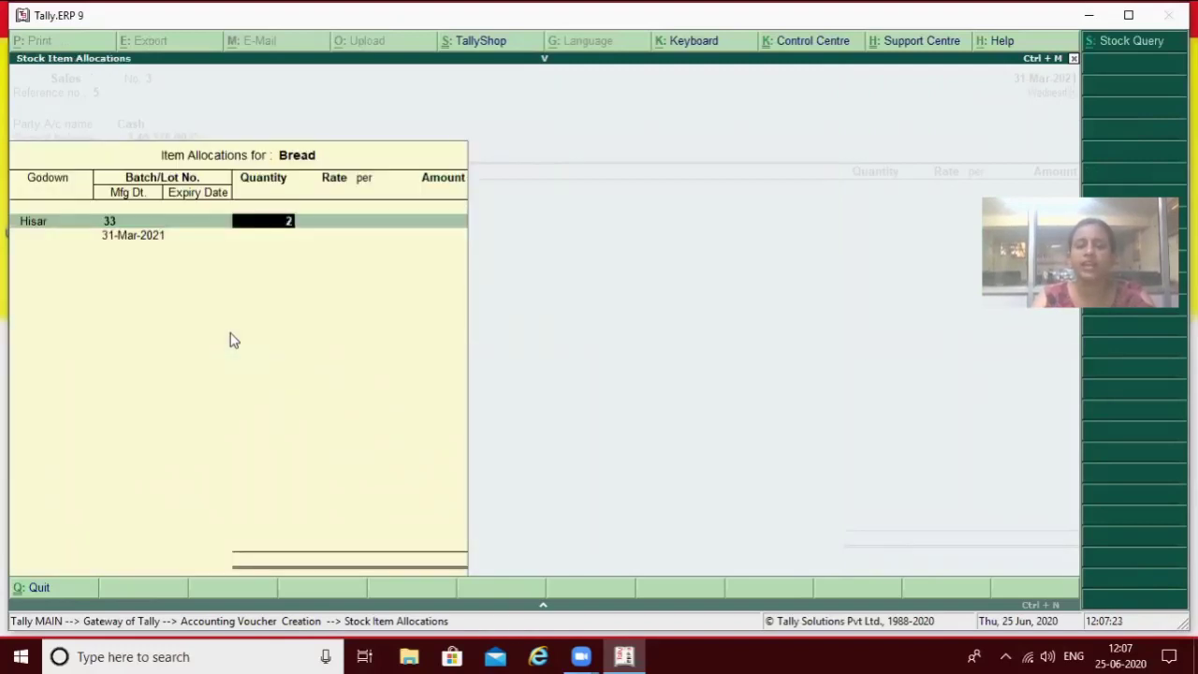
{"action": "key", "text": "Return"}
{"action": "key", "text": "Return"}
{"action": "key", "text": "Return"}
{"action": "key", "text": "Return"}
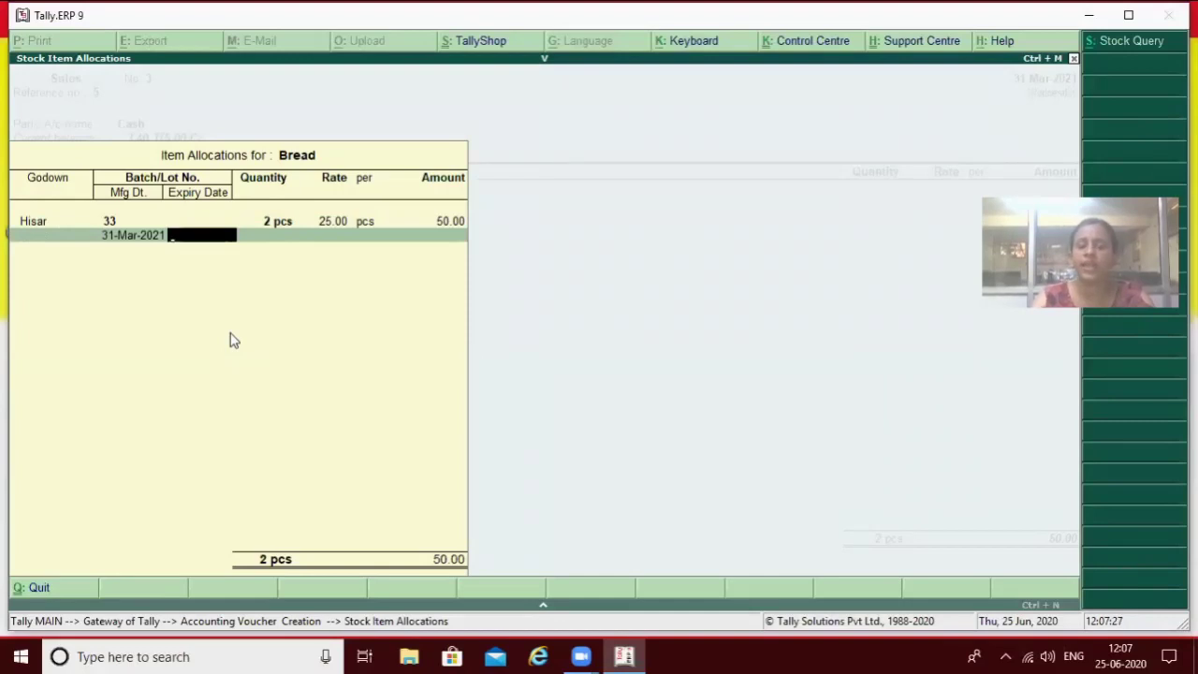
Set the manufacturing date of batch 33 to 1-4 and its expiry date to 31-3.
{"action": "key", "text": "BackSpace"}
{"action": "type", "text": "1-4"}
{"action": "key", "text": "Return"}
{"action": "type", "text": "31-3"}
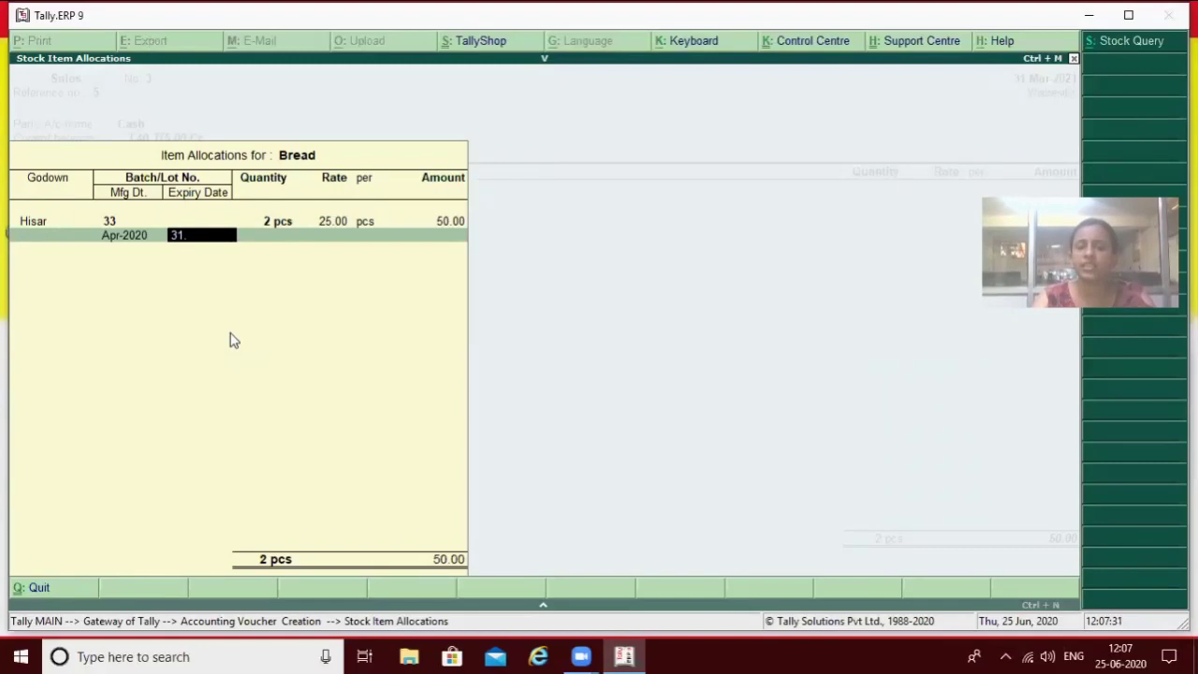
{"action": "key", "text": "Return"}
Finish the Bread allocation, save the sales voucher, and return to the Gateway of Tally.
{"action": "key", "text": "Return"}
{"action": "key", "text": "Return"}
{"action": "key", "text": "Return"}
{"action": "key", "text": "Return"}
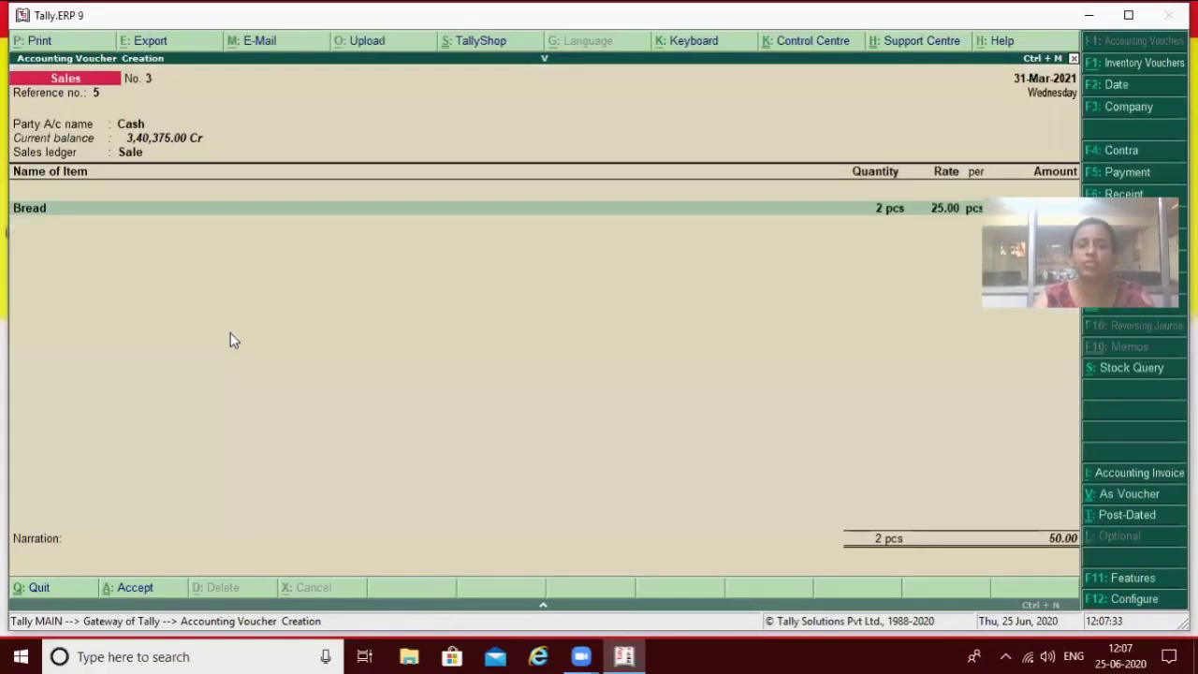
{"action": "key", "text": "Return"}
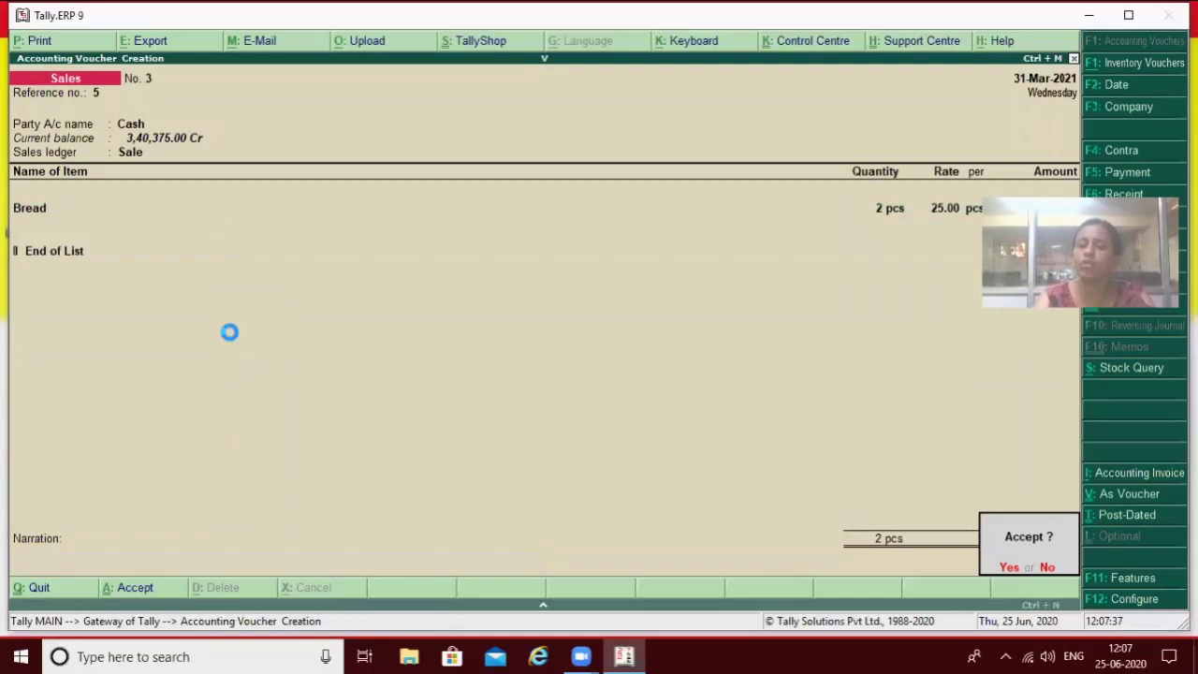
{"action": "key", "text": "Return"}
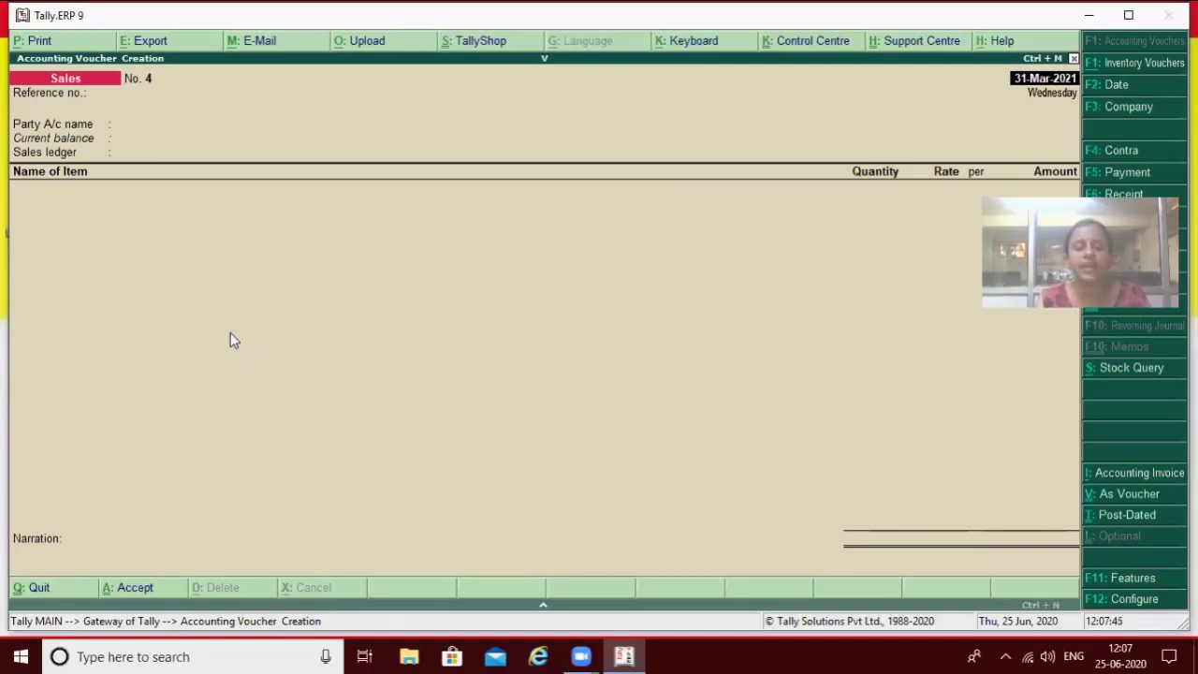
{"action": "key", "text": "Escape"}
{"action": "key", "text": "Return"}
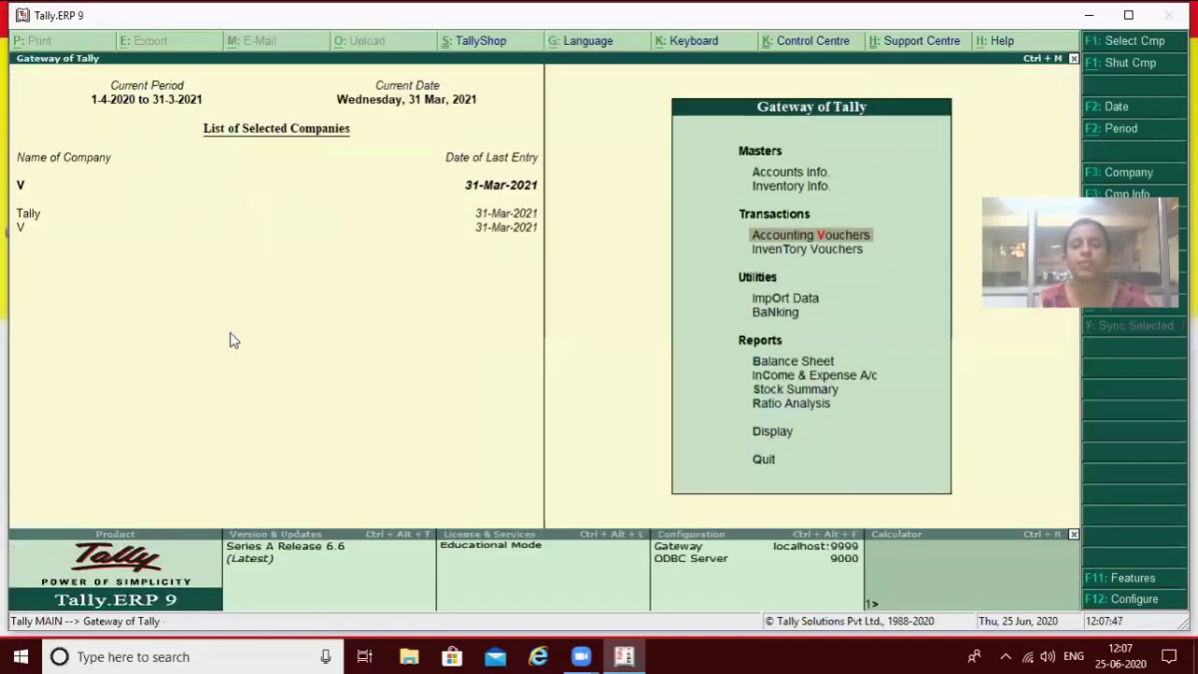
{"action": "key", "text": "Return"}
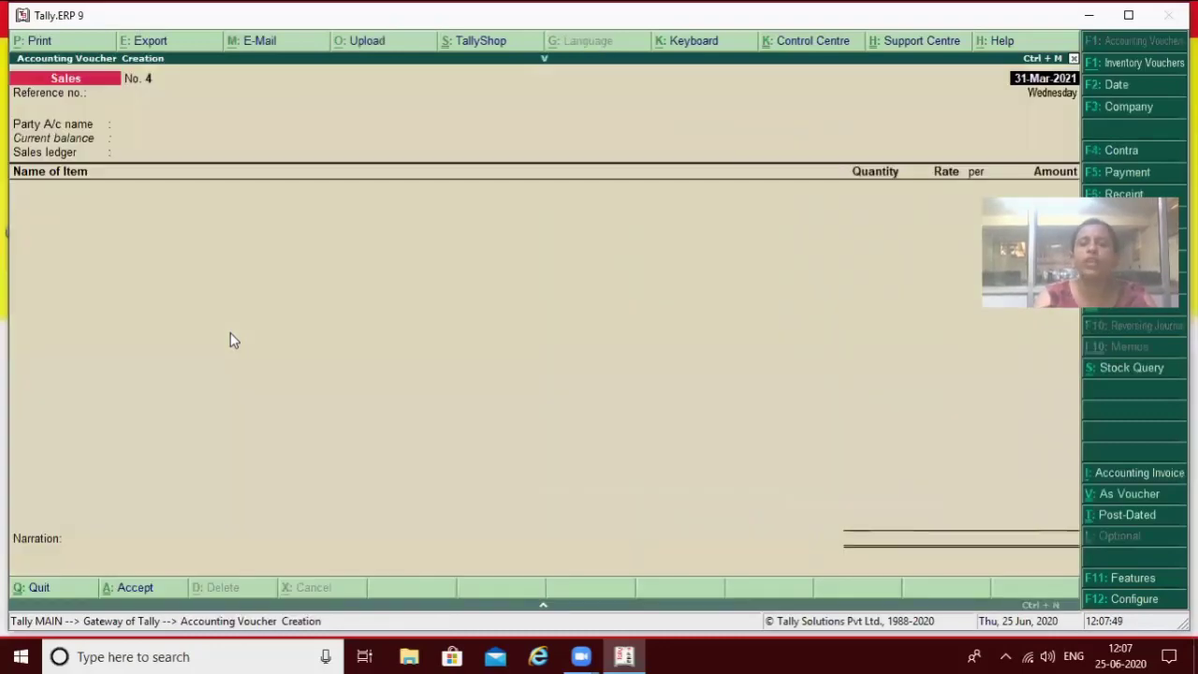
{"action": "key", "text": "Escape"}
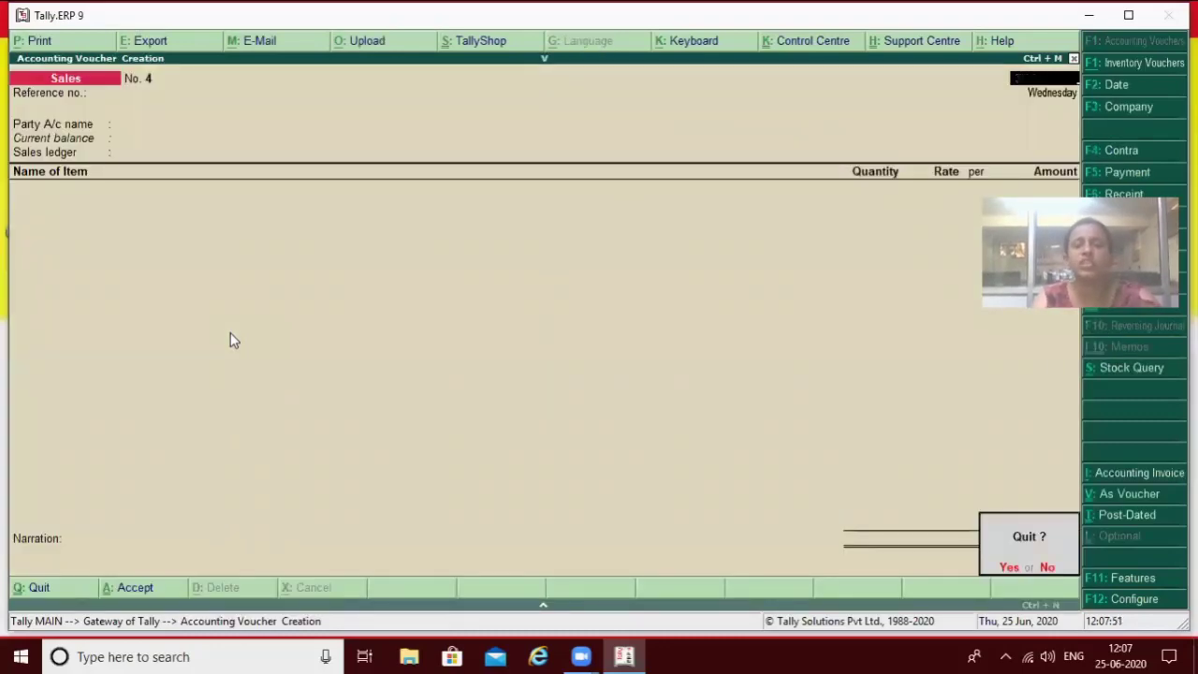
{"action": "key", "text": "Return"}
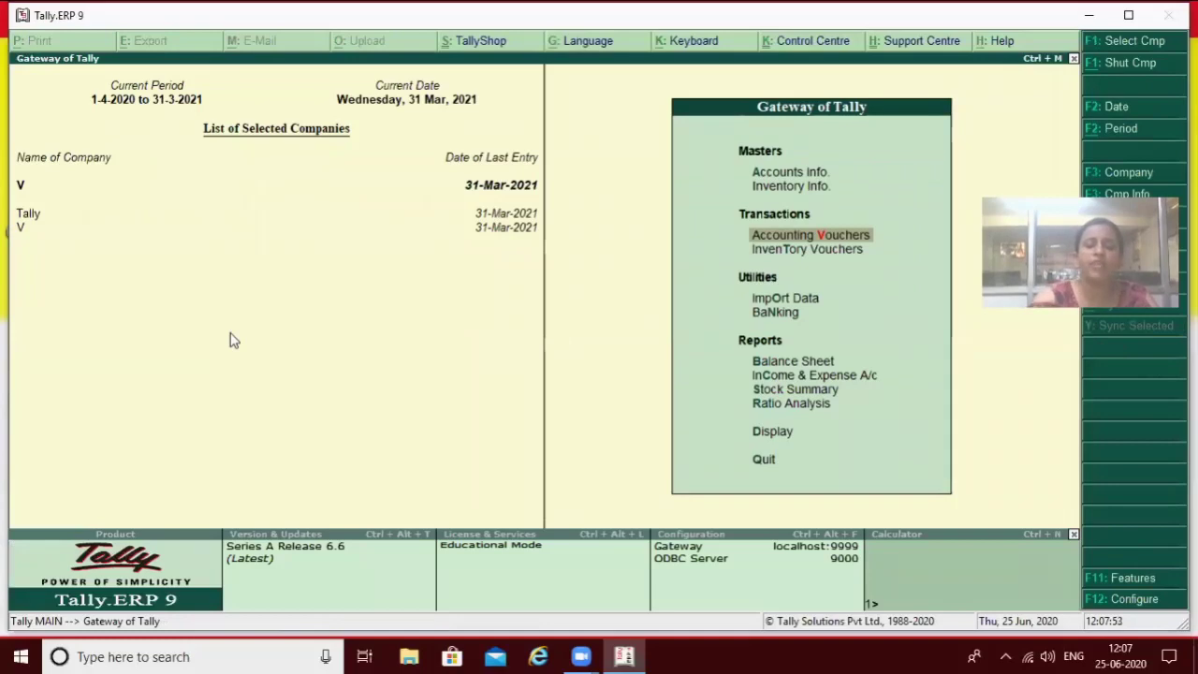
In company V's inventory features, set the use of separate actual and billed quantity columns to Yes.
{"action": "key", "text": "F11"}
{"action": "key", "text": "Down"}
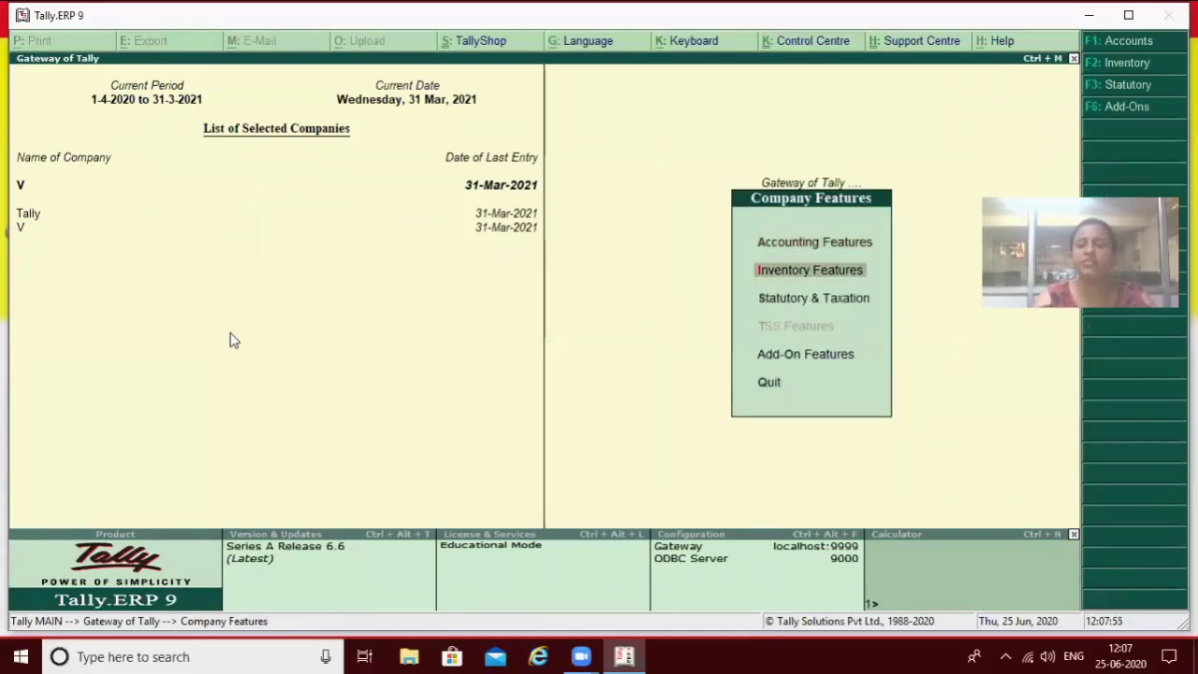
{"action": "key", "text": "Return"}
{"action": "key", "text": "Return"}
{"action": "key", "text": "Return"}
{"action": "key", "text": "Return"}
{"action": "key", "text": "Return"}
{"action": "key", "text": "Return"}
{"action": "key", "text": "Return"}
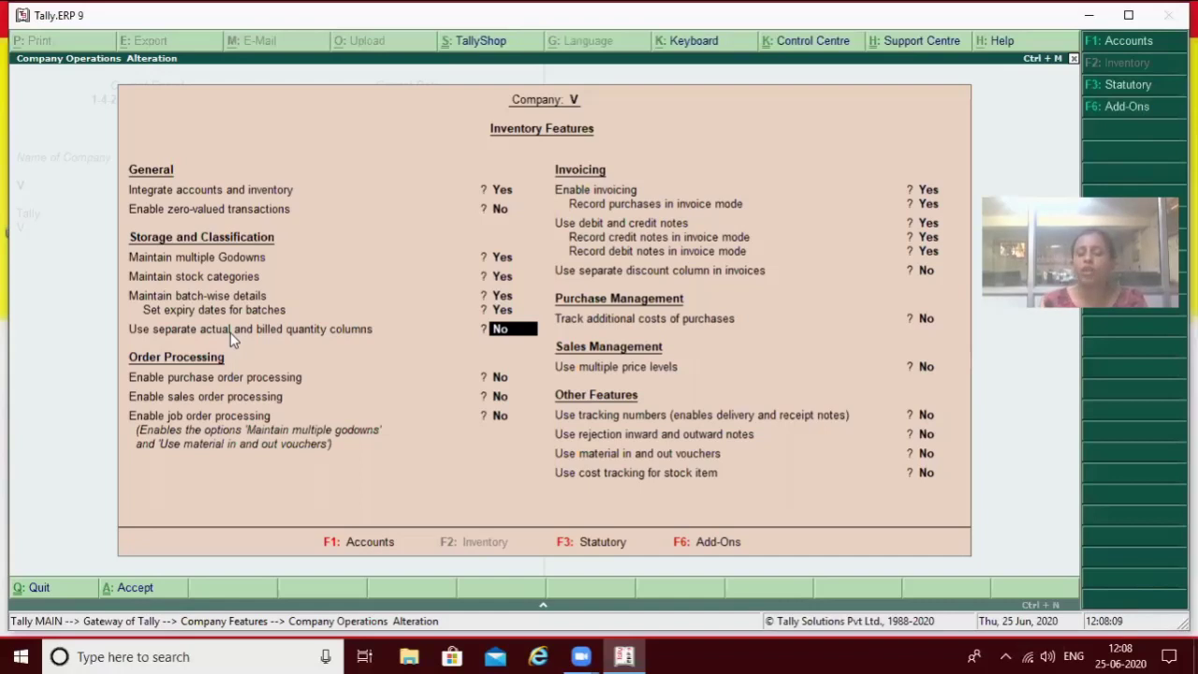
{"action": "key", "text": "Up"}
{"action": "key", "text": "Up"}
{"action": "key", "text": "Up"}
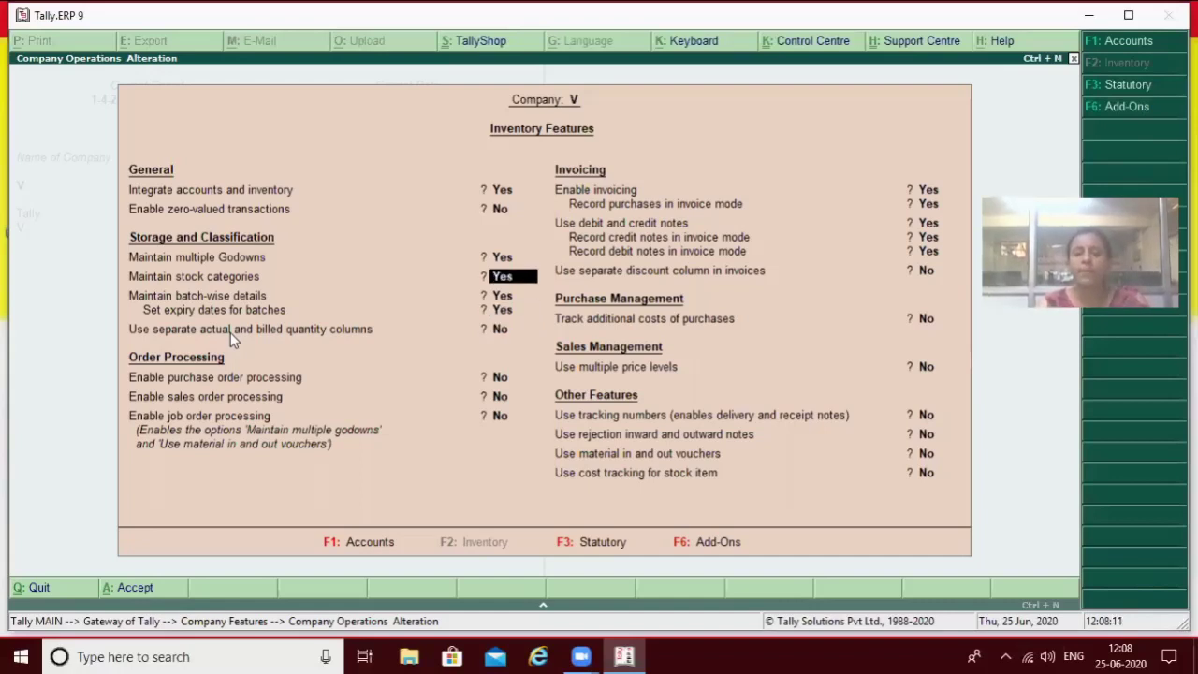
{"action": "key", "text": "Down"}
{"action": "key", "text": "Down"}
{"action": "key", "text": "Down"}
{"action": "type", "text": "y"}
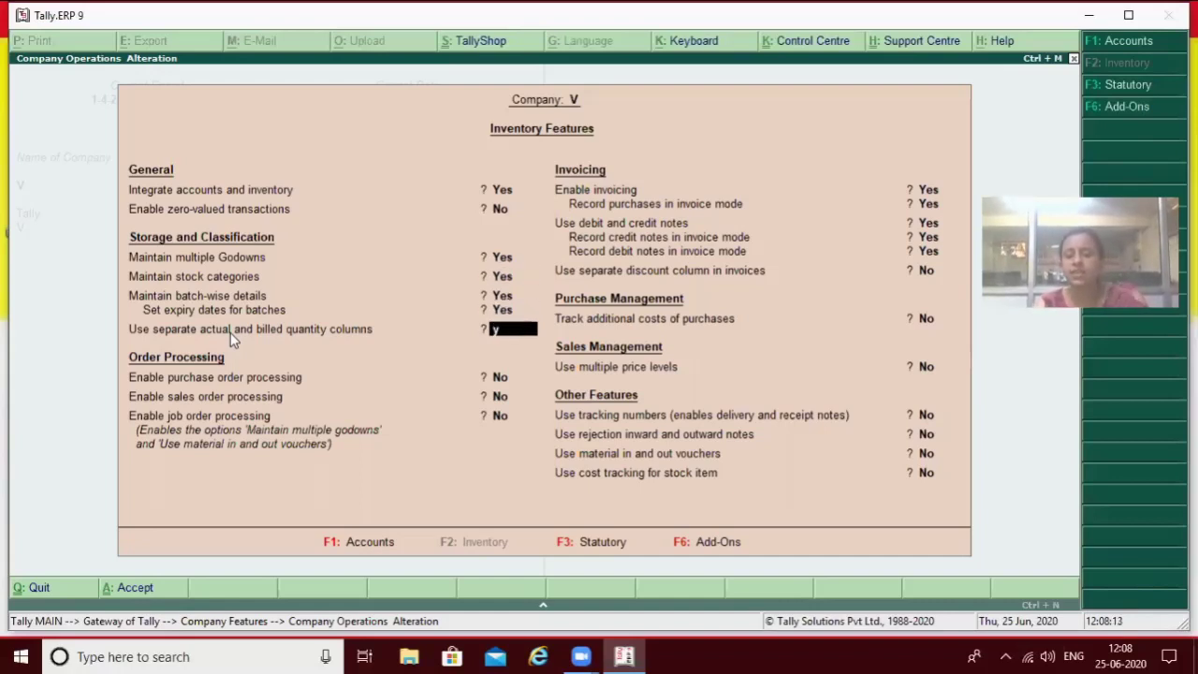
Keep the remaining inventory features at their existing values, save them, and return to the Gateway of Tally.
{"action": "key", "text": "Return"}
{"action": "key", "text": "Return"}
{"action": "key", "text": "Return"}
{"action": "key", "text": "Return"}
{"action": "key", "text": "Return"}
{"action": "key", "text": "Return"}
{"action": "key", "text": "Return"}
{"action": "key", "text": "Return"}
{"action": "key", "text": "Return"}
{"action": "key", "text": "Return"}
{"action": "key", "text": "Return"}
{"action": "key", "text": "Return"}
{"action": "key", "text": "Return"}
{"action": "key", "text": "Return"}
{"action": "key", "text": "Return"}
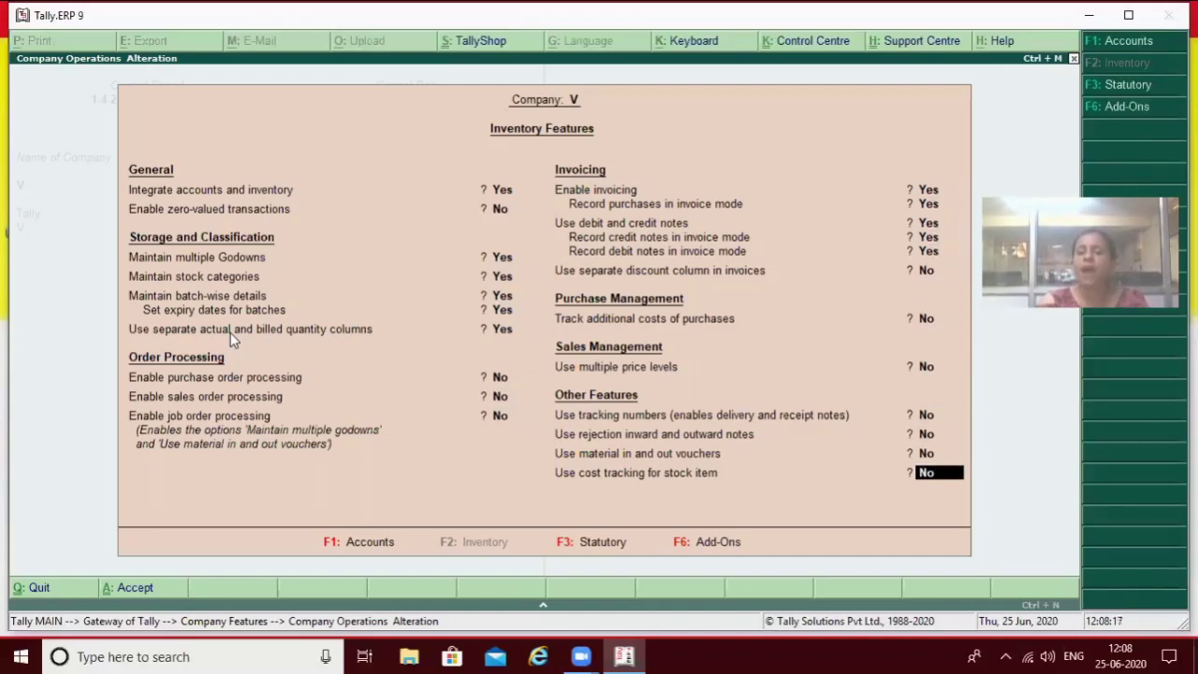
{"action": "key", "text": "Return"}
{"action": "key", "text": "Return"}
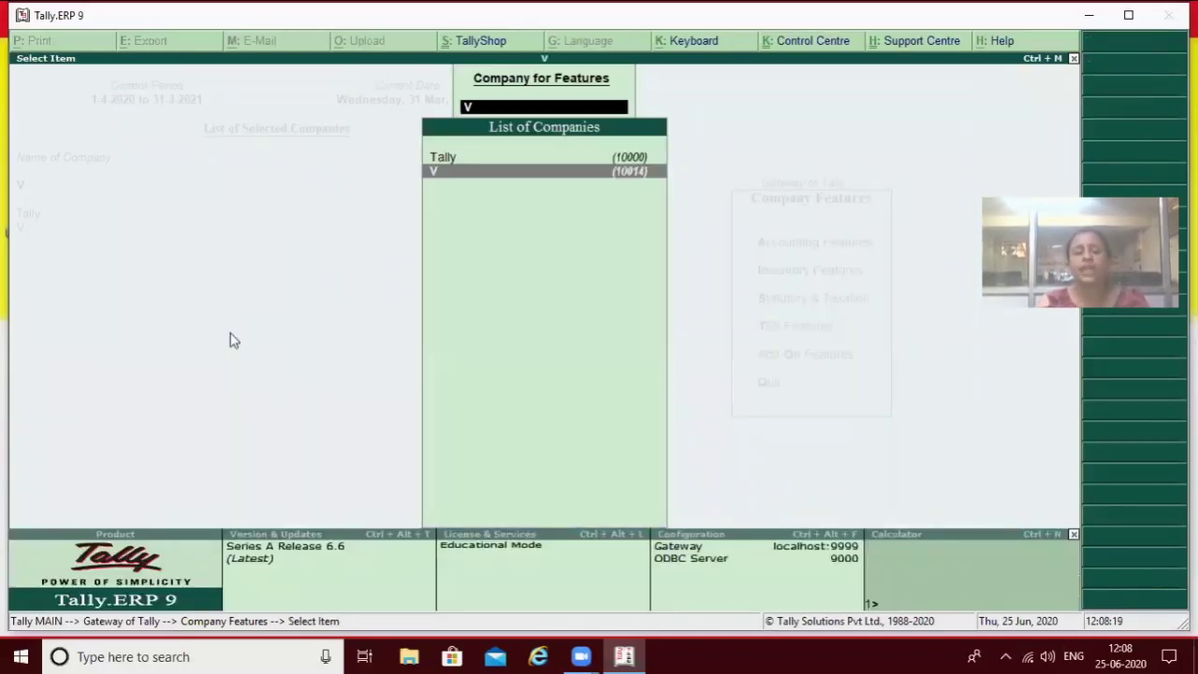
{"action": "key", "text": "Escape"}
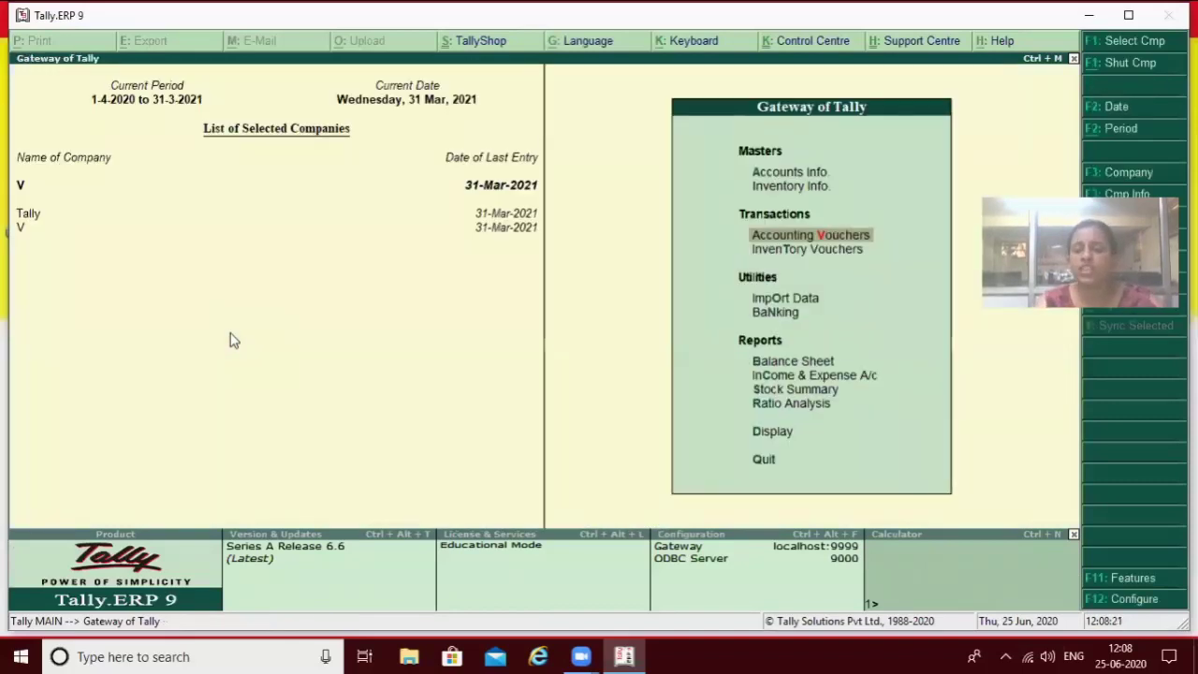
Start a new sales accounting voucher and enter 6 as its reference number.
{"action": "key", "text": "Return"}
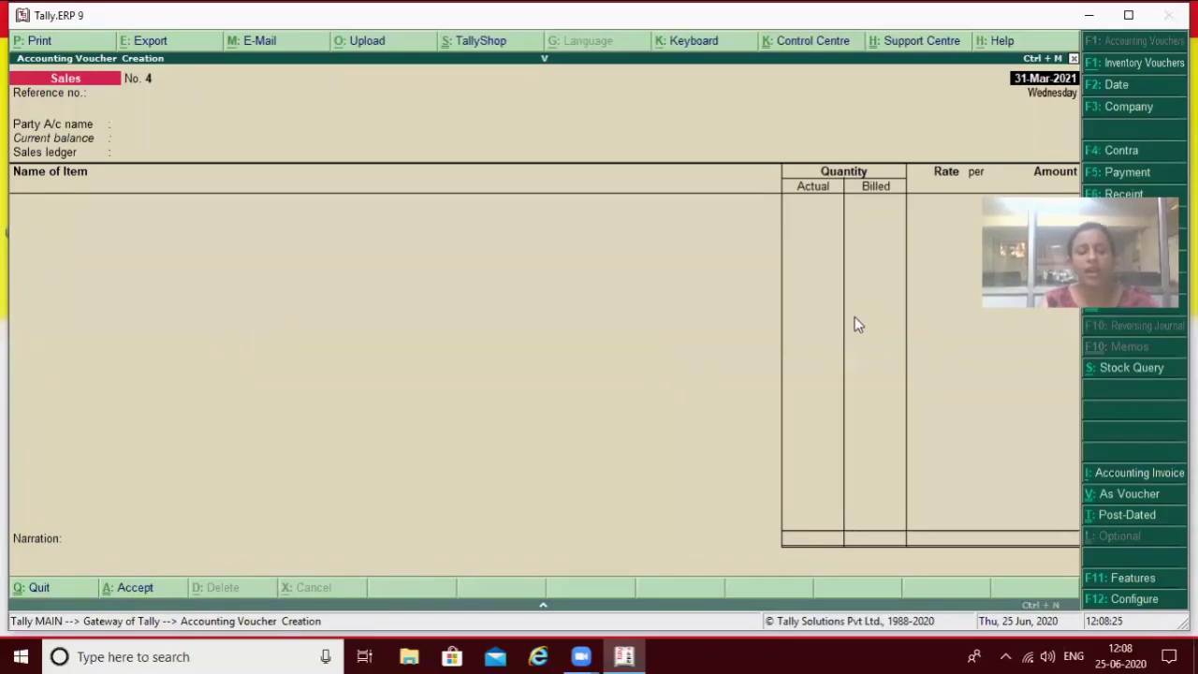
{"action": "key", "text": "F5"}
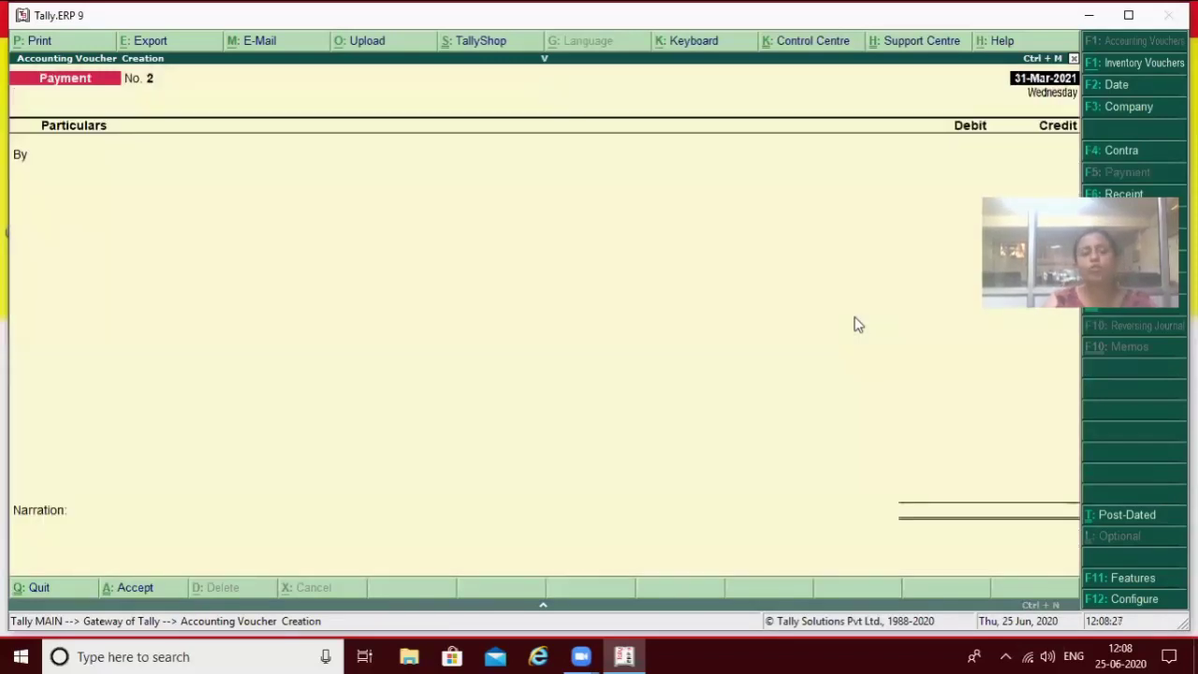
{"action": "key", "text": "F6"}
{"action": "key", "text": "F7"}
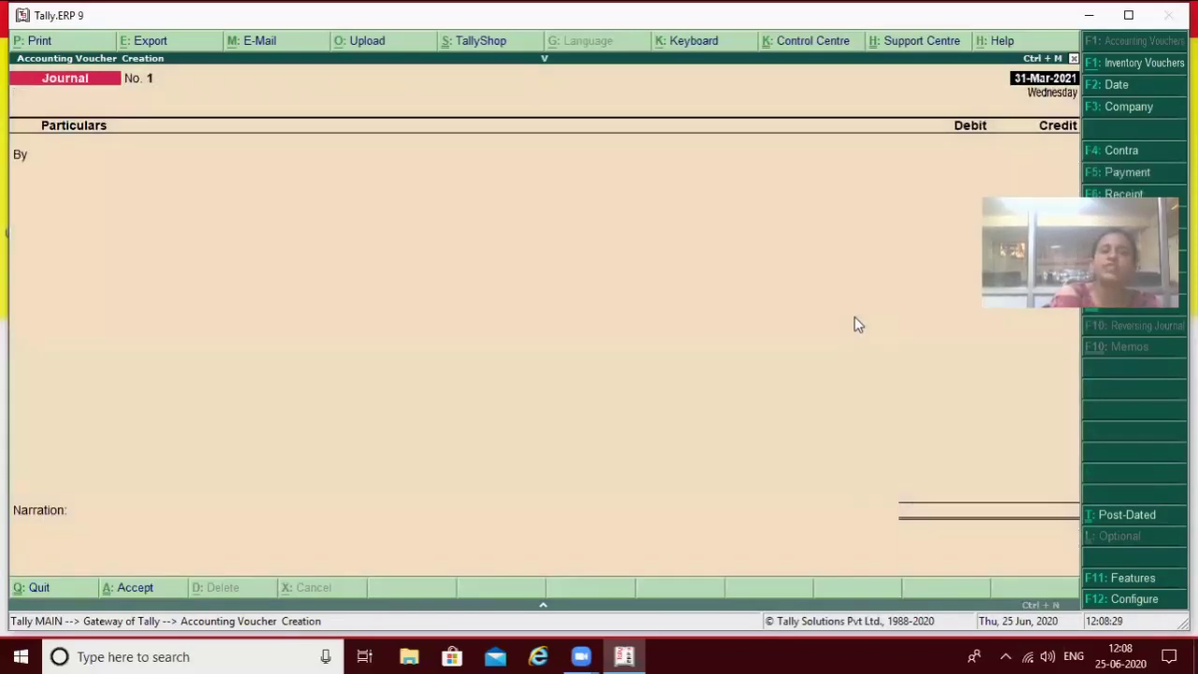
{"action": "key", "text": "F8"}
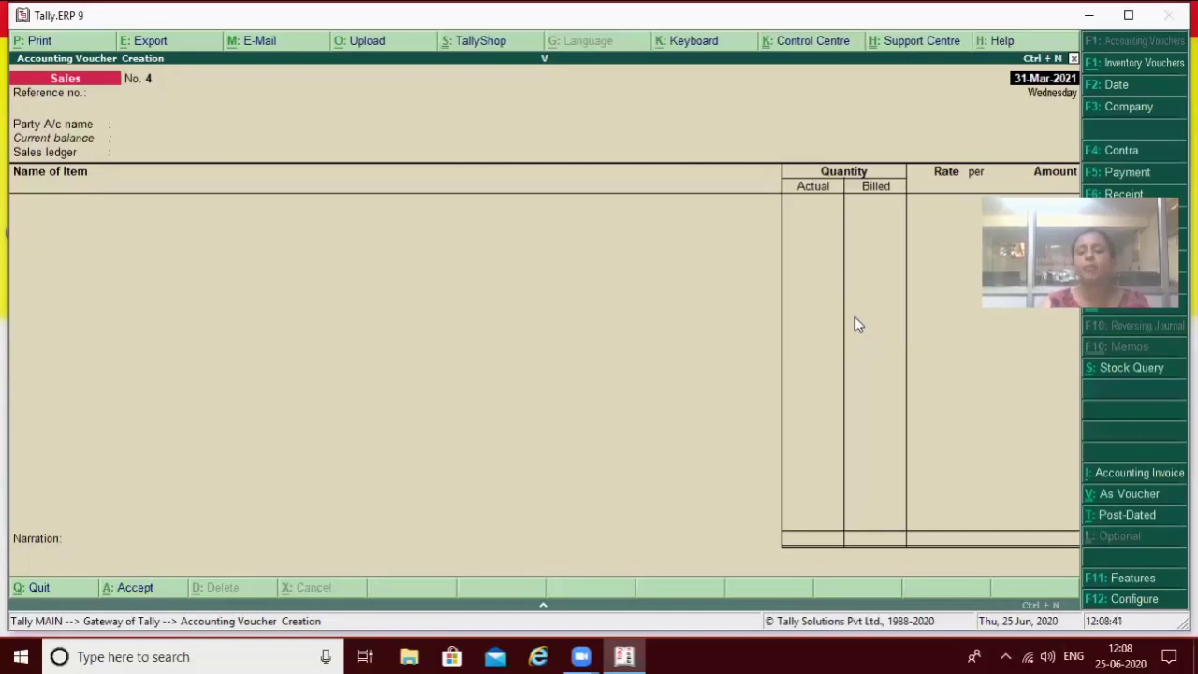
{"action": "key", "text": "Return"}
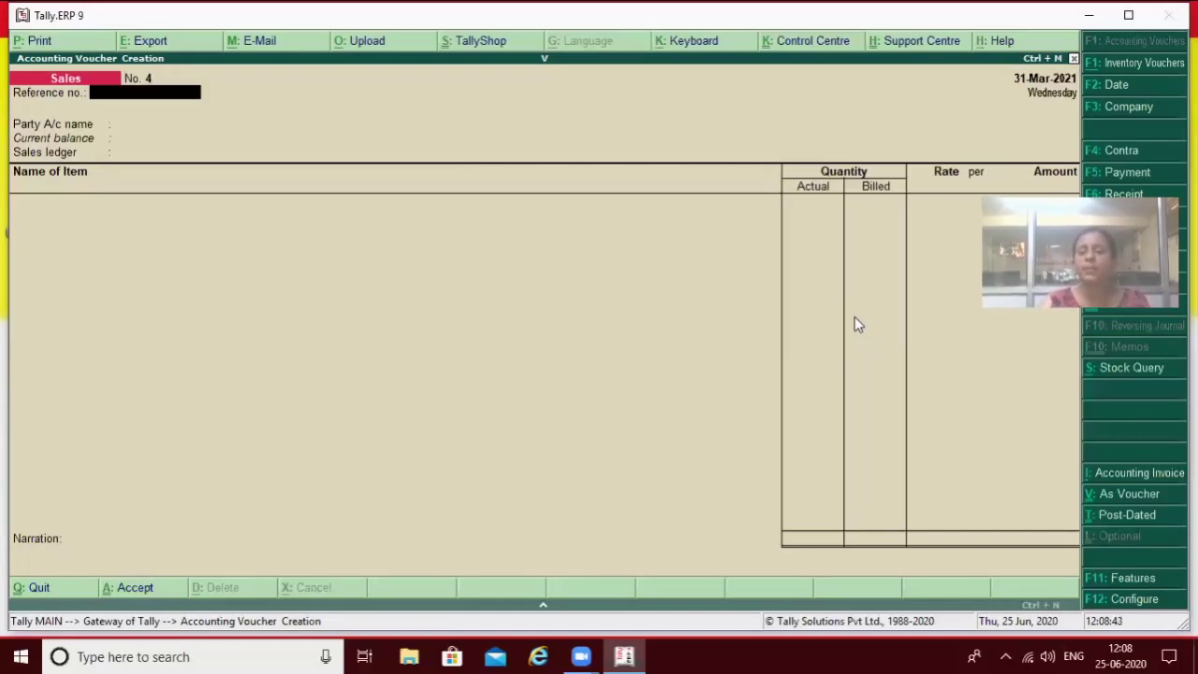
{"action": "type", "text": "6"}
{"action": "key", "text": "Return"}
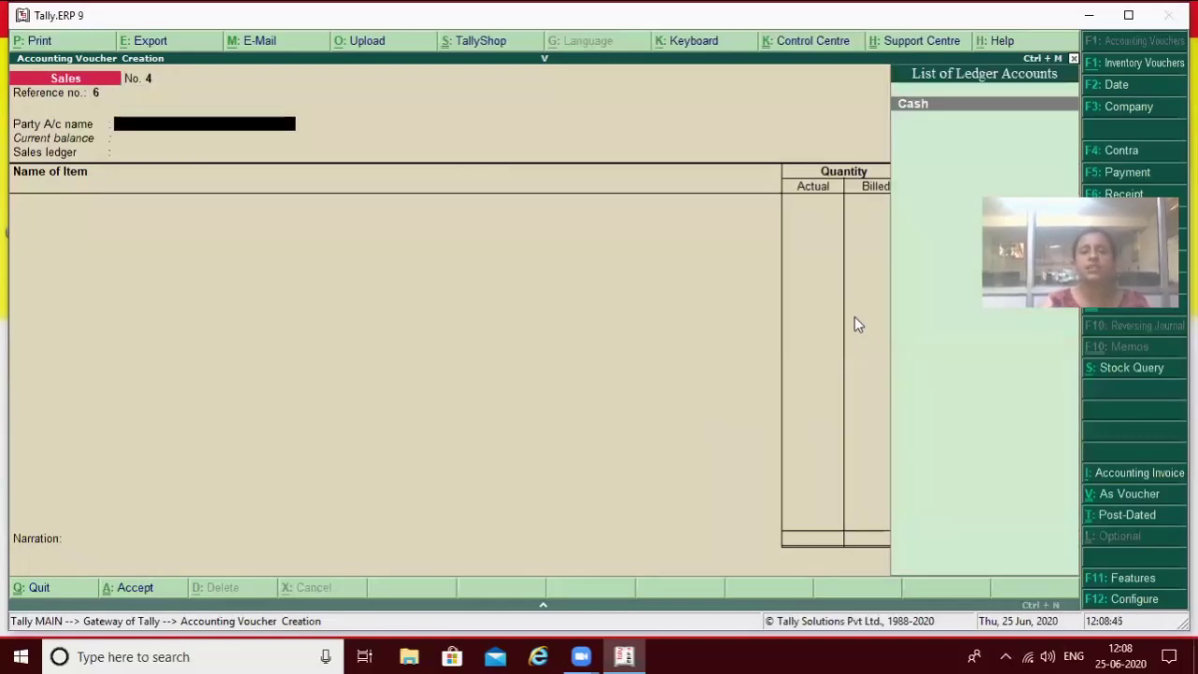
Set the party account to Cash, keep the default party details, and choose Sale as the sales ledger.
{"action": "key", "text": "Return"}
{"action": "key", "text": "Return"}
{"action": "key", "text": "Return"}
{"action": "key", "text": "Return"}
{"action": "key", "text": "Return"}
{"action": "key", "text": "Return"}
{"action": "key", "text": "Return"}
{"action": "key", "text": "Return"}
{"action": "key", "text": "Return"}
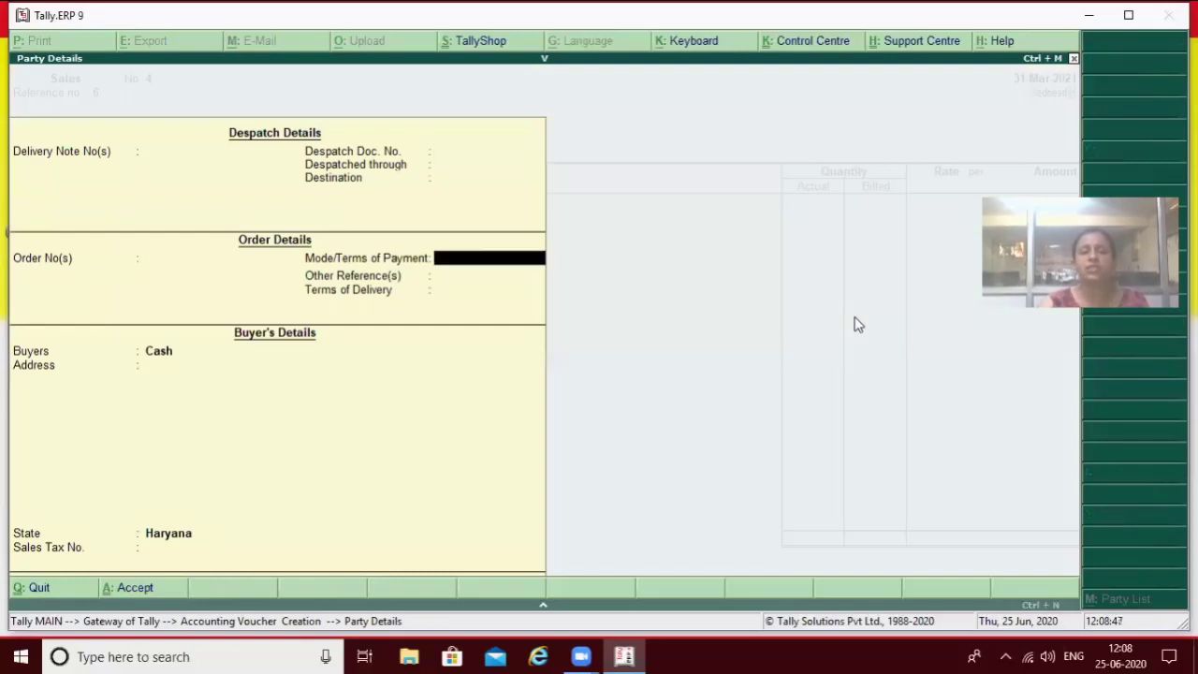
{"action": "key", "text": "Return"}
{"action": "key", "text": "Return"}
{"action": "key", "text": "Return"}
{"action": "key", "text": "Return"}
{"action": "key", "text": "Return"}
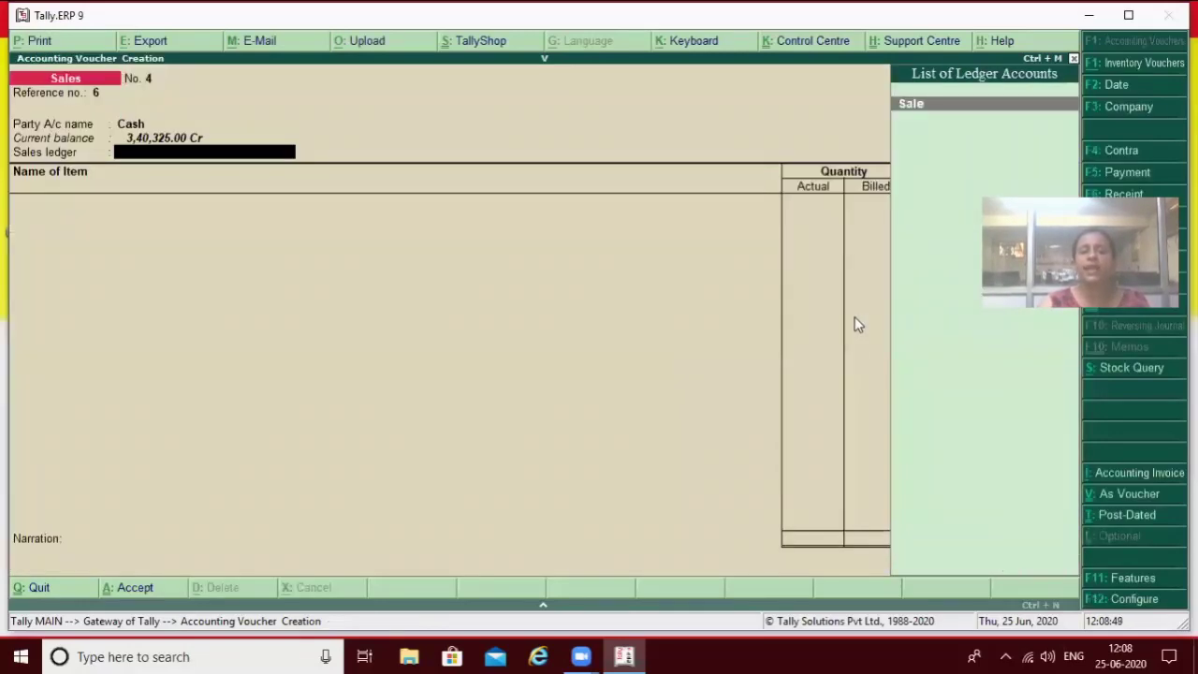
{"action": "key", "text": "Return"}
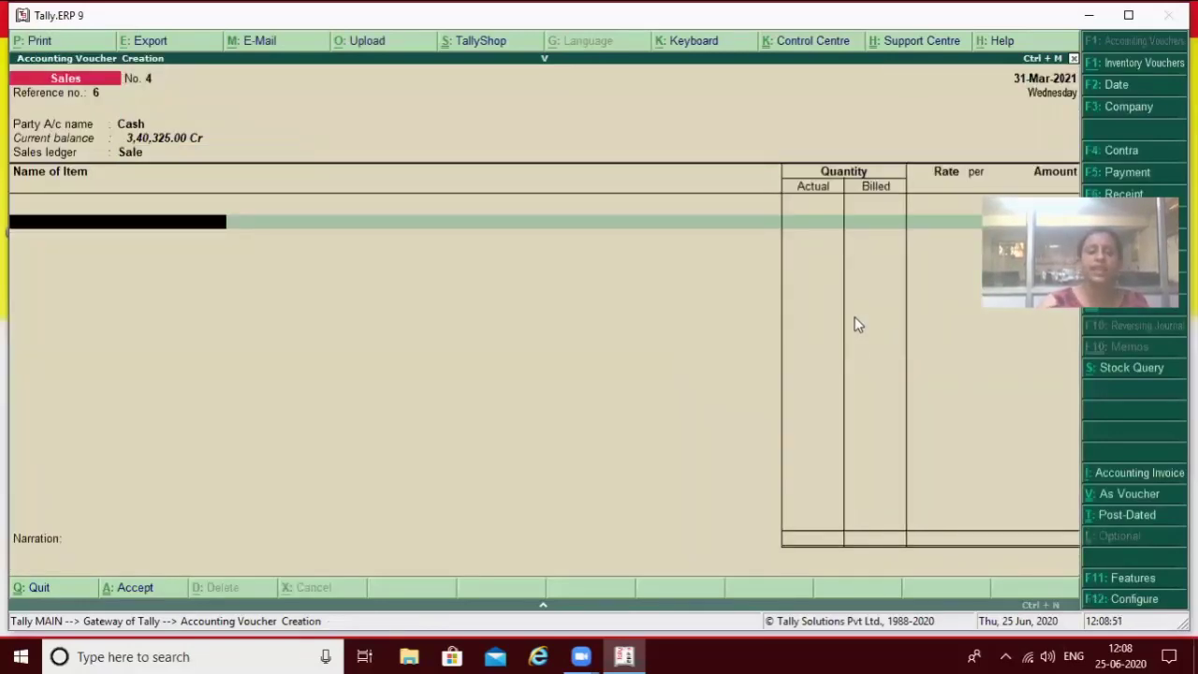
Create a new stock item named Shirt under the Primary group from within the sales voucher.
{"action": "type", "text": "B"}
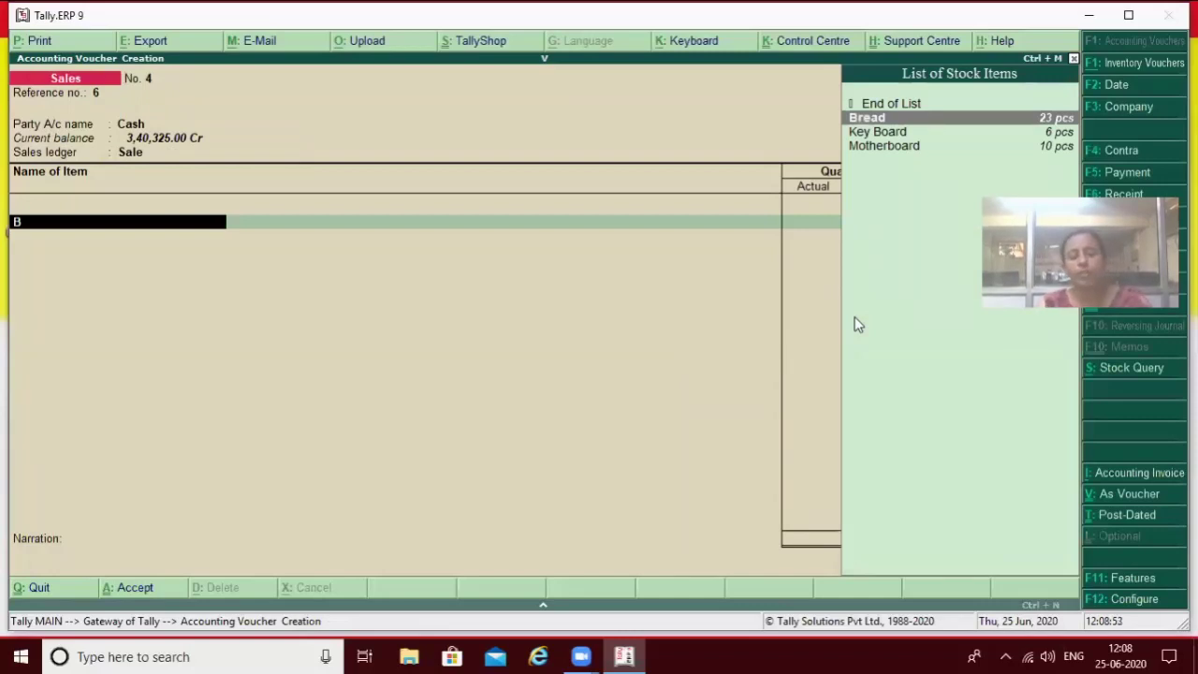
{"action": "key", "text": "alt+c"}
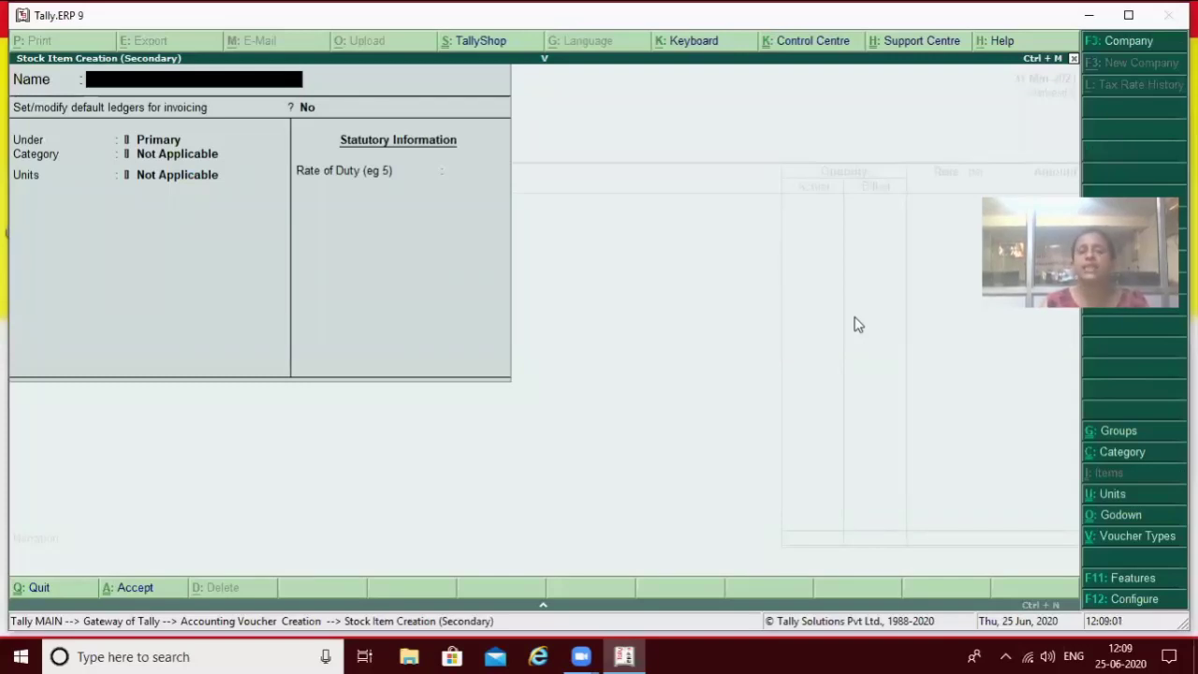
{"action": "type", "text": "Sh"}
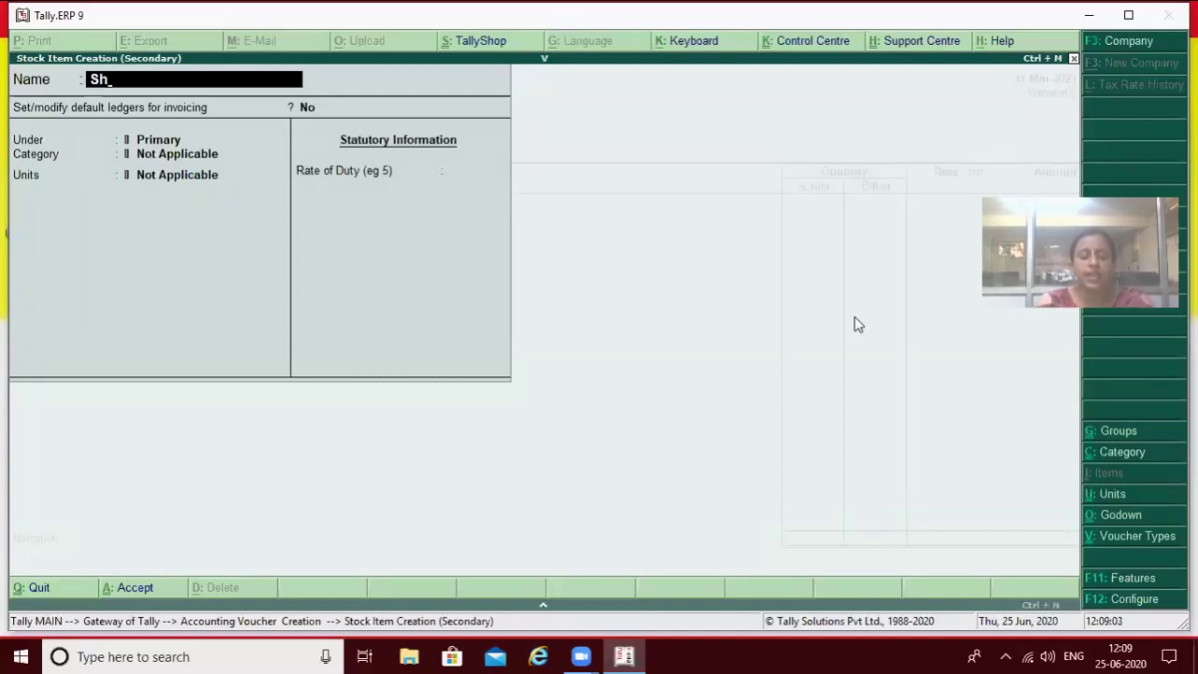
{"action": "type", "text": "irt"}
{"action": "key", "text": "Return"}
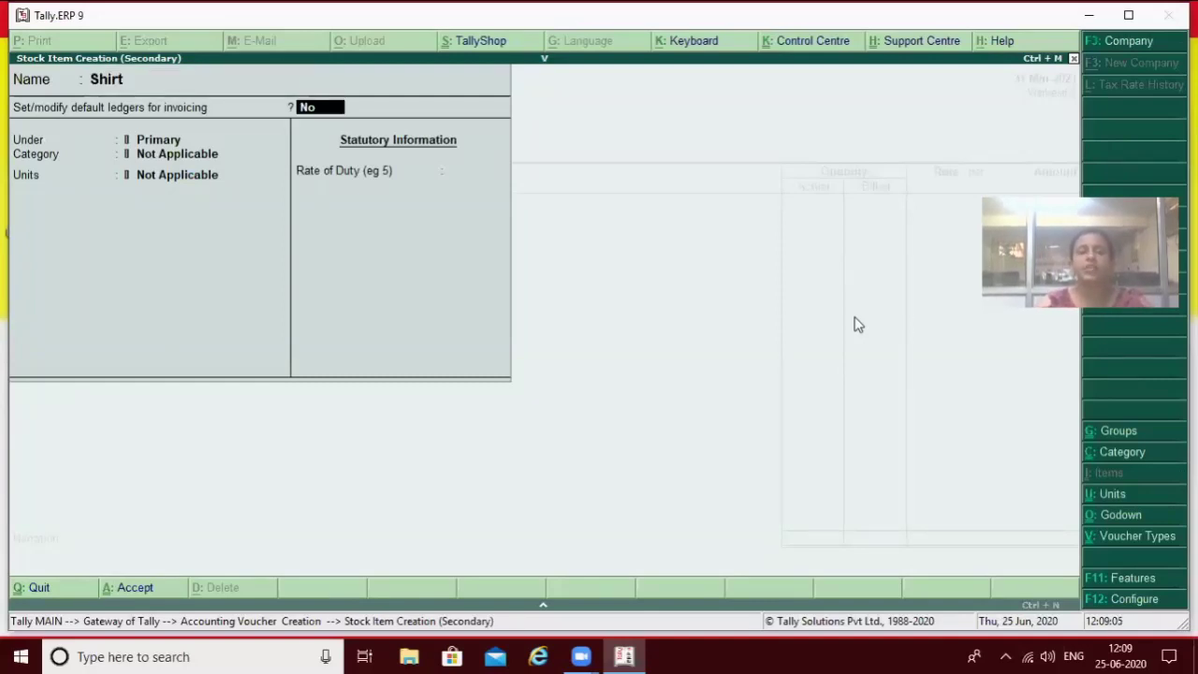
{"action": "key", "text": "Return"}
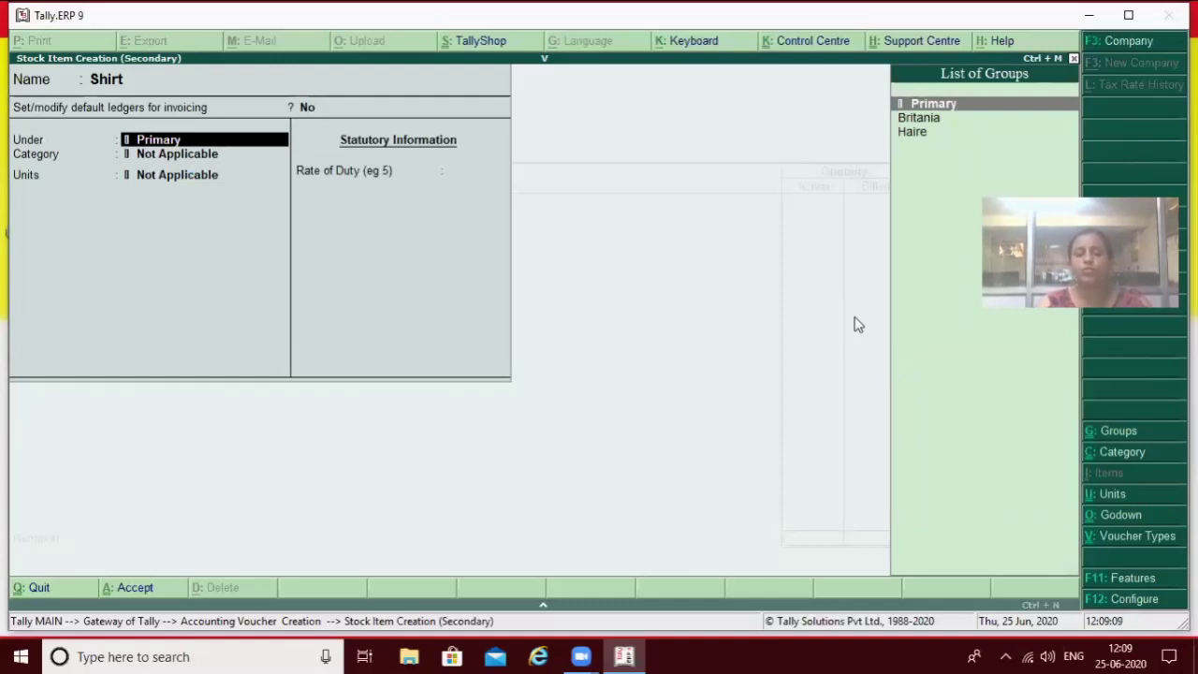
{"action": "key", "text": "Return"}
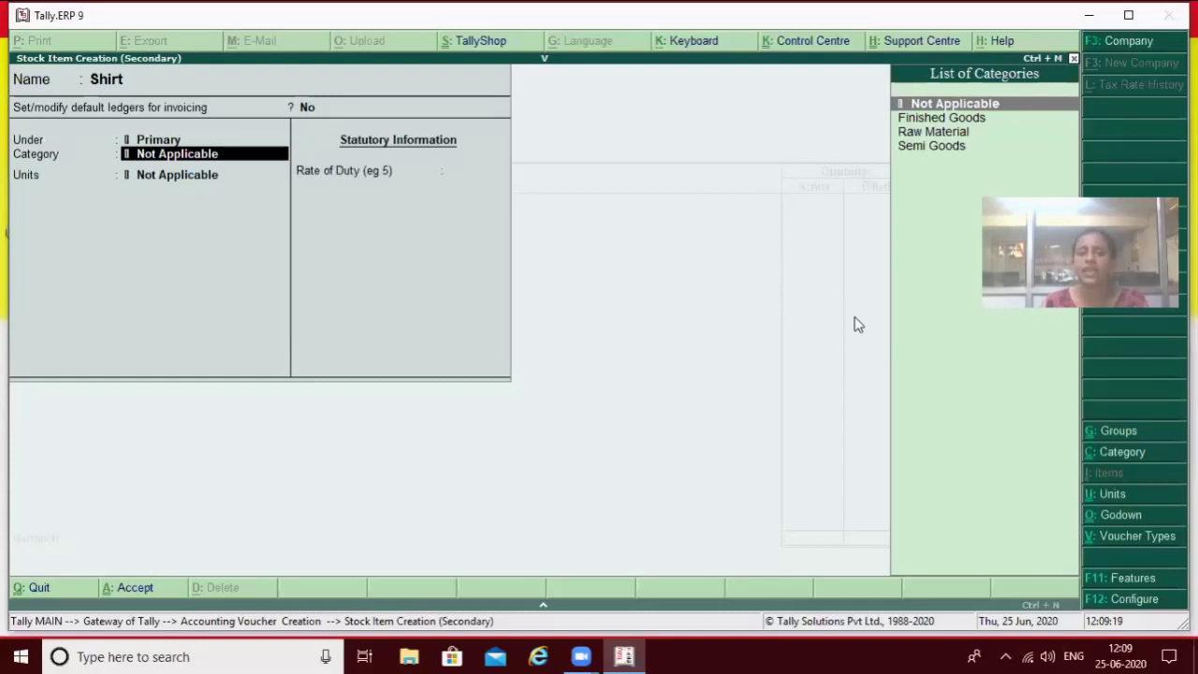
Assign Shirt the Finished Goods category and pcs units, keep the remaining defaults, and save the item.
{"action": "key", "text": "Down"}
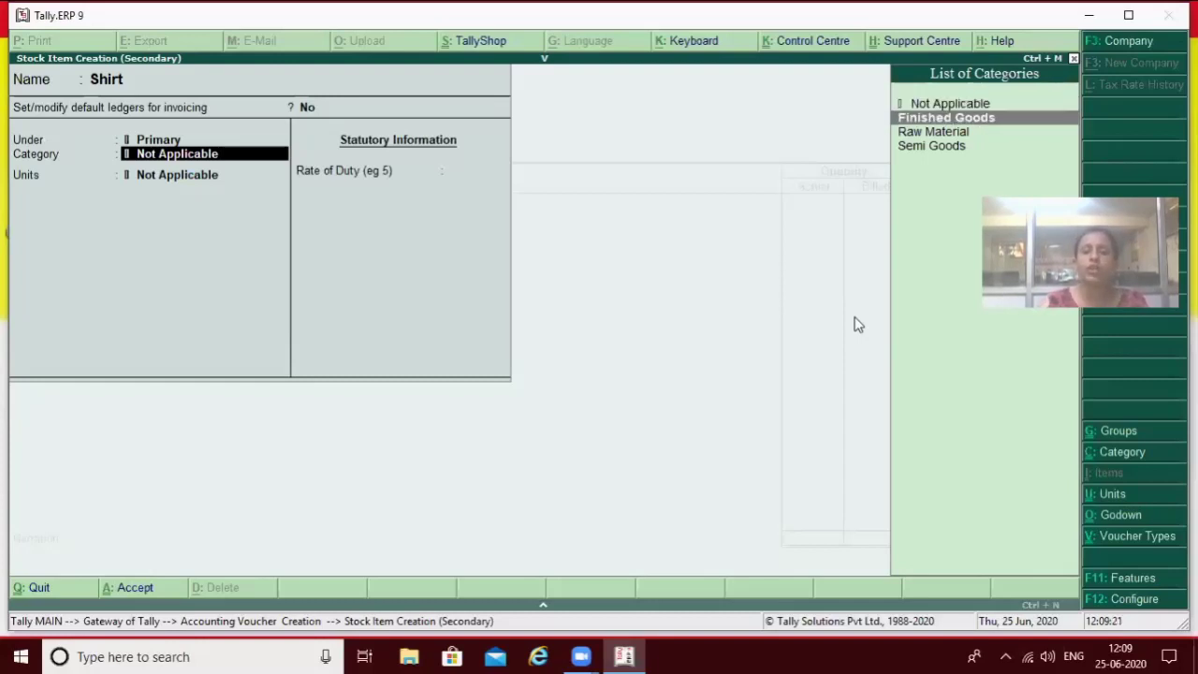
{"action": "key", "text": "Return"}
{"action": "key", "text": "Down"}
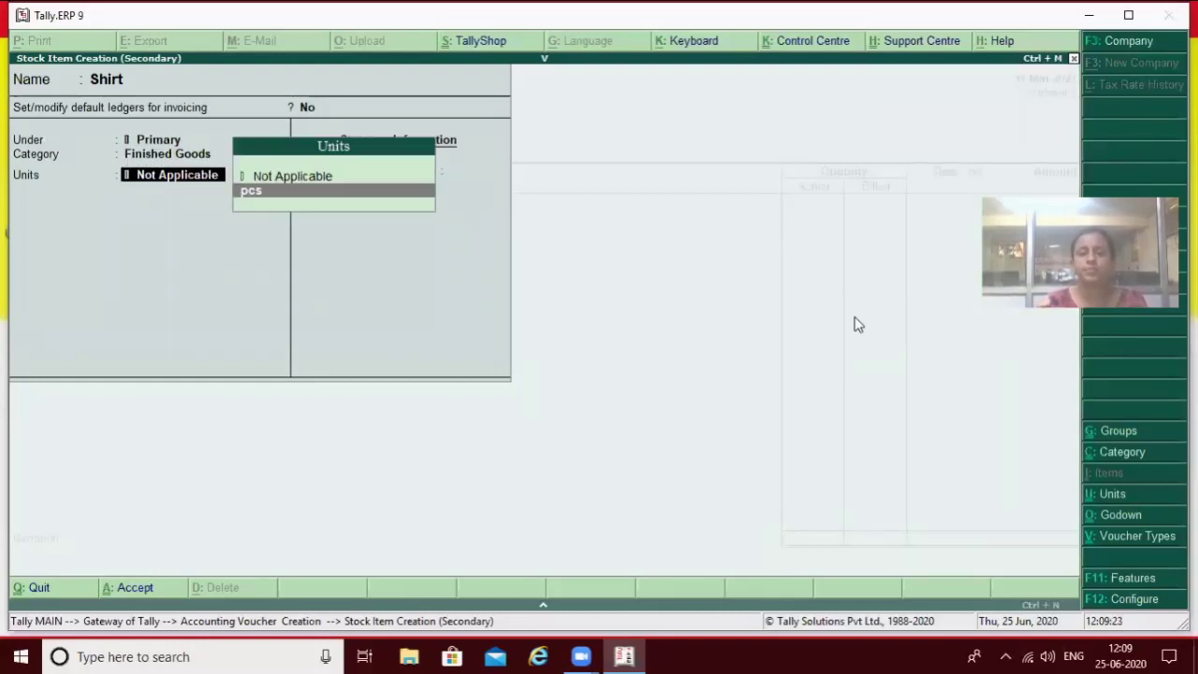
{"action": "key", "text": "Return"}
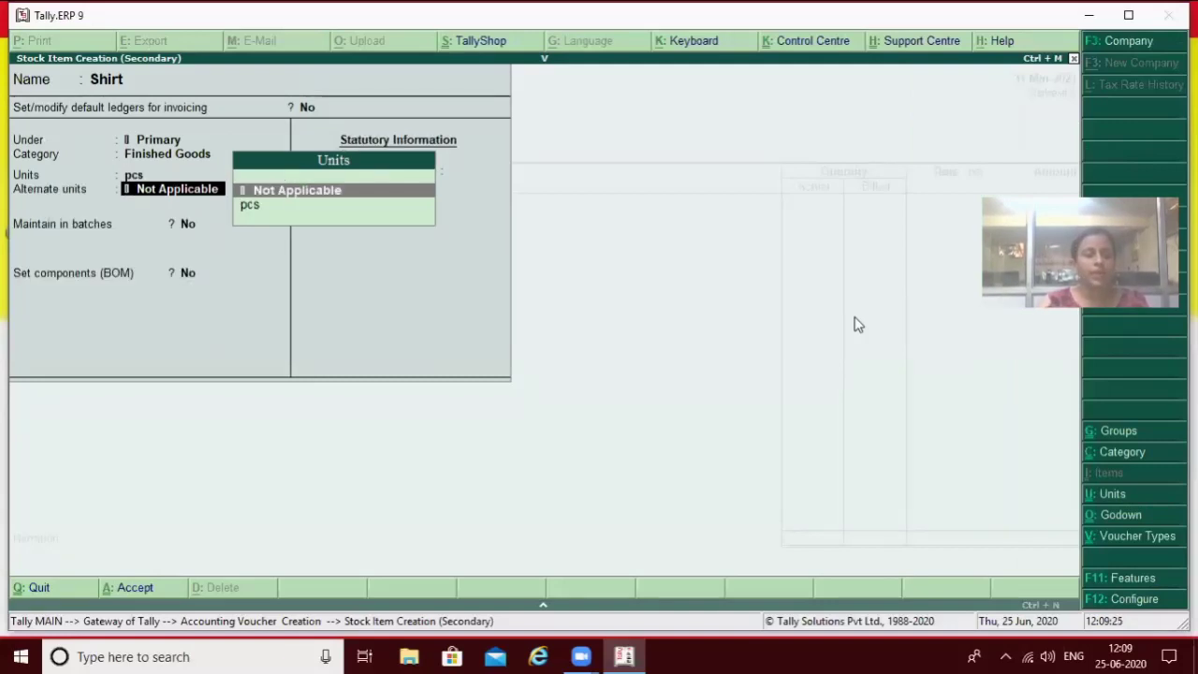
{"action": "key", "text": "Return"}
{"action": "key", "text": "Return"}
{"action": "key", "text": "Return"}
{"action": "key", "text": "Return"}
{"action": "key", "text": "Return"}
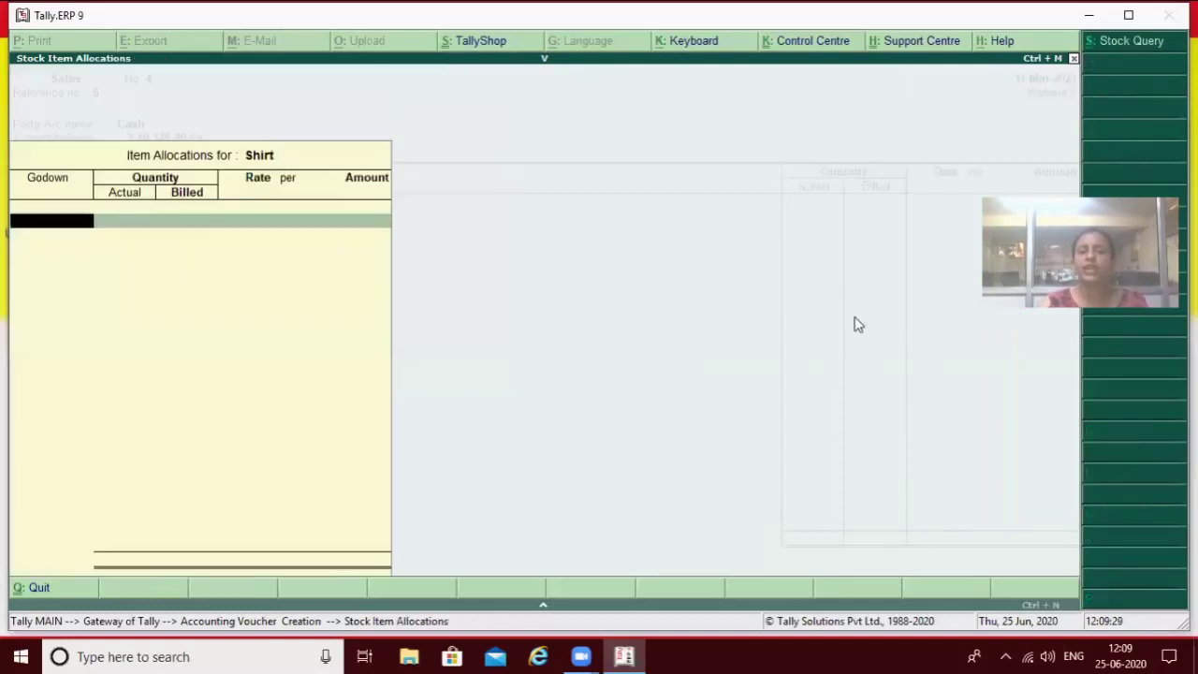
Allocate Shirt from the Hansi godown with an actual quantity of 5 pcs and a billed quantity of 4 pcs.
{"action": "key", "text": "Return"}
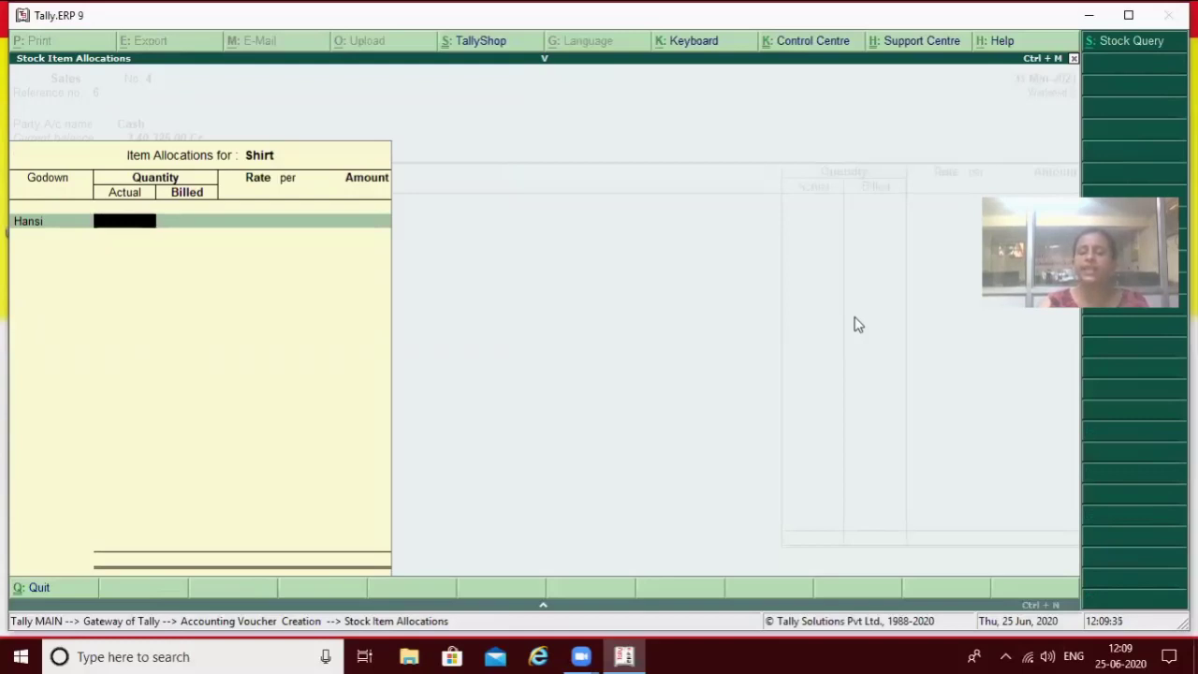
{"action": "type", "text": "5"}
{"action": "key", "text": "Return"}
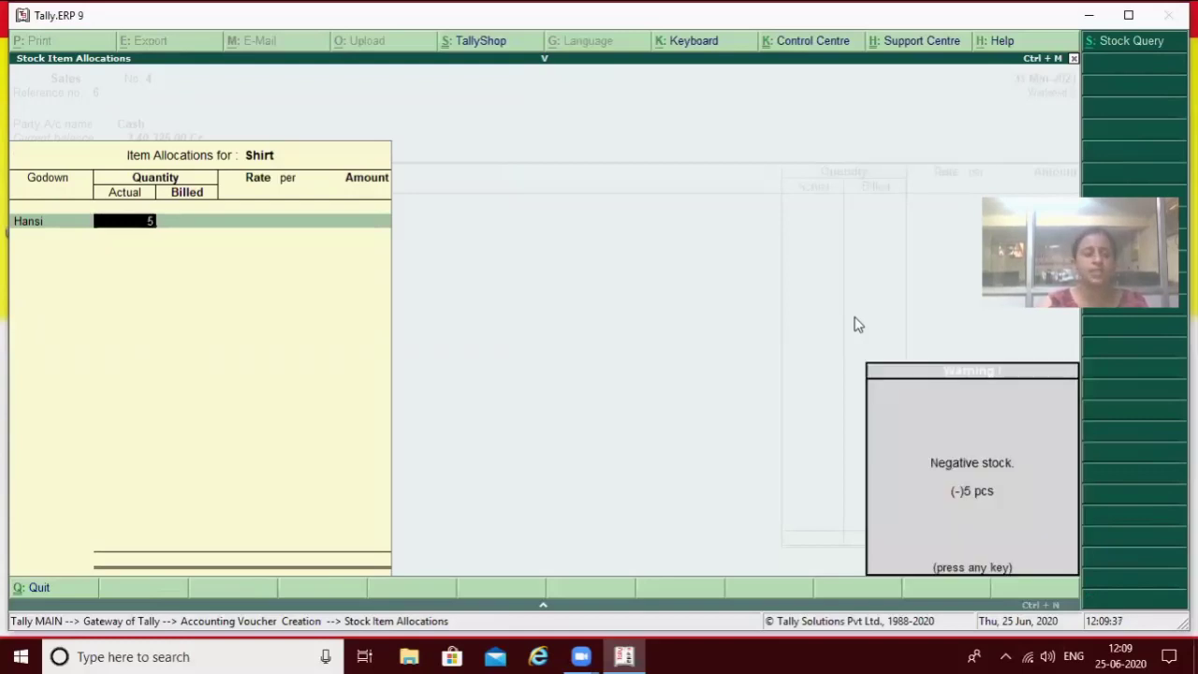
{"action": "key", "text": "Return"}
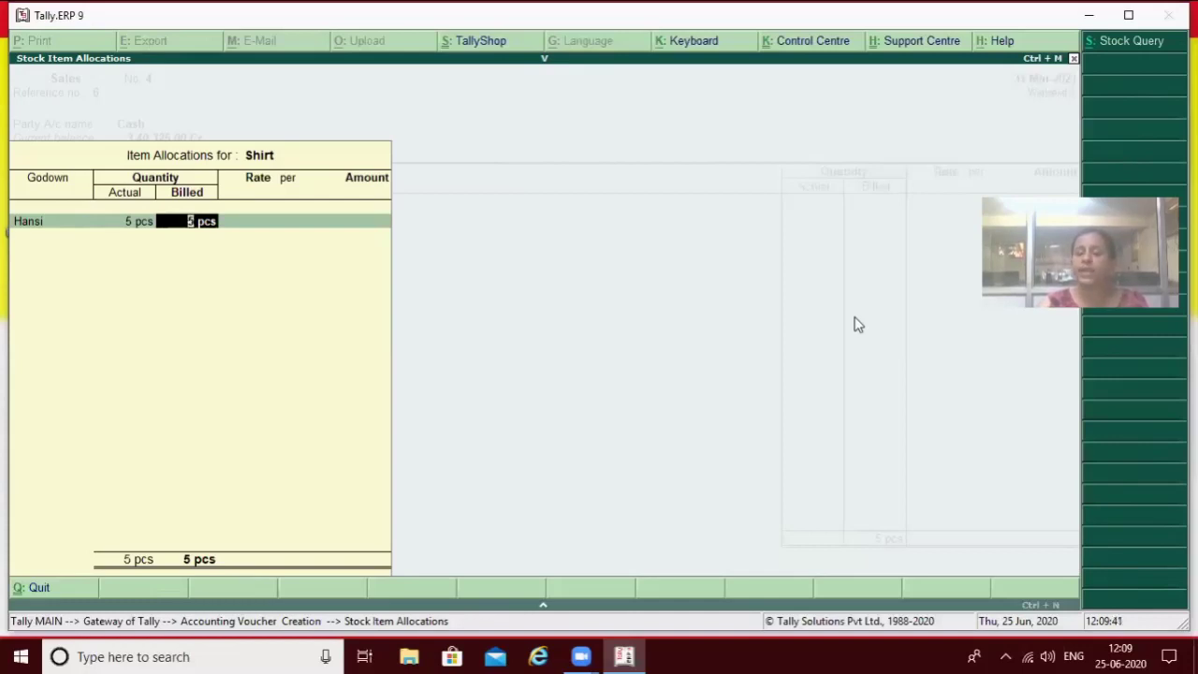
{"action": "type", "text": "4"}
{"action": "key", "text": "Return"}
Set the Shirt rate to 1000 per pcs and finish the item allocation.
{"action": "key", "text": "Return"}
{"action": "type", "text": "1000"}
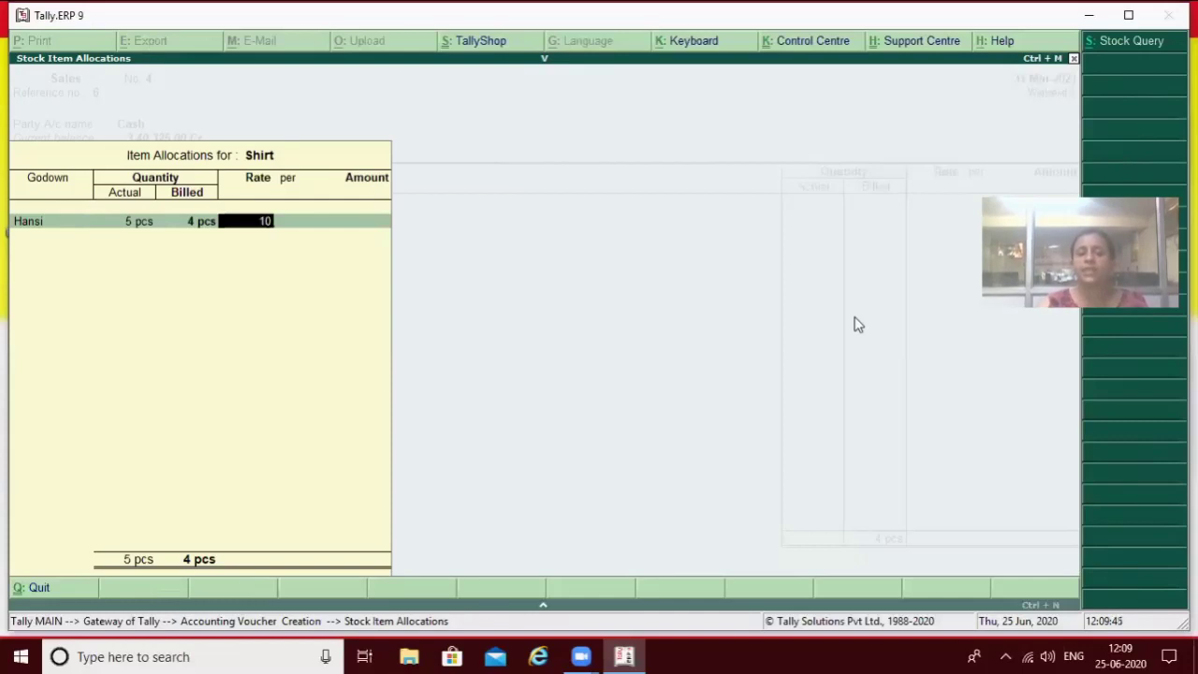
{"action": "key", "text": "Return"}
{"action": "key", "text": "Return"}
{"action": "key", "text": "Return"}
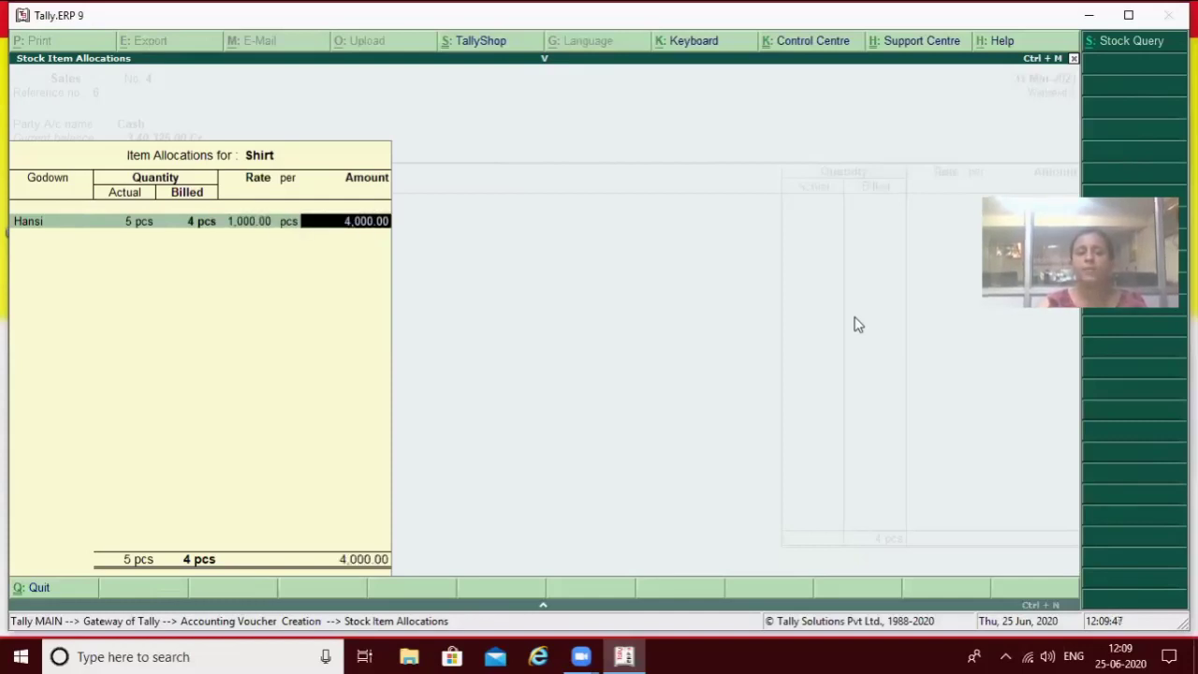
{"action": "key", "text": "Return"}
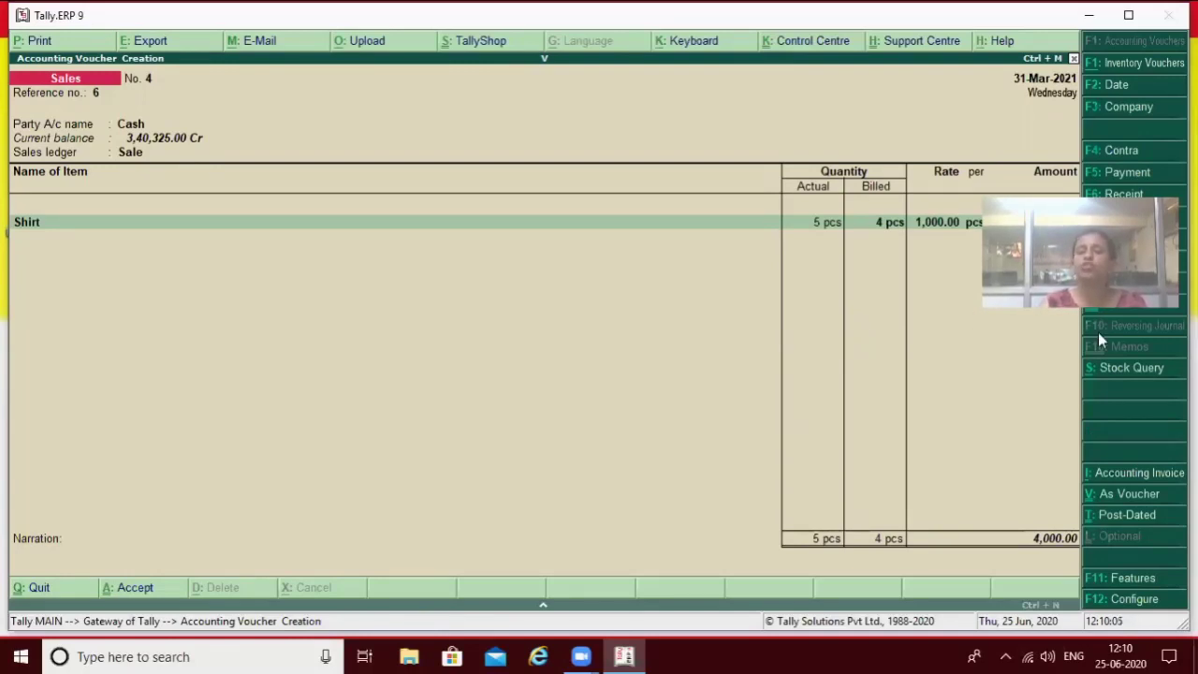
End the item list, leave the narration blank, and save the sales voucher.
{"action": "key", "text": "Return"}
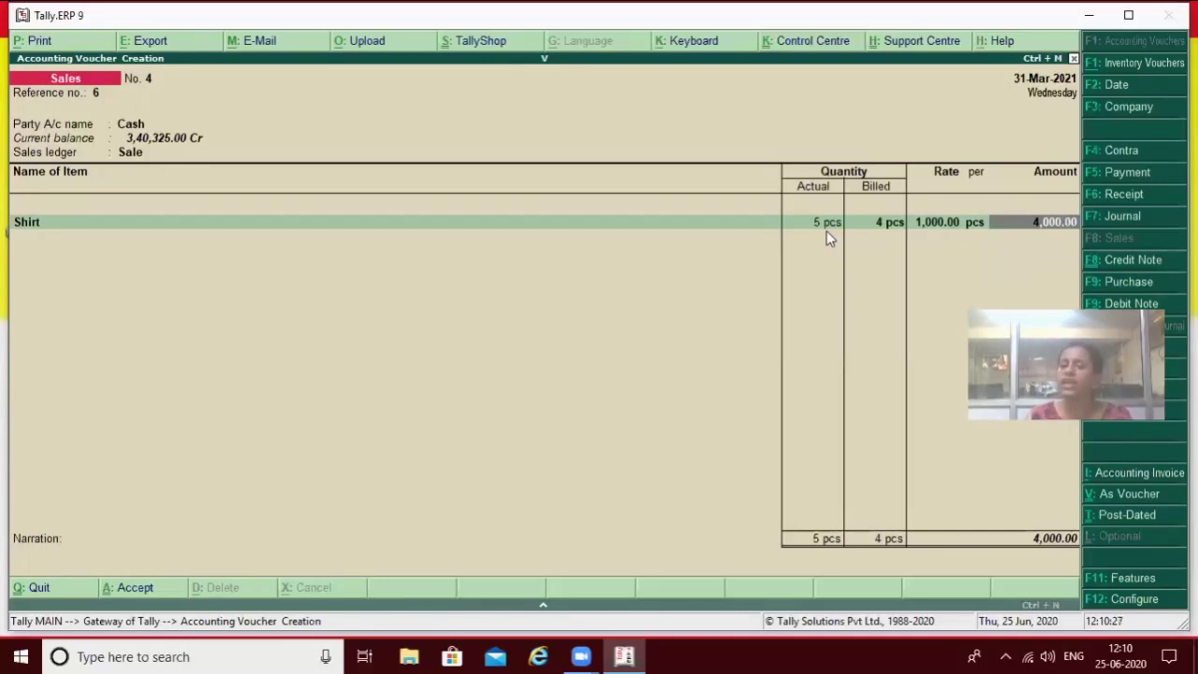
{"action": "key", "text": "Return"}
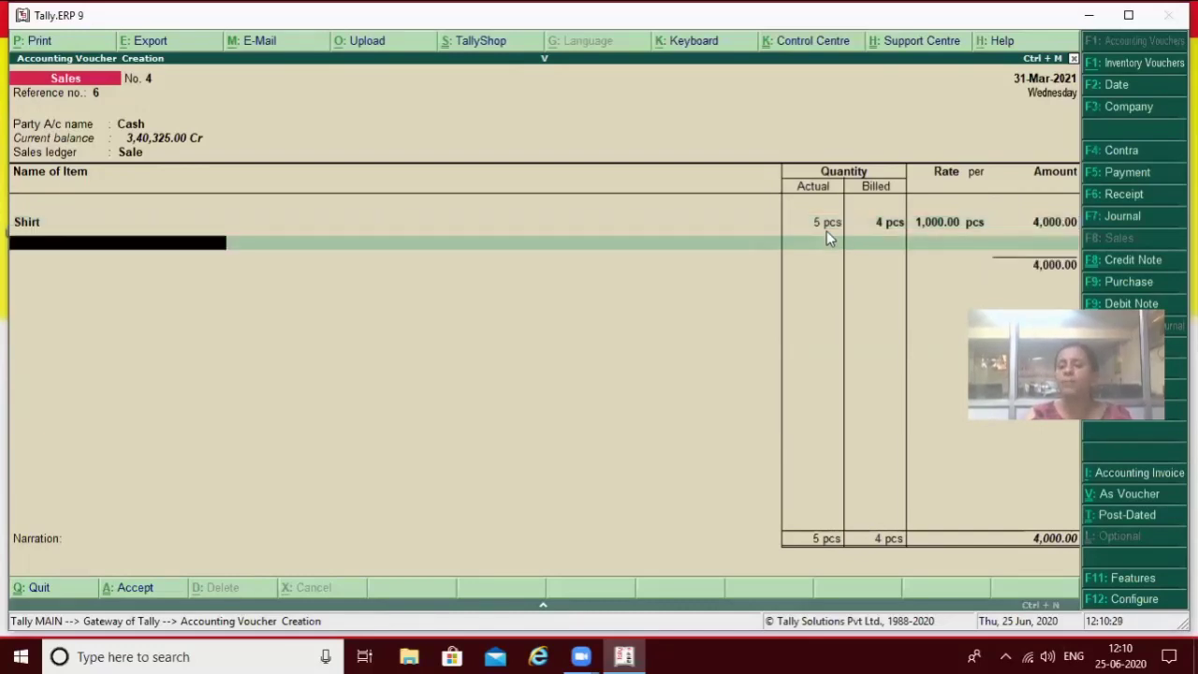
{"action": "key", "text": "Return"}
{"action": "key", "text": "Return"}
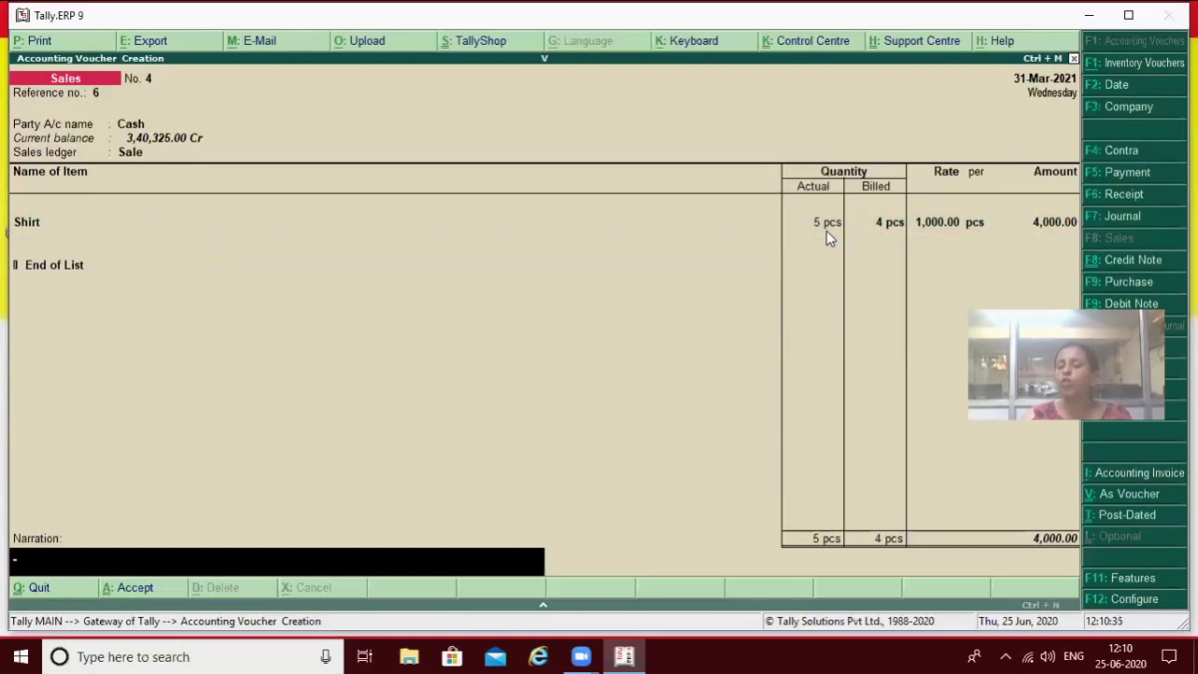
{"action": "key", "text": "Return"}
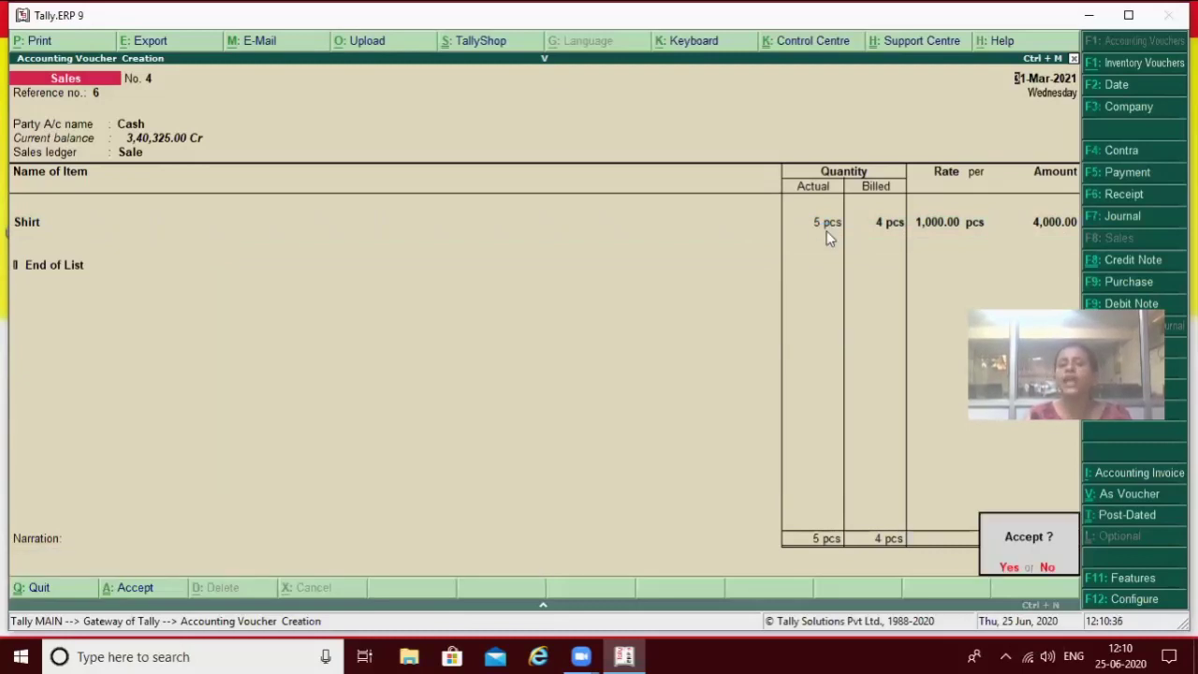
{"action": "key", "text": "y"}
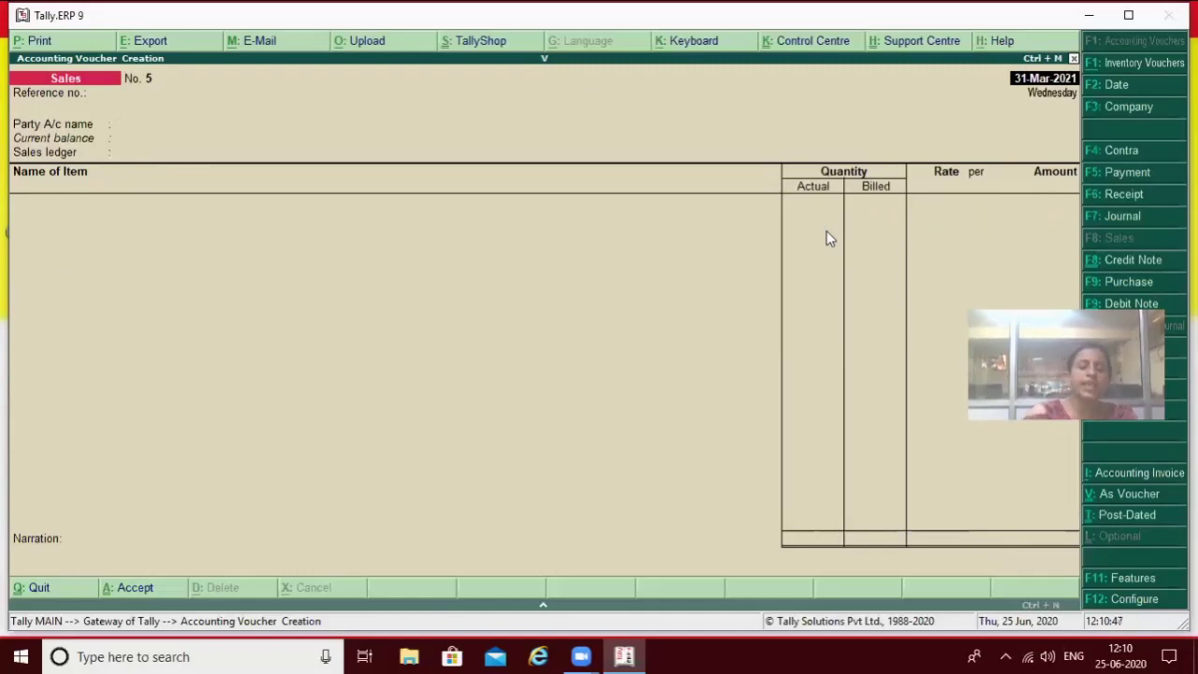
Leave voucher entry without recording another voucher and return to the Gateway of Tally.
{"action": "key", "text": "F9"}
{"action": "key", "text": "F8"}
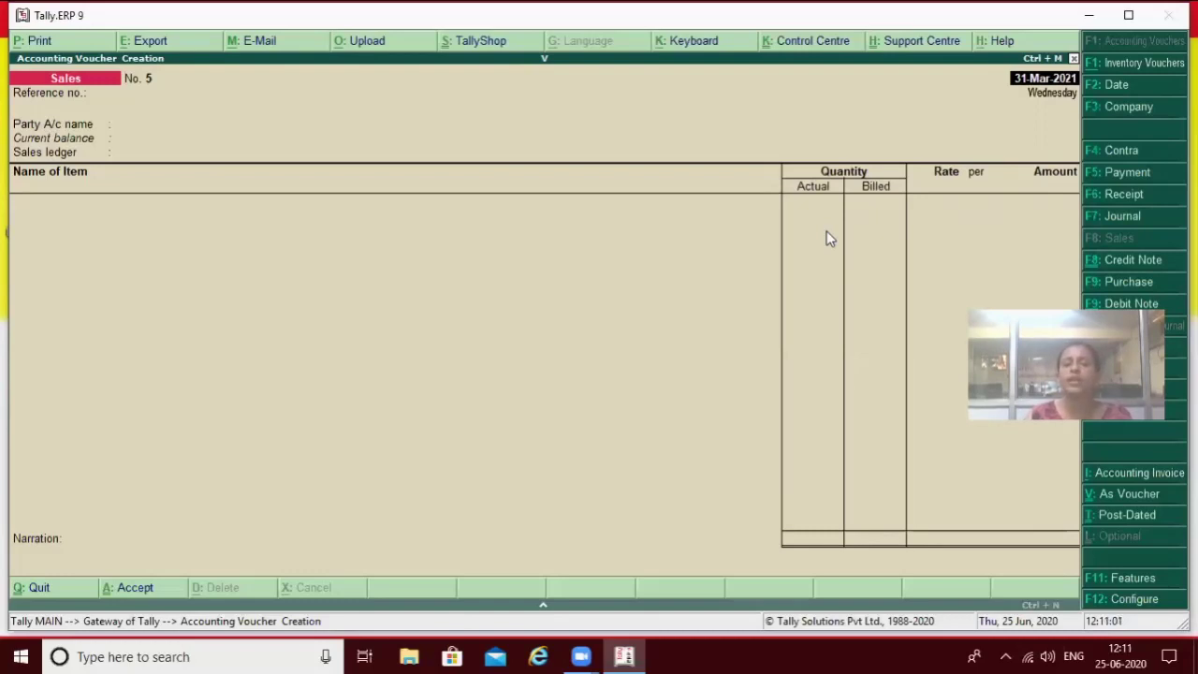
{"action": "key", "text": "Escape"}
{"action": "key", "text": "y"}
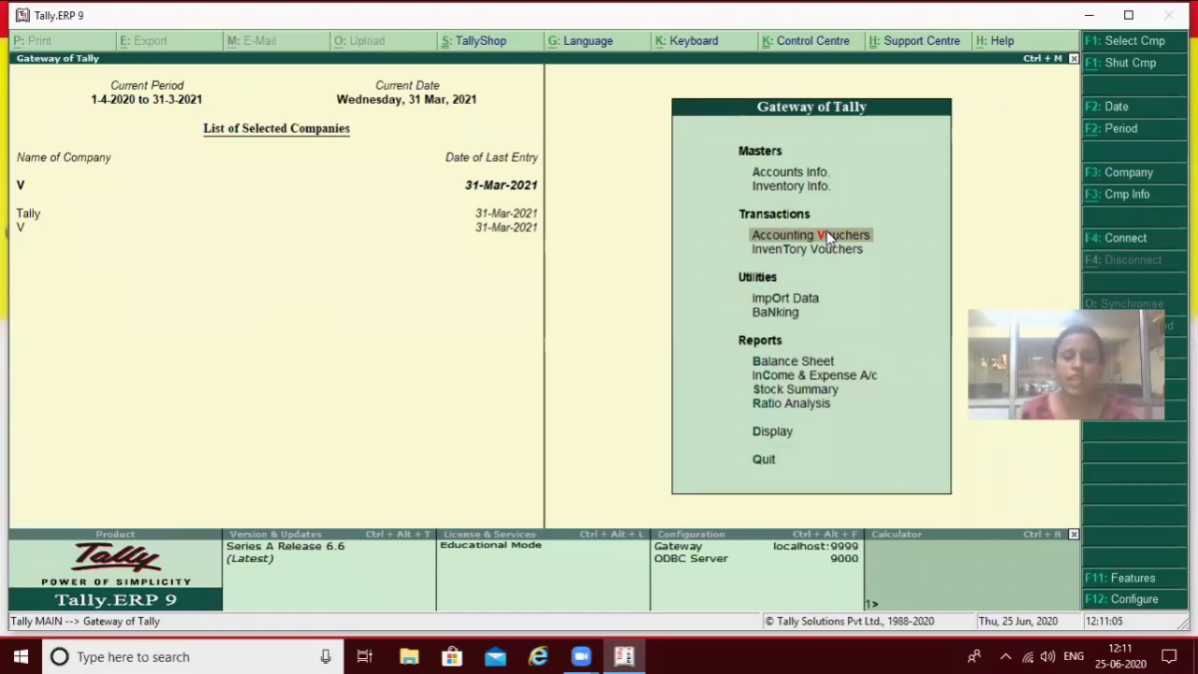
Open the inventory features of company V.
{"action": "key", "text": "F11"}
{"action": "key", "text": "Down"}
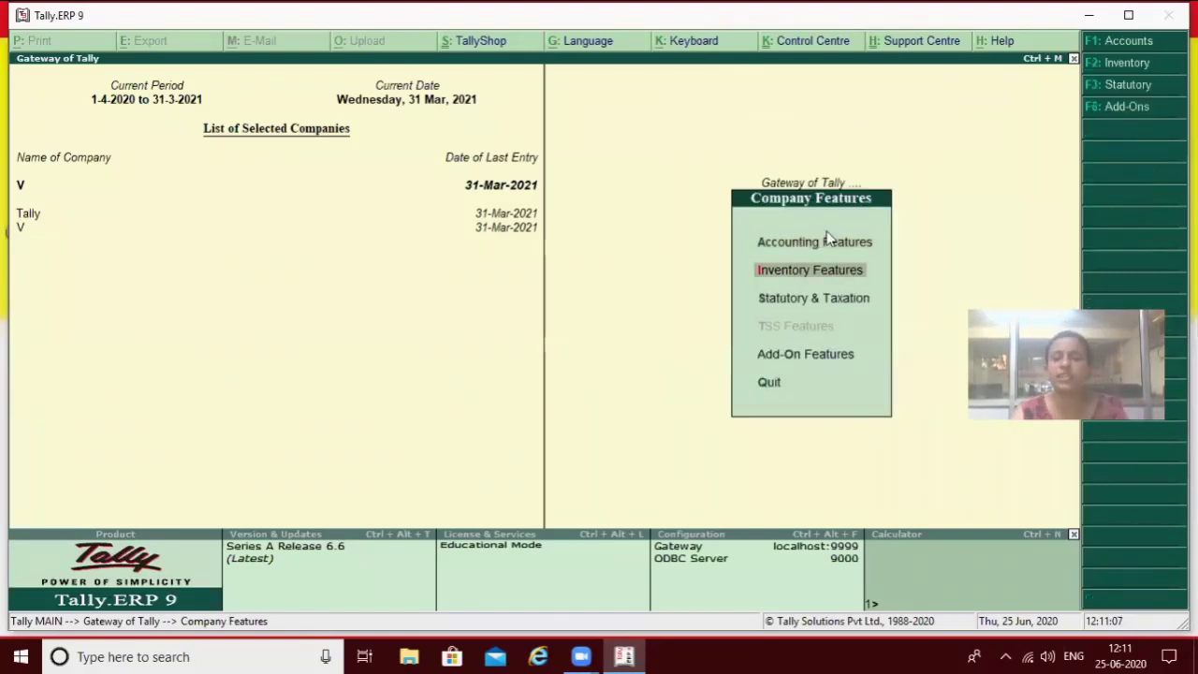
{"action": "key", "text": "Return"}
{"action": "key", "text": "Return"}
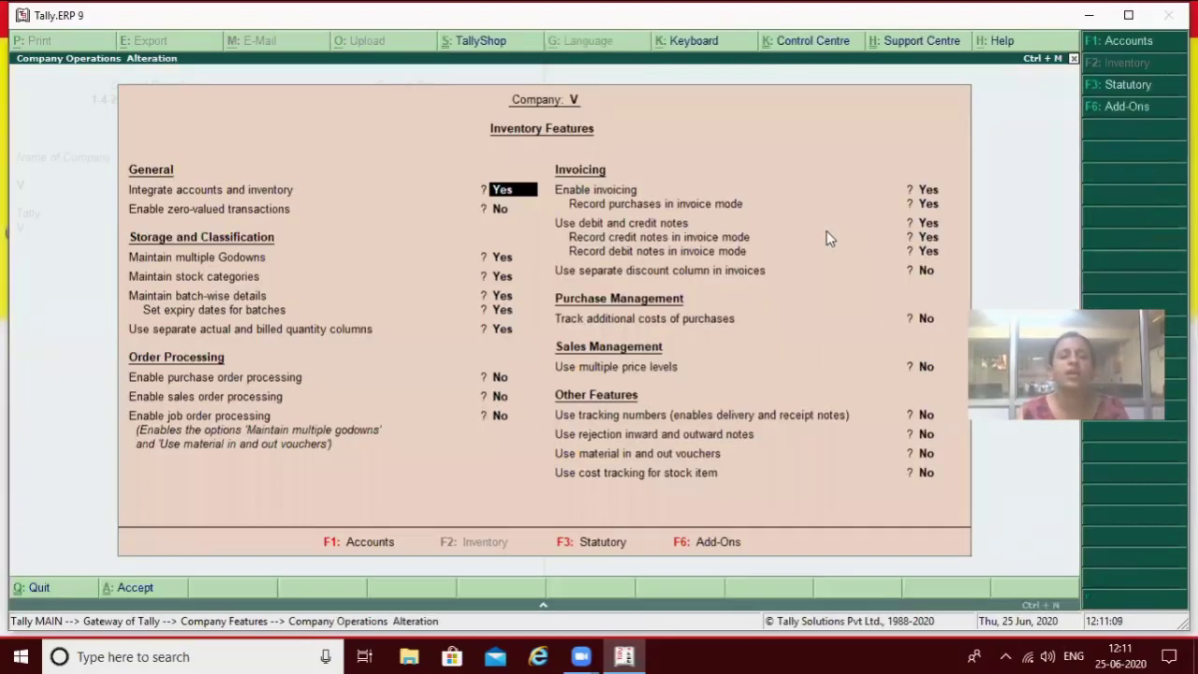